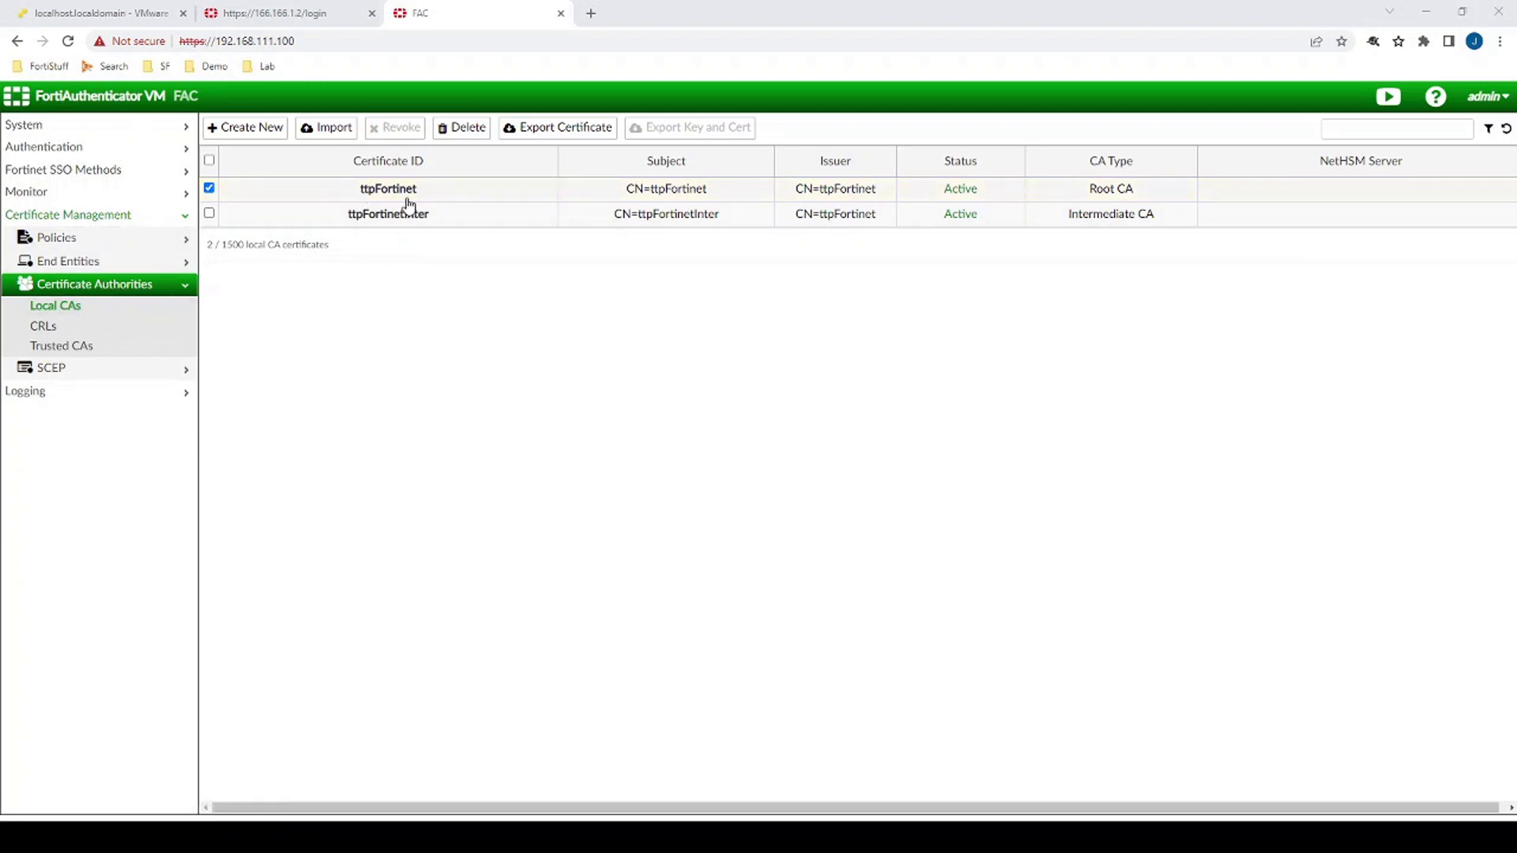
- Download the ttpFortinet root CA as ttpFortinet.crt and open the End Entities user certificate list
{"action": "left_click", "coordinate": [548, 131]}
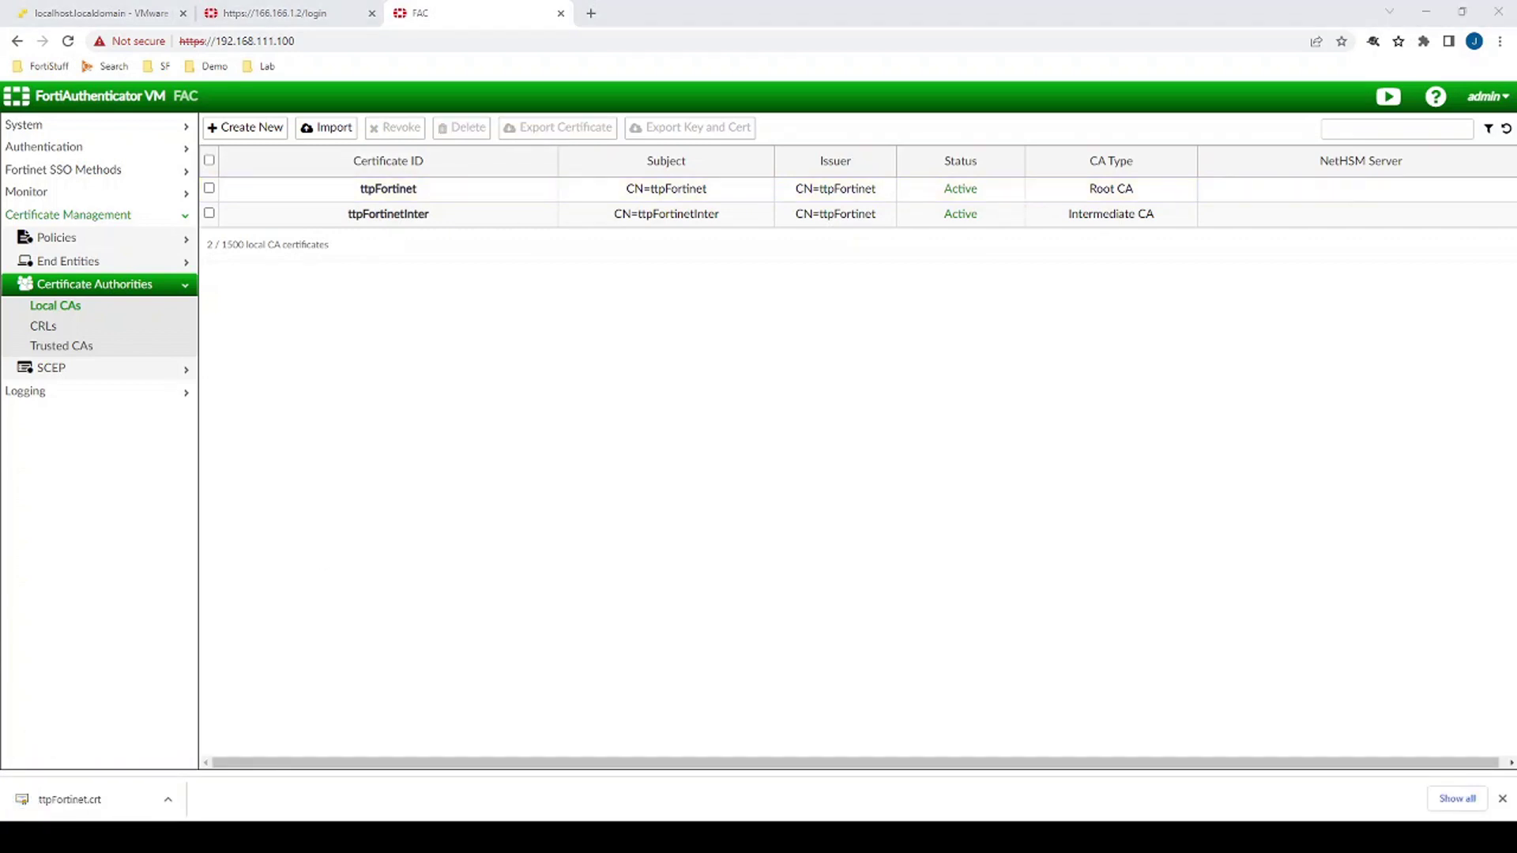
{"action": "left_click", "coordinate": [68, 261]}
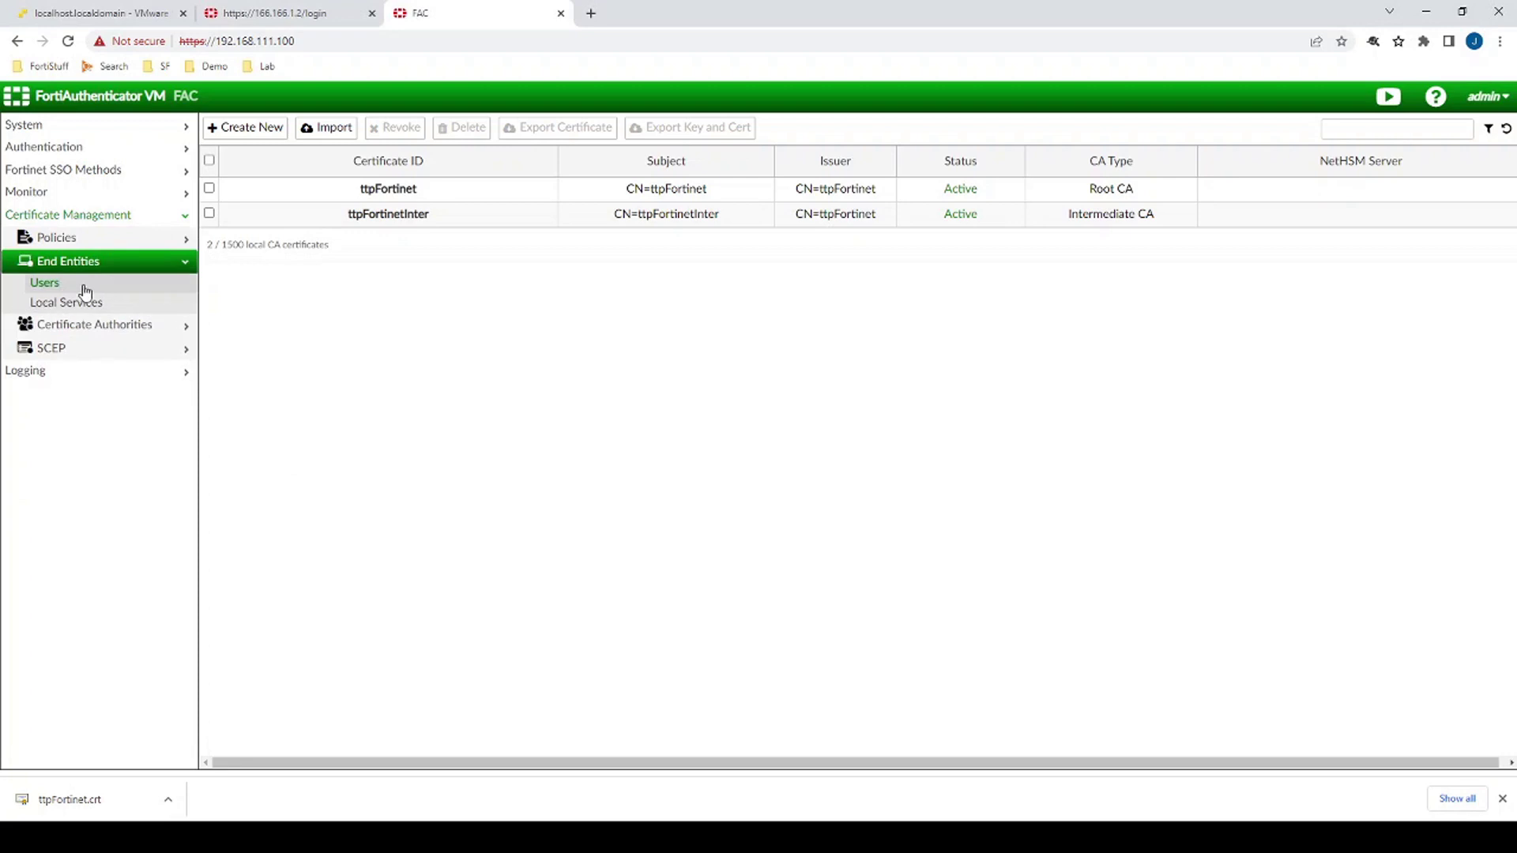
{"action": "left_click", "coordinate": [85, 286]}
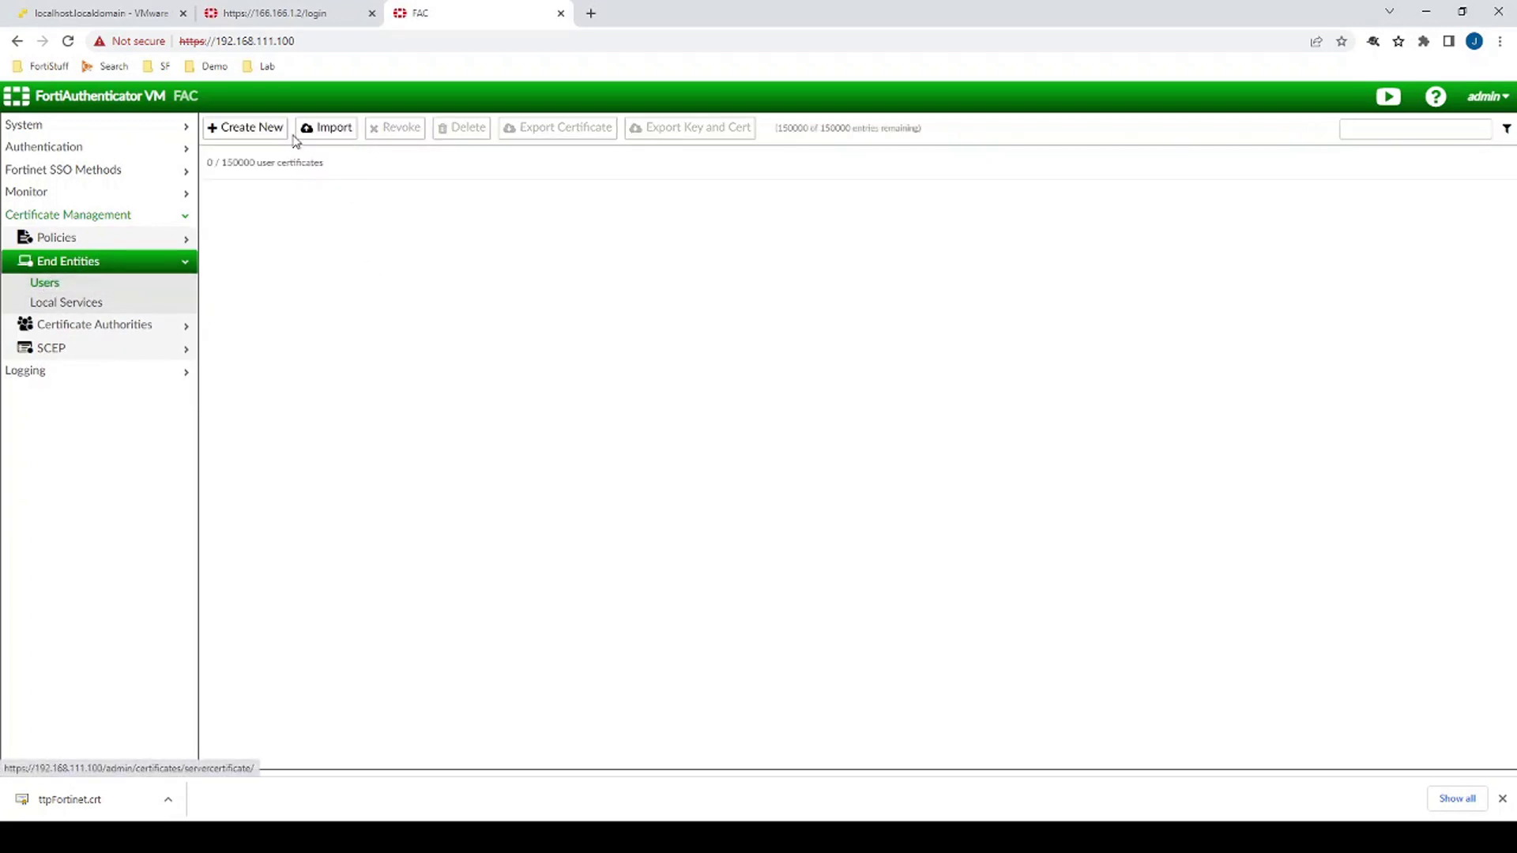
- Create user certificate FortiGateCert with Certificate ID and CN both FortiGateCert
{"action": "left_click", "coordinate": [252, 128]}
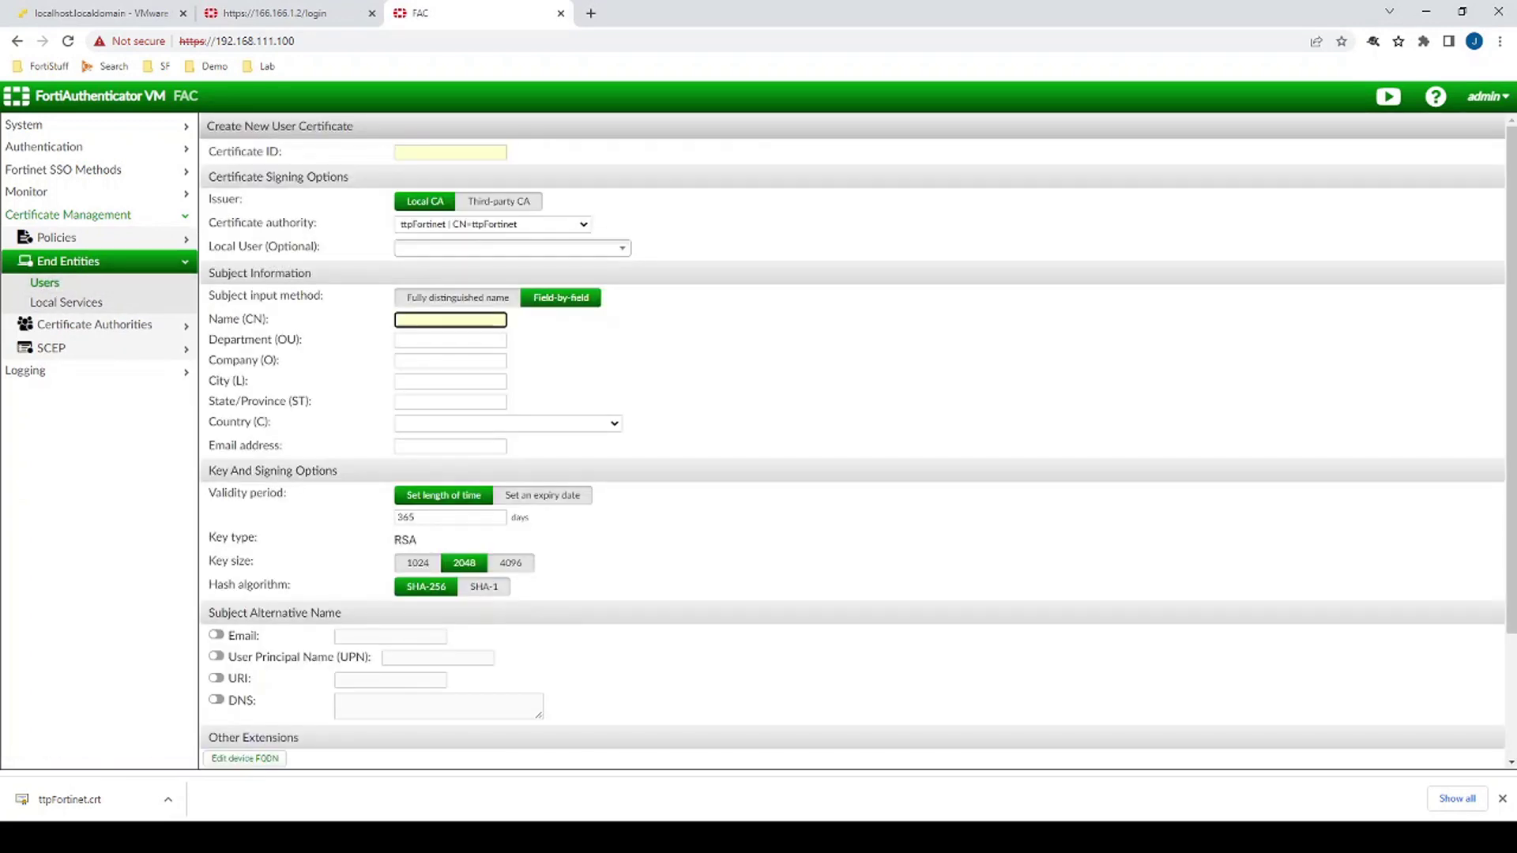
{"action": "left_click", "coordinate": [408, 152]}
{"action": "type", "text": "FortiGateCert"}
{"action": "left_click", "coordinate": [456, 321]}
{"action": "type", "text": "FortiGateCert"}
{"action": "scroll", "coordinate": [450, 337], "scroll_direction": "down", "scroll_amount": 3}
{"action": "left_click", "coordinate": [812, 714]}
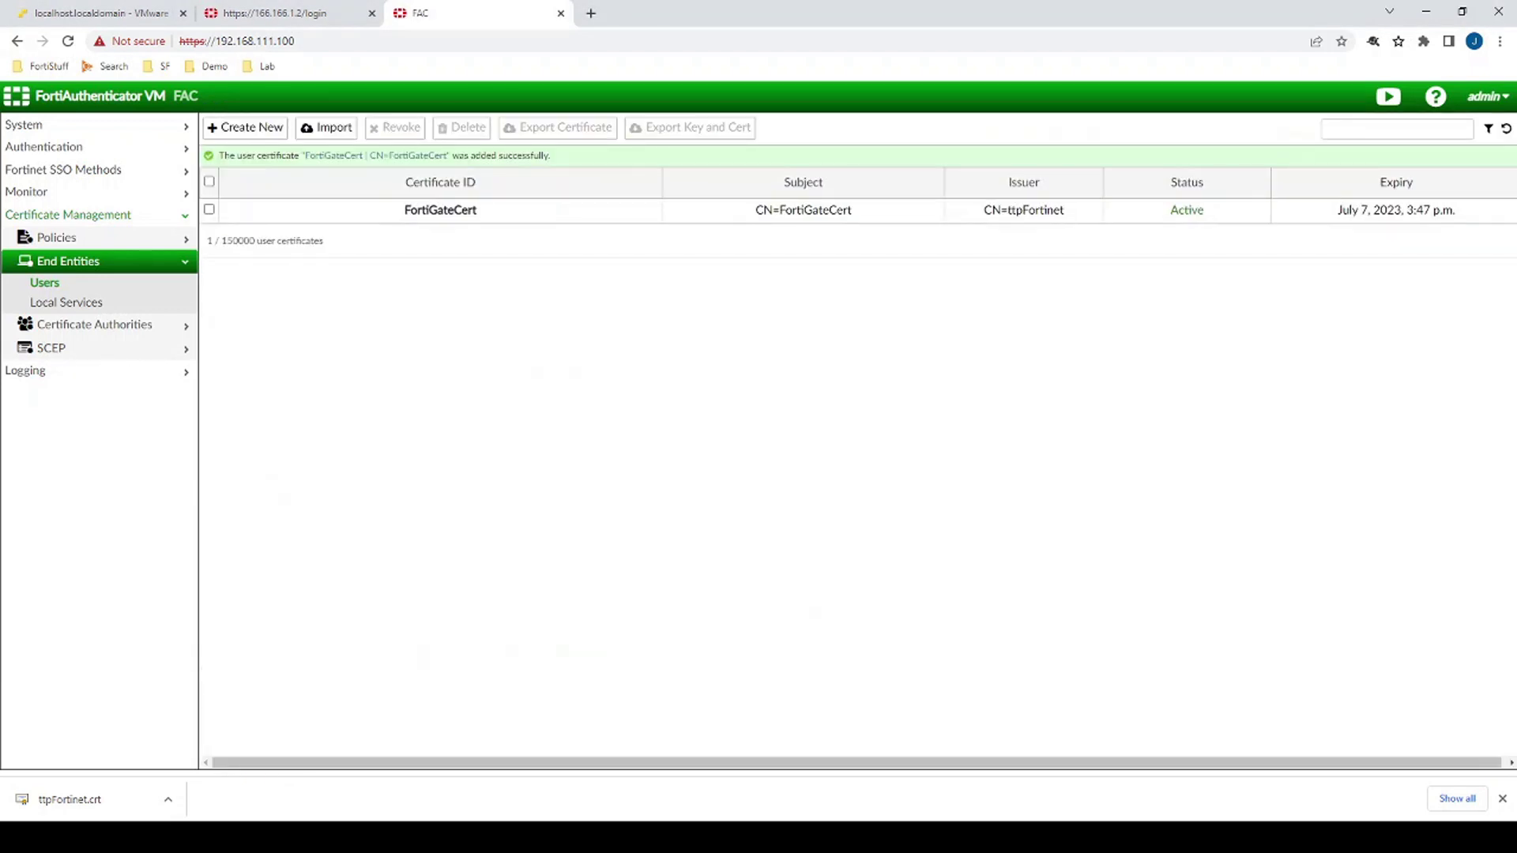
- Create a second user certificate, UserCert1, with Certificate ID and CN both UserCert1
{"action": "left_click", "coordinate": [242, 129]}
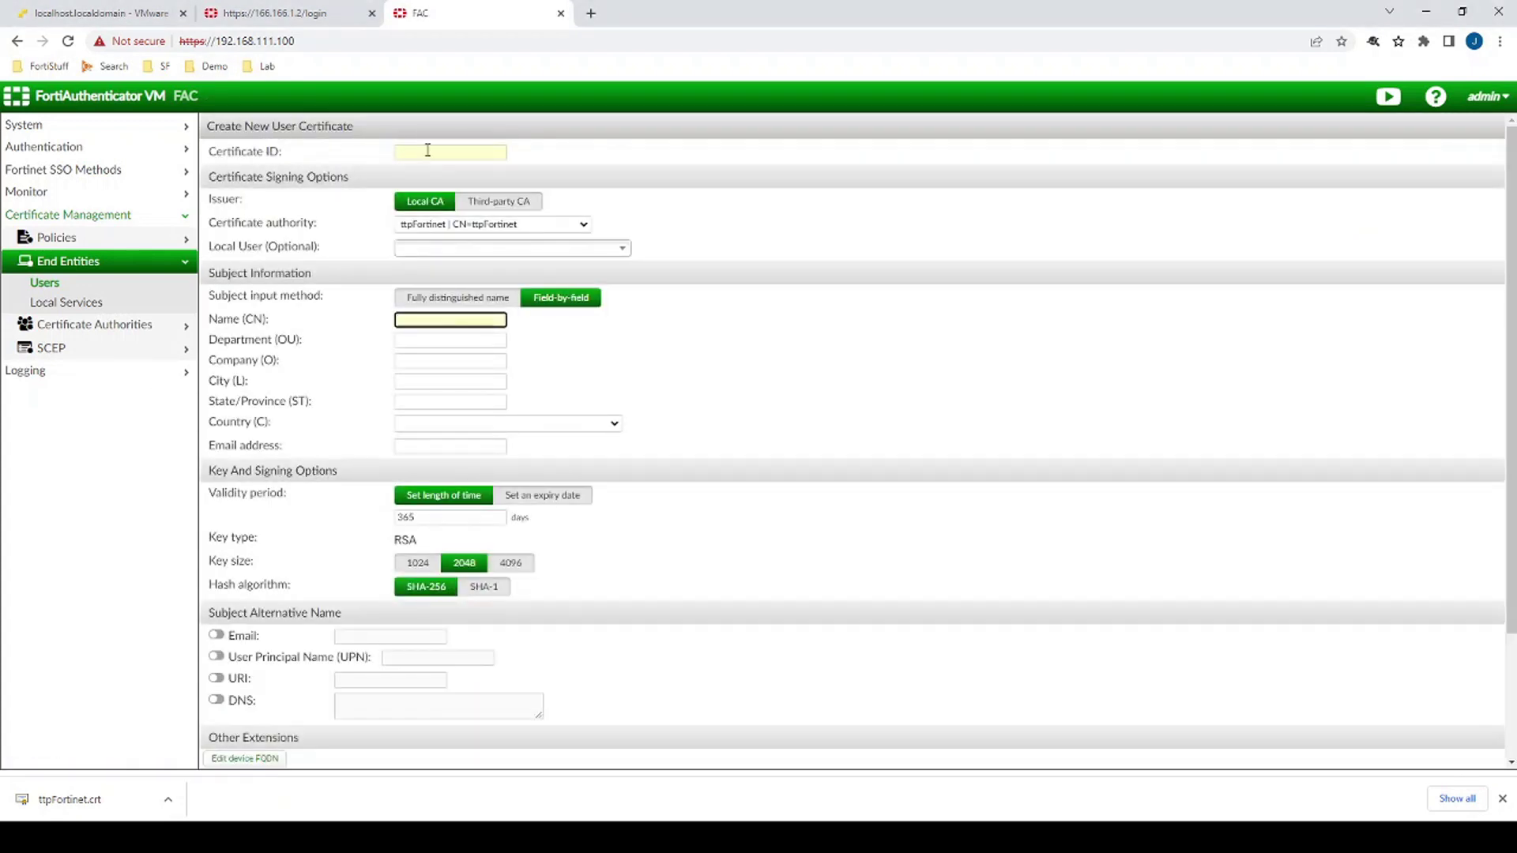
{"action": "left_click", "coordinate": [427, 151]}
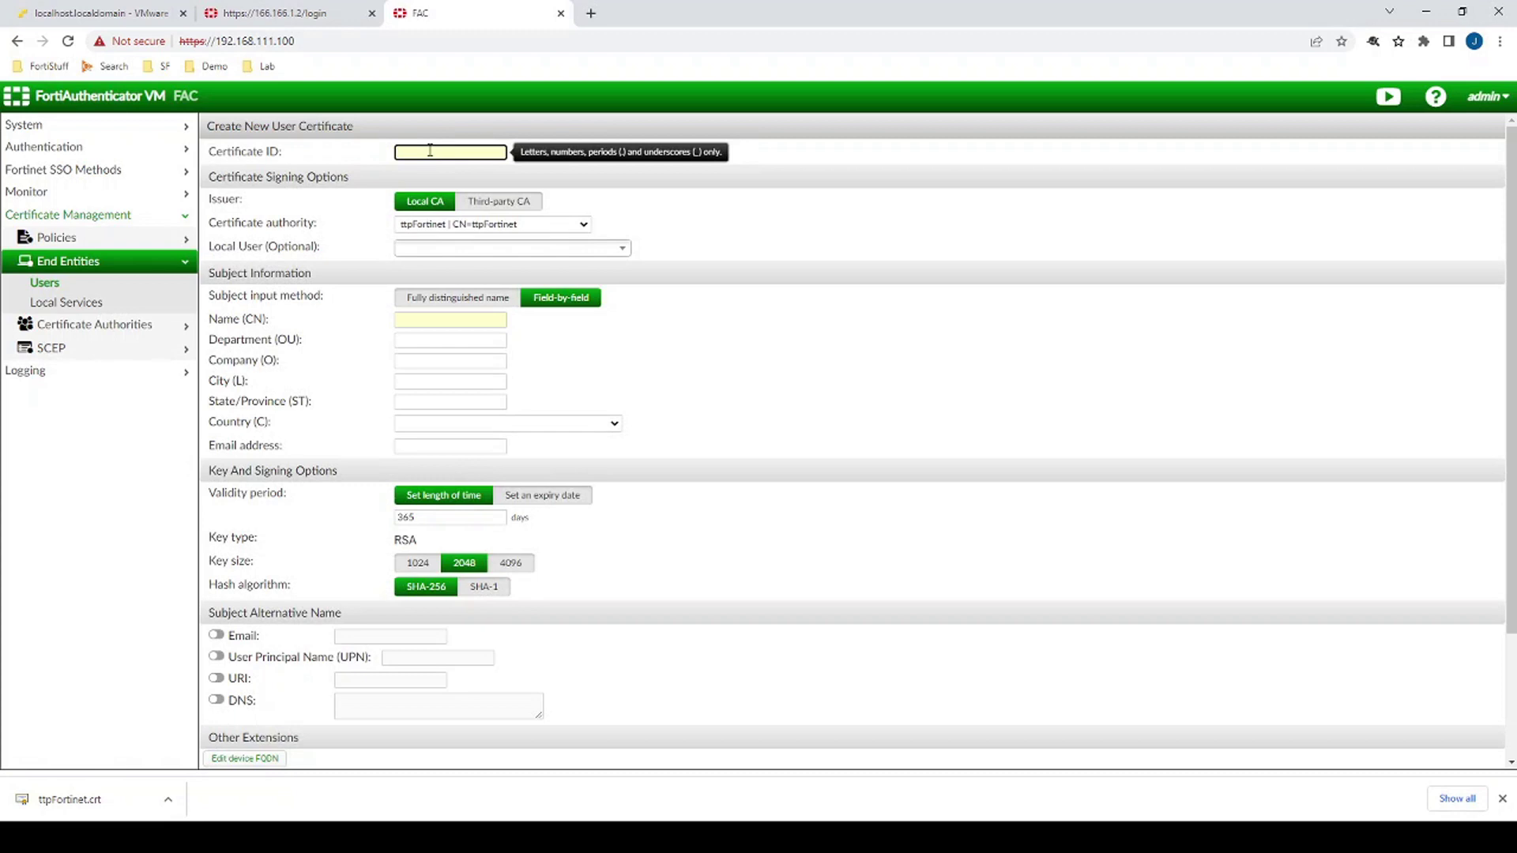
{"action": "type", "text": "UserCert1"}
{"action": "left_click", "coordinate": [440, 319]}
{"action": "type", "text": "UserCert1"}
{"action": "scroll", "coordinate": [790, 553], "scroll_direction": "down", "scroll_amount": 2}
{"action": "left_click", "coordinate": [822, 716]}
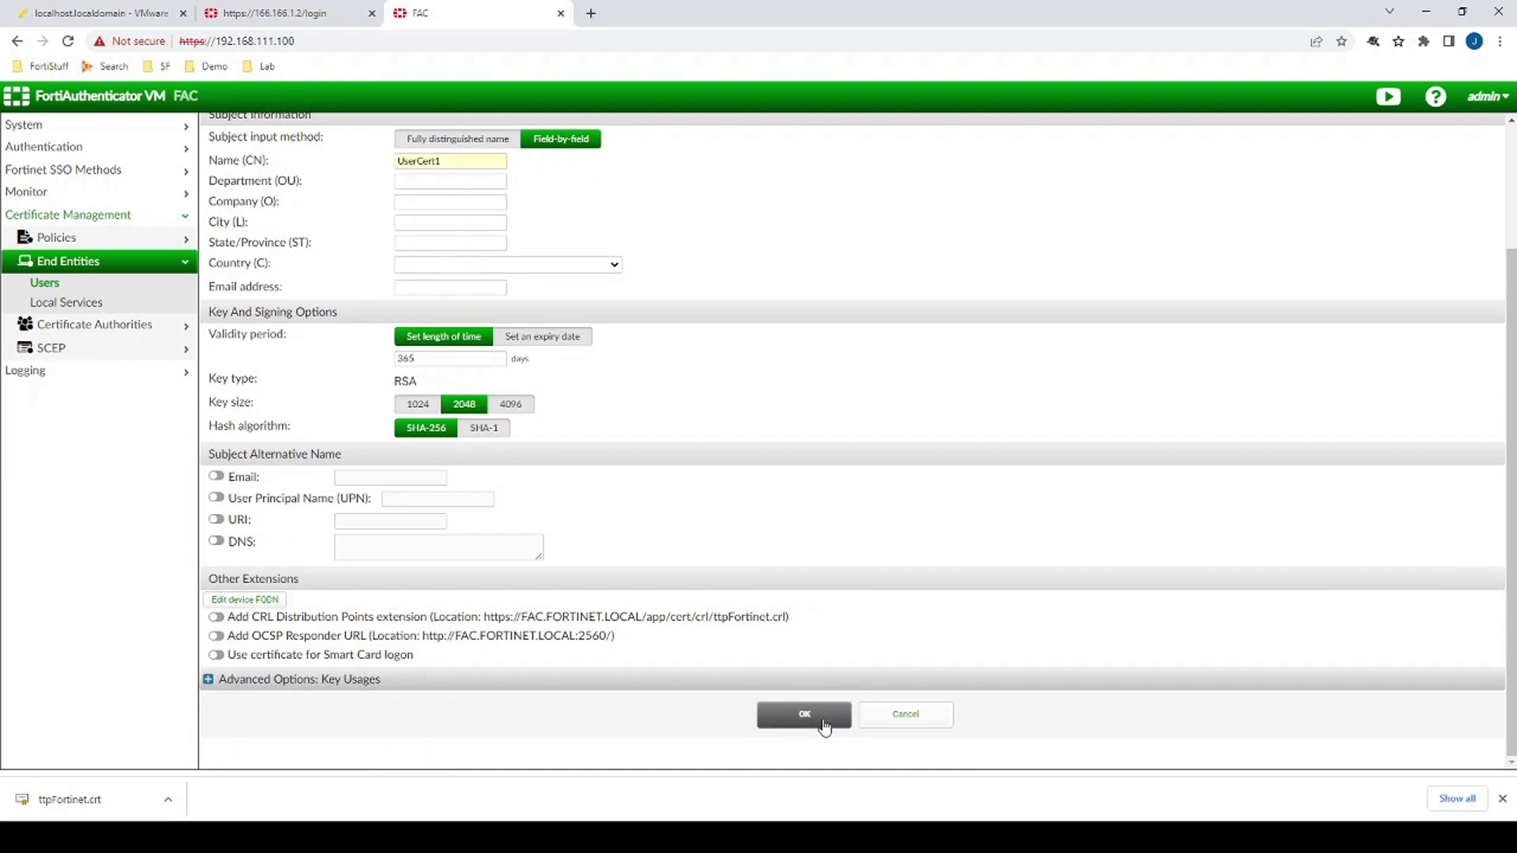
{"action": "left_click", "coordinate": [822, 716]}
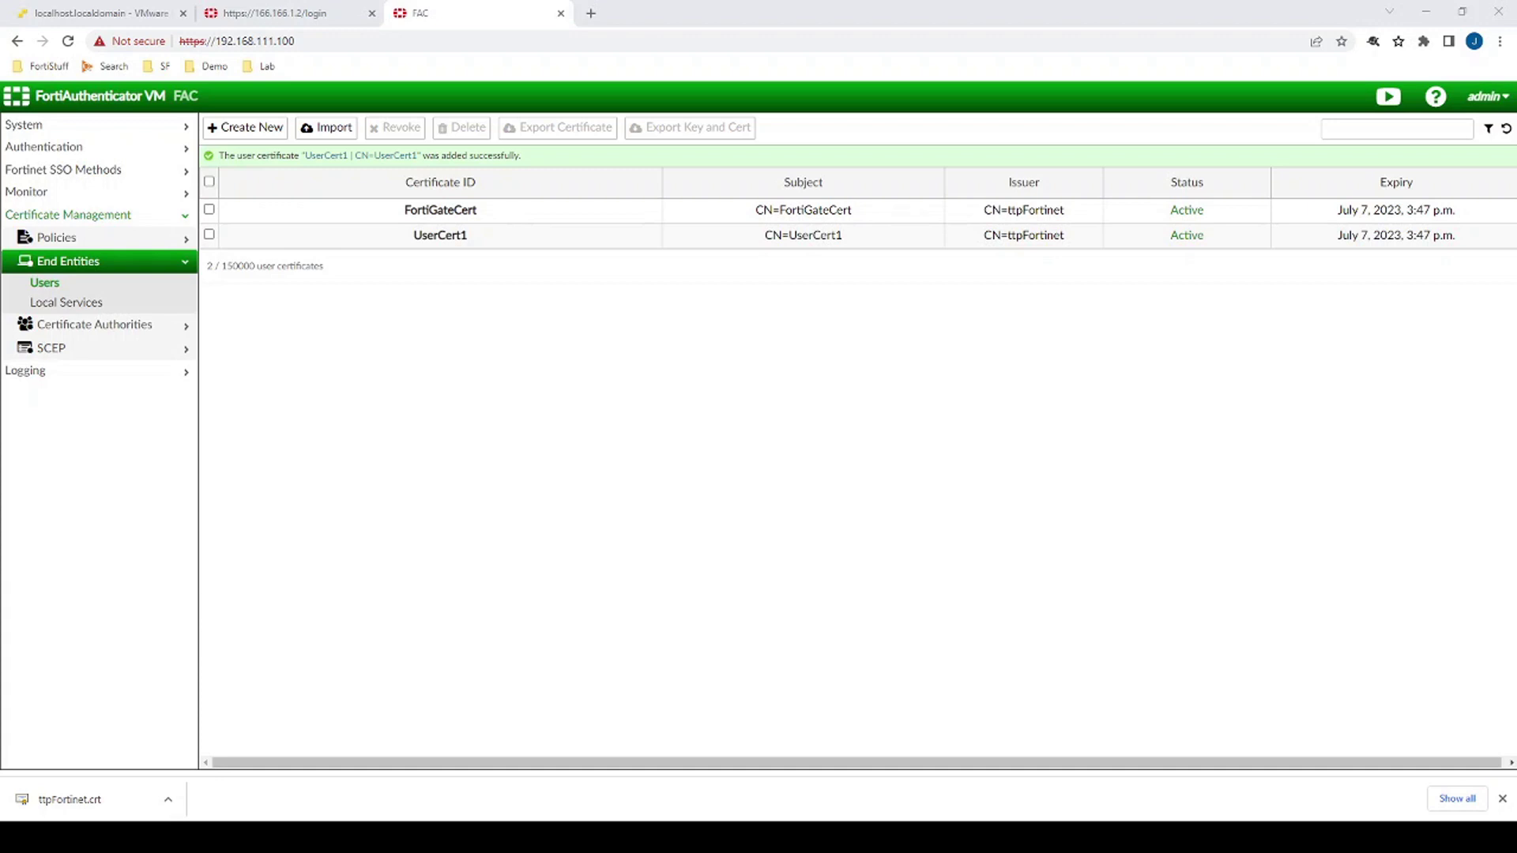
- Export FortiGateCert with its key as a passphrase-protected PKCS#12 file and download it
{"action": "left_click", "coordinate": [209, 210]}
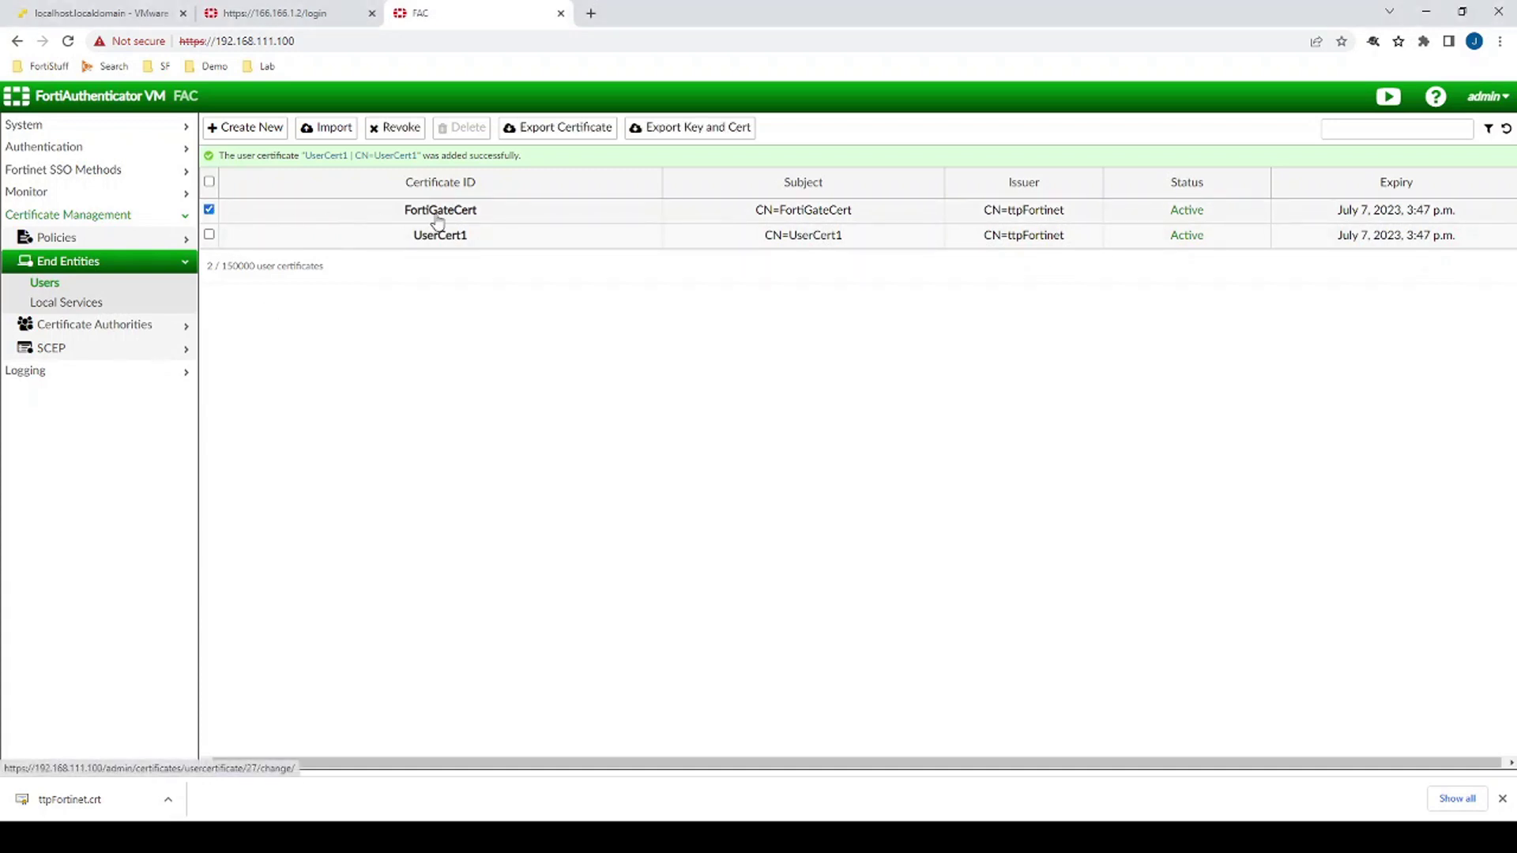
{"action": "left_click", "coordinate": [209, 210]}
{"action": "left_click", "coordinate": [209, 234]}
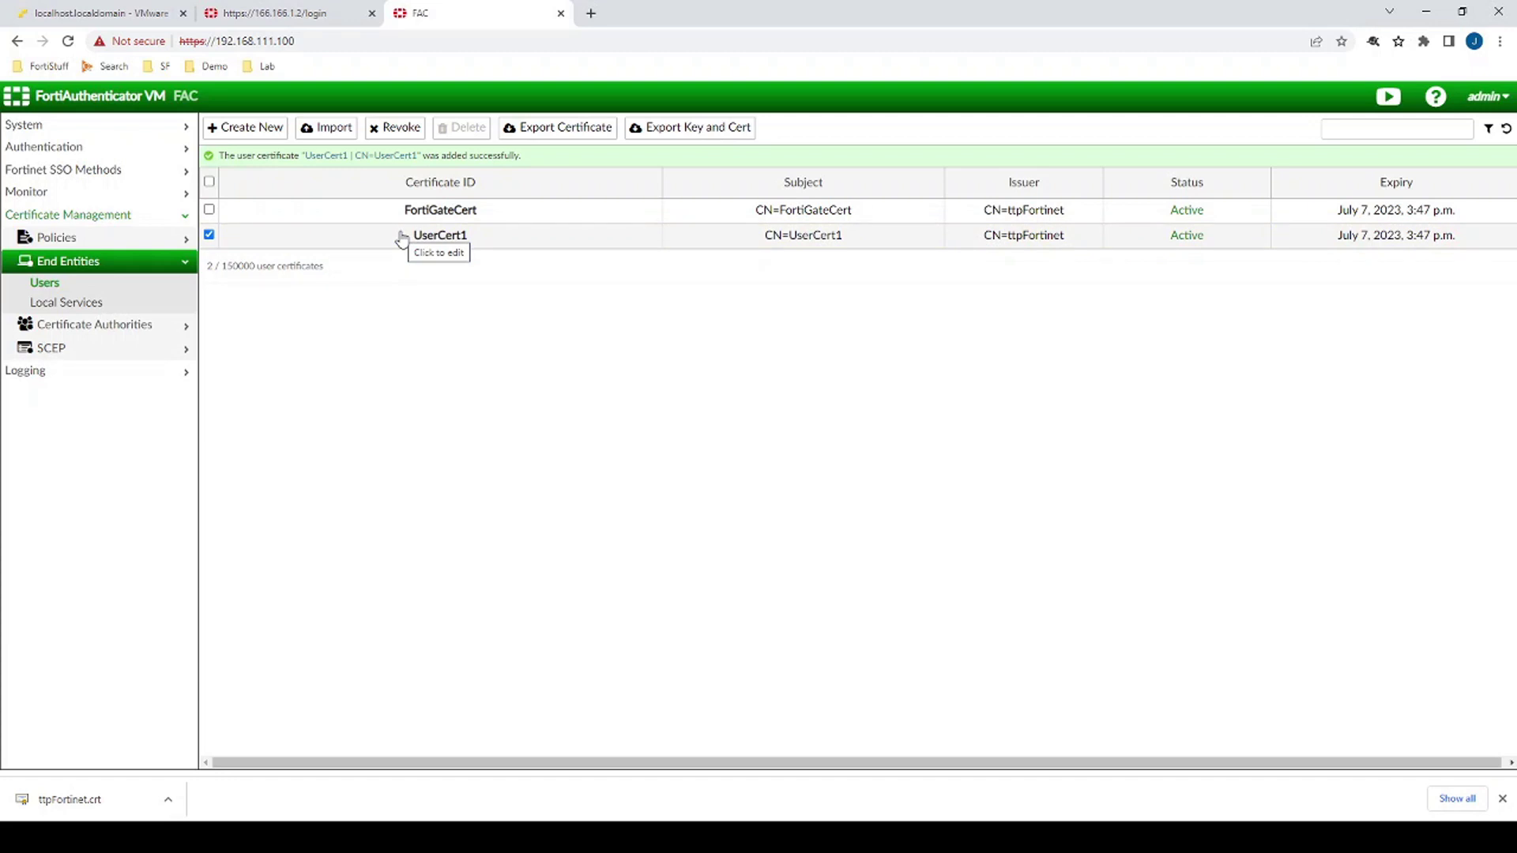
{"action": "left_click", "coordinate": [209, 234]}
{"action": "left_click", "coordinate": [209, 210]}
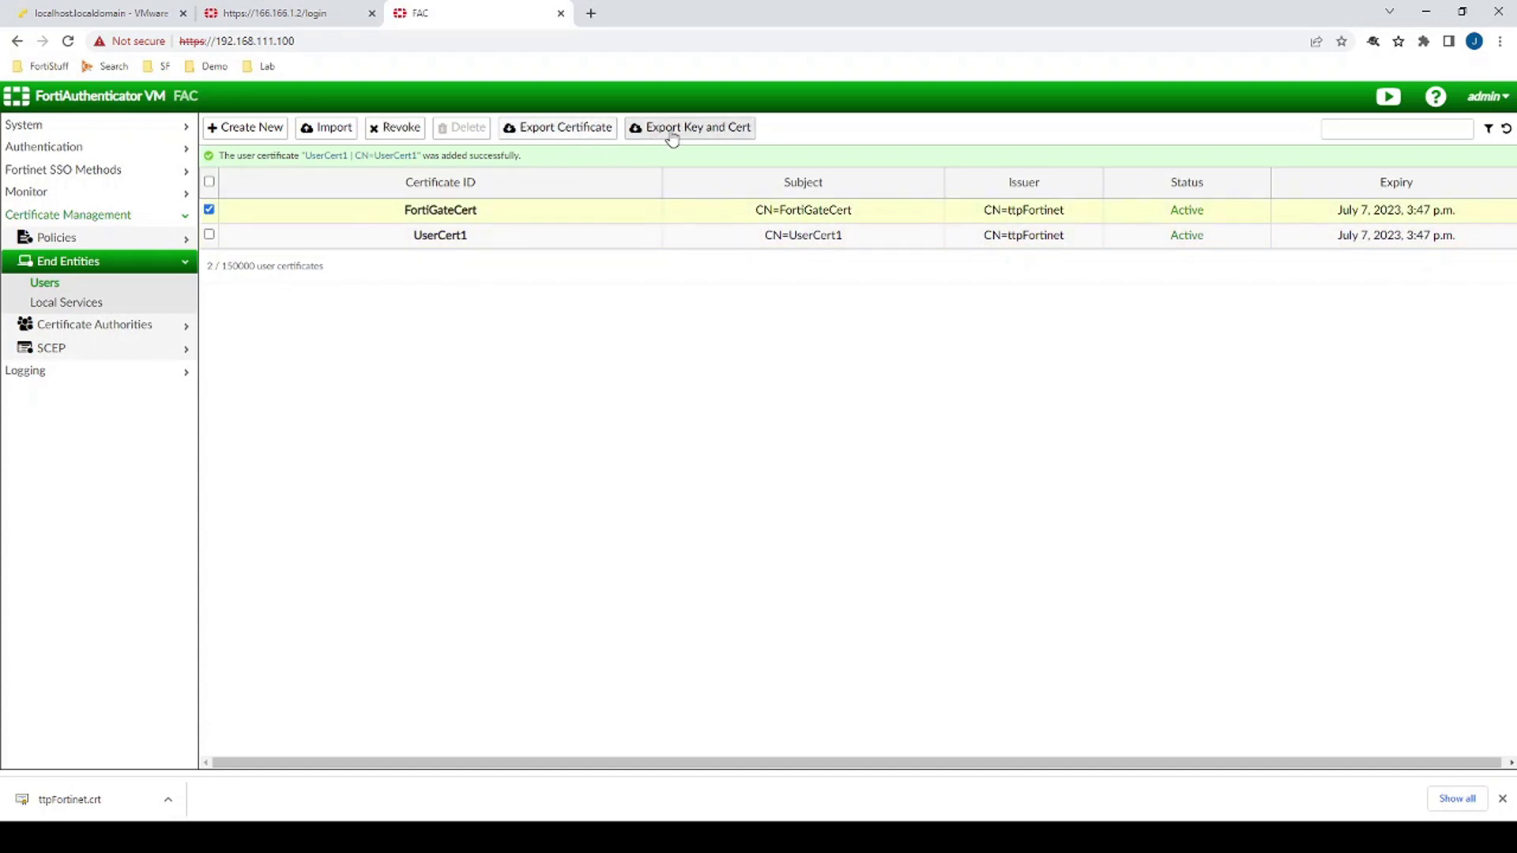
{"action": "left_click", "coordinate": [705, 128]}
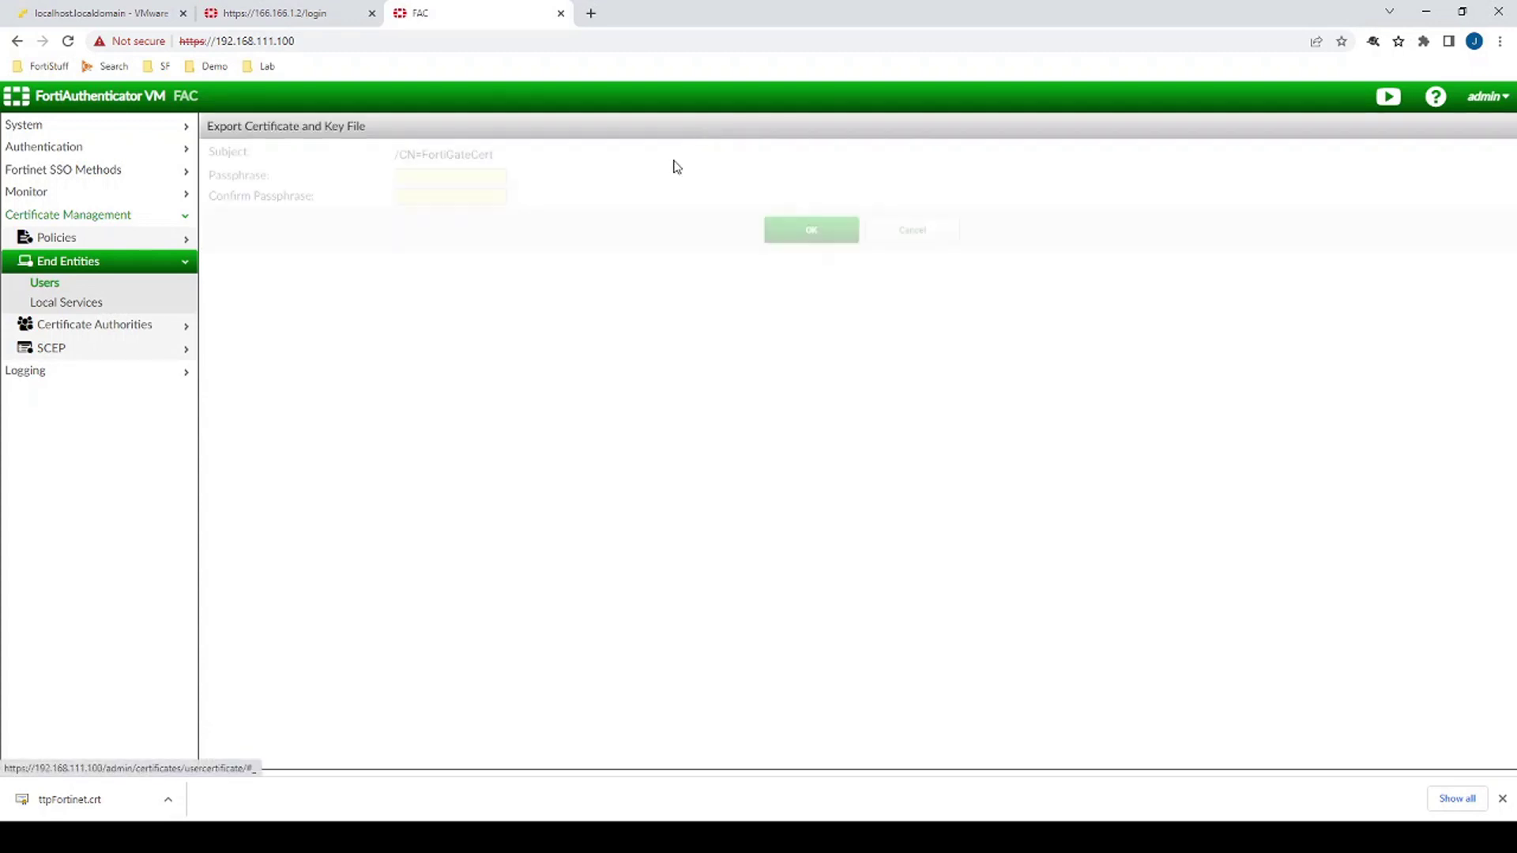
{"action": "left_click", "coordinate": [493, 173]}
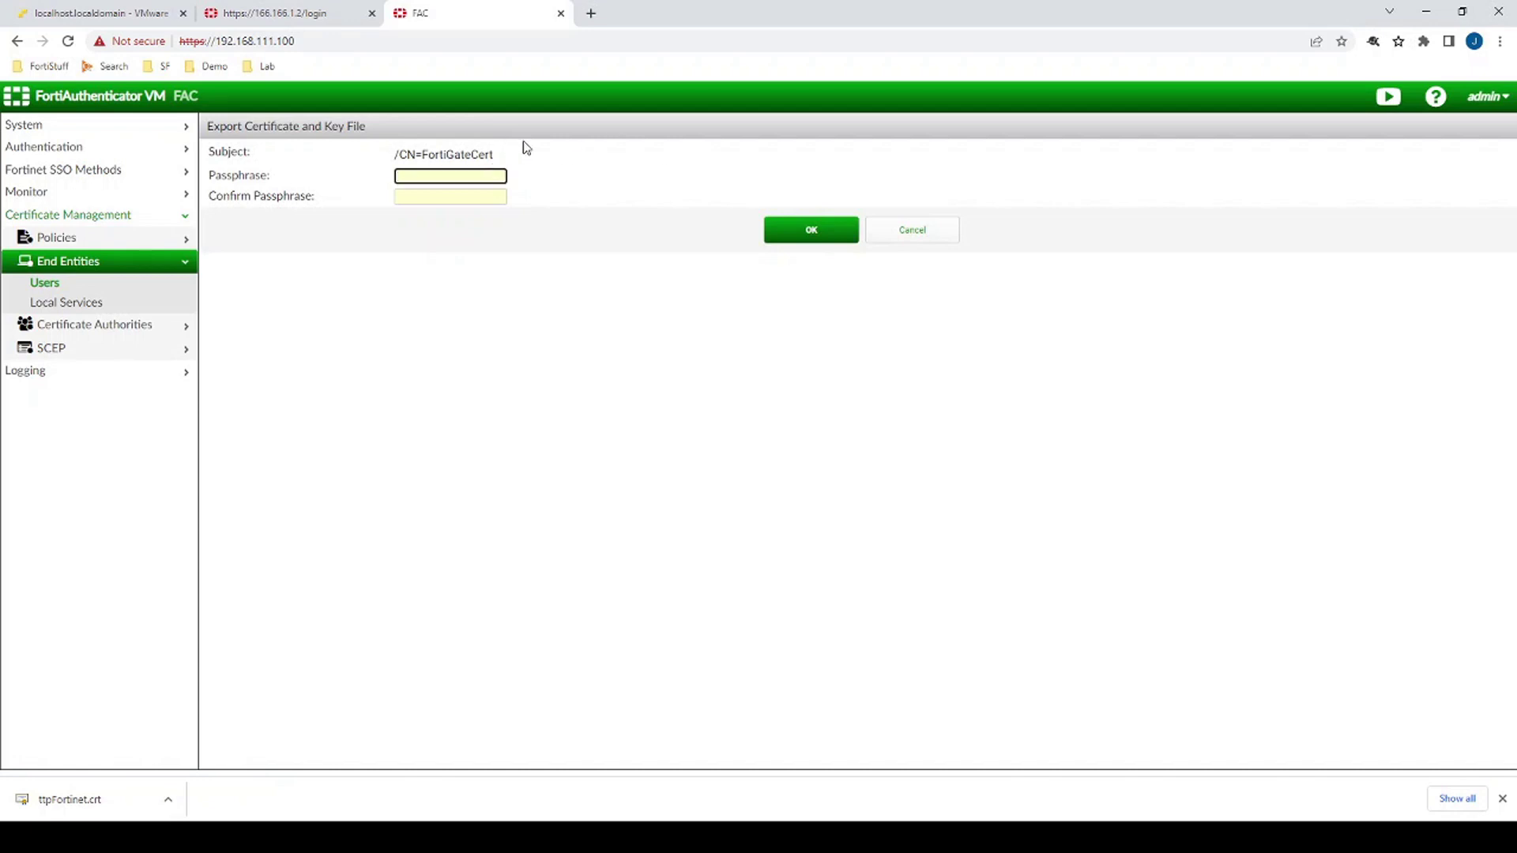
{"action": "key", "text": "Tab"}
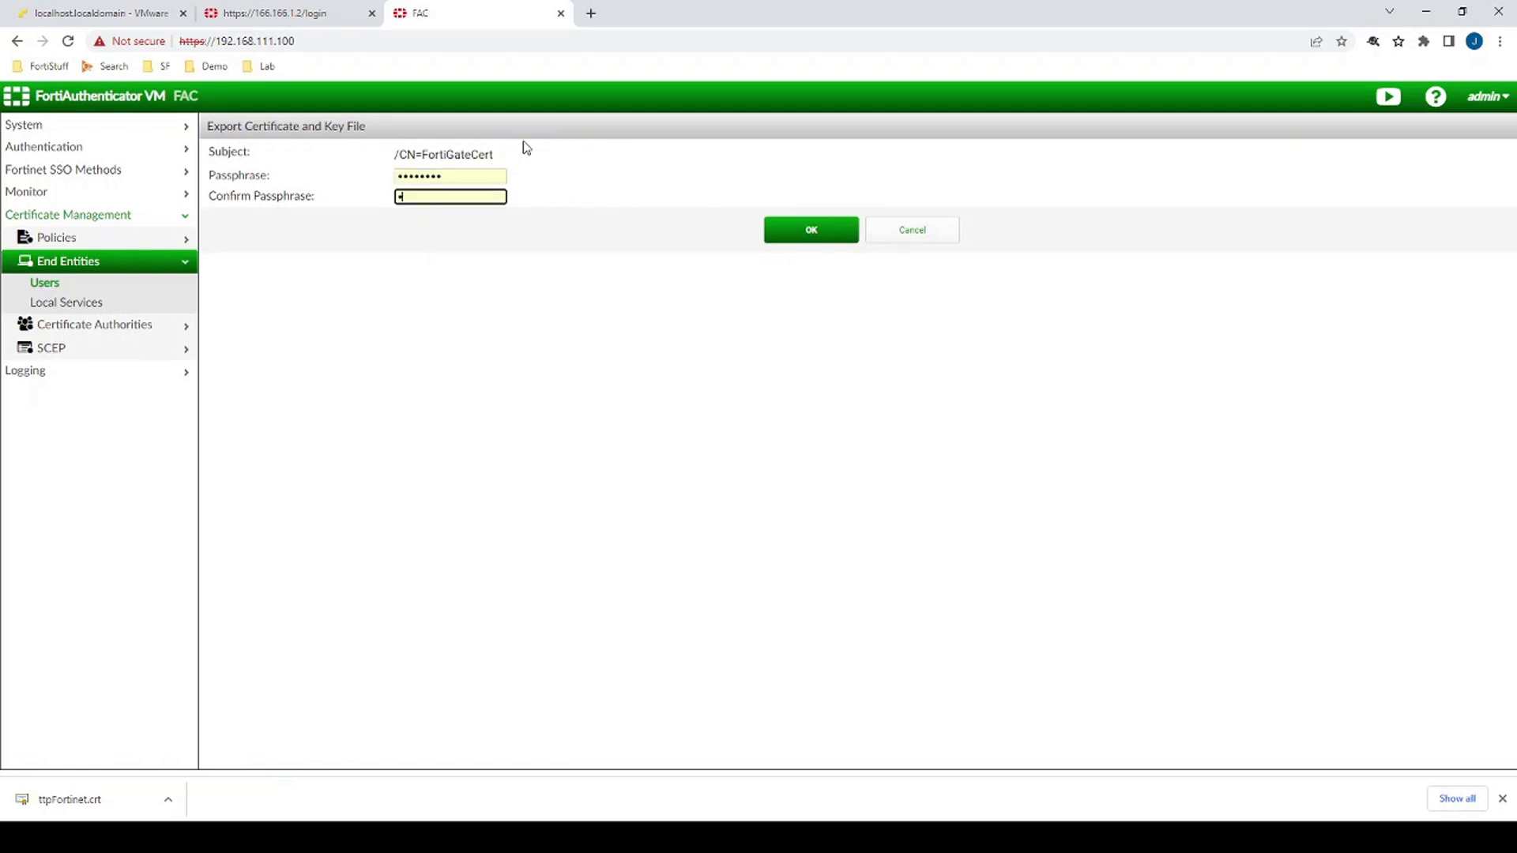
{"action": "key", "text": "Return"}
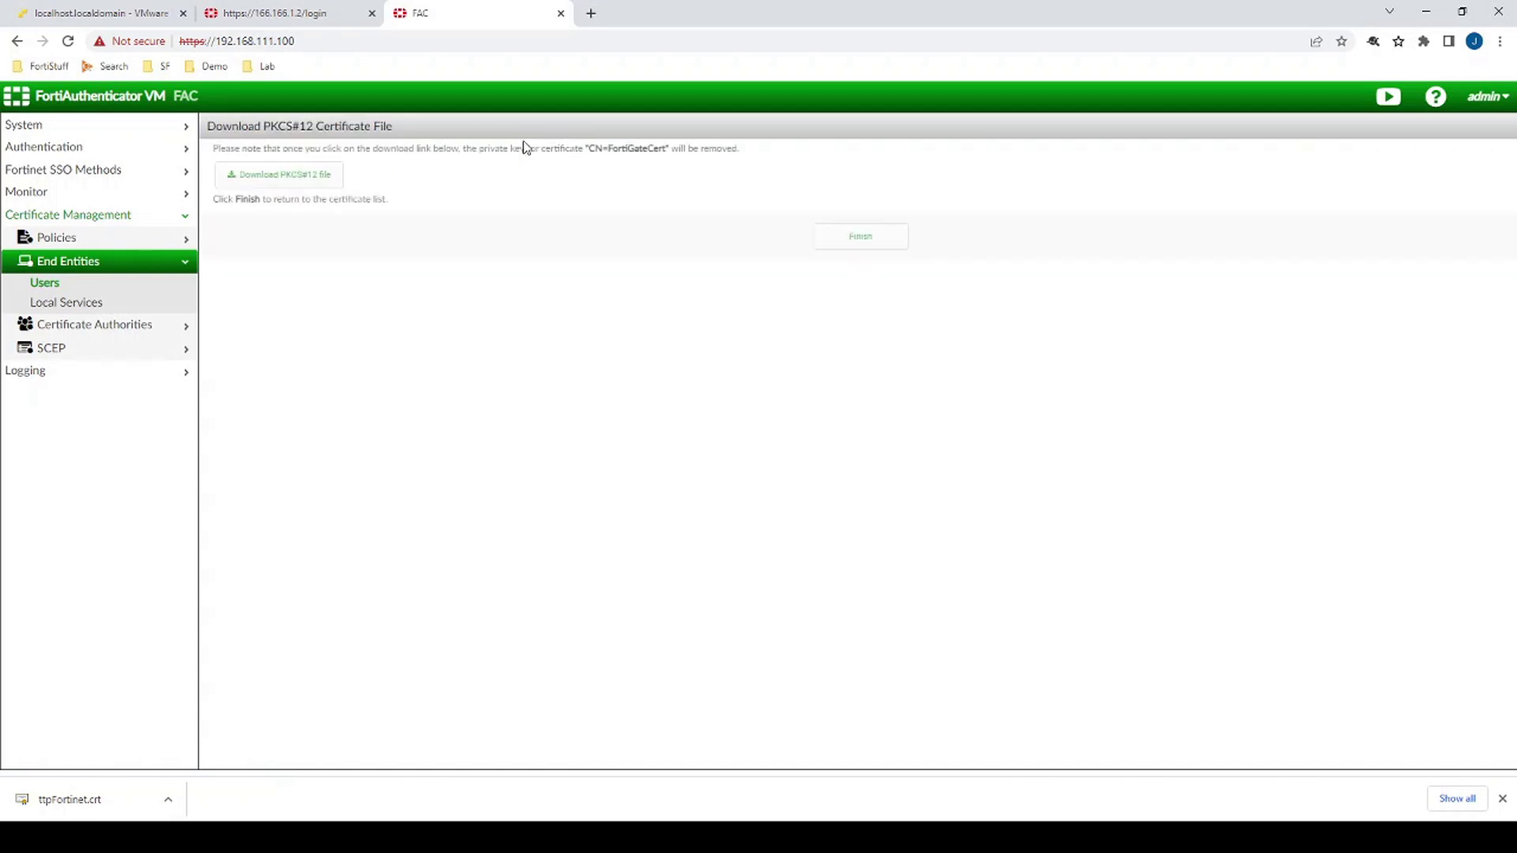
{"action": "left_click", "coordinate": [298, 183]}
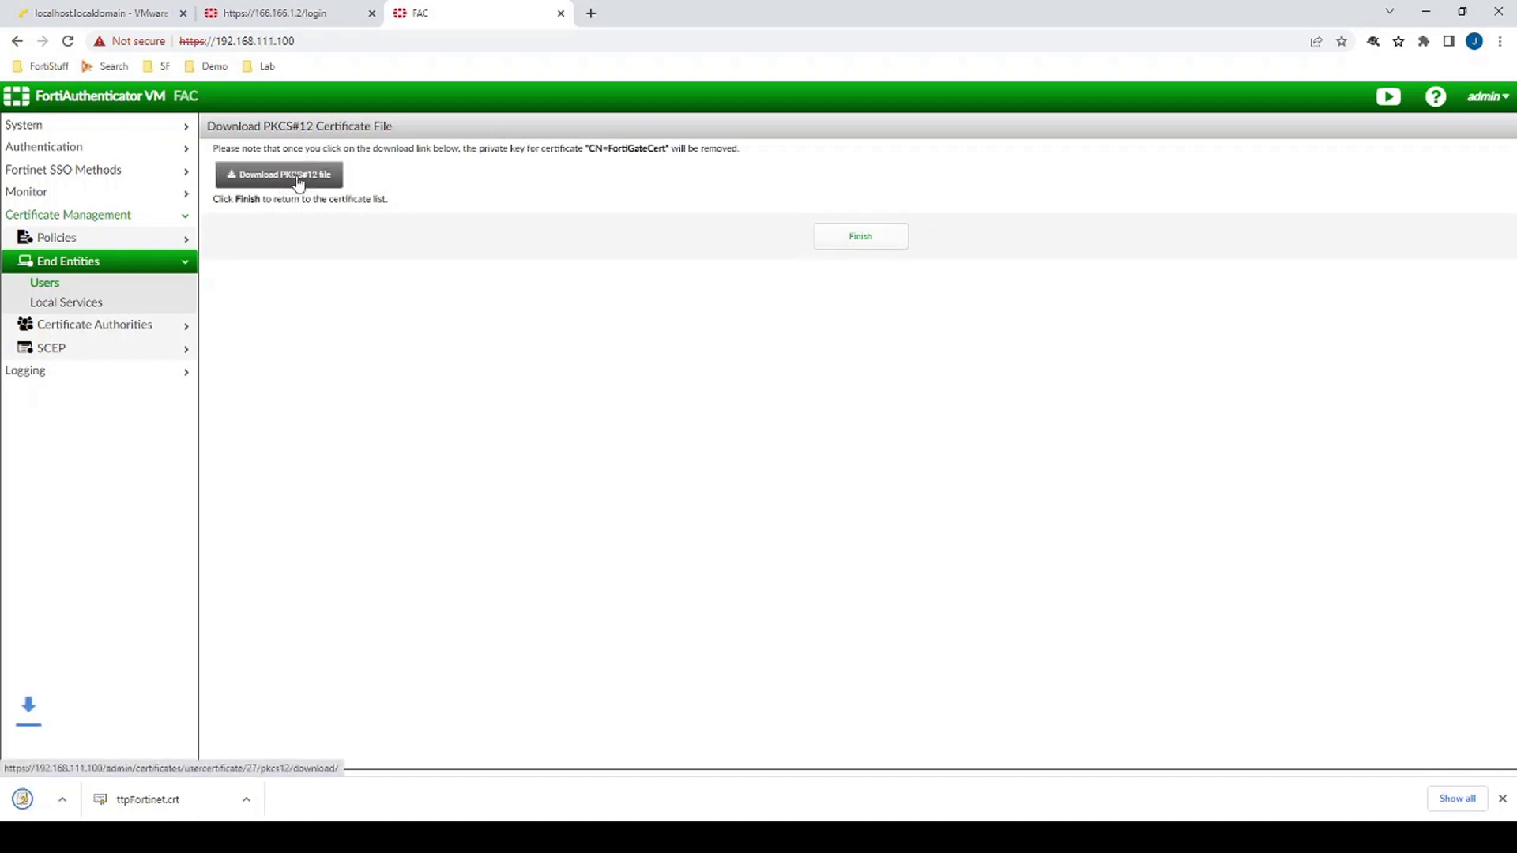
{"action": "left_click", "coordinate": [860, 237]}
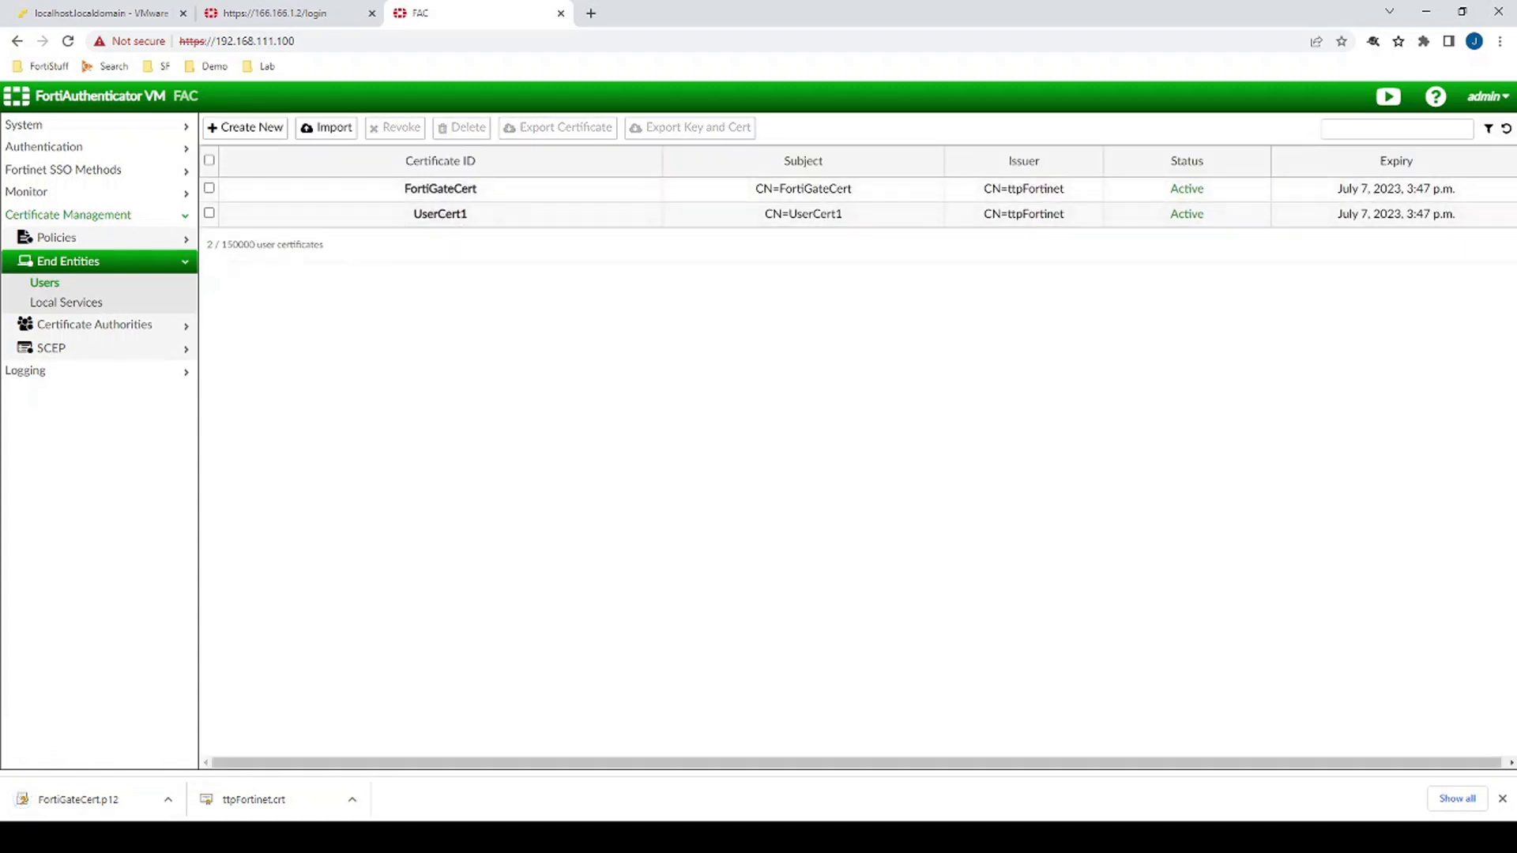
- Check the ttpFortinet, UserCert1 and FortiGateCert files saved in the IPsec_Certs folder
{"action": "key", "text": "alt+Tab"}
{"action": "left_click", "coordinate": [628, 181]}
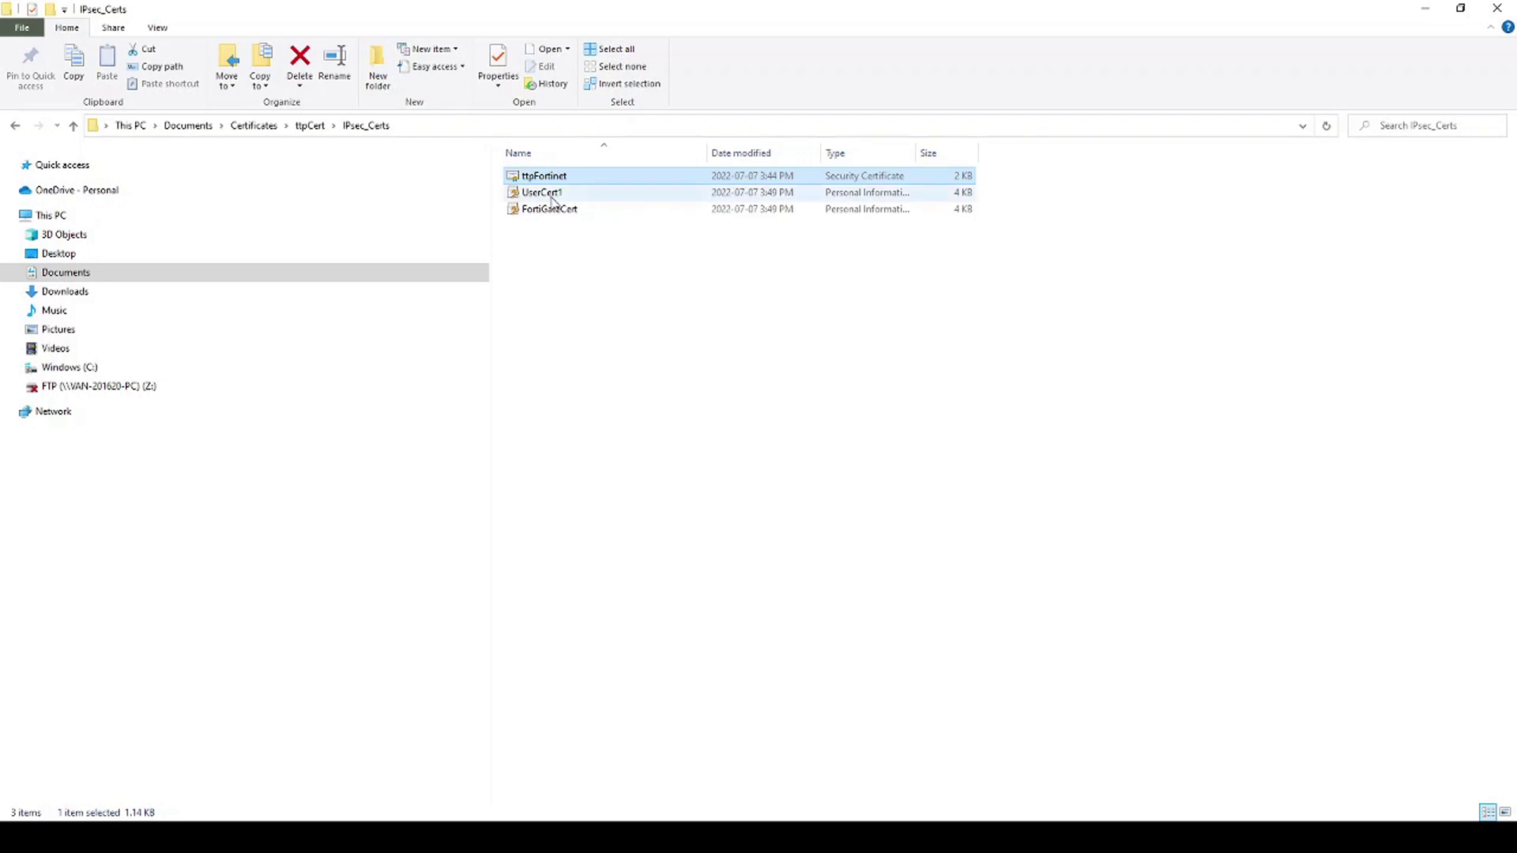
{"action": "left_click", "coordinate": [550, 195]}
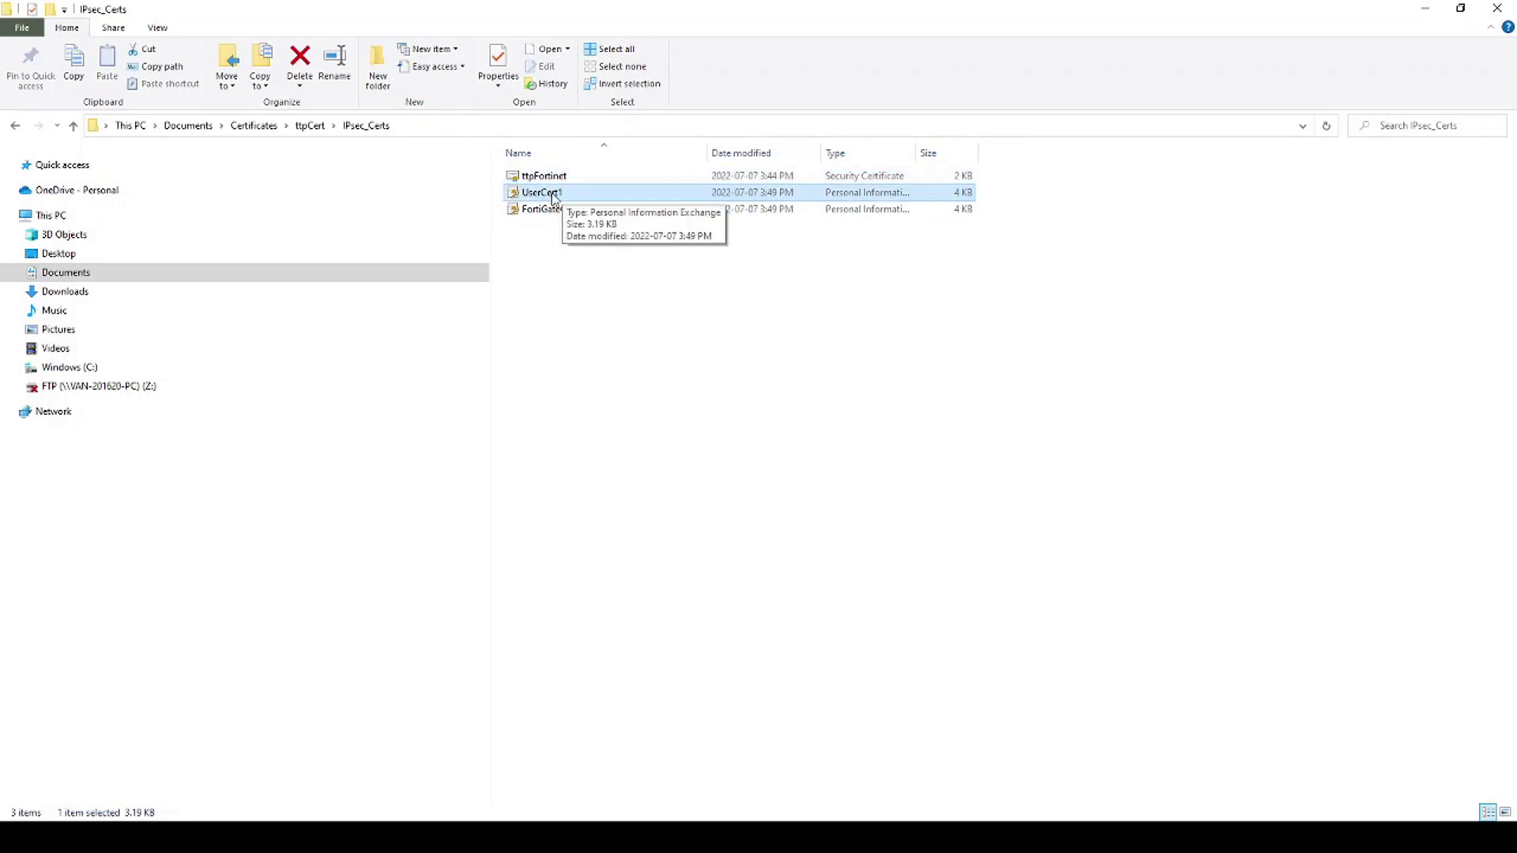
{"action": "left_click", "coordinate": [581, 209]}
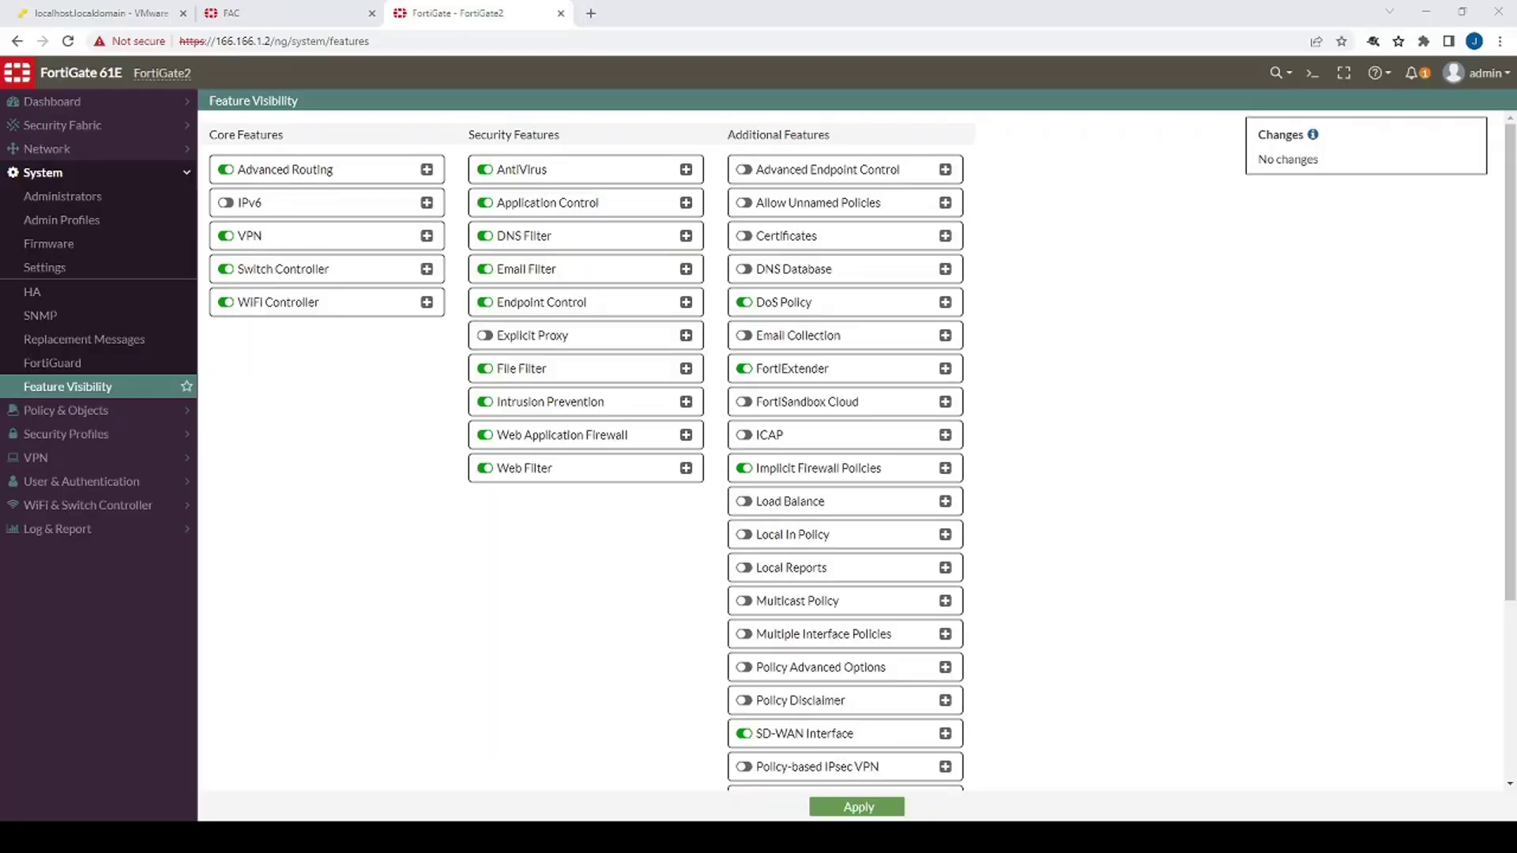
- Enable the Certificates feature in FortiGate's Feature Visibility and apply it
{"action": "left_click", "coordinate": [743, 235]}
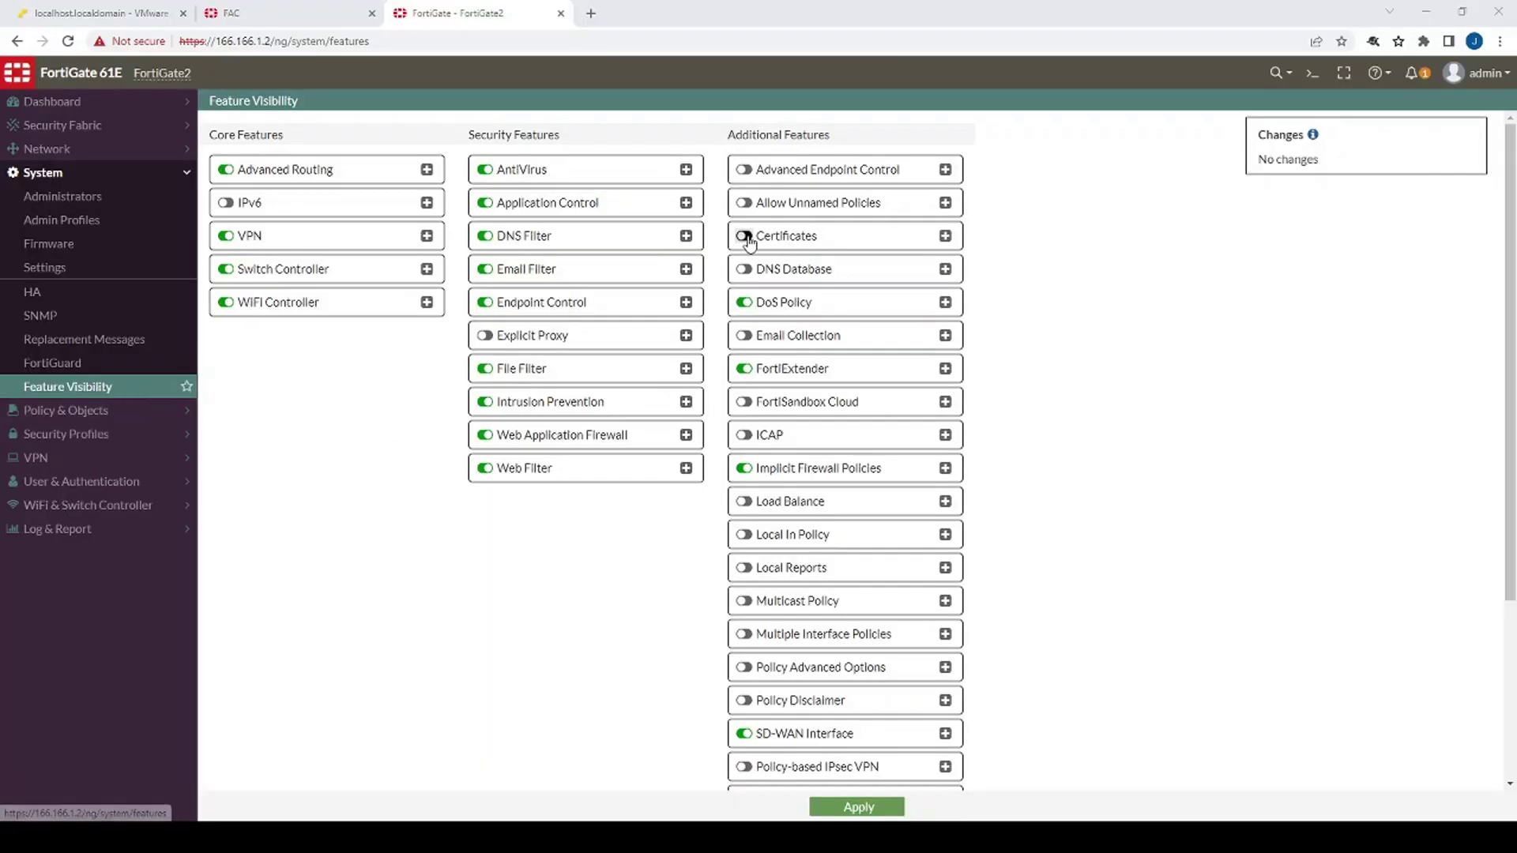
{"action": "left_click", "coordinate": [855, 806]}
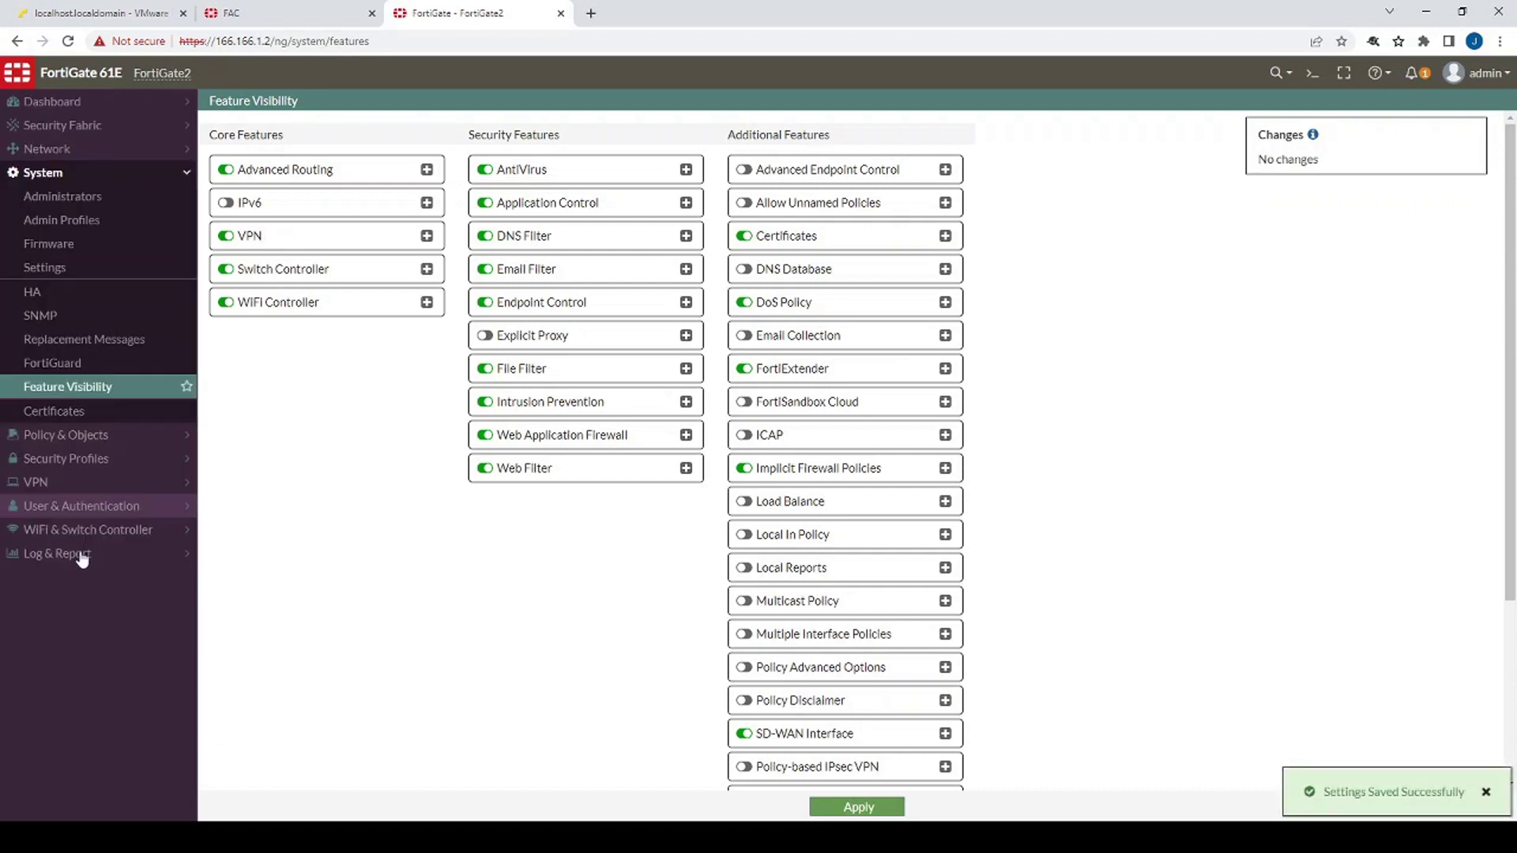
{"action": "left_click", "coordinate": [79, 413]}
- Import ttpFortinet.crt from file as a CA certificate, listed as CA_Cert_1
{"action": "left_click", "coordinate": [455, 106]}
{"action": "left_click", "coordinate": [458, 146]}
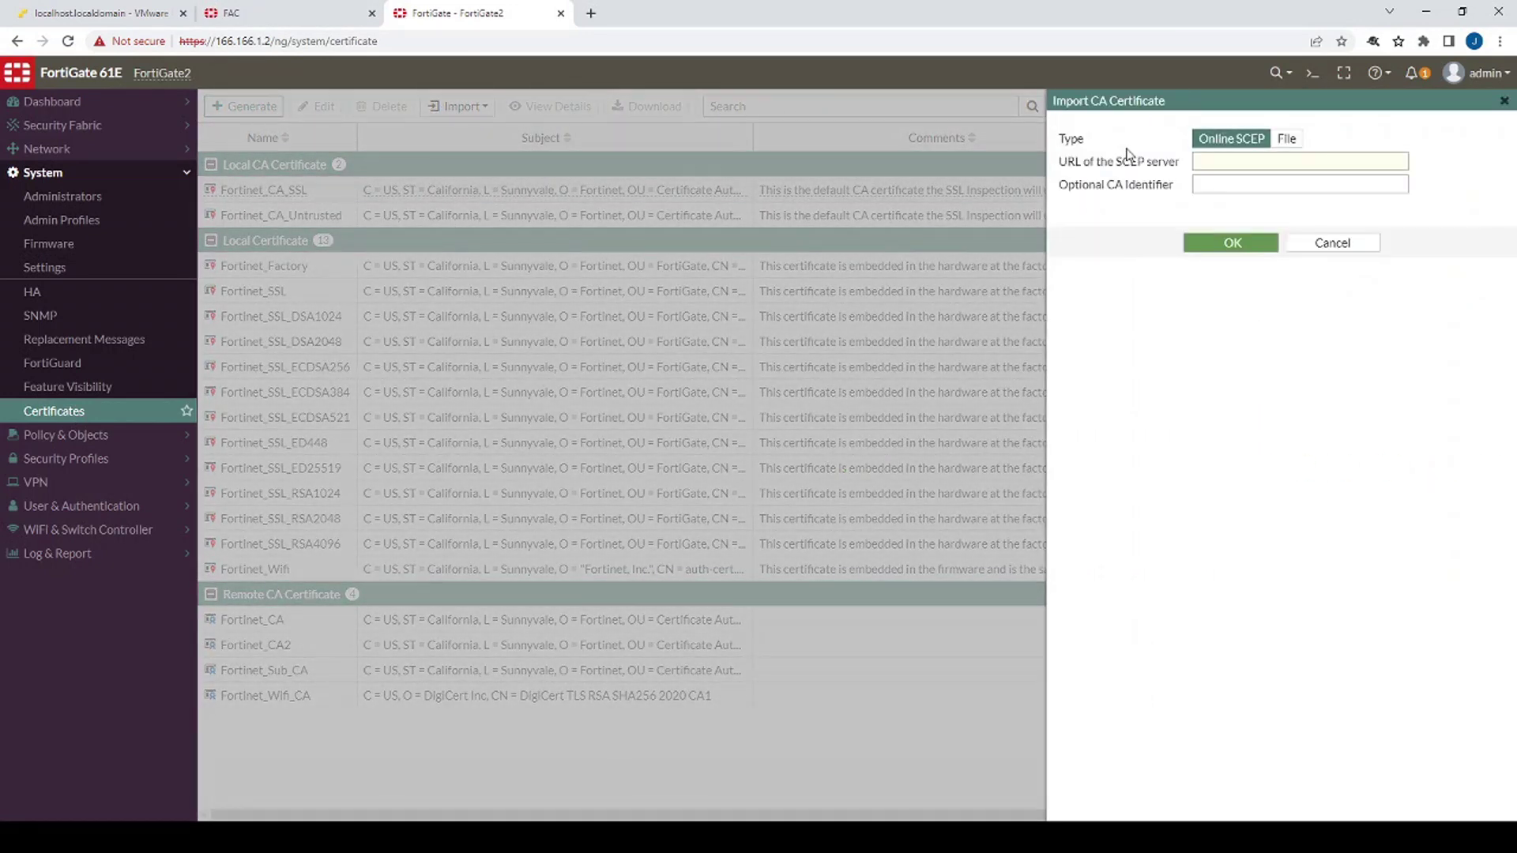
{"action": "left_click", "coordinate": [1285, 139]}
{"action": "left_click", "coordinate": [1152, 162]}
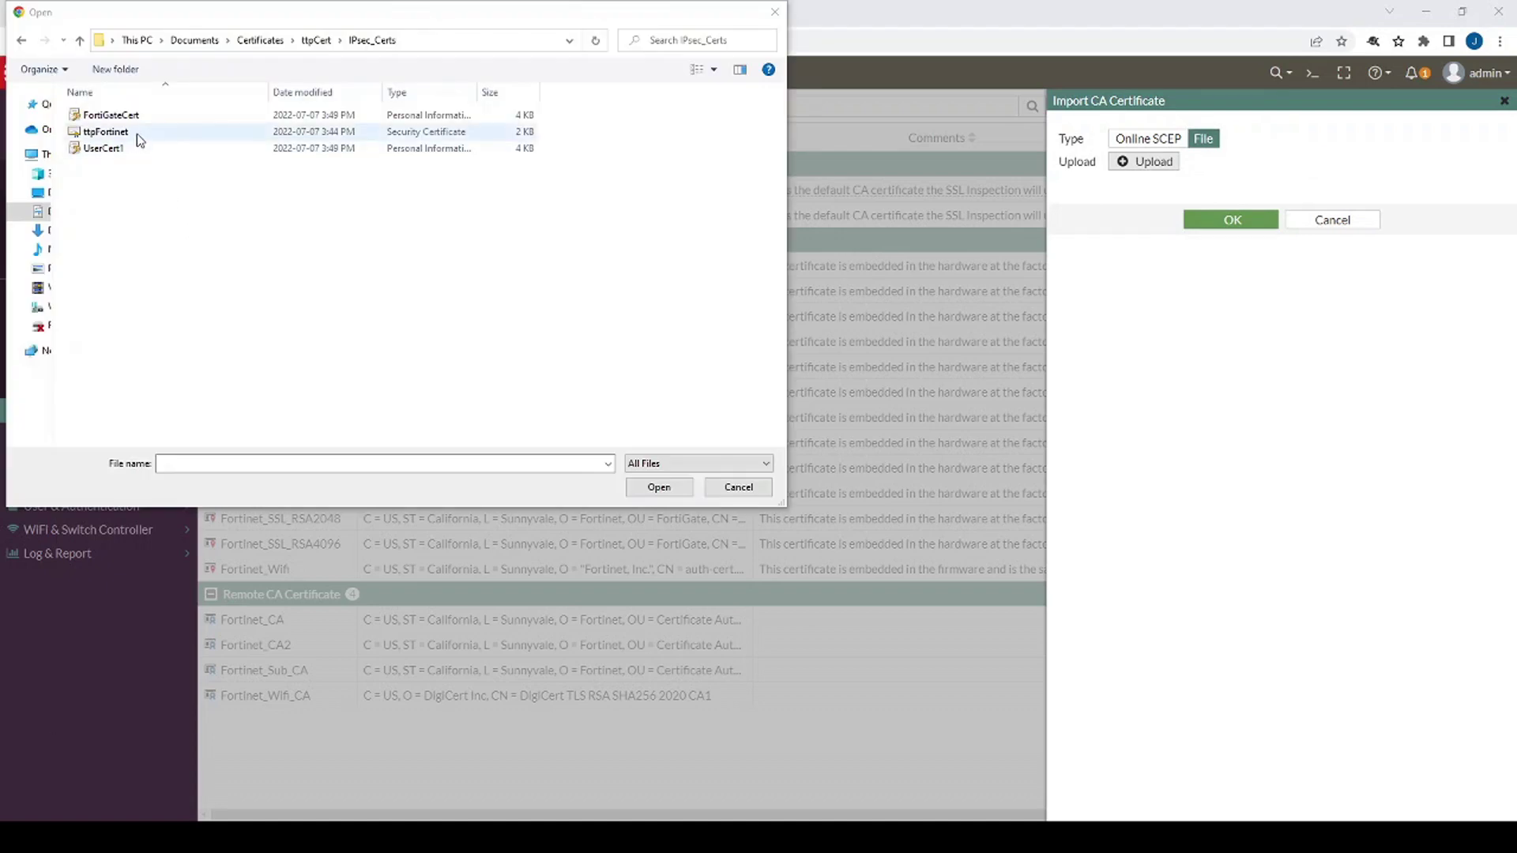
{"action": "double_click", "coordinate": [136, 131]}
{"action": "left_click", "coordinate": [1200, 225]}
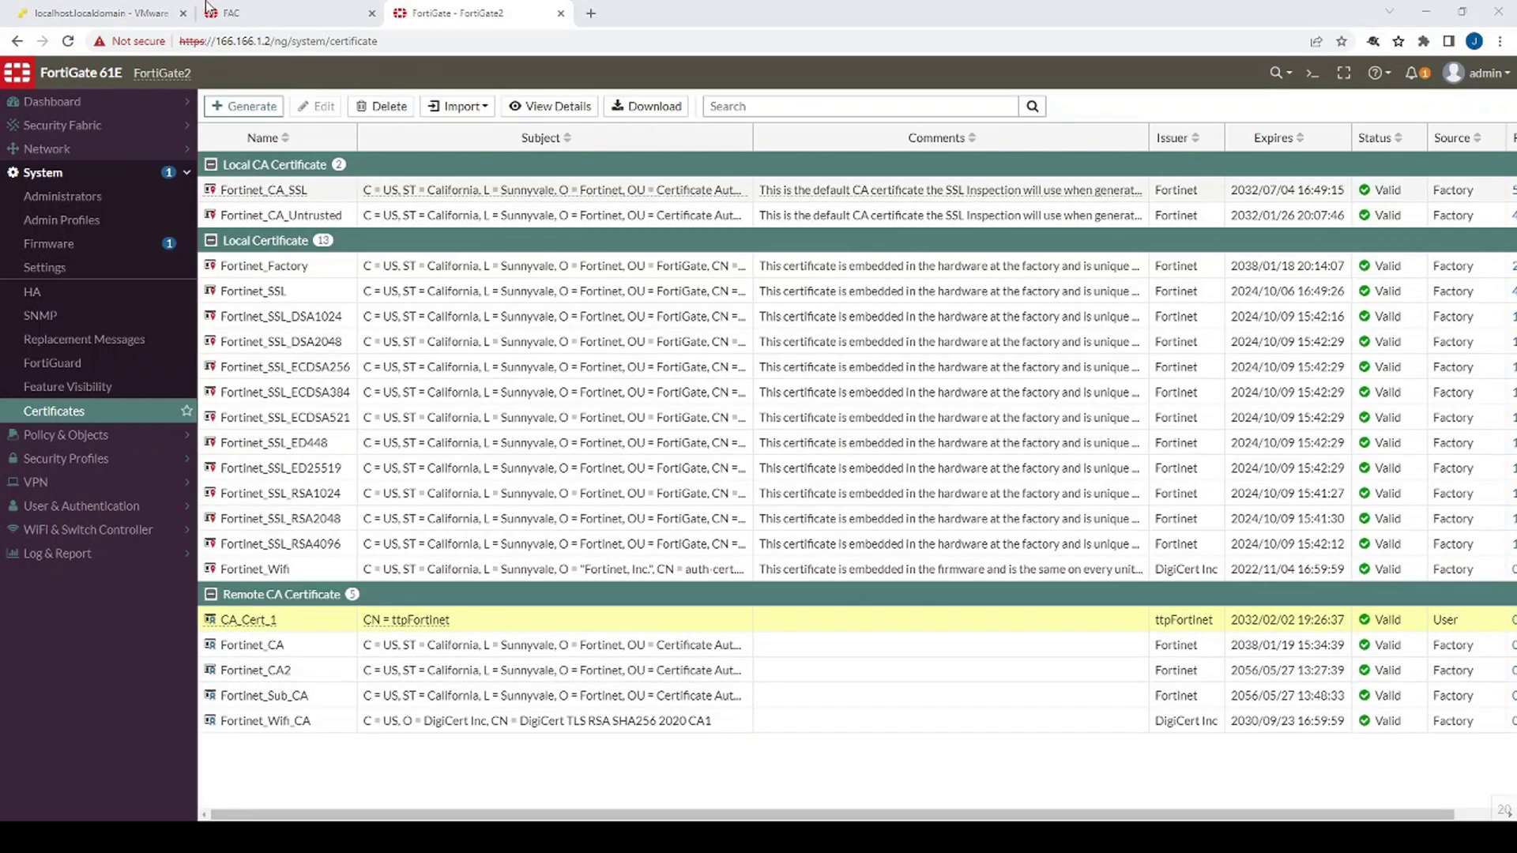
{"action": "left_click", "coordinate": [471, 111]}
- Import FortiGateCert.p12 as a PKCS #12 local certificate, entering its password
{"action": "left_click", "coordinate": [477, 129]}
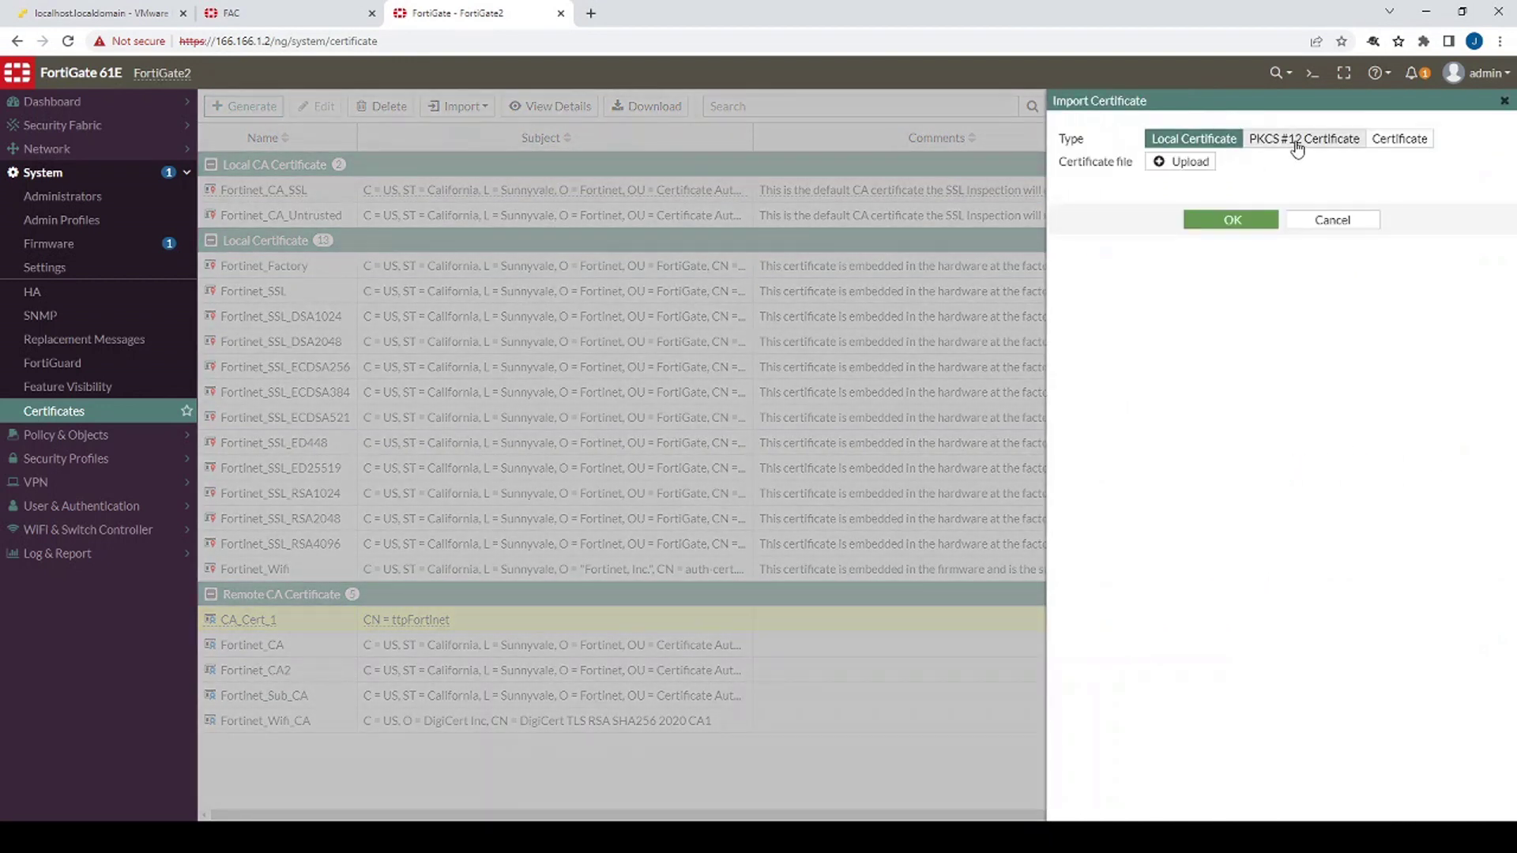
{"action": "left_click", "coordinate": [1300, 142]}
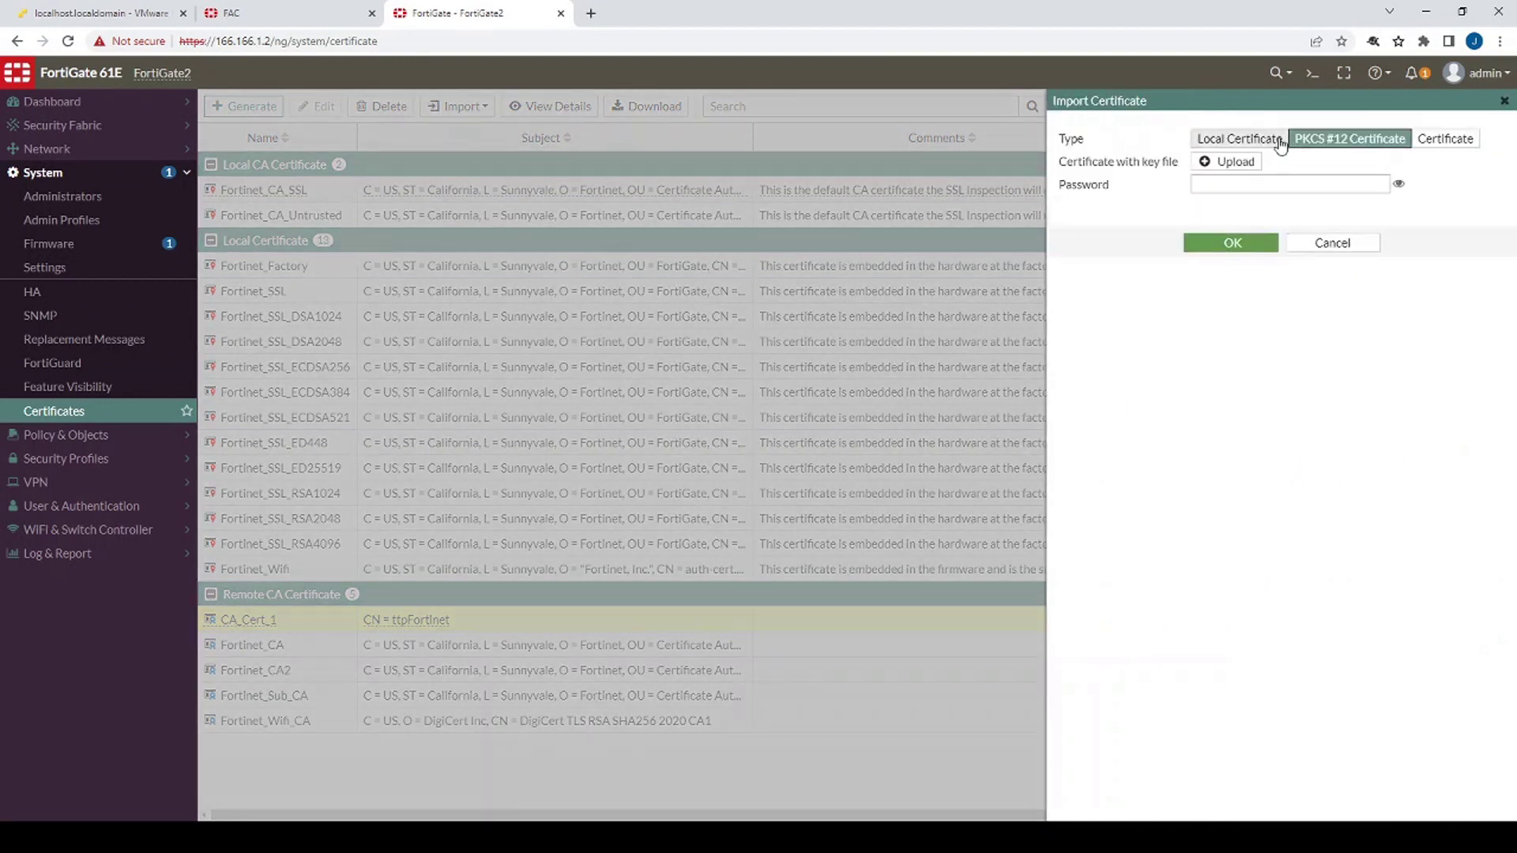
{"action": "left_click", "coordinate": [1243, 168]}
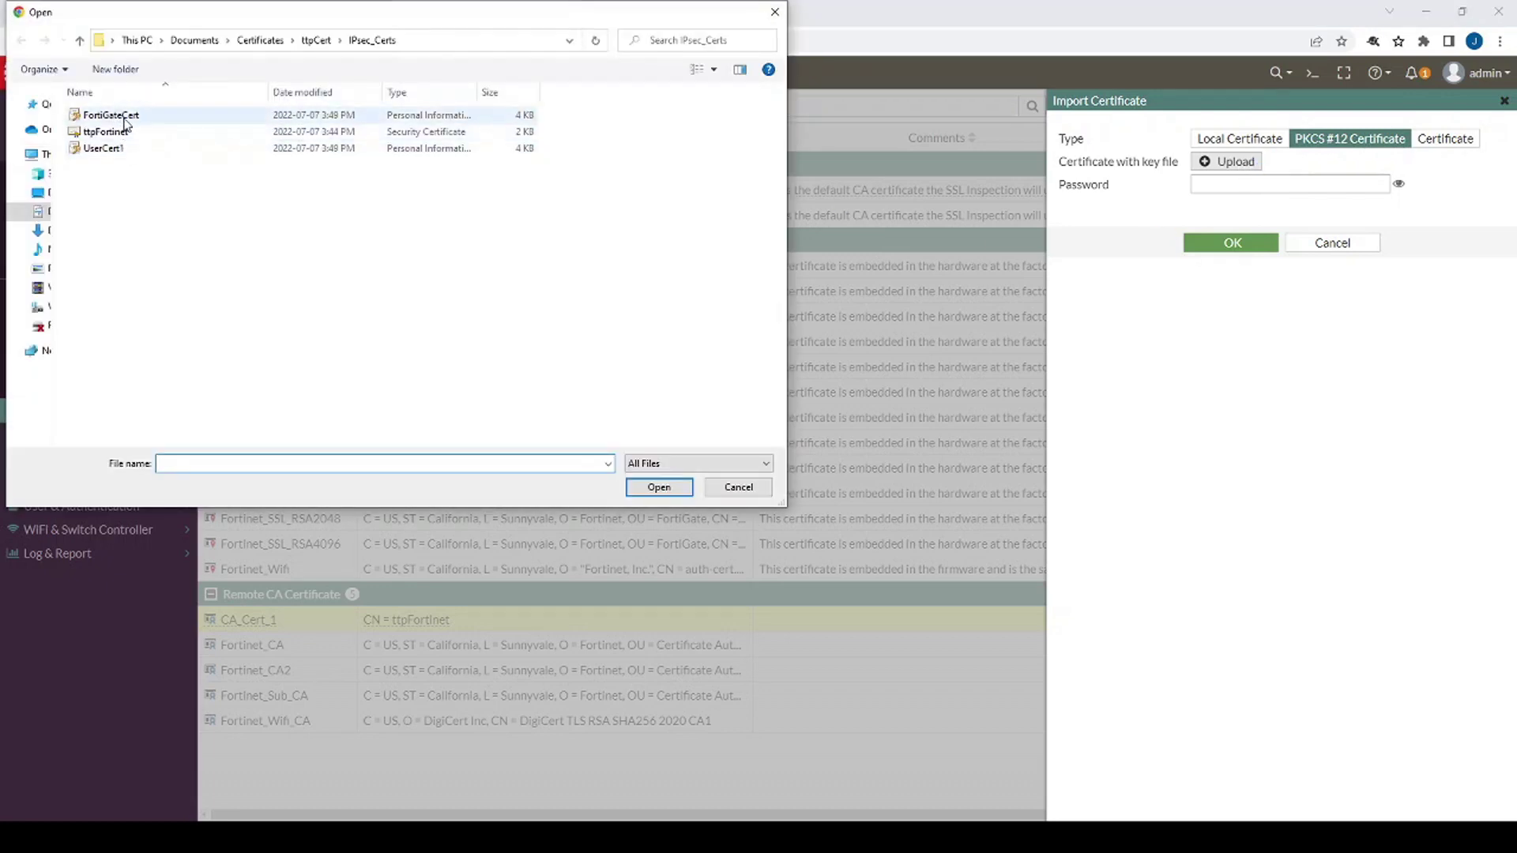
{"action": "double_click", "coordinate": [111, 115]}
{"action": "left_click", "coordinate": [1249, 185]}
{"action": "type", "text": "a"}
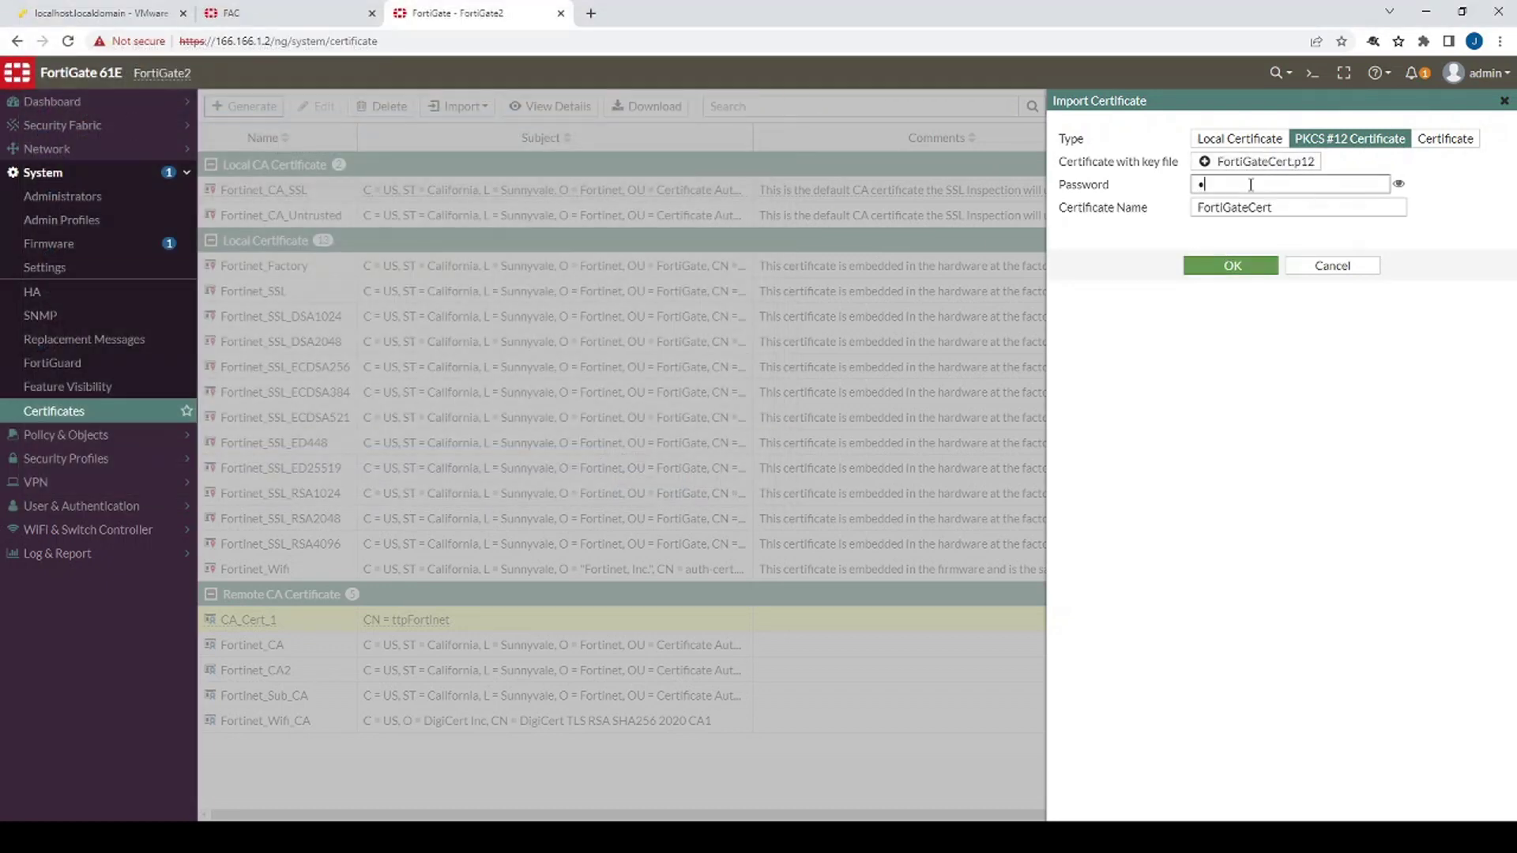
{"action": "type", "text": "password"}
{"action": "left_click", "coordinate": [1230, 265]}
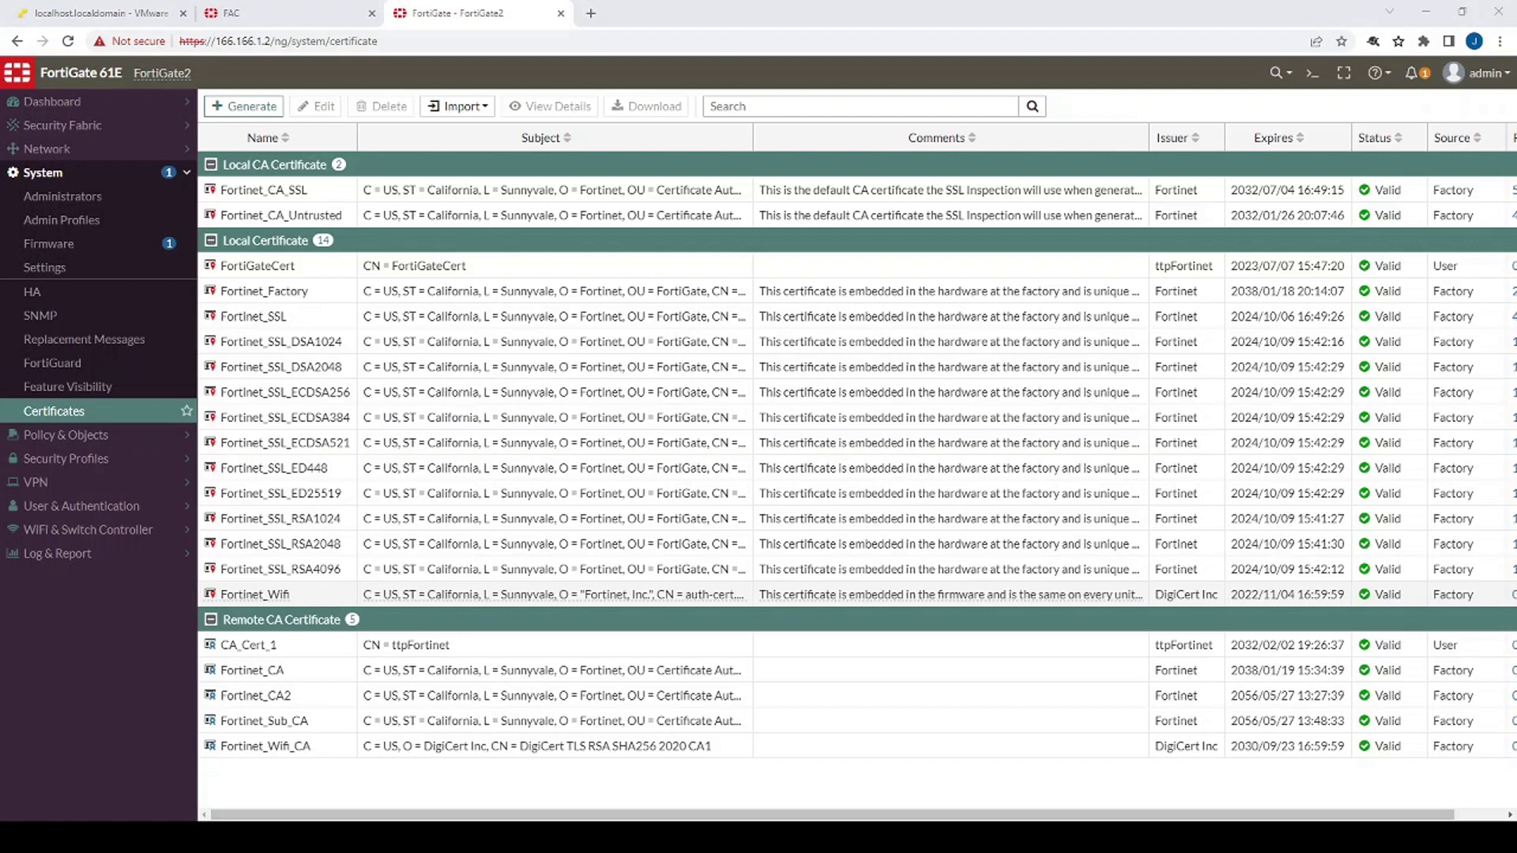
- Confirm FortiGateCert is listed as a local certificate and bring up the PuTTY CLI session
{"action": "left_click", "coordinate": [516, 270]}
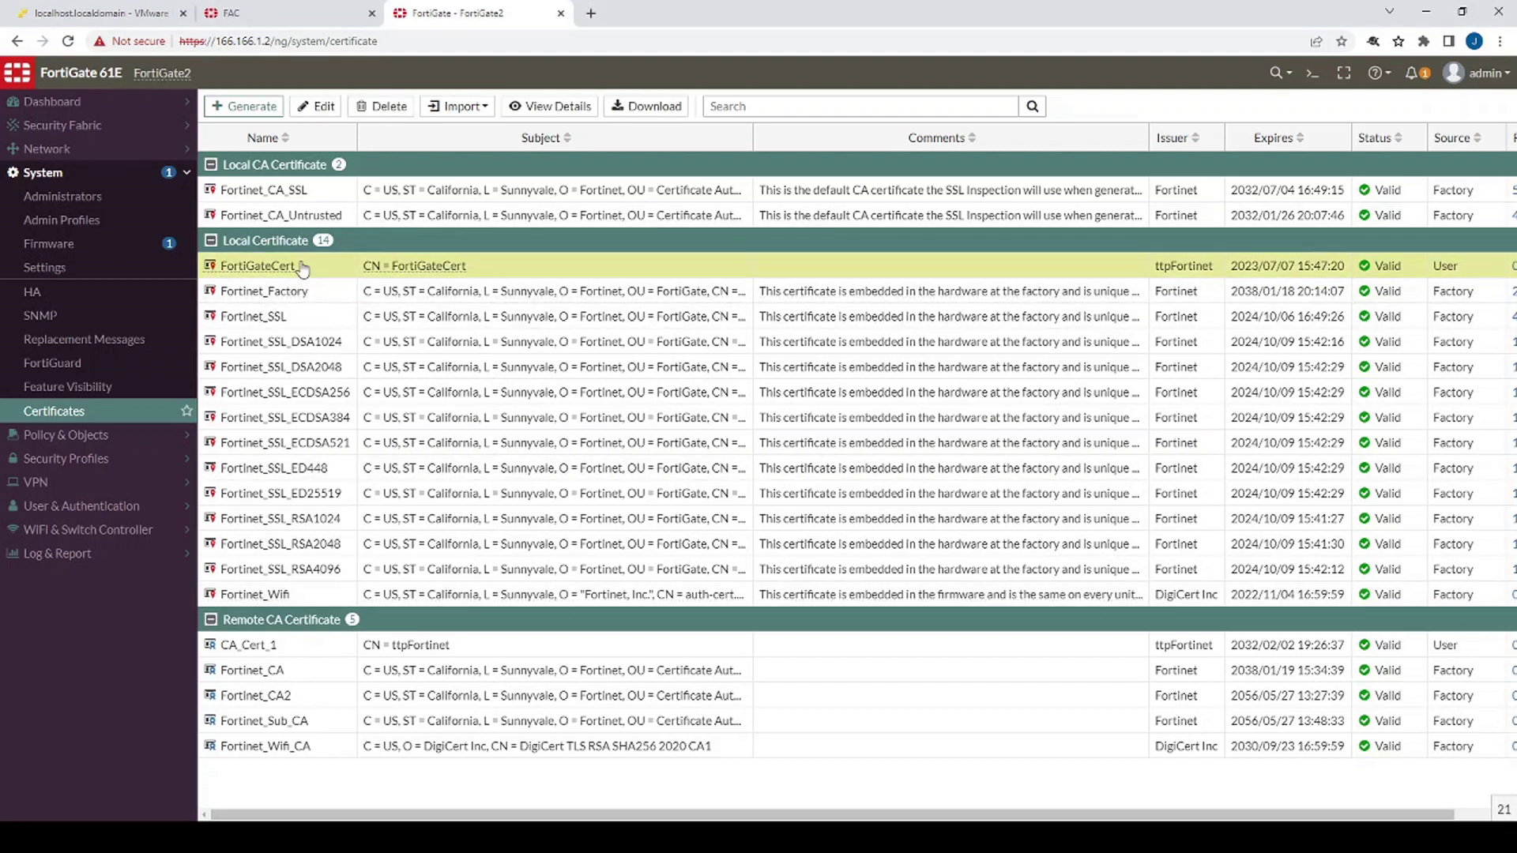
{"action": "key", "text": "ctrl+shift+Page_Up"}
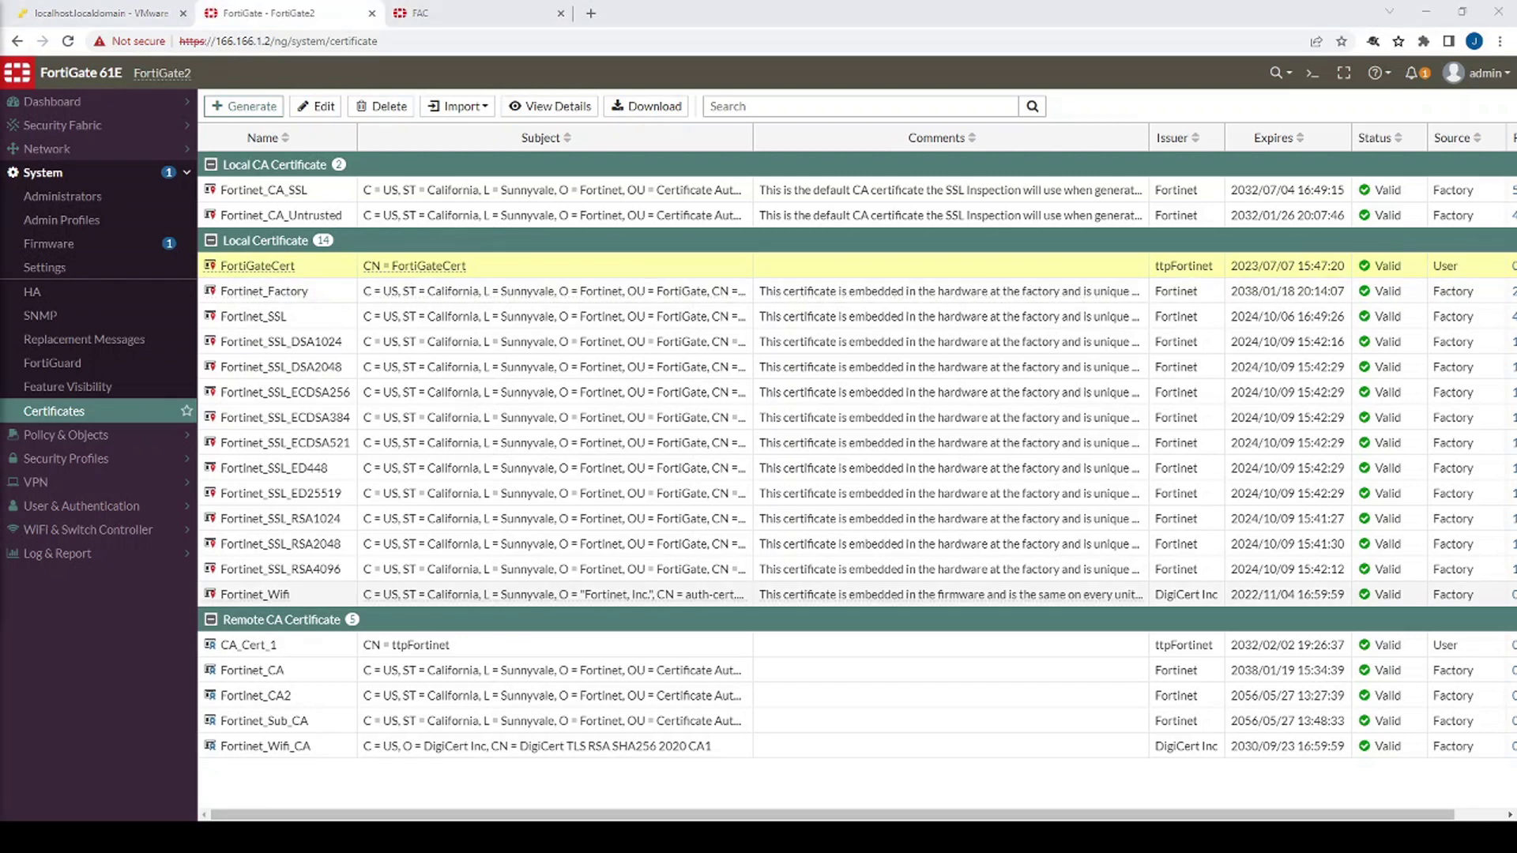
{"action": "key", "text": "alt+Tab"}
{"action": "left_click_drag", "start_coordinate": [518, 215], "coordinate": [523, 148]}
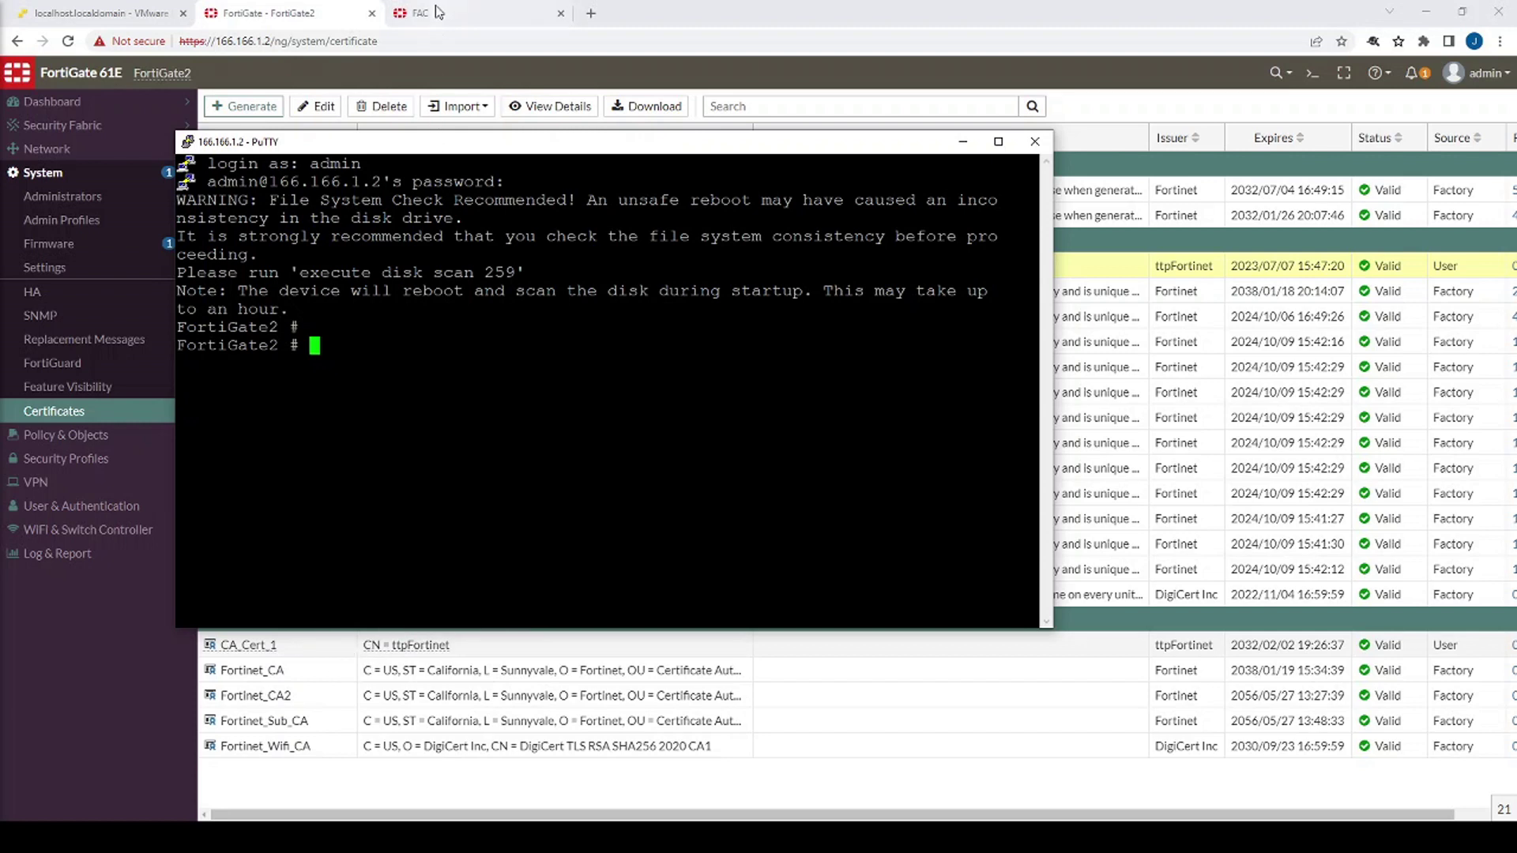
- Look up UserCert1's subject, CN=UserCert1, in FortiAuthenticator's certificate details
{"action": "left_click_drag", "start_coordinate": [387, 143], "coordinate": [12, 152]}
{"action": "left_click", "coordinate": [504, 10]}
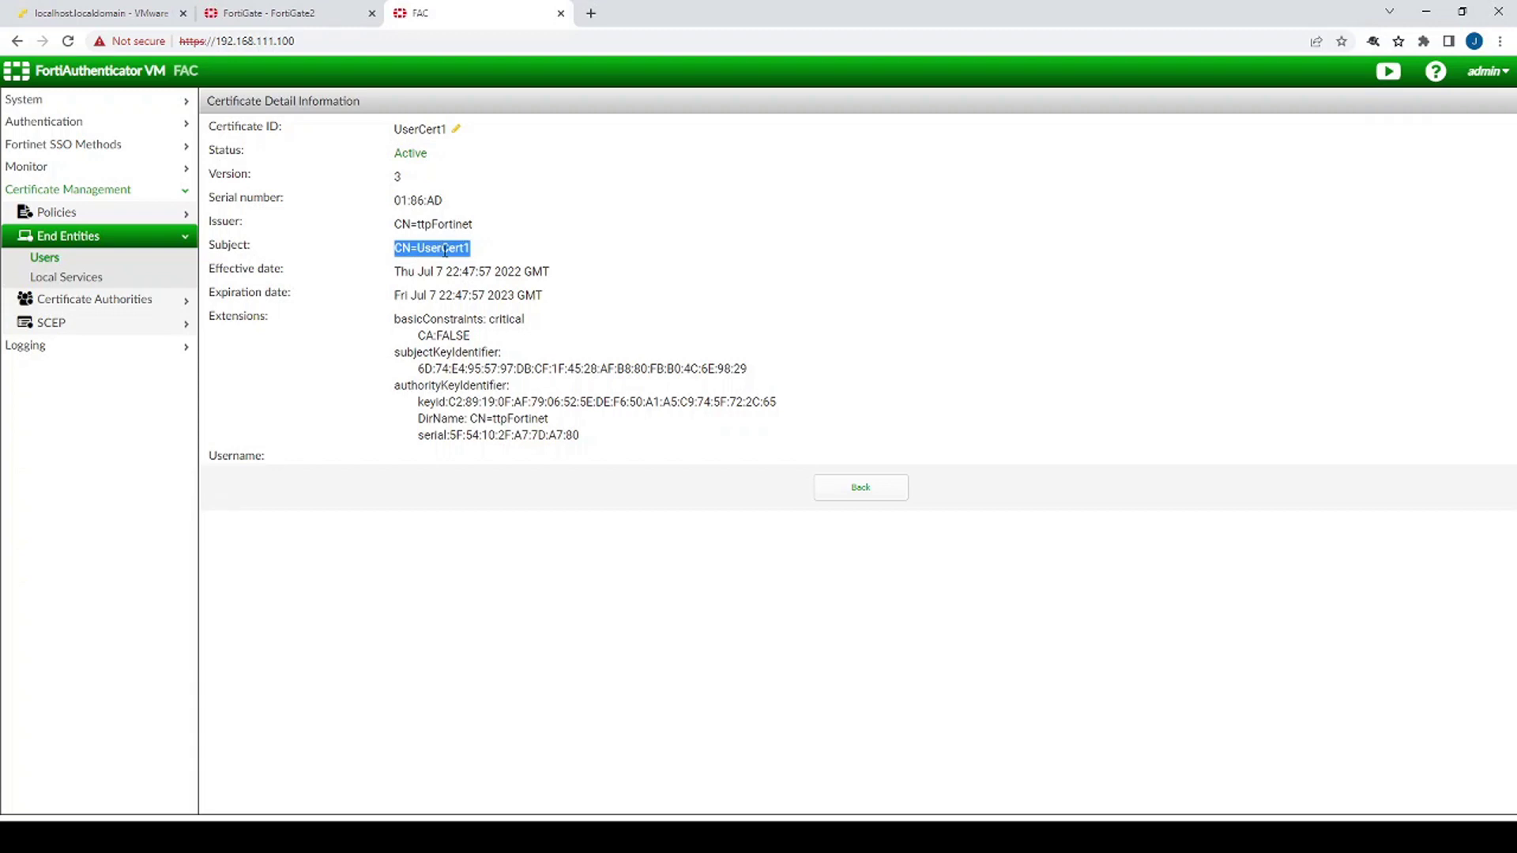
{"action": "left_click", "coordinate": [858, 487]}
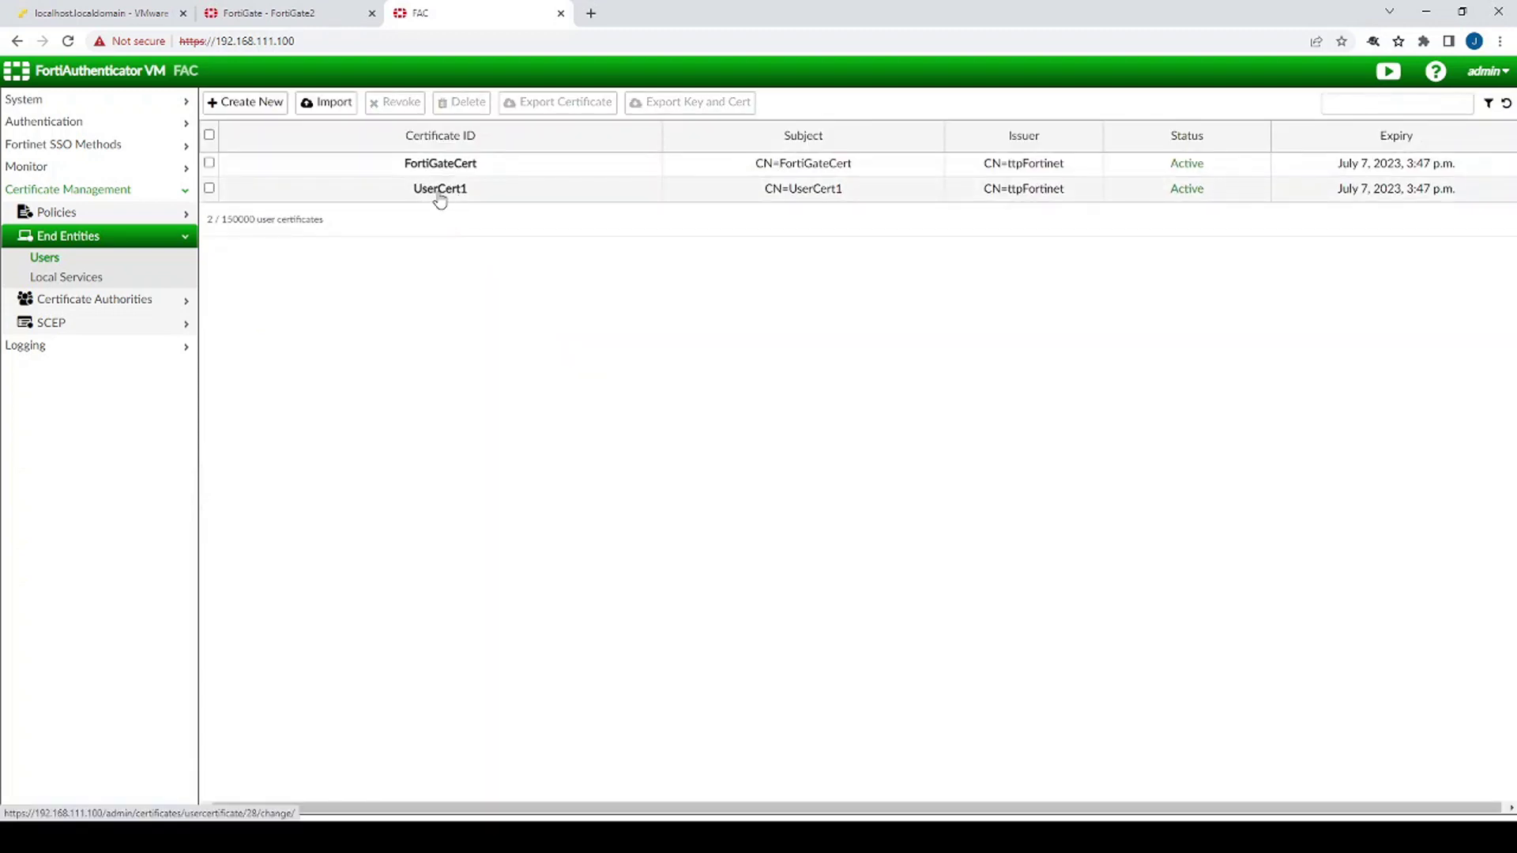
{"action": "left_click", "coordinate": [434, 192]}
{"action": "left_click_drag", "start_coordinate": [394, 248], "coordinate": [471, 250]}
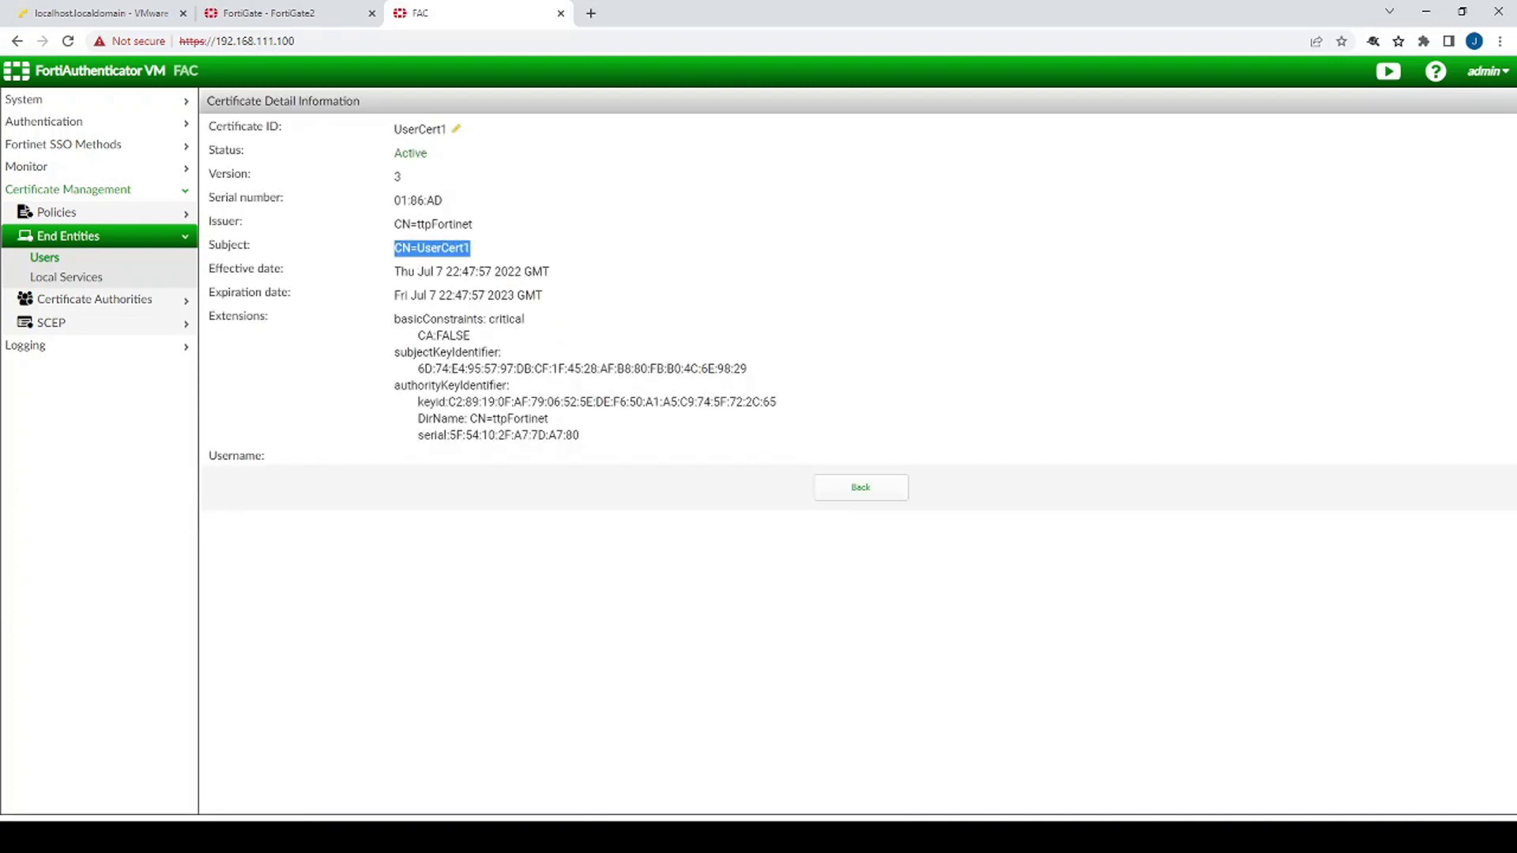
- In the CLI, create peer UserCert1 under config user peer with CA CA_Cert_1
{"action": "key", "text": "alt+Tab"}
{"action": "left_click_drag", "start_coordinate": [136, 176], "coordinate": [366, 184]}
{"action": "type", "text": "config user peer"}
{"action": "key", "text": "Return"}
{"action": "type", "text": "edit "}
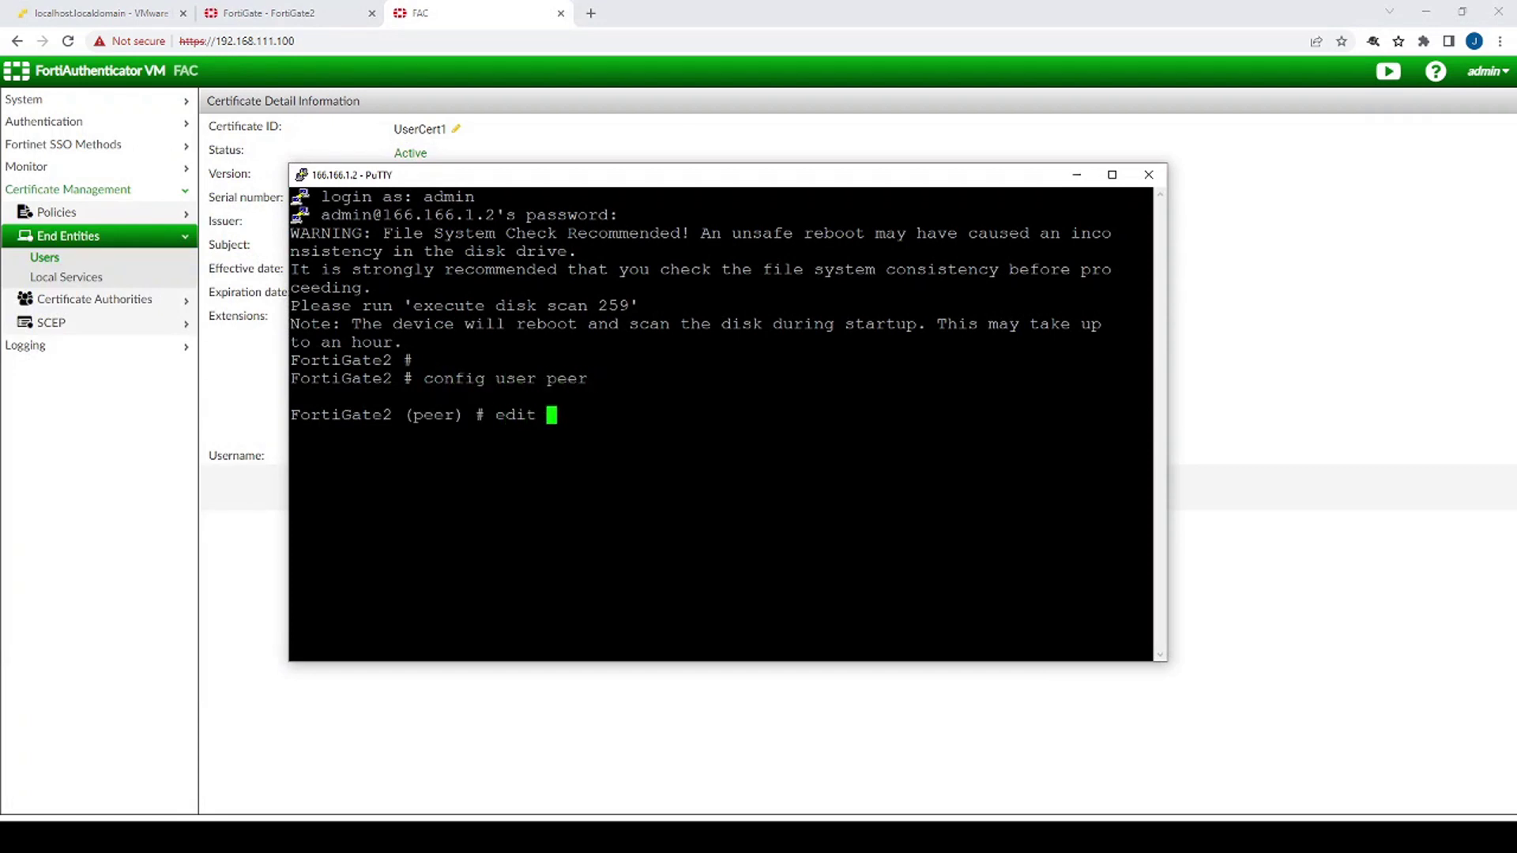
{"action": "type", "text": "UserCert1"}
{"action": "key", "text": "Return"}
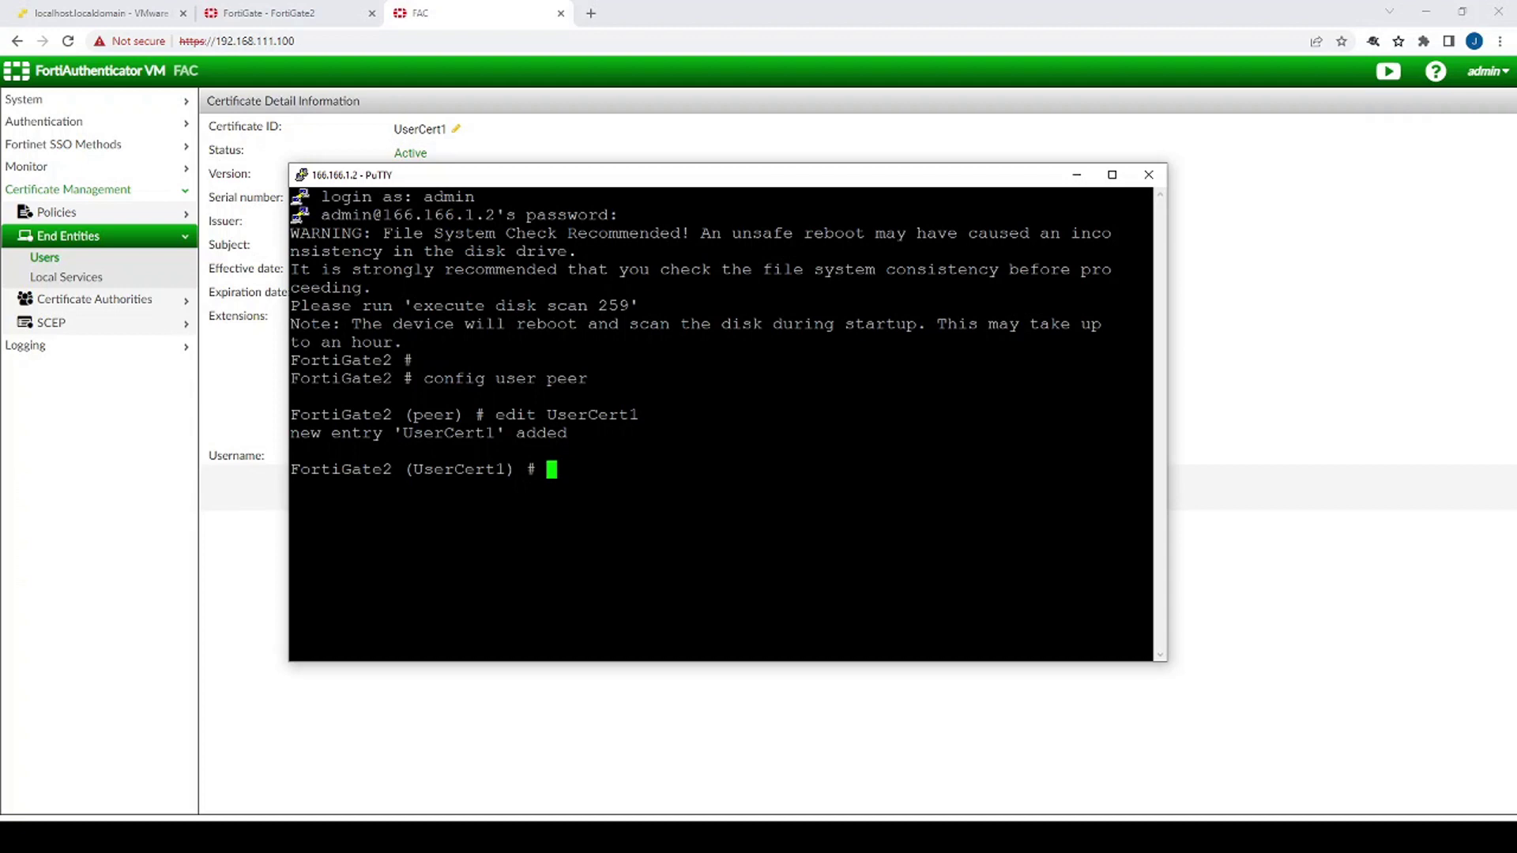
{"action": "type", "text": "set ca CA_Cert_1"}
{"action": "key", "text": "Return"}
- Set the peer subject to "CN=UserCert1" and save the peer with end
{"action": "type", "text": "set subject"}
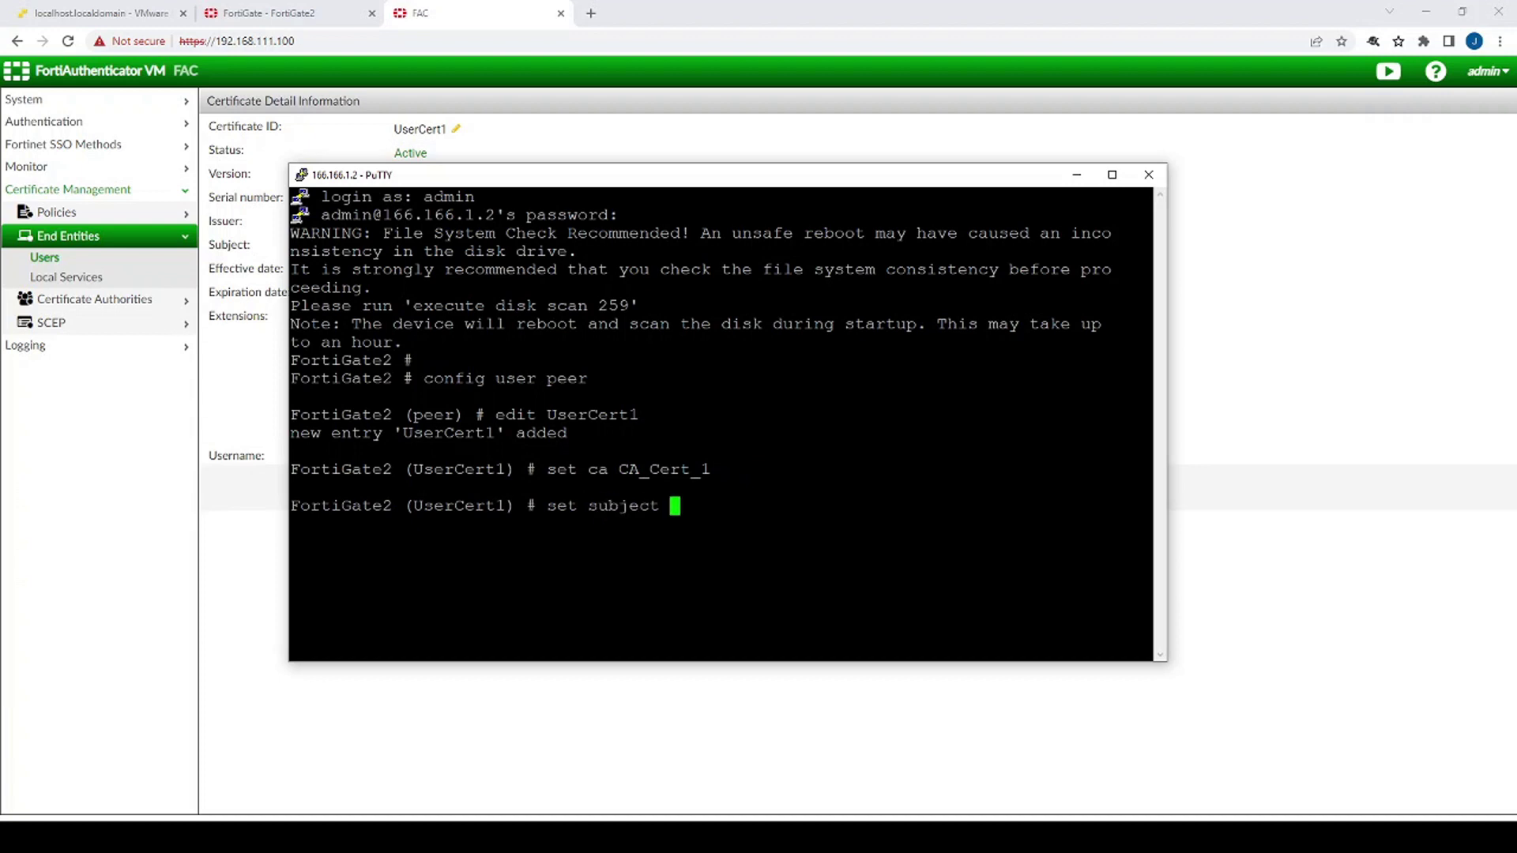
{"action": "type", "text": "\""}
{"action": "left_click_drag", "start_coordinate": [531, 164], "coordinate": [416, 276]}
{"action": "type", "text": "CN="}
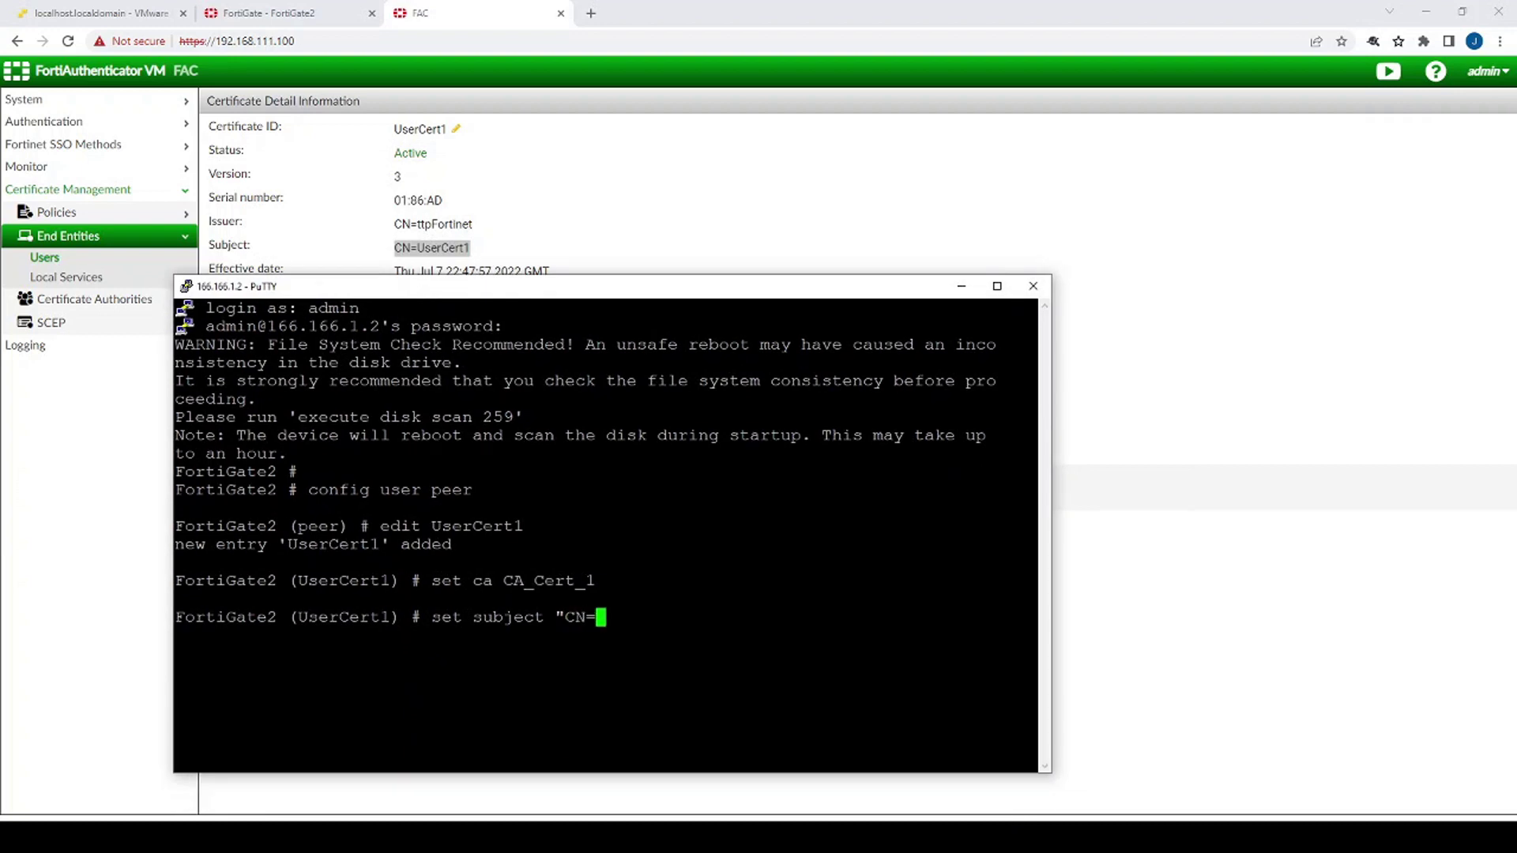
{"action": "type", "text": "UserCert1\""}
{"action": "key", "text": "Return"}
{"action": "type", "text": "end"}
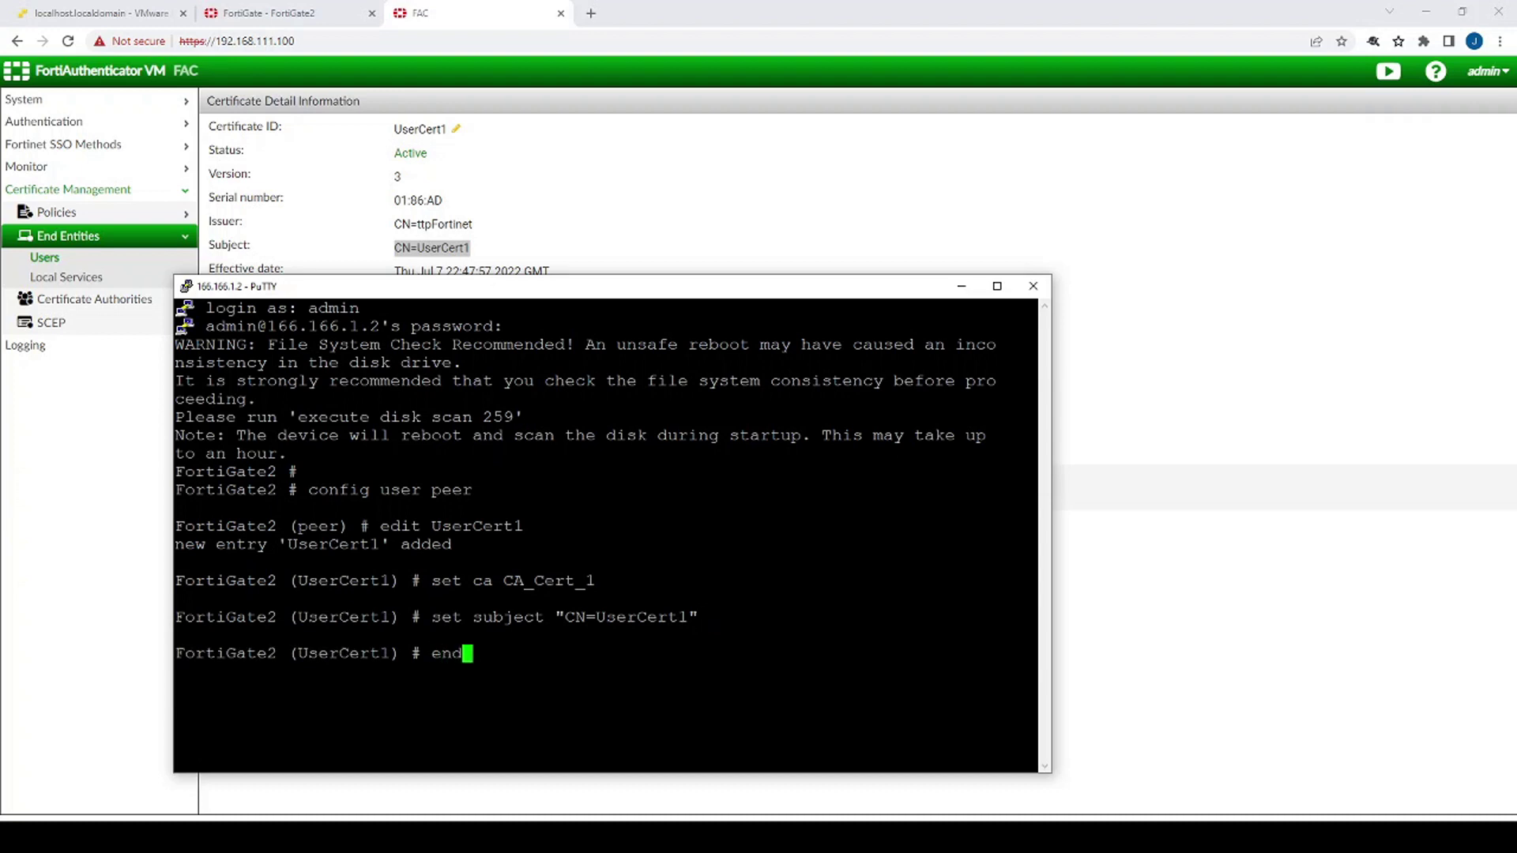
{"action": "key", "text": "Return"}
{"action": "key", "text": "alt+Tab"}
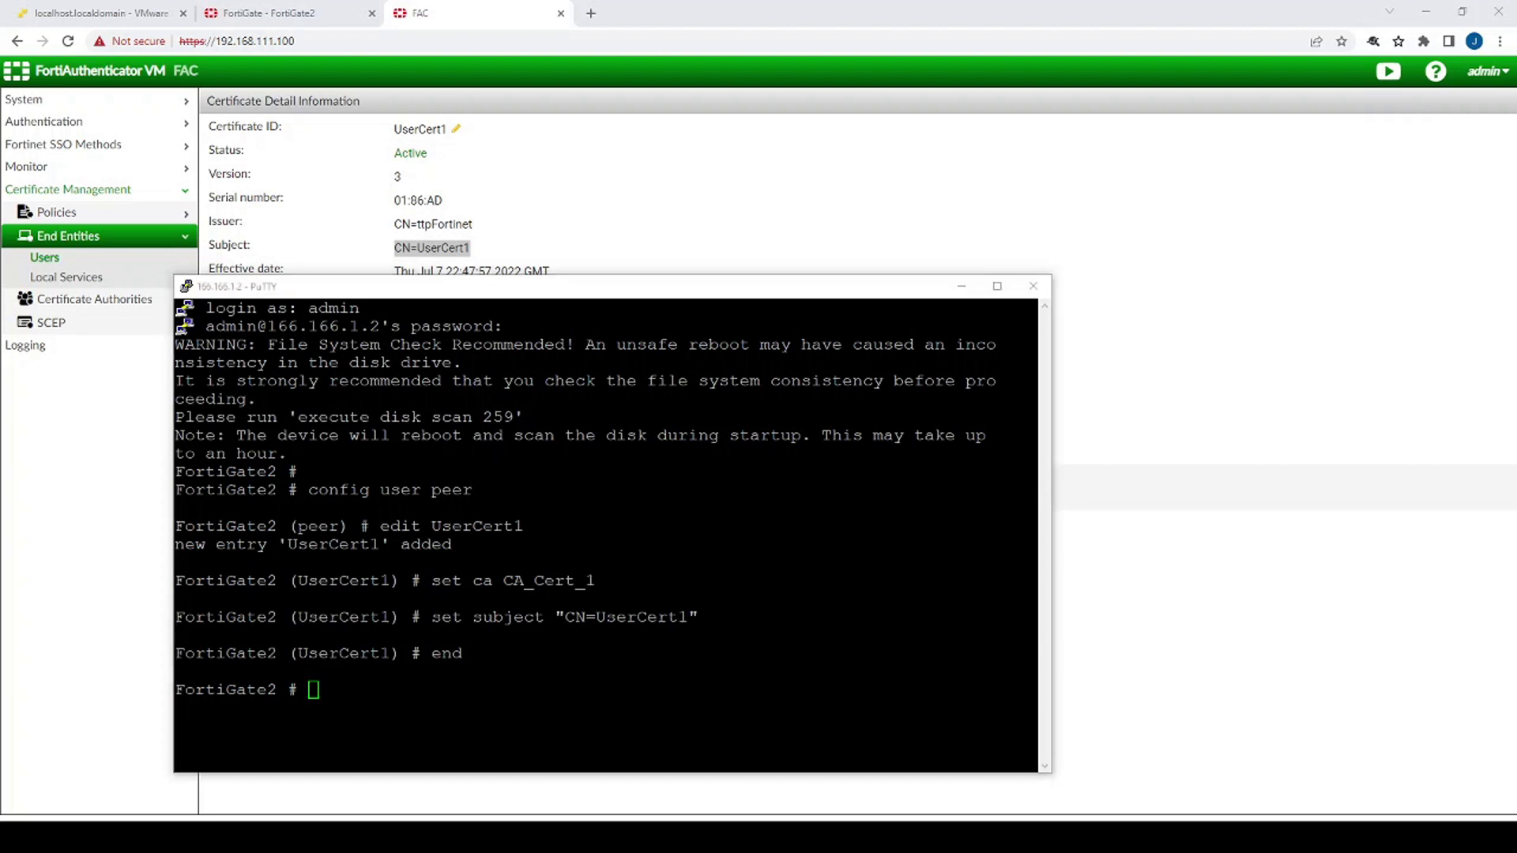
{"action": "left_click", "coordinate": [268, 13]}
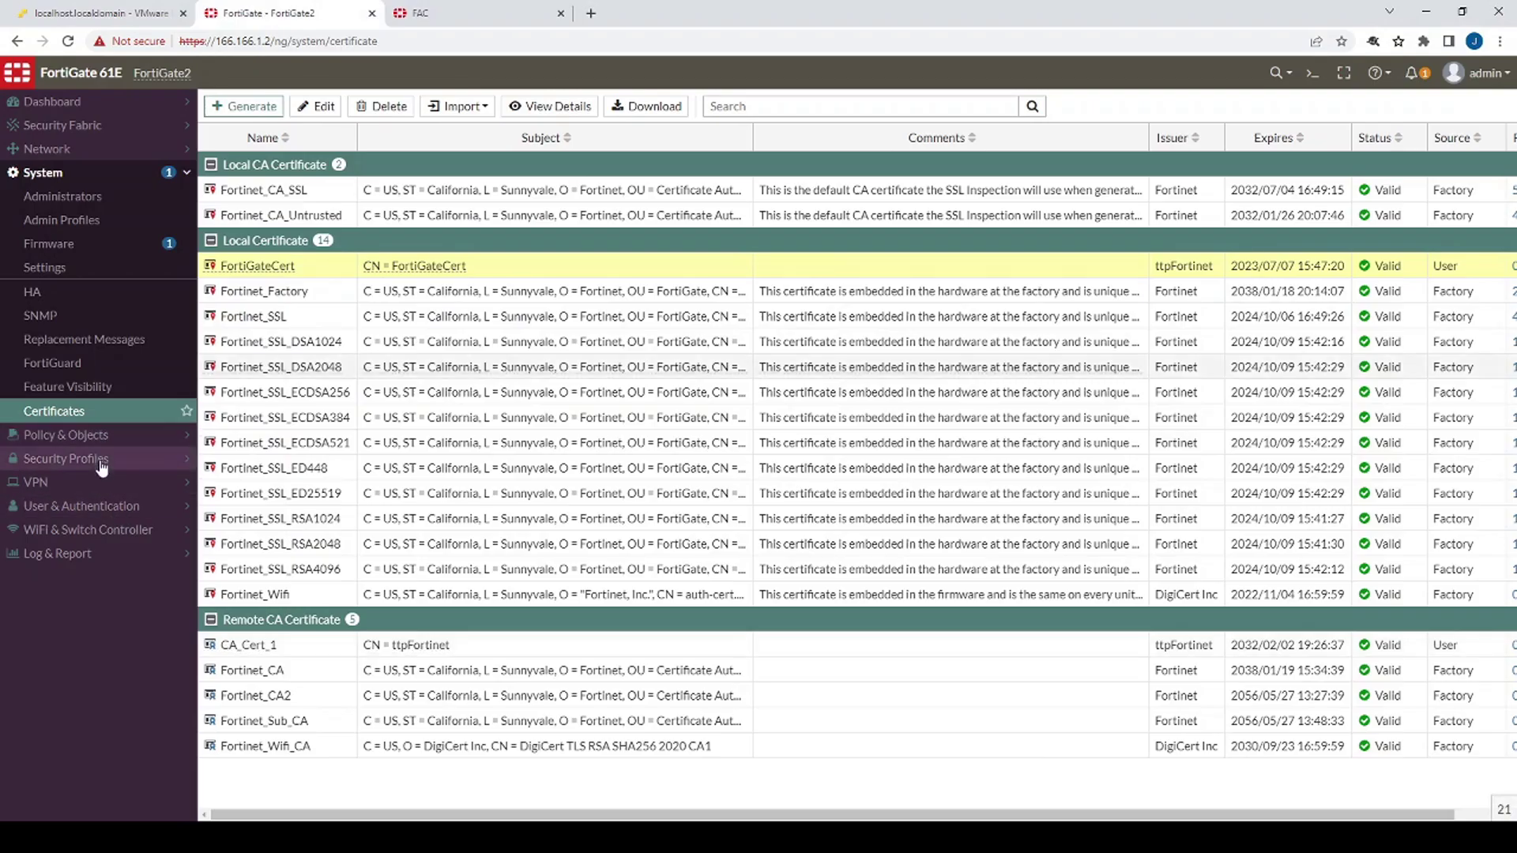
- Log out of FortiGate and back in as admin, skipping the startup prompts
{"action": "left_click", "coordinate": [102, 506]}
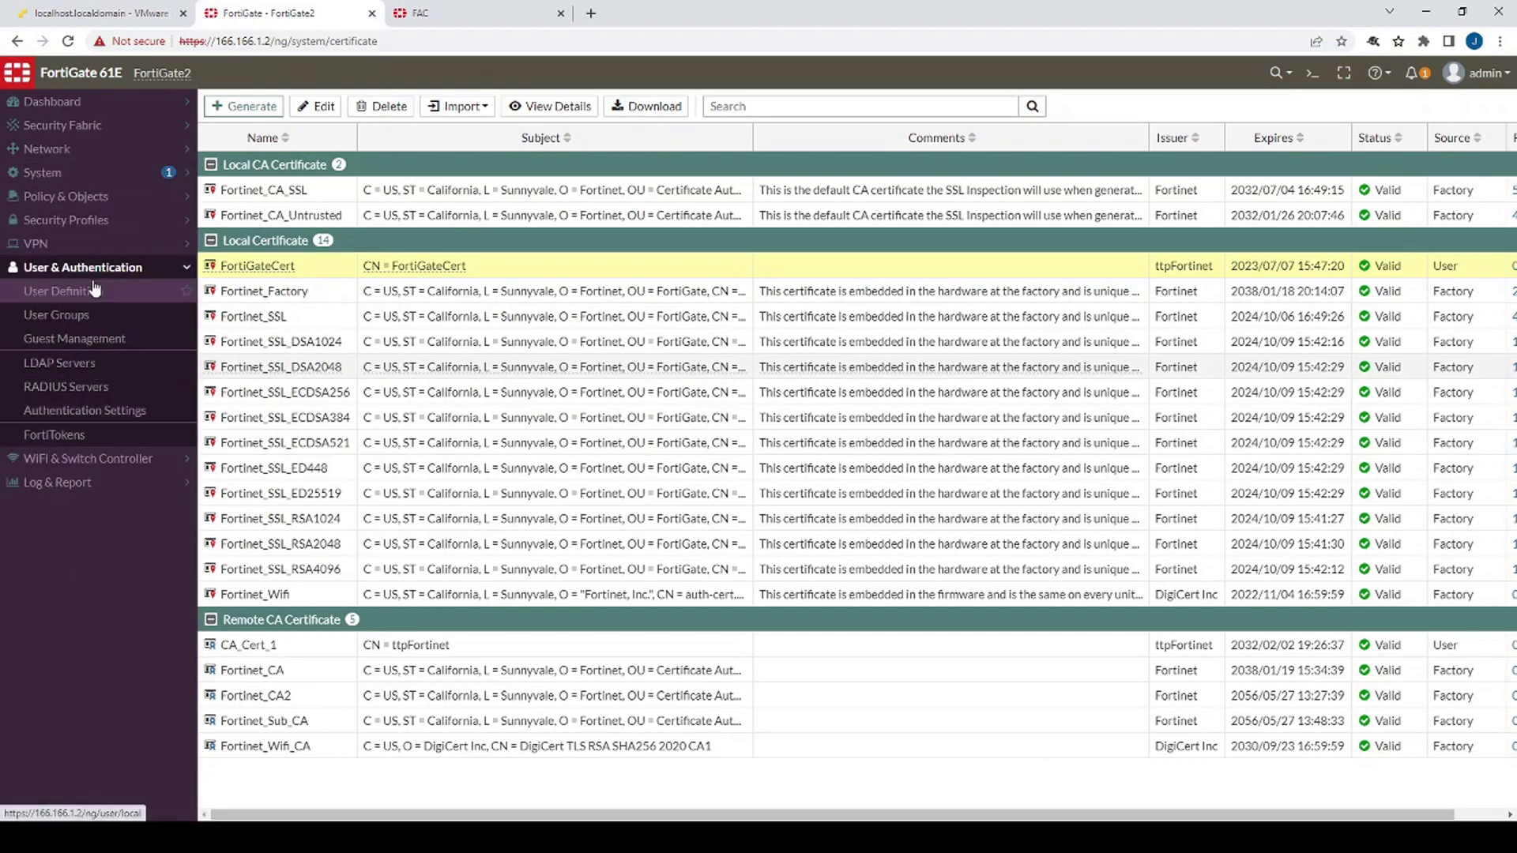
{"action": "left_click", "coordinate": [1476, 73]}
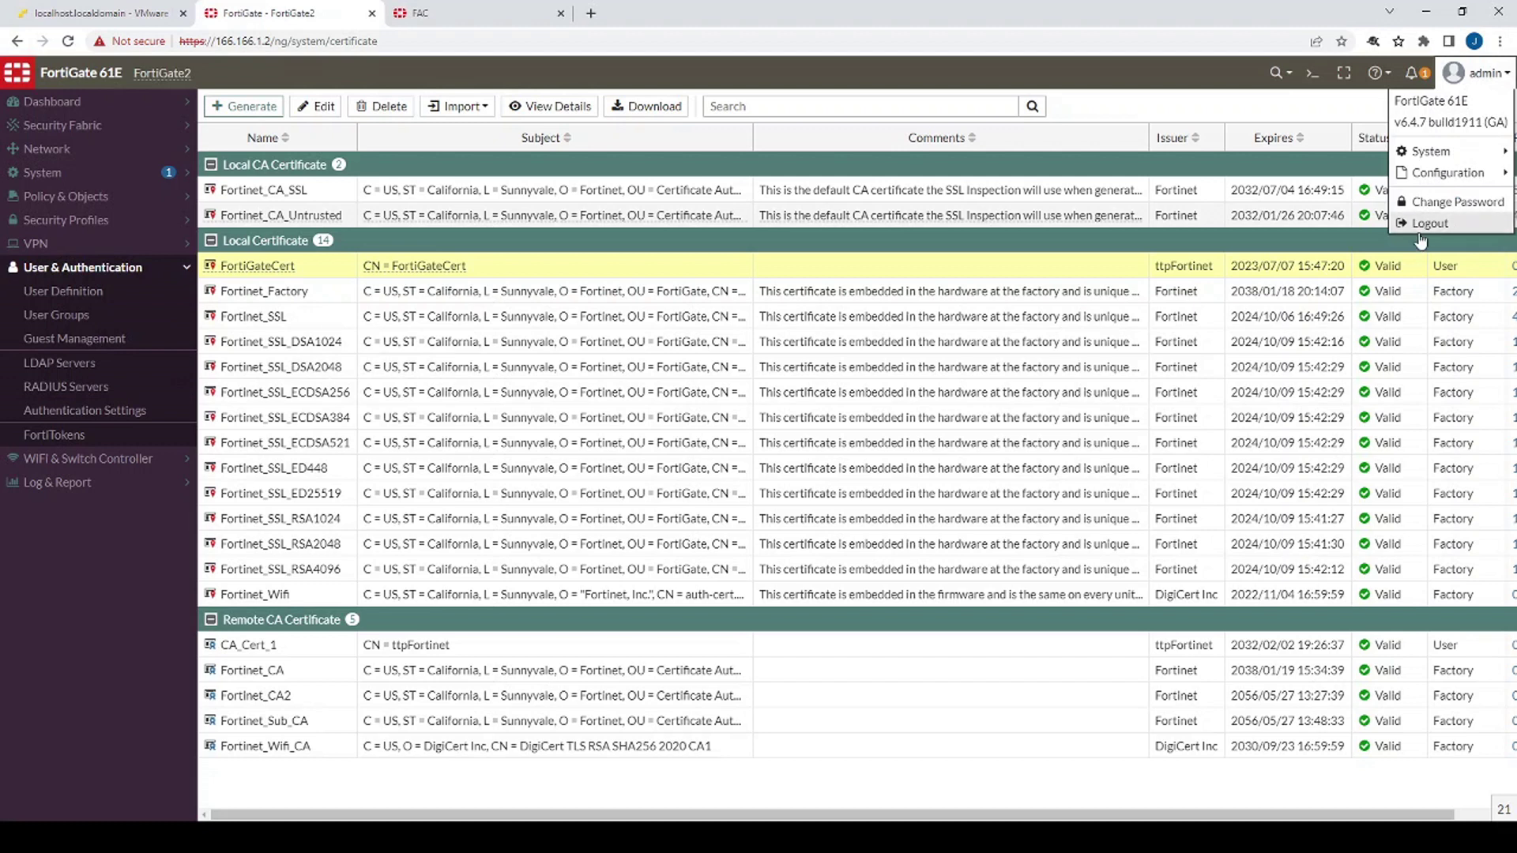
{"action": "left_click", "coordinate": [1419, 229]}
{"action": "type", "text": "admin"}
{"action": "key", "text": "Tab"}
{"action": "key", "text": "Return"}
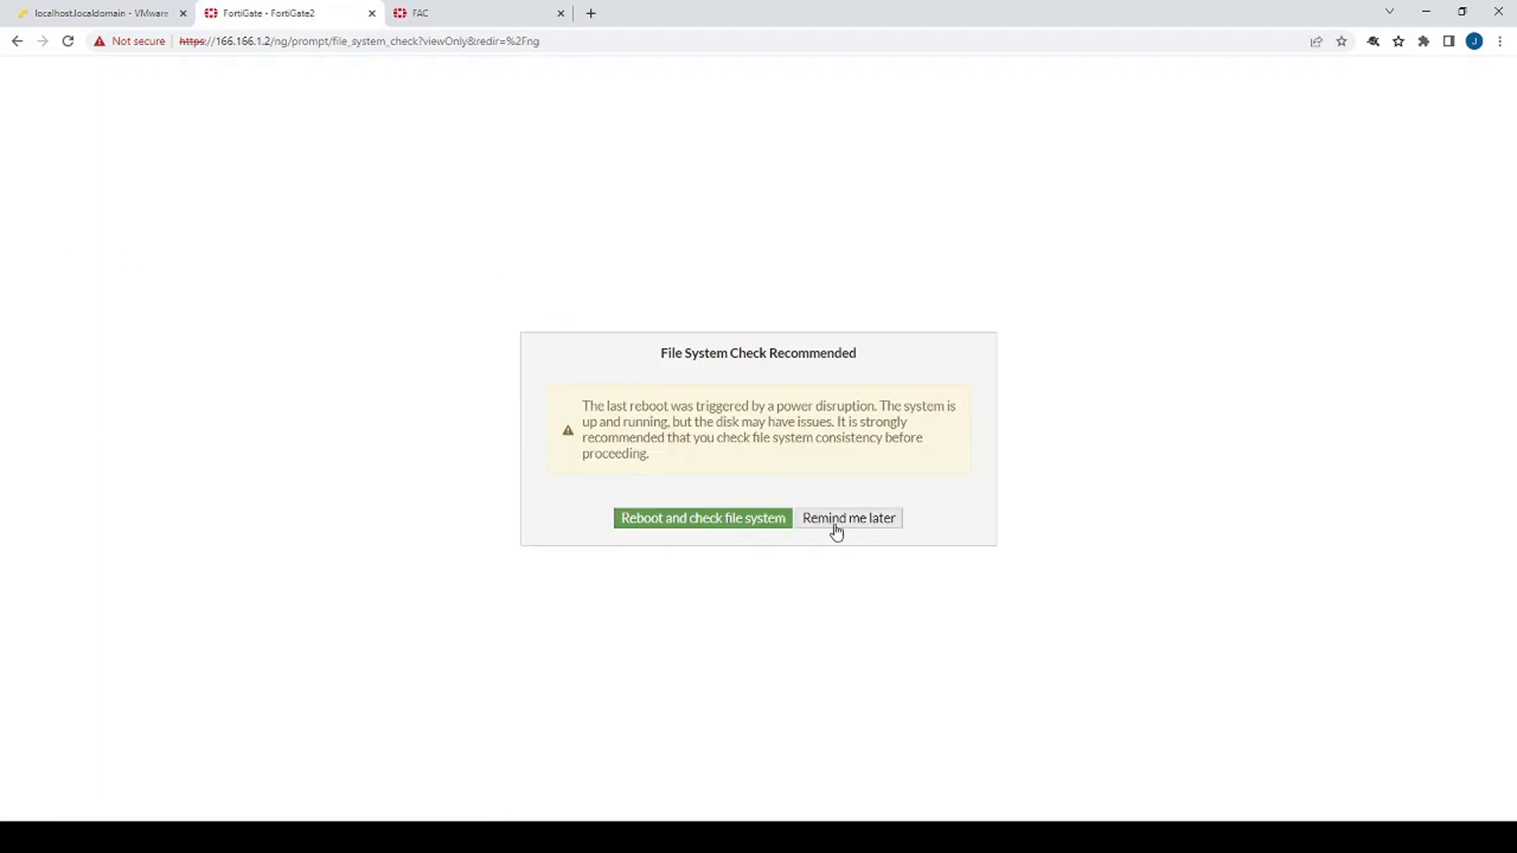
{"action": "left_click", "coordinate": [834, 523]}
{"action": "left_click", "coordinate": [854, 538]}
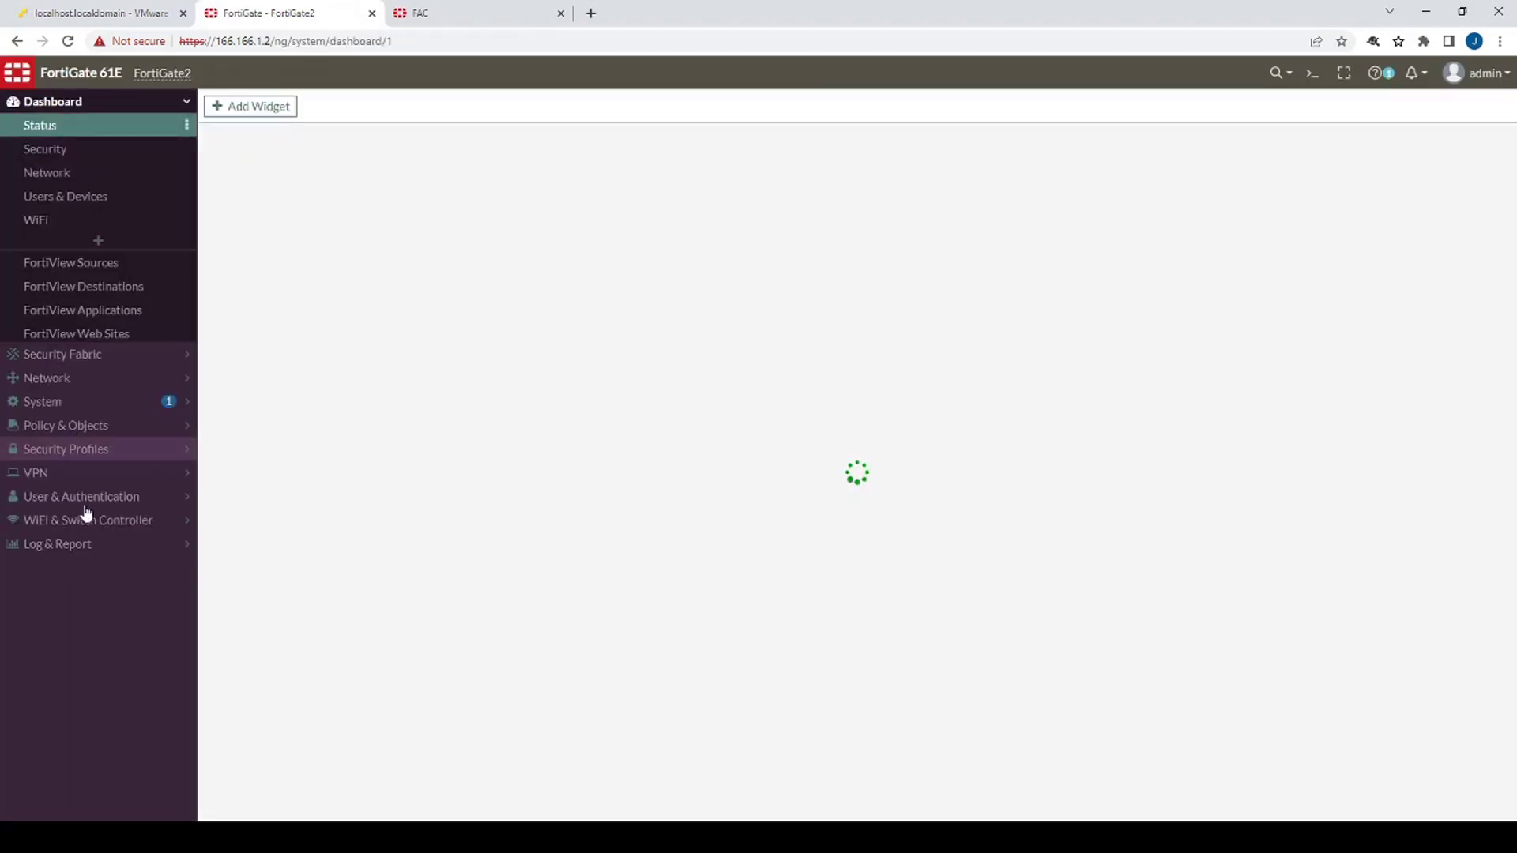
- Open the PKI peer list and inspect UserCert1's settings without changing anything
{"action": "left_click", "coordinate": [75, 497]}
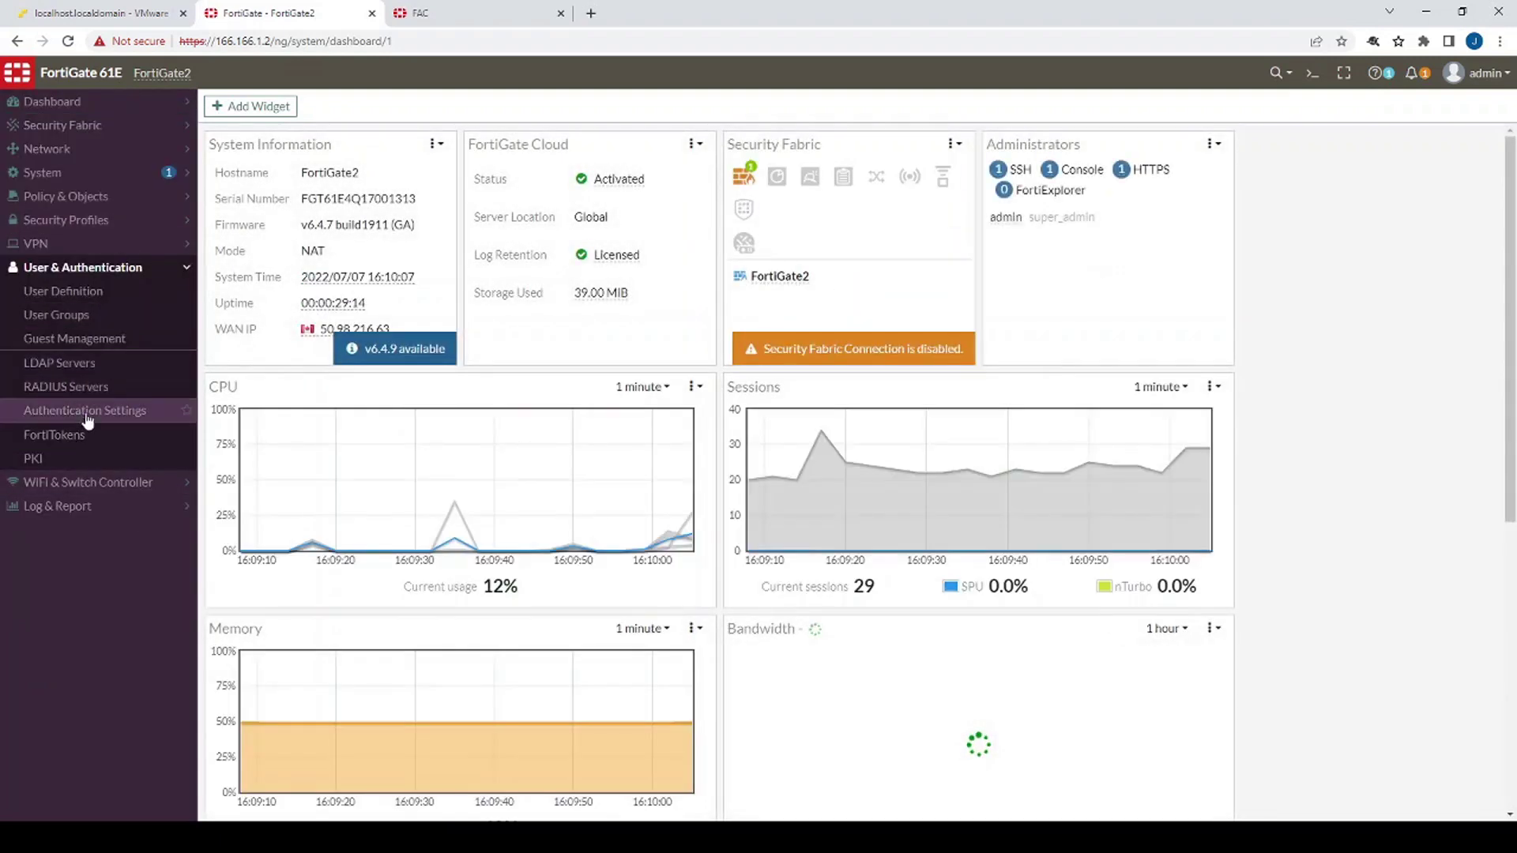
{"action": "left_click", "coordinate": [47, 457]}
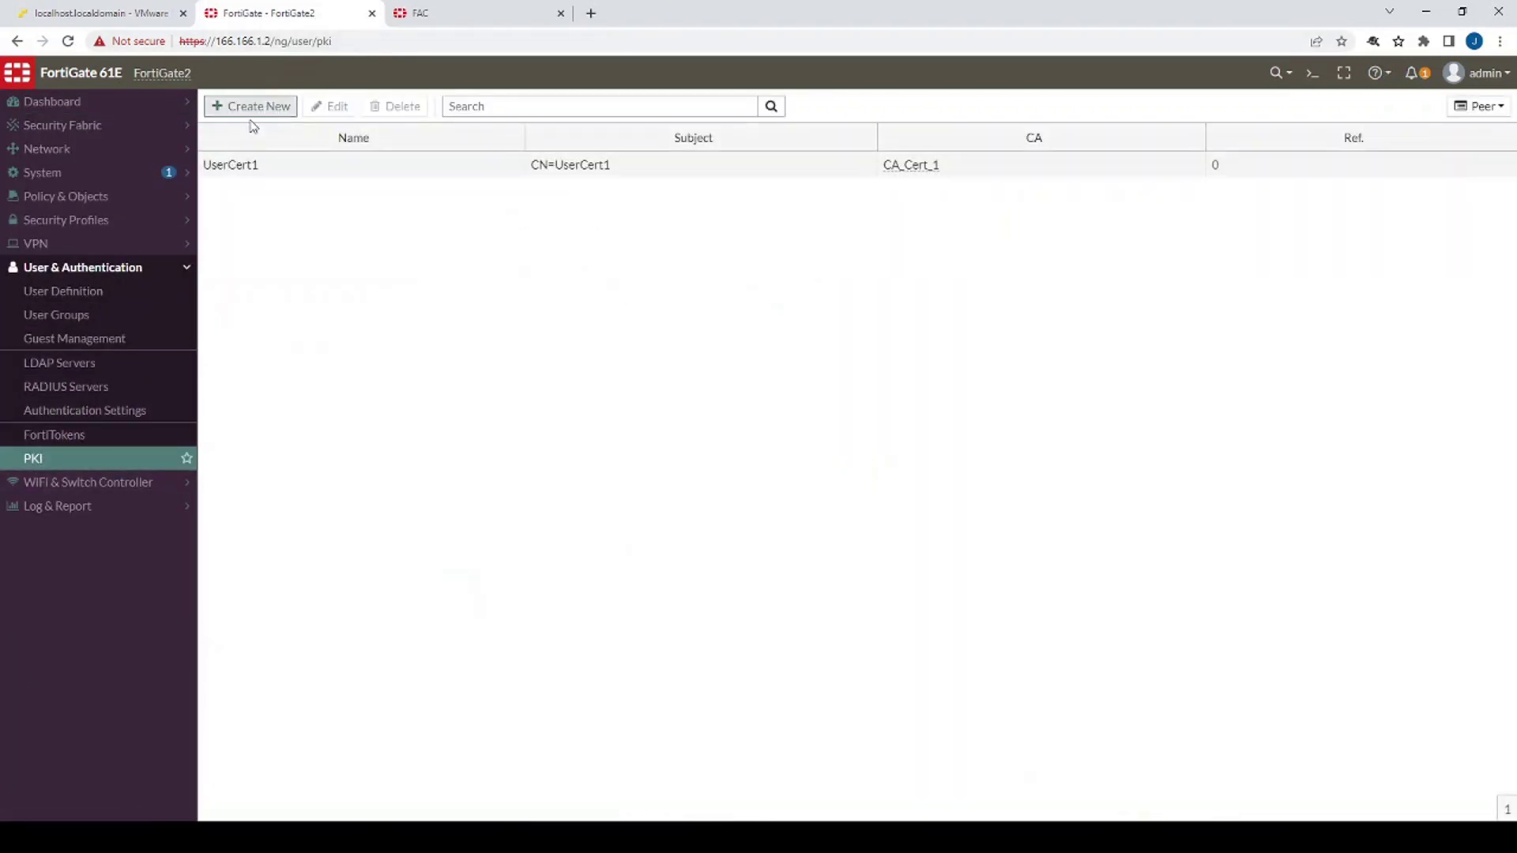
{"action": "left_click", "coordinate": [245, 168]}
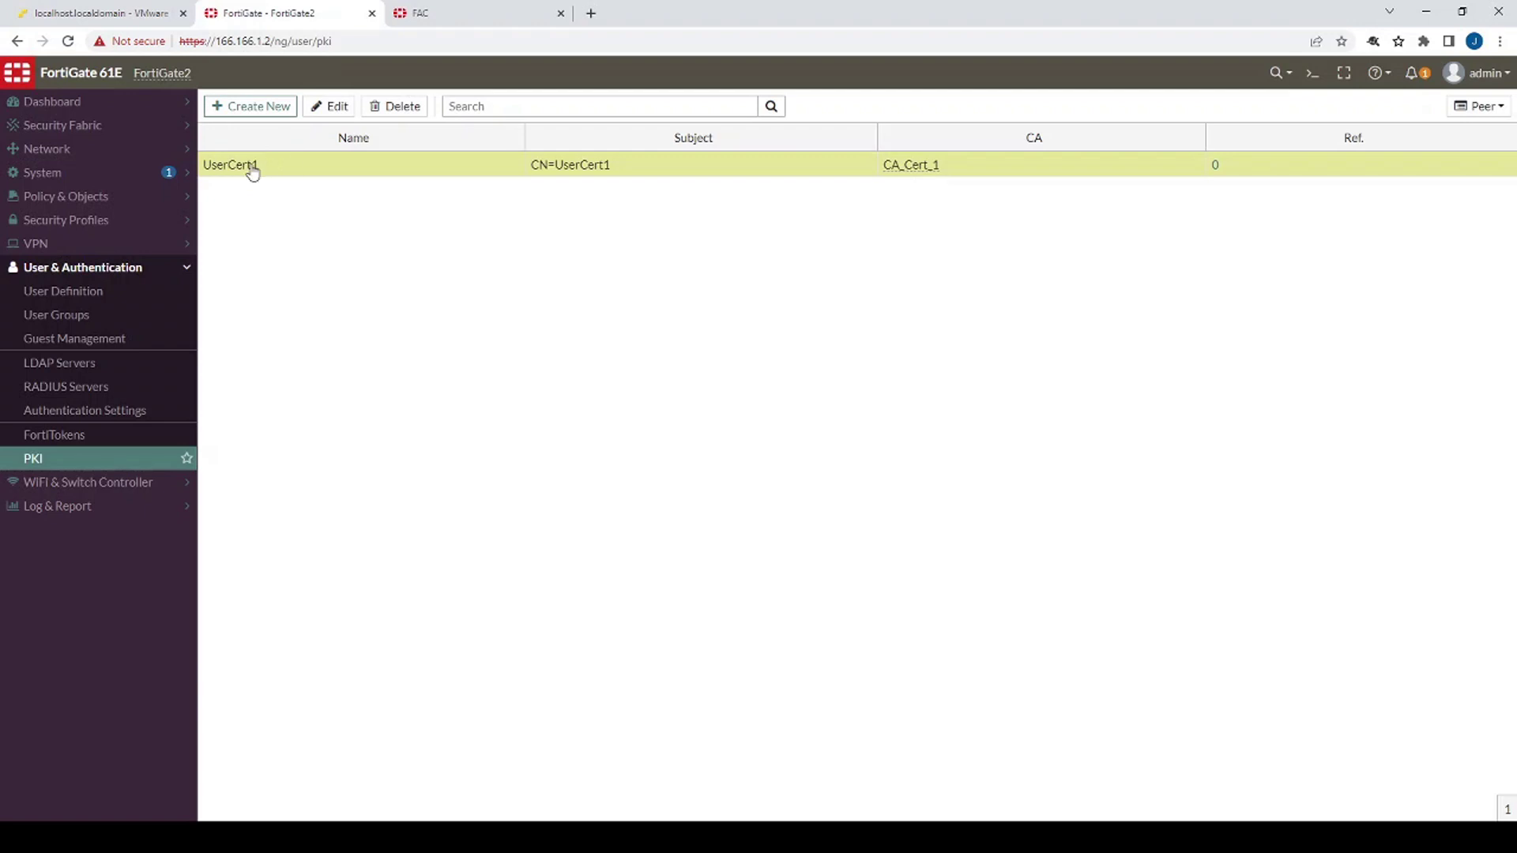
{"action": "double_click", "coordinate": [248, 166]}
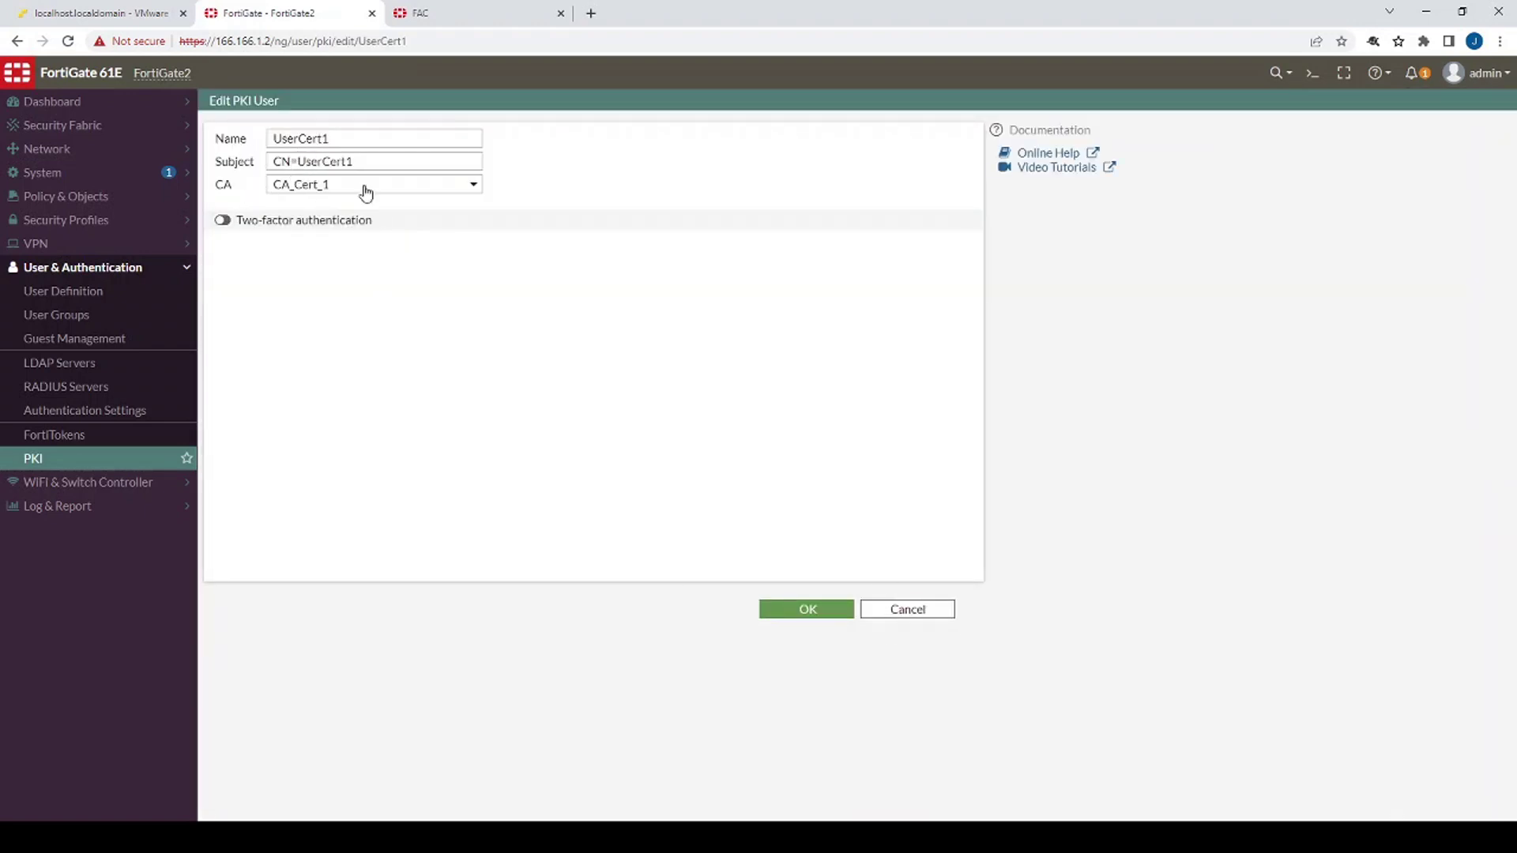
{"action": "left_click", "coordinate": [900, 619]}
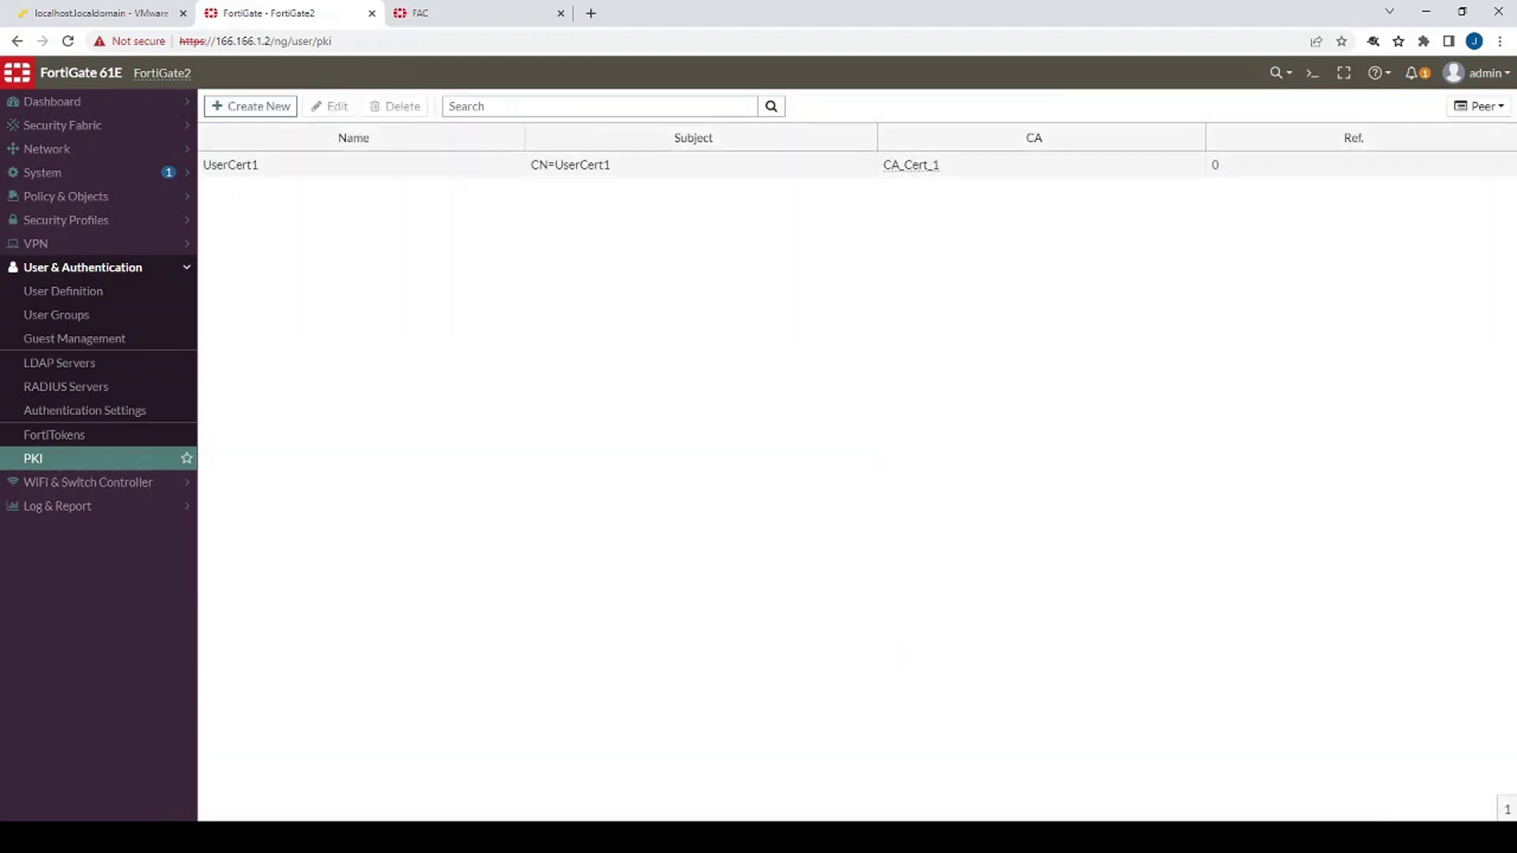
- Create peer group pki-users with member UserCert1 via config user peergrp and save it
{"action": "key", "text": "alt+Tab"}
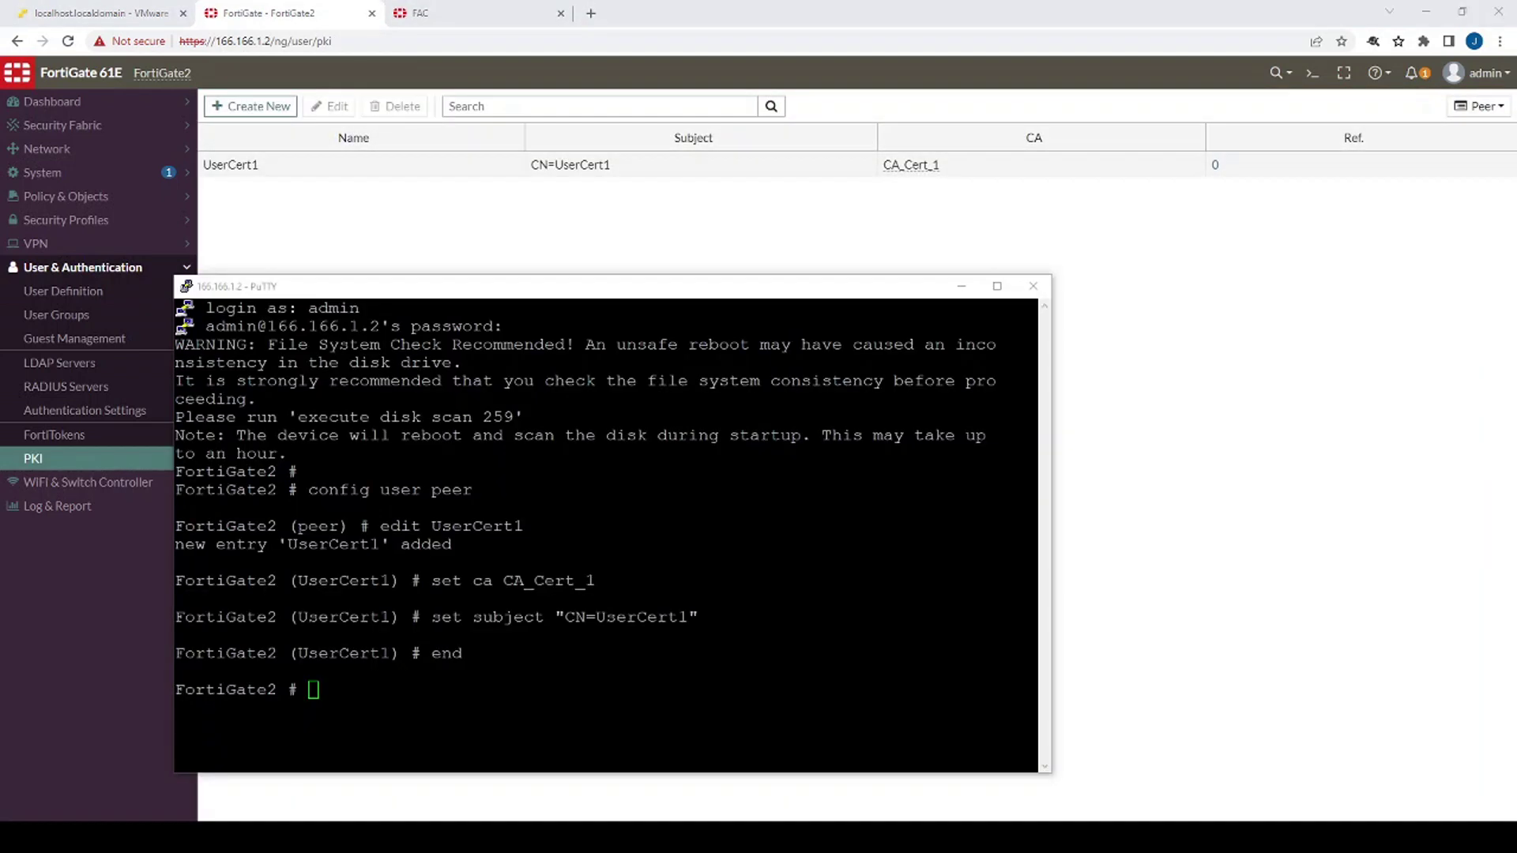
{"action": "type", "text": "config "}
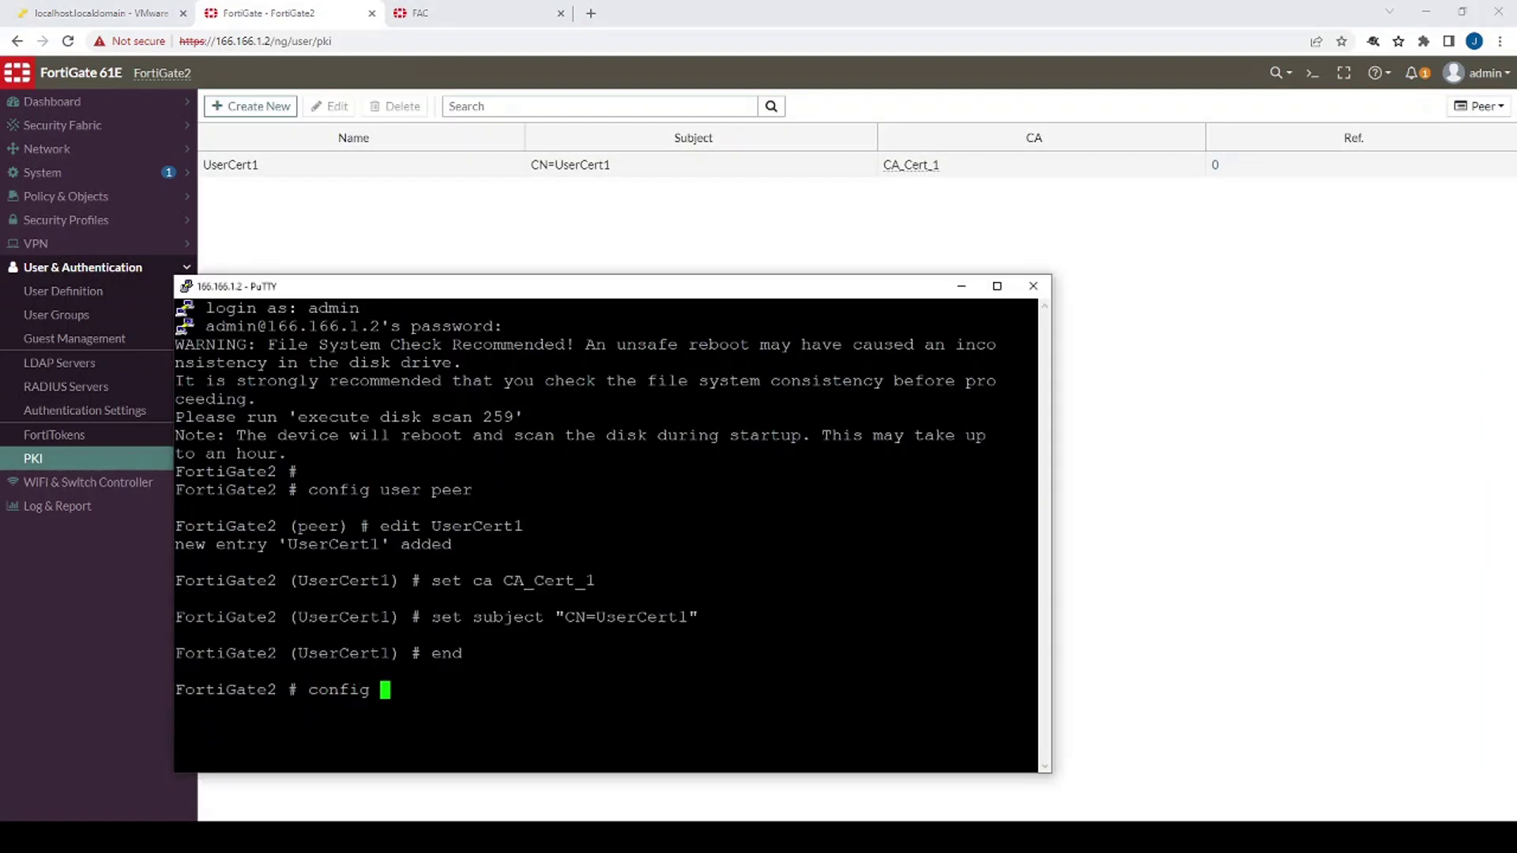
{"action": "type", "text": "user peergrp"}
{"action": "key", "text": "Return"}
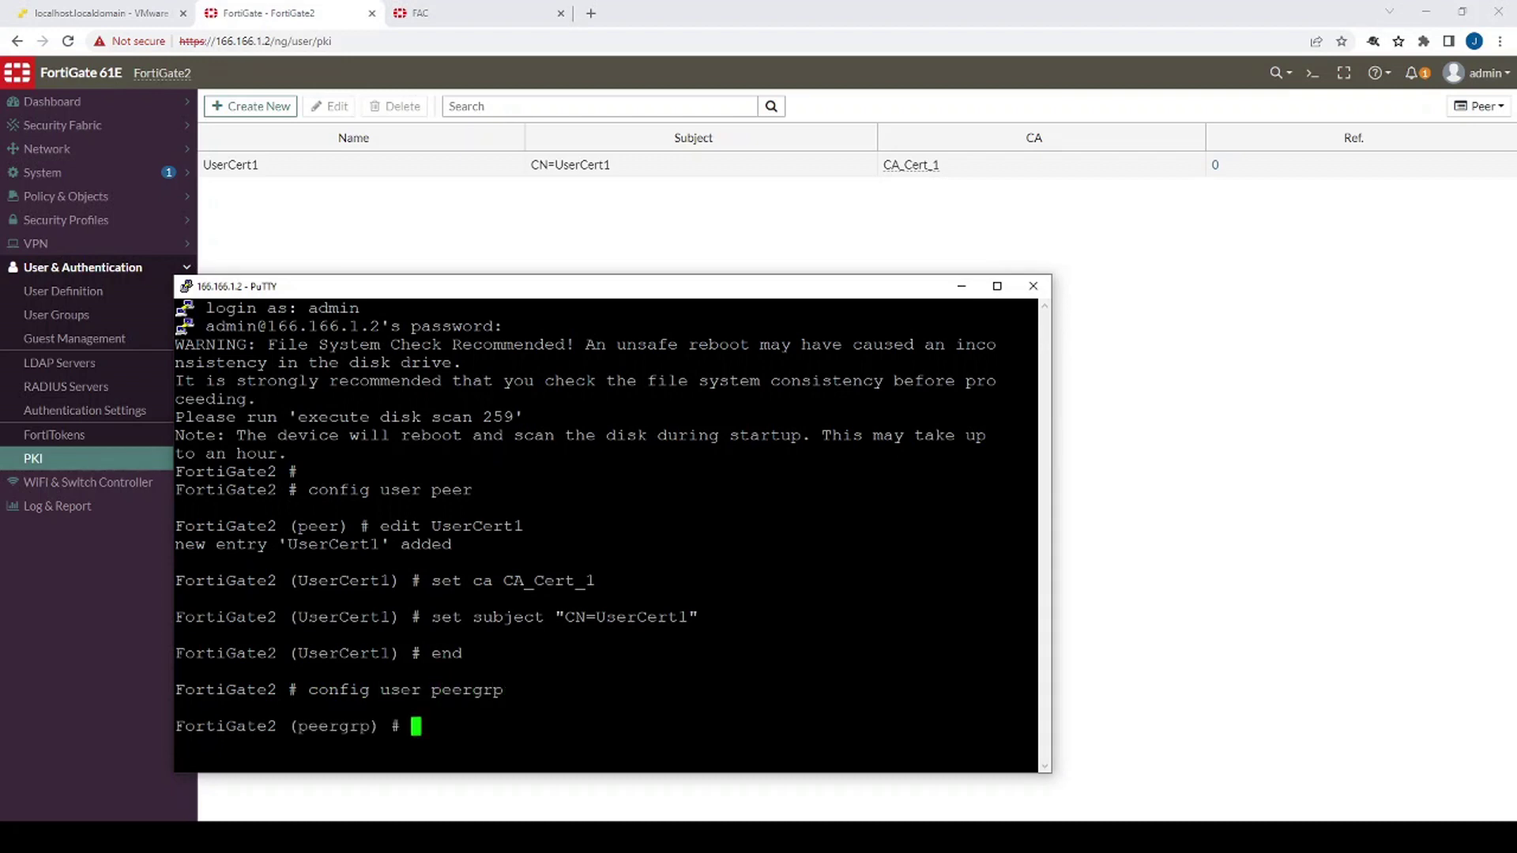
{"action": "type", "text": "edit pki-users"}
{"action": "key", "text": "Return"}
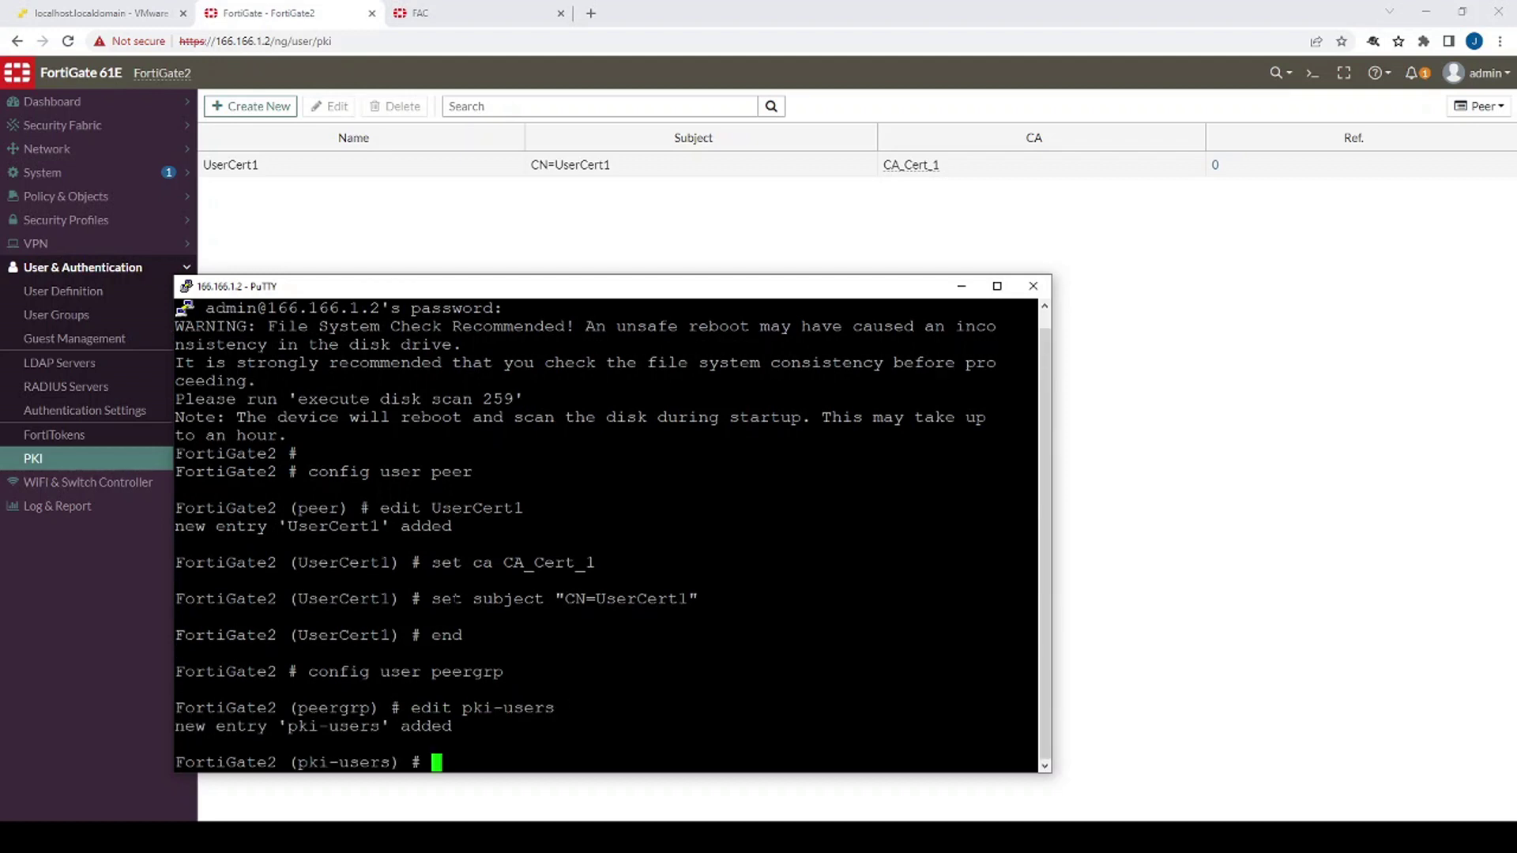
{"action": "type", "text": "set member"}
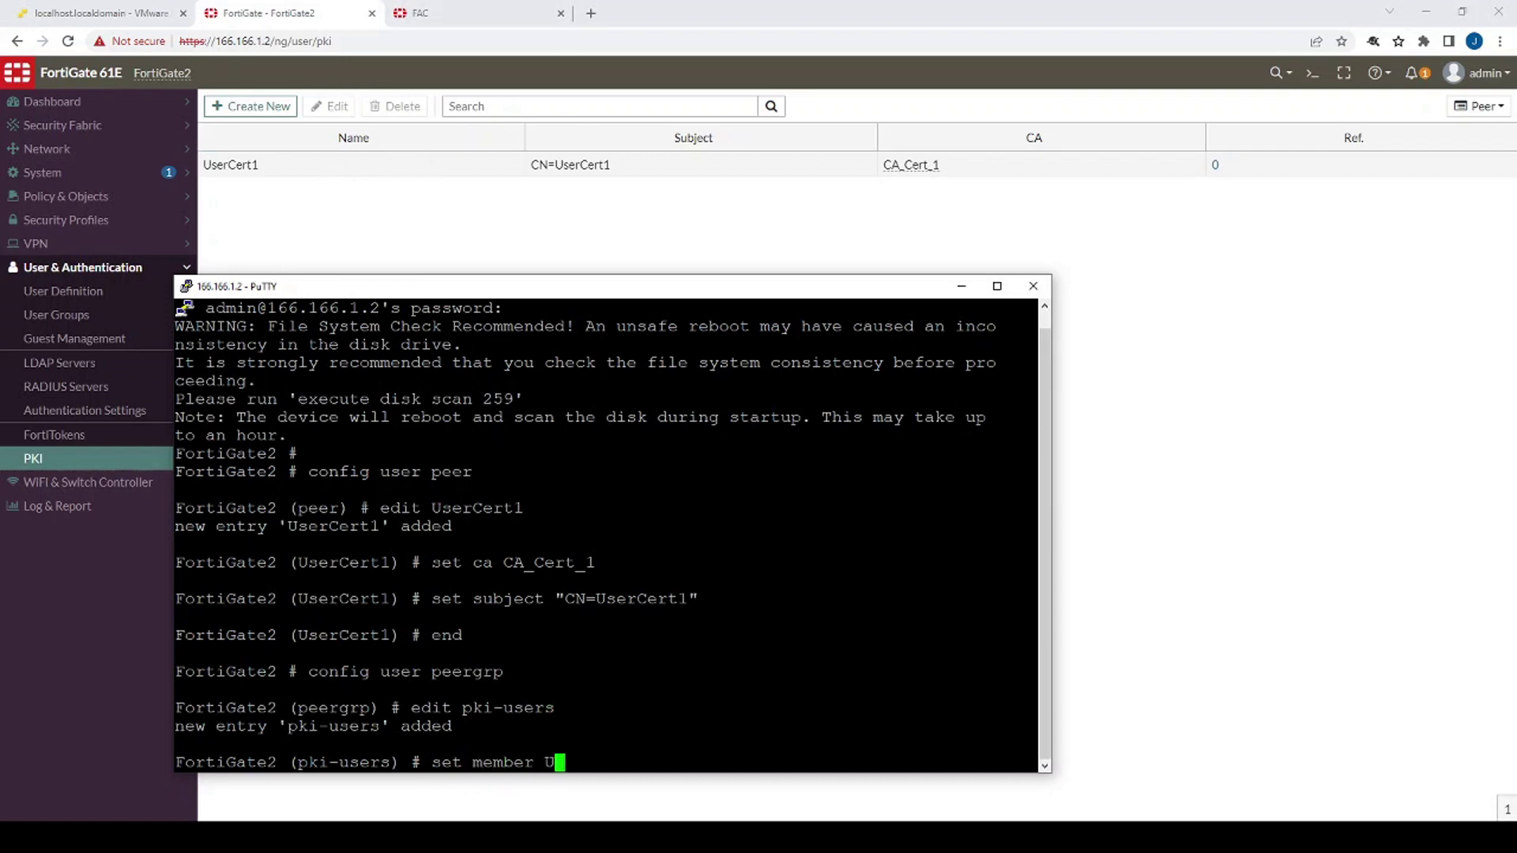
{"action": "type", "text": "U"}
{"action": "key", "text": "Tab"}
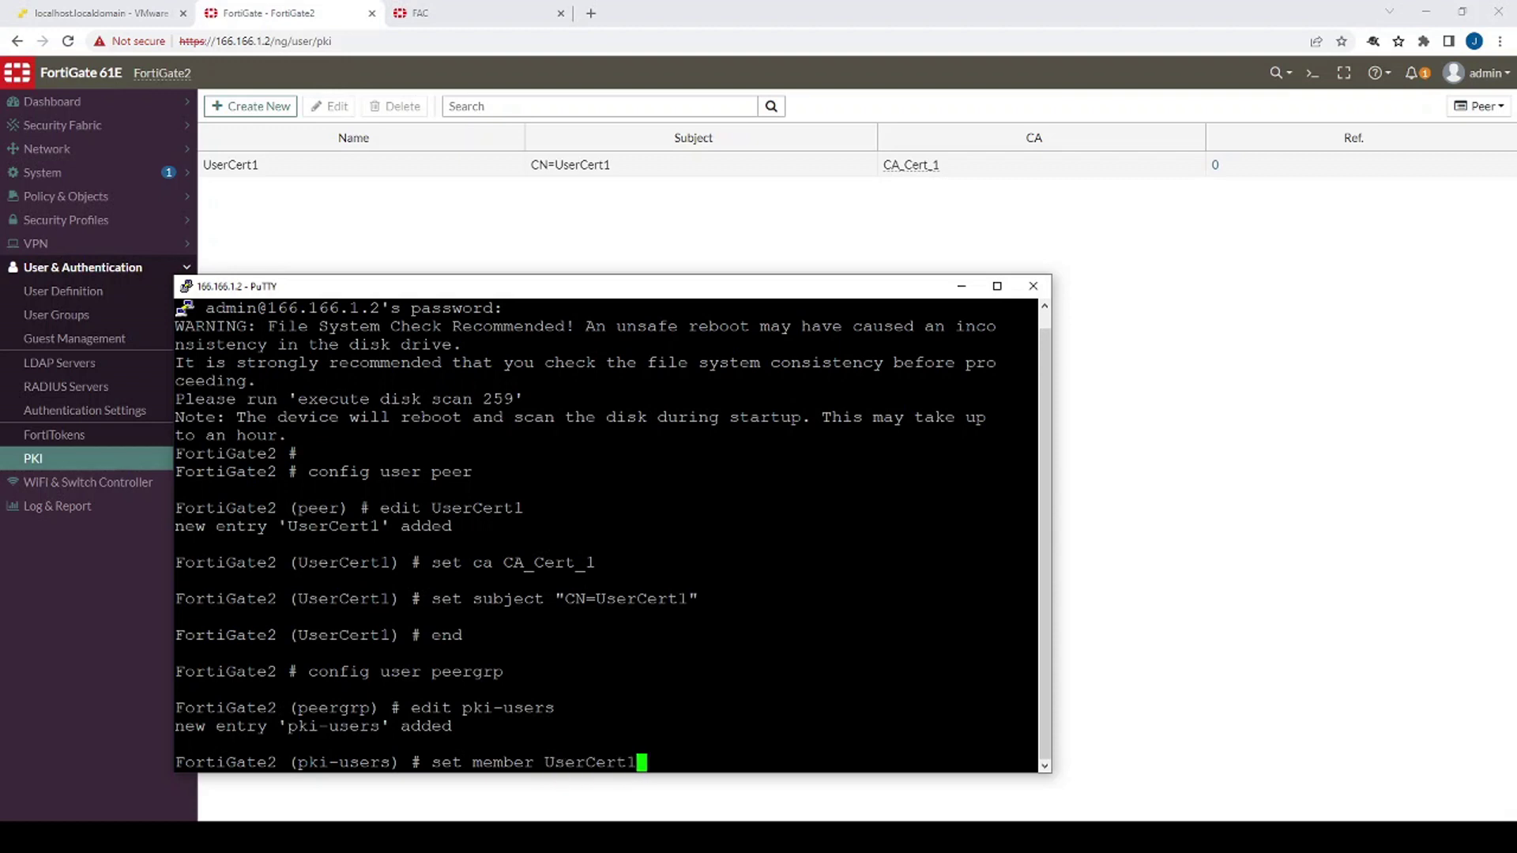
{"action": "key", "text": "Return"}
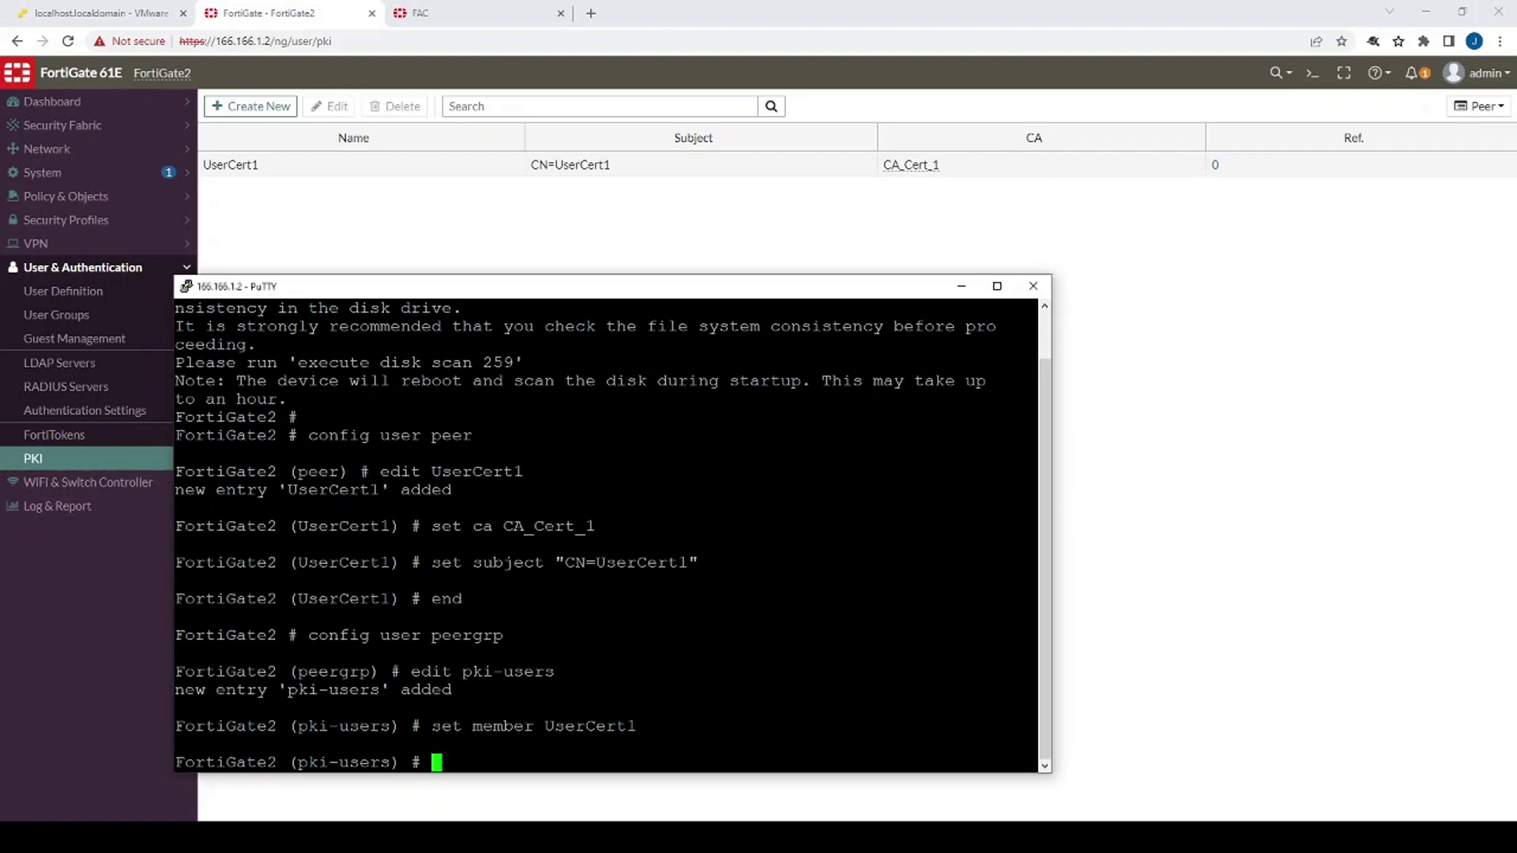
{"action": "type", "text": "end"}
{"action": "key", "text": "Return"}
{"action": "key", "text": "Return"}
{"action": "key", "text": "Return"}
{"action": "key", "text": "Return"}
{"action": "key", "text": "Return"}
{"action": "key", "text": "Return"}
{"action": "key", "text": "Return"}
{"action": "key", "text": "Return"}
{"action": "key", "text": "Return"}
{"action": "key", "text": "Return"}
{"action": "key", "text": "Return"}
{"action": "key", "text": "Return"}
{"action": "key", "text": "Return"}
{"action": "key", "text": "Return"}
{"action": "key", "text": "Return"}
{"action": "key", "text": "Return"}
{"action": "key", "text": "Return"}
{"action": "key", "text": "Return"}
{"action": "key", "text": "Return"}
{"action": "key", "text": "Return"}
{"action": "key", "text": "Return"}
{"action": "key", "text": "Return"}
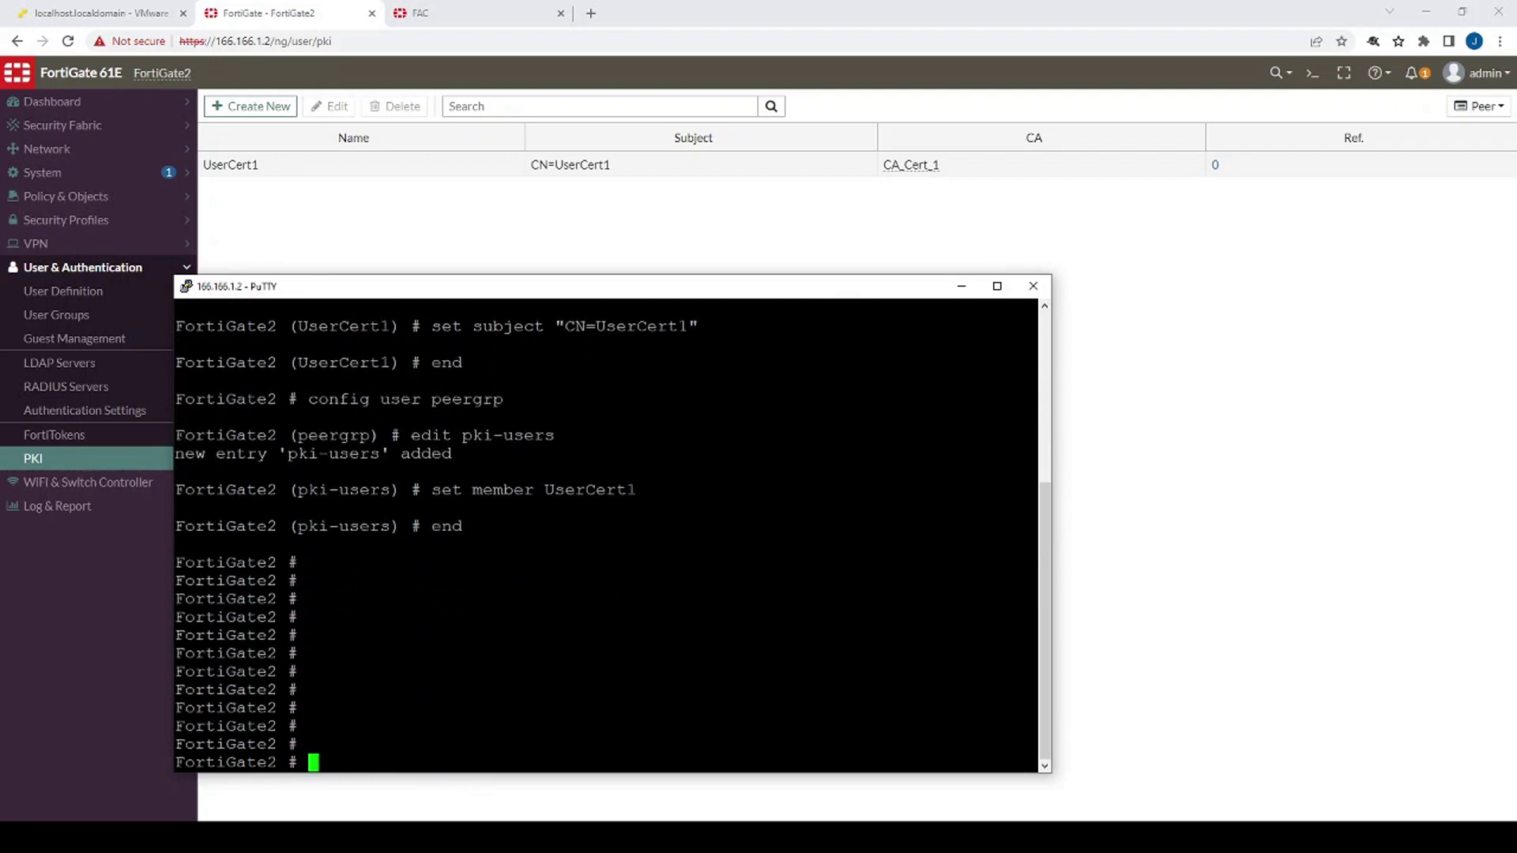
- Run show user peer and show user peergrp to verify the saved configuration
{"action": "type", "text": "show user"}
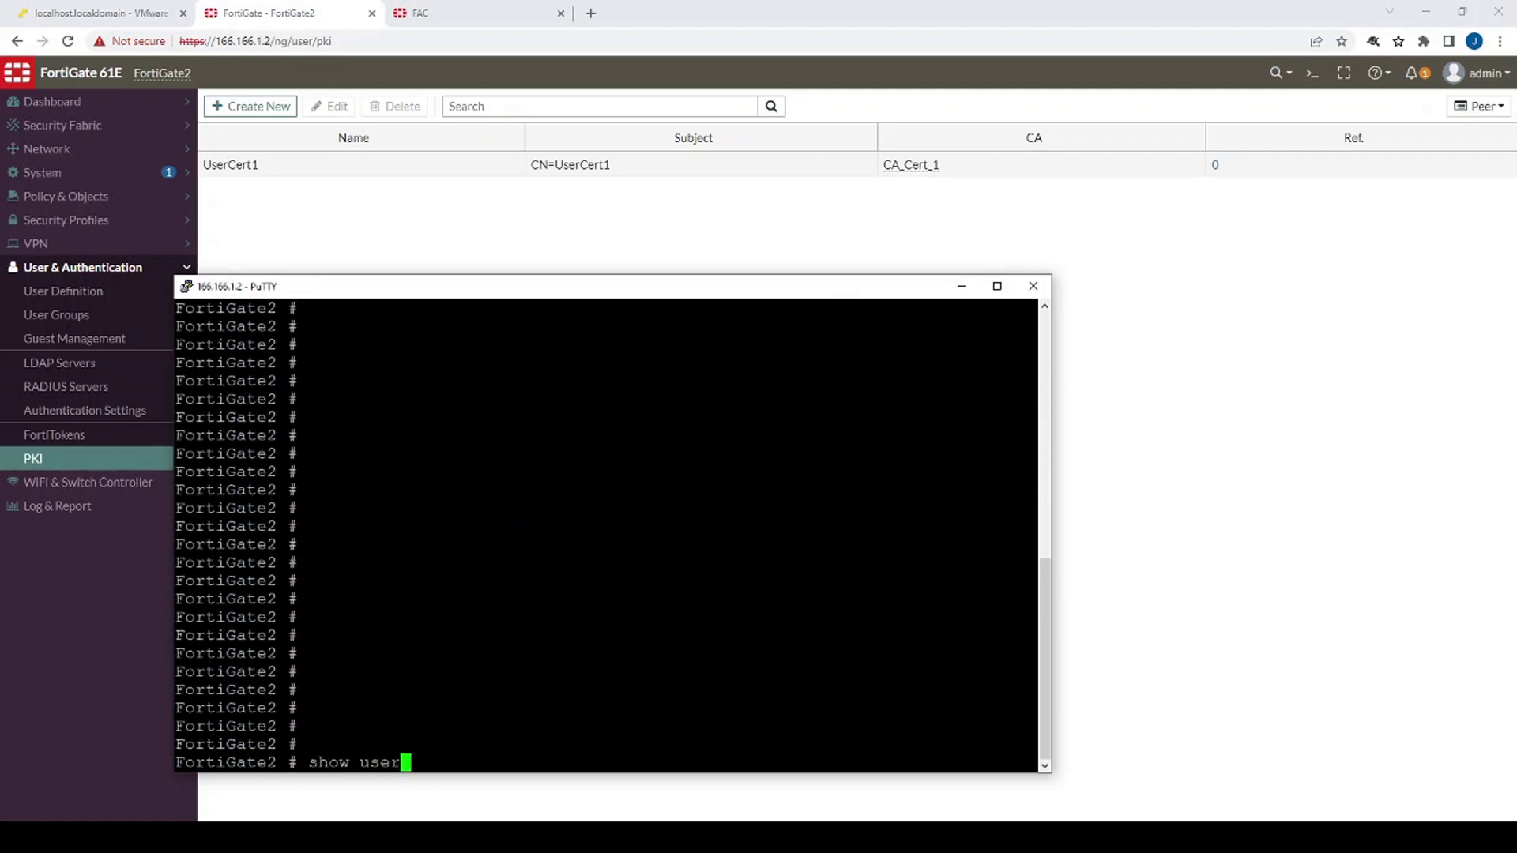
{"action": "type", "text": " peer"}
{"action": "key", "text": "Return"}
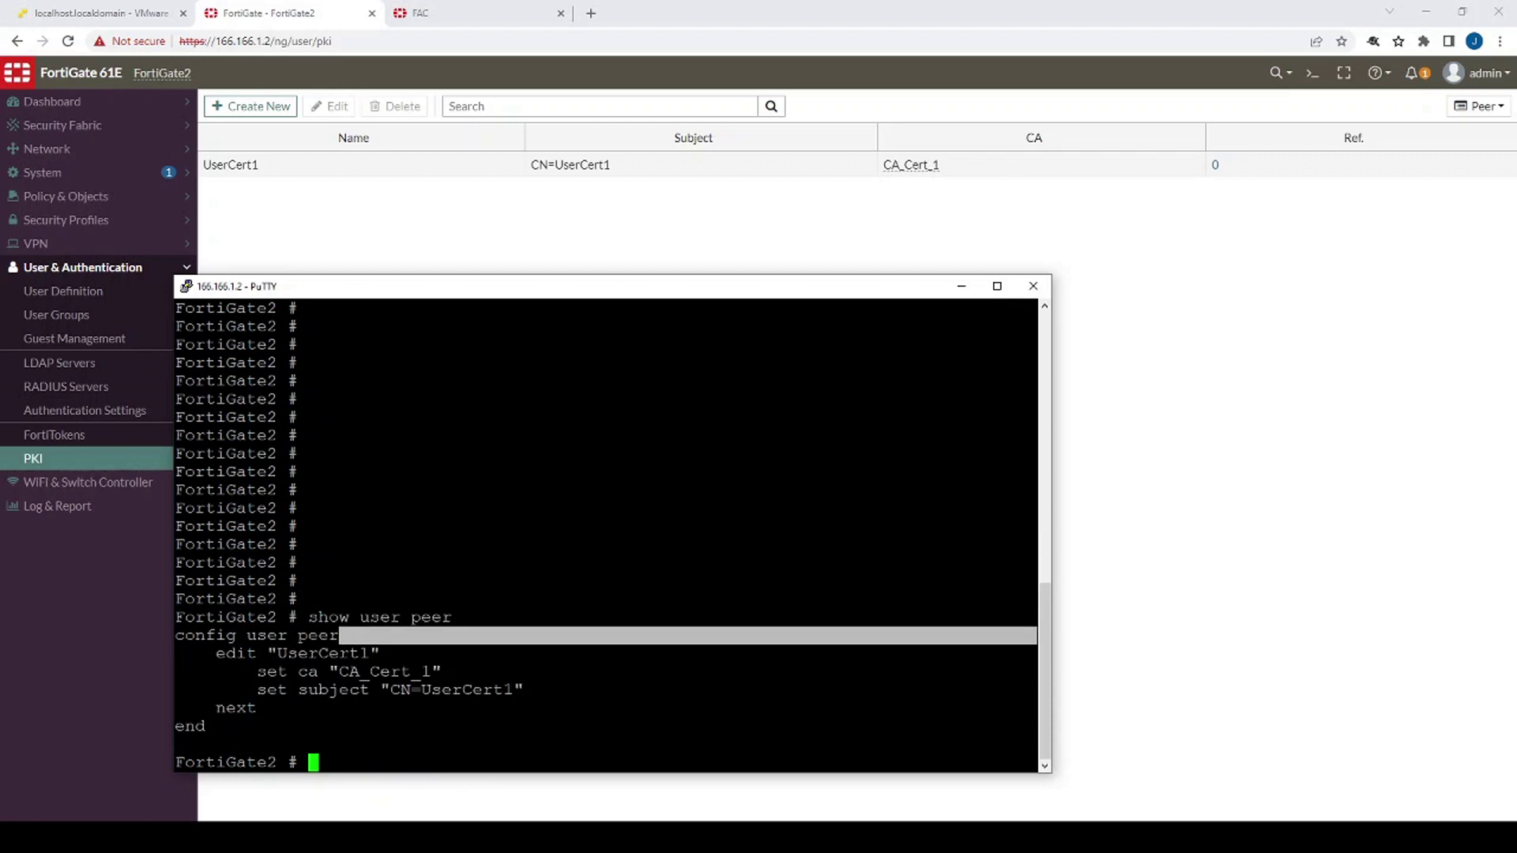
{"action": "type", "text": "show pee"}
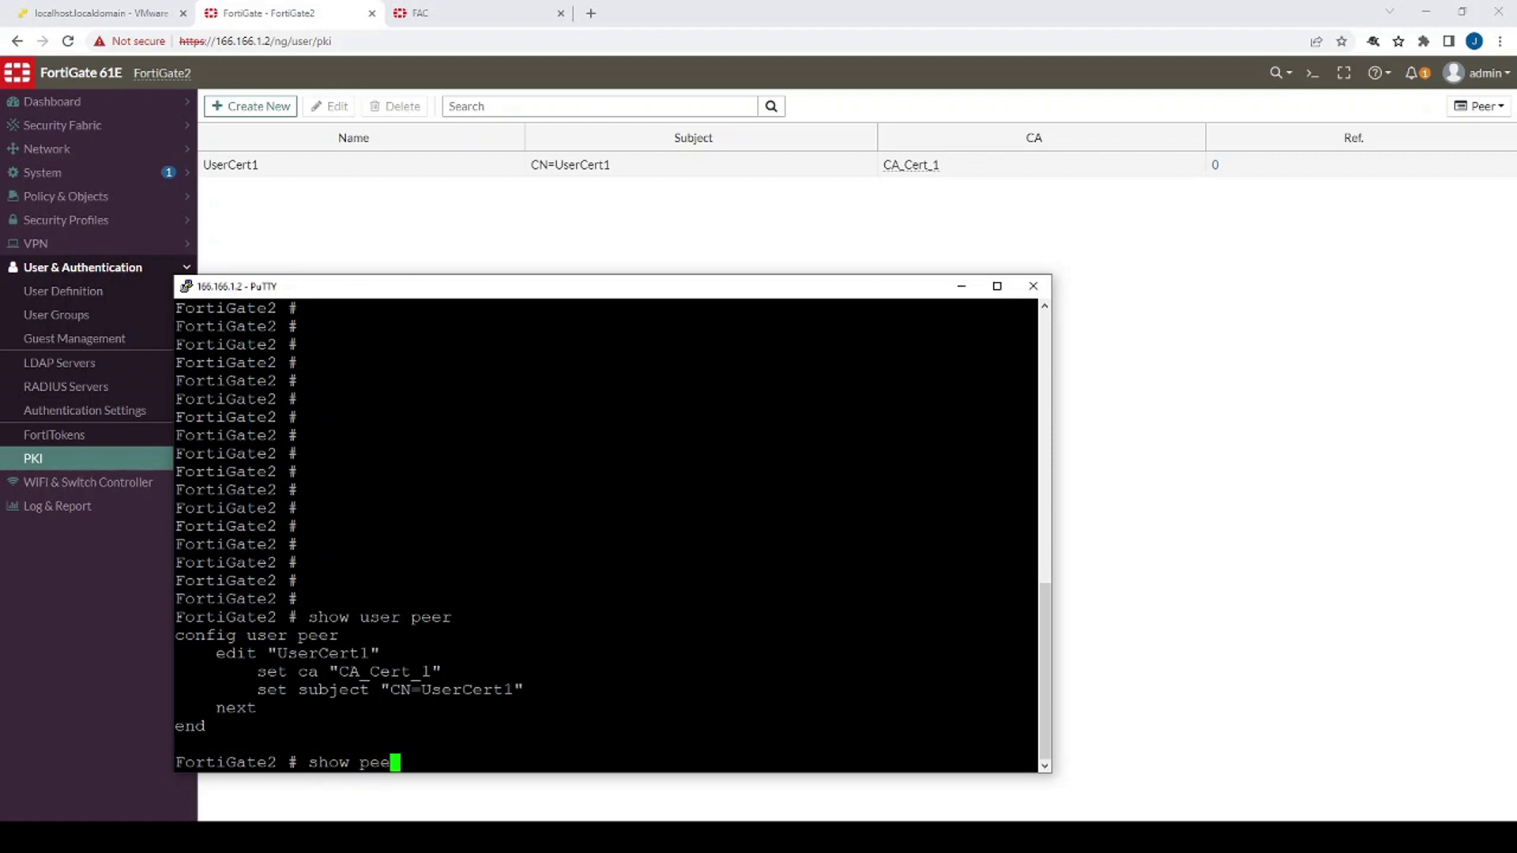
{"action": "key", "text": "BackSpace"}
{"action": "key", "text": "BackSpace"}
{"action": "key", "text": "BackSpace"}
{"action": "type", "text": "user peergrp"}
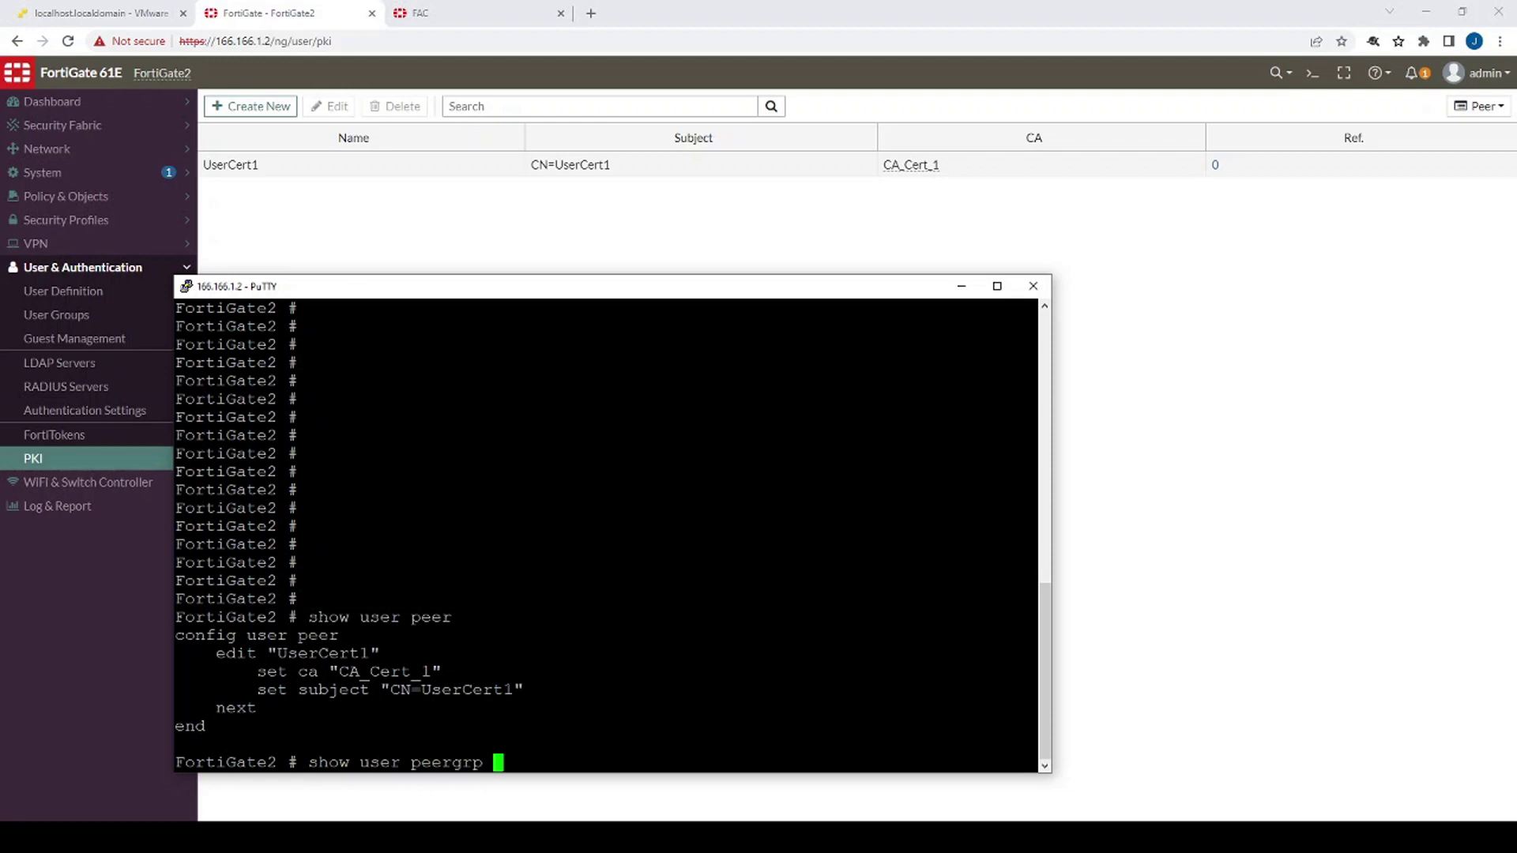
{"action": "key", "text": "Return"}
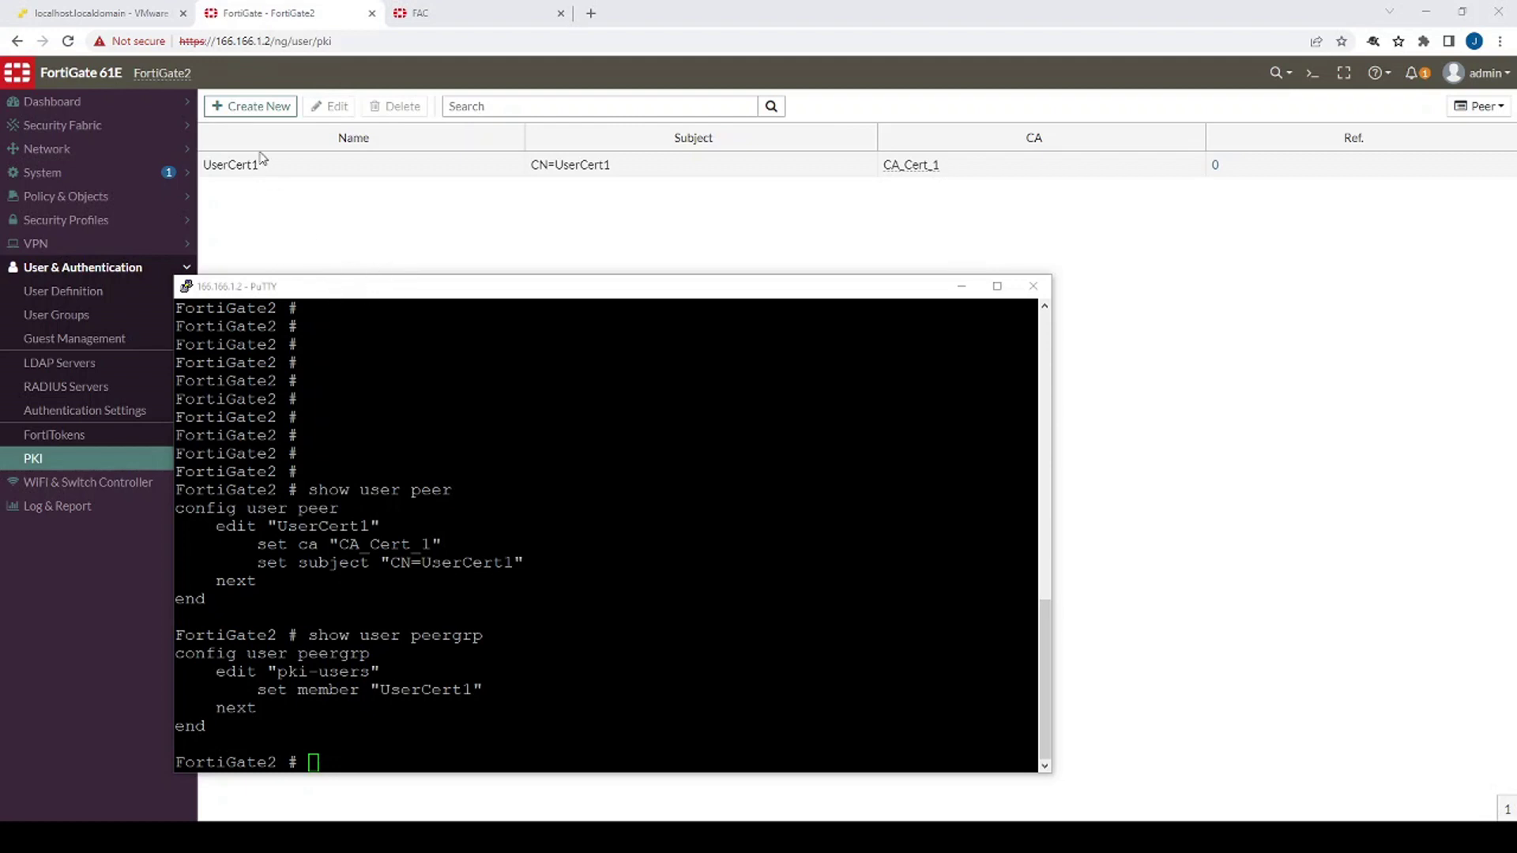
- Set the Dial_Up tunnel's authentication method to Signature using certificate FortiGateCert
{"action": "left_click", "coordinate": [81, 244]}
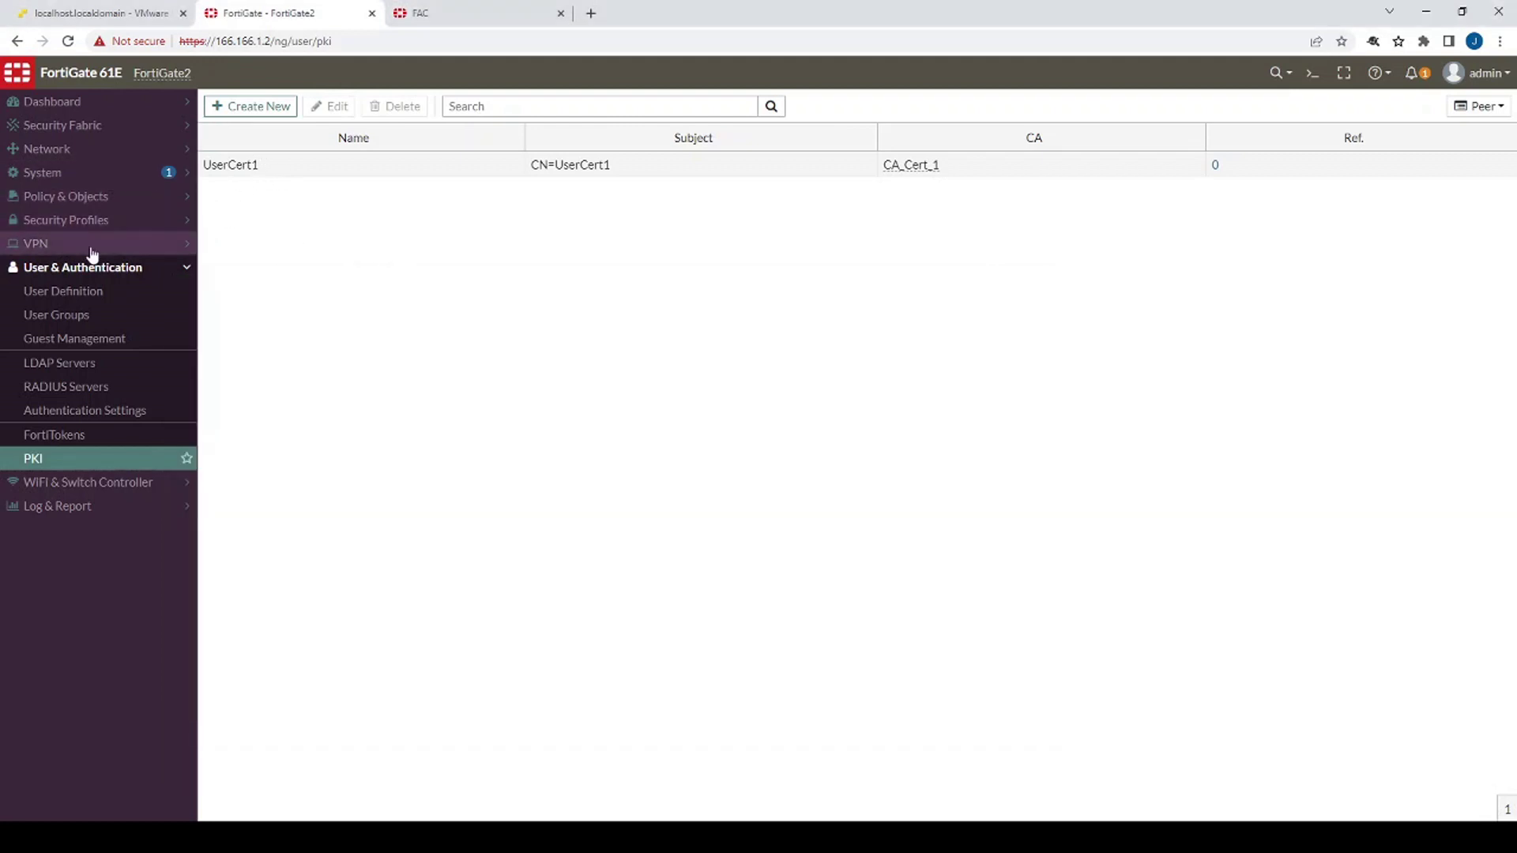
{"action": "left_click", "coordinate": [81, 291]}
{"action": "double_click", "coordinate": [314, 197]}
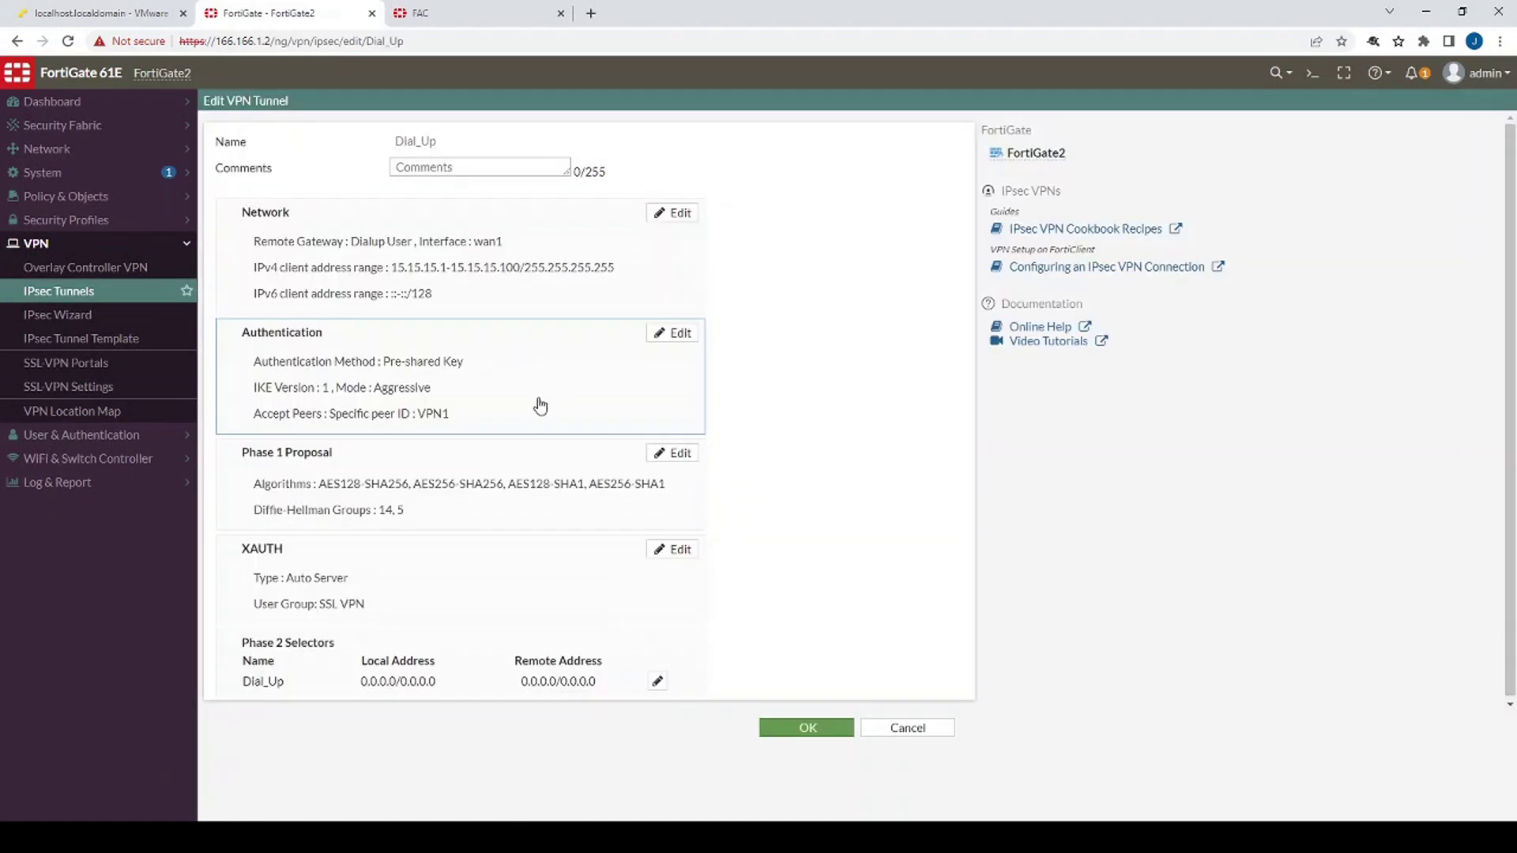
{"action": "left_click", "coordinate": [465, 386]}
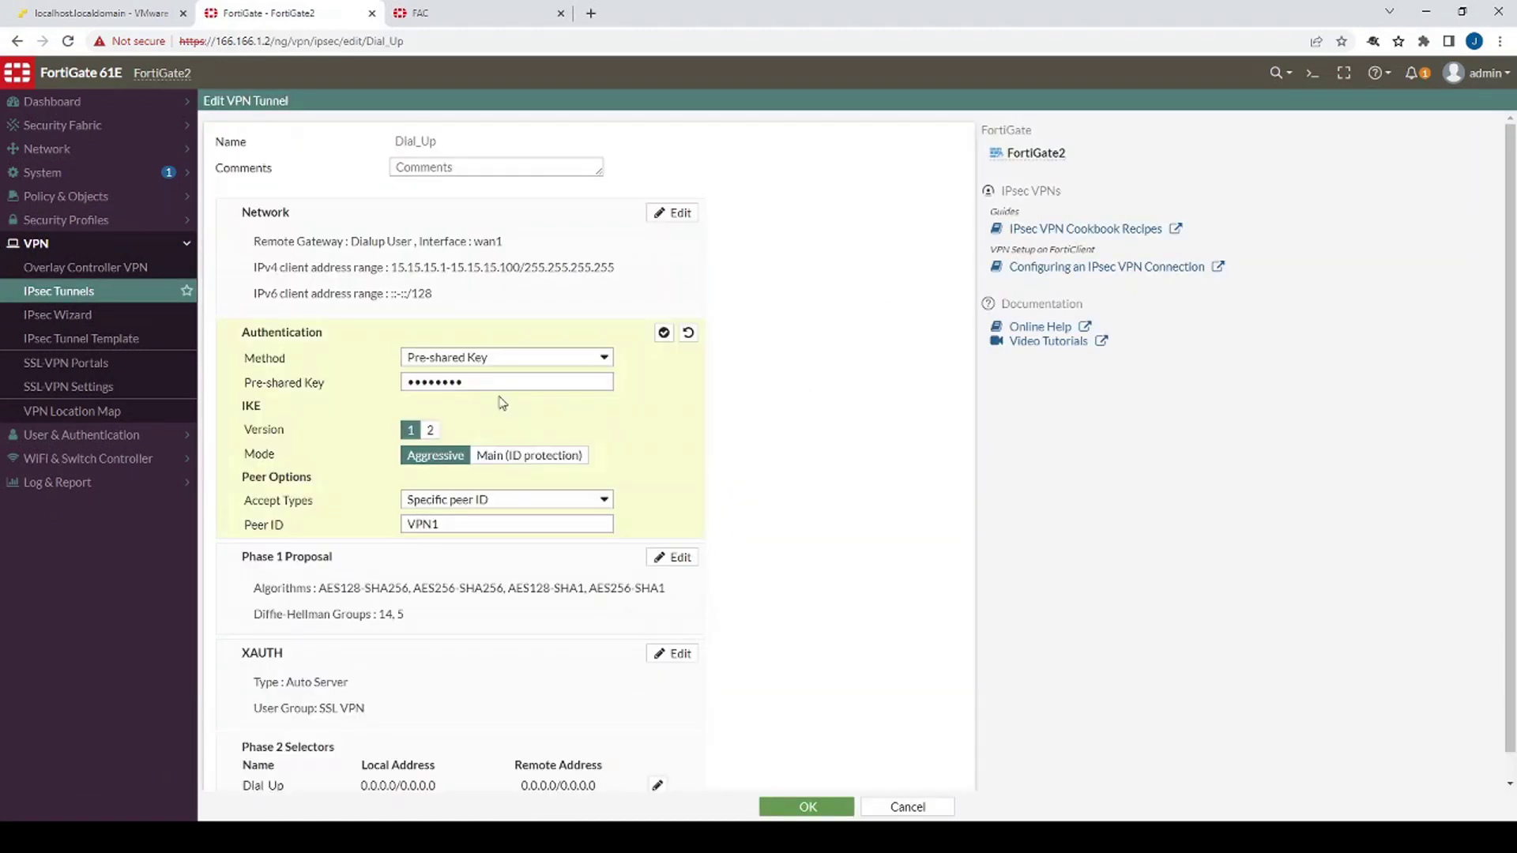
{"action": "left_click", "coordinate": [469, 359]}
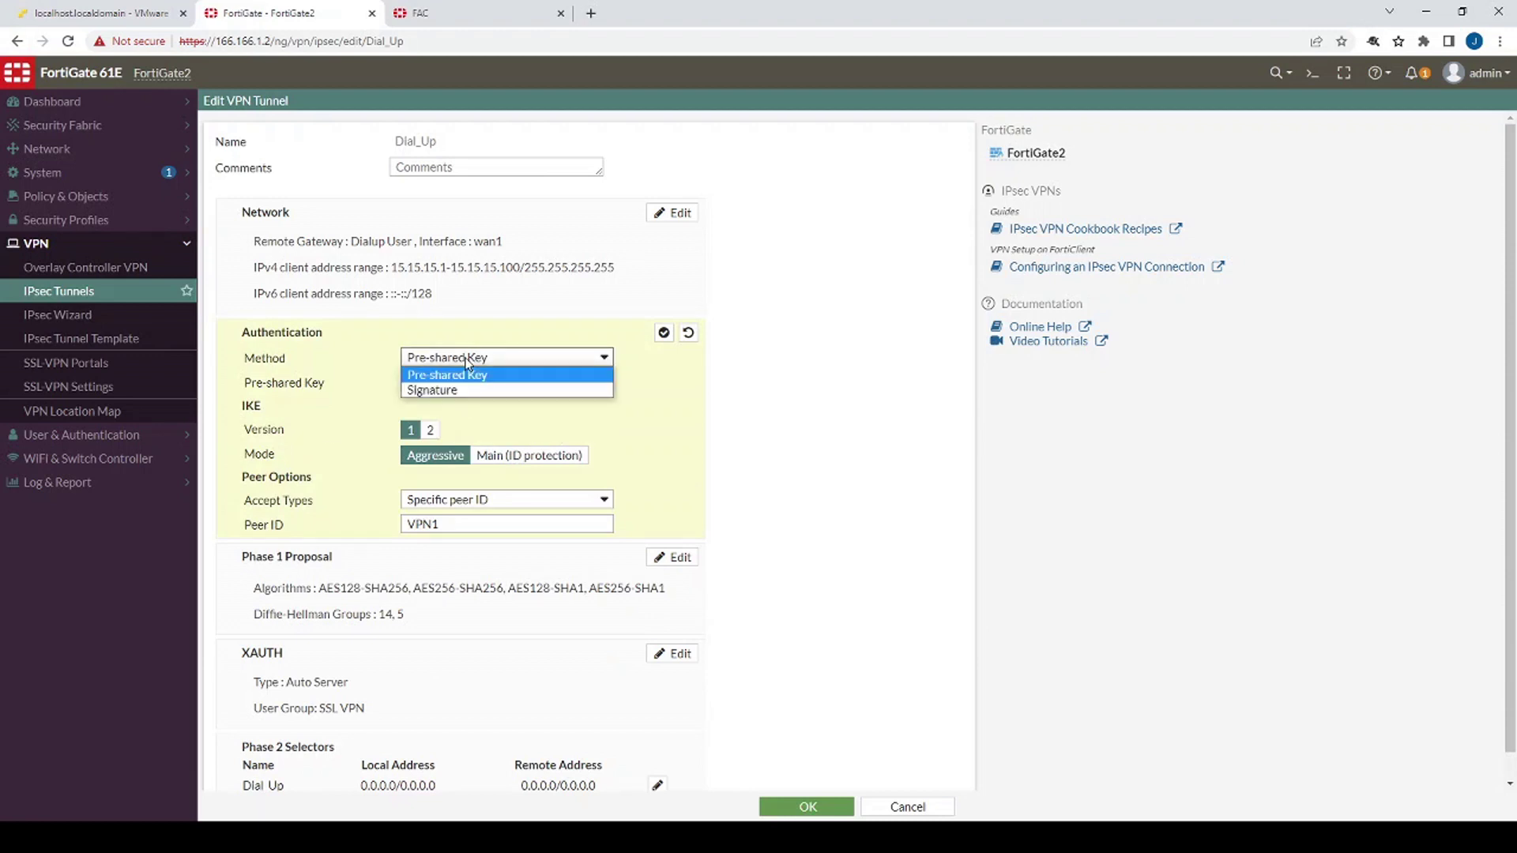
{"action": "left_click", "coordinate": [460, 390]}
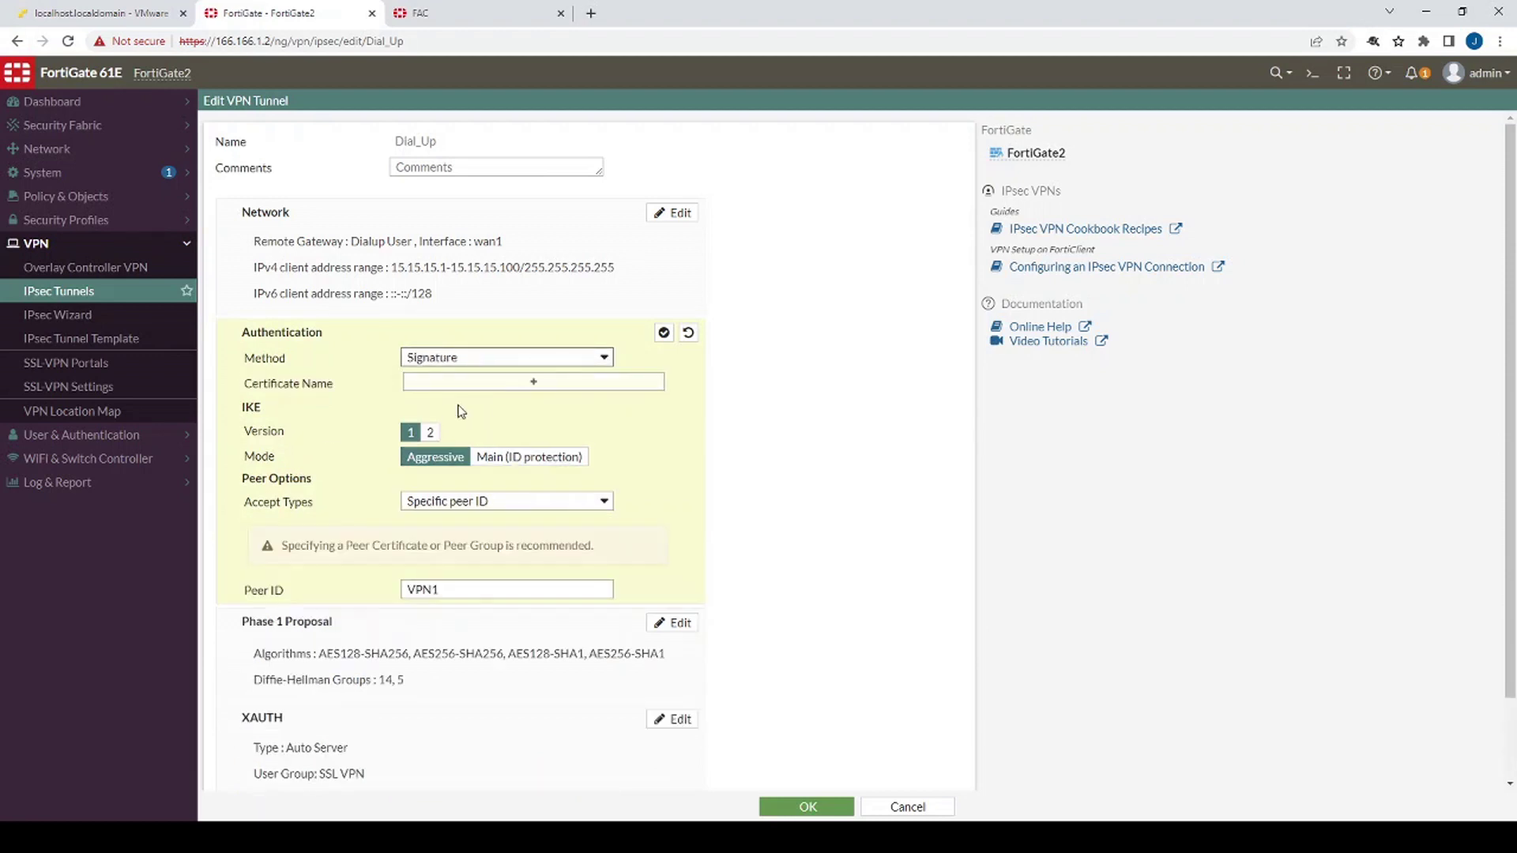
{"action": "left_click", "coordinate": [490, 382]}
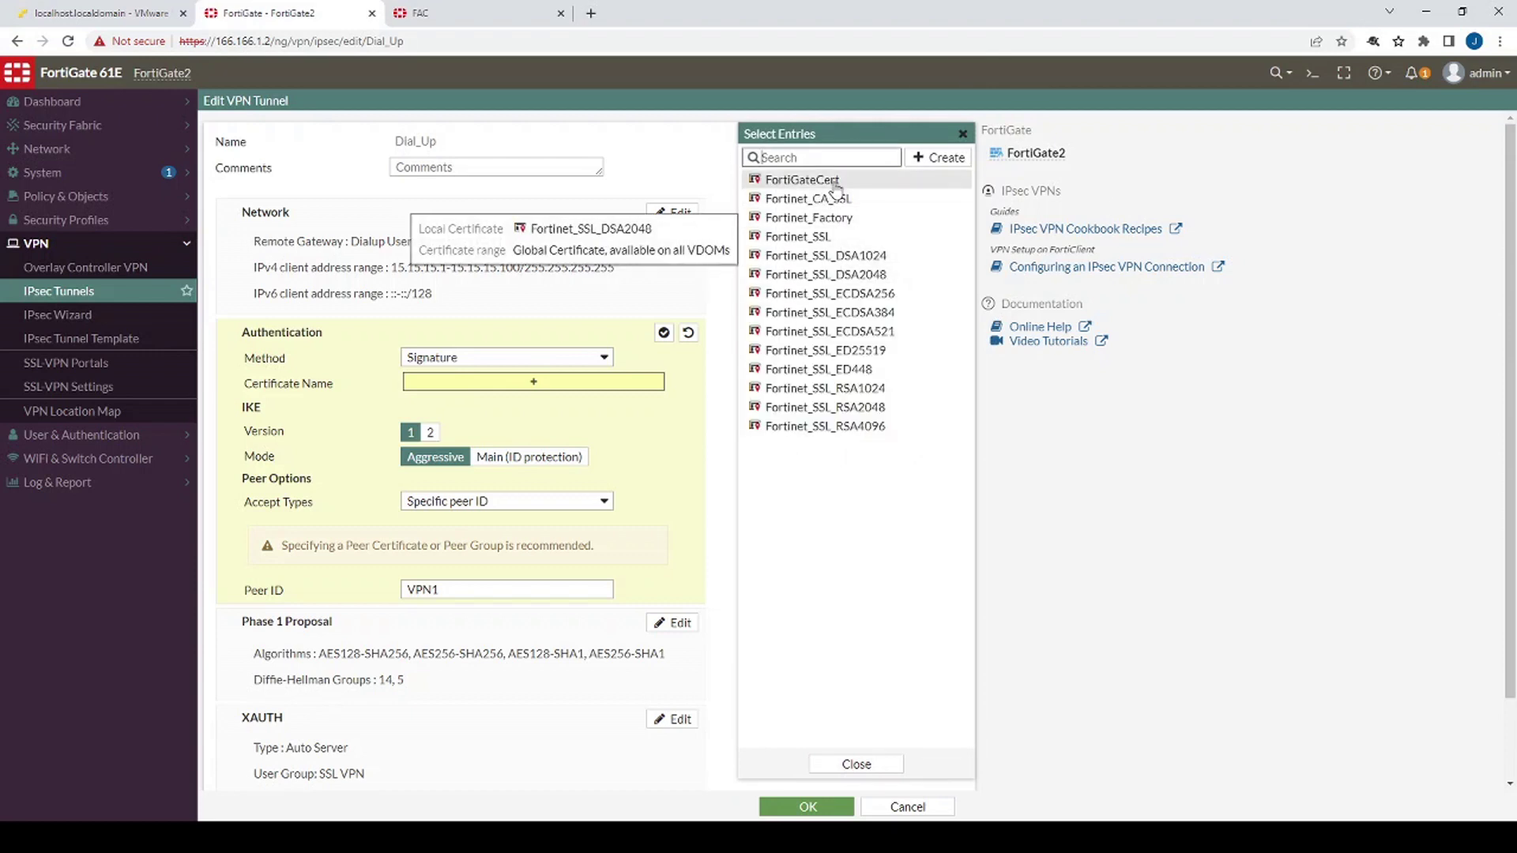
{"action": "left_click", "coordinate": [801, 180]}
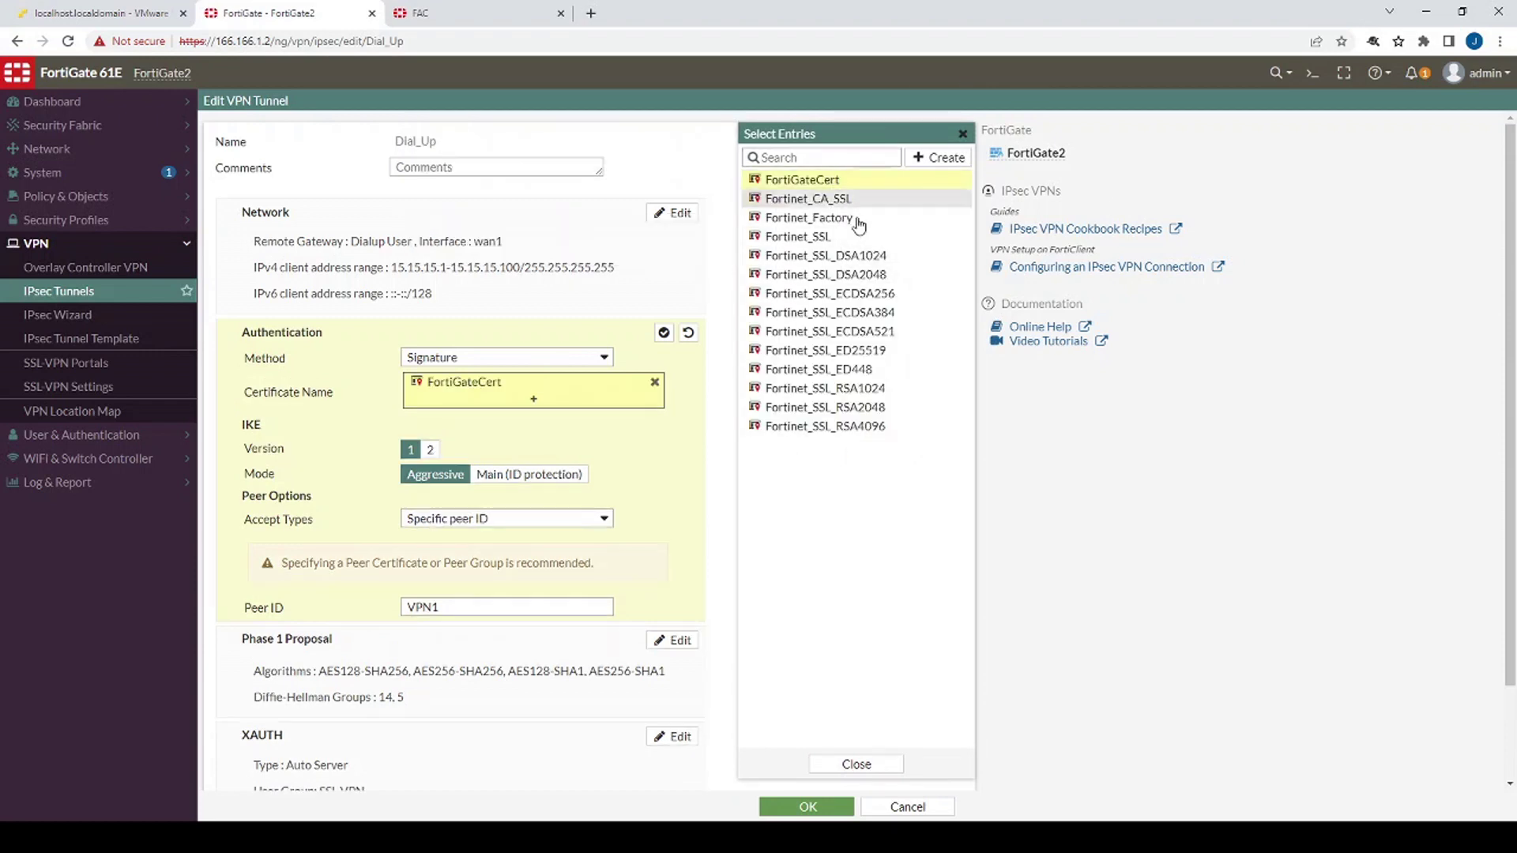
{"action": "left_click", "coordinate": [339, 325]}
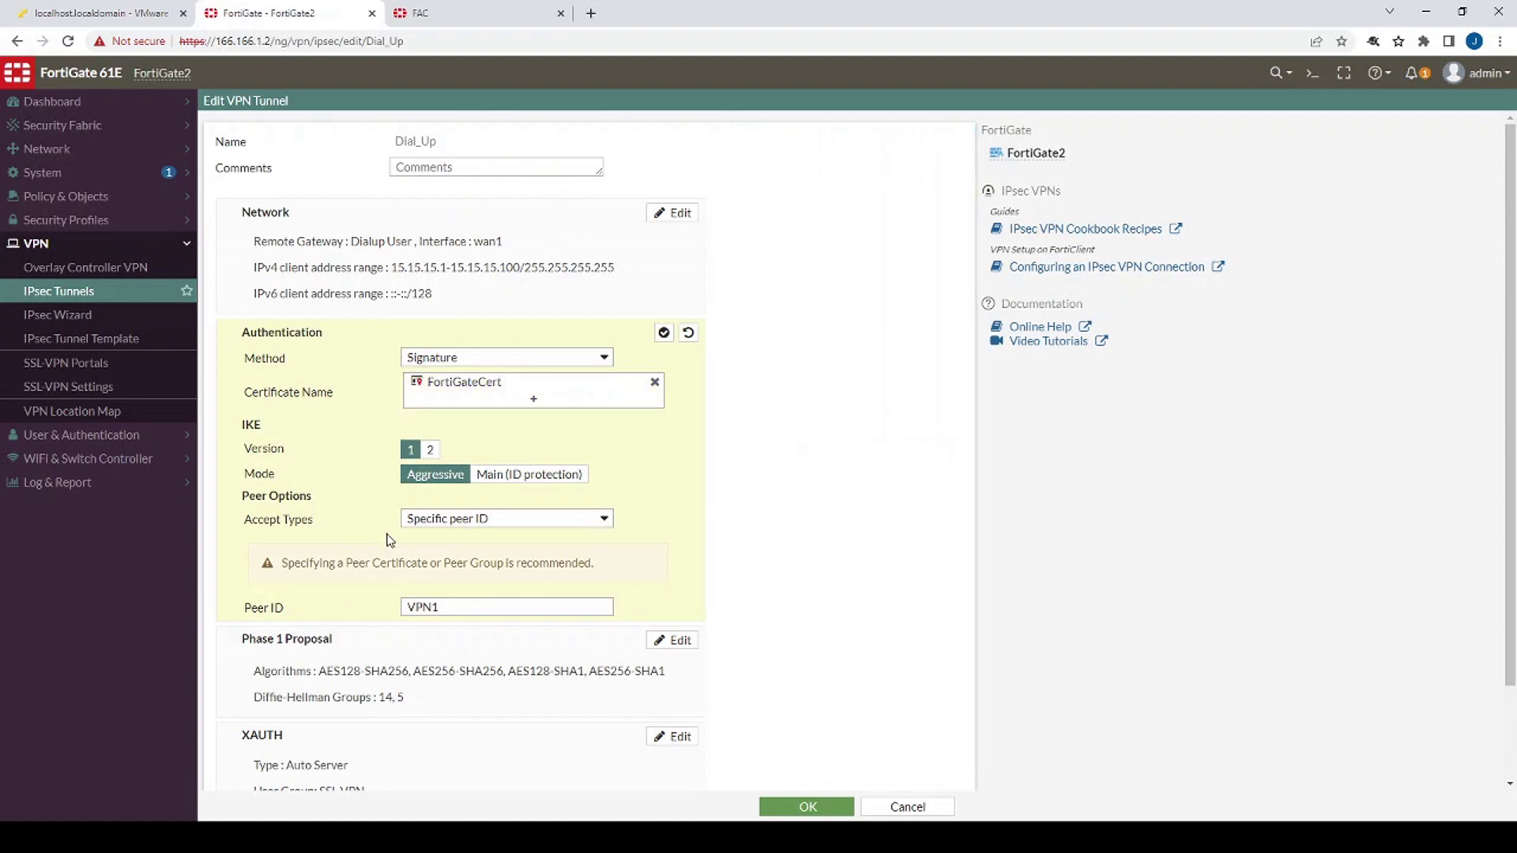
- Accept only peer certificate group pki-users and set XAUTH Type to Disabled
{"action": "left_click", "coordinate": [478, 519]}
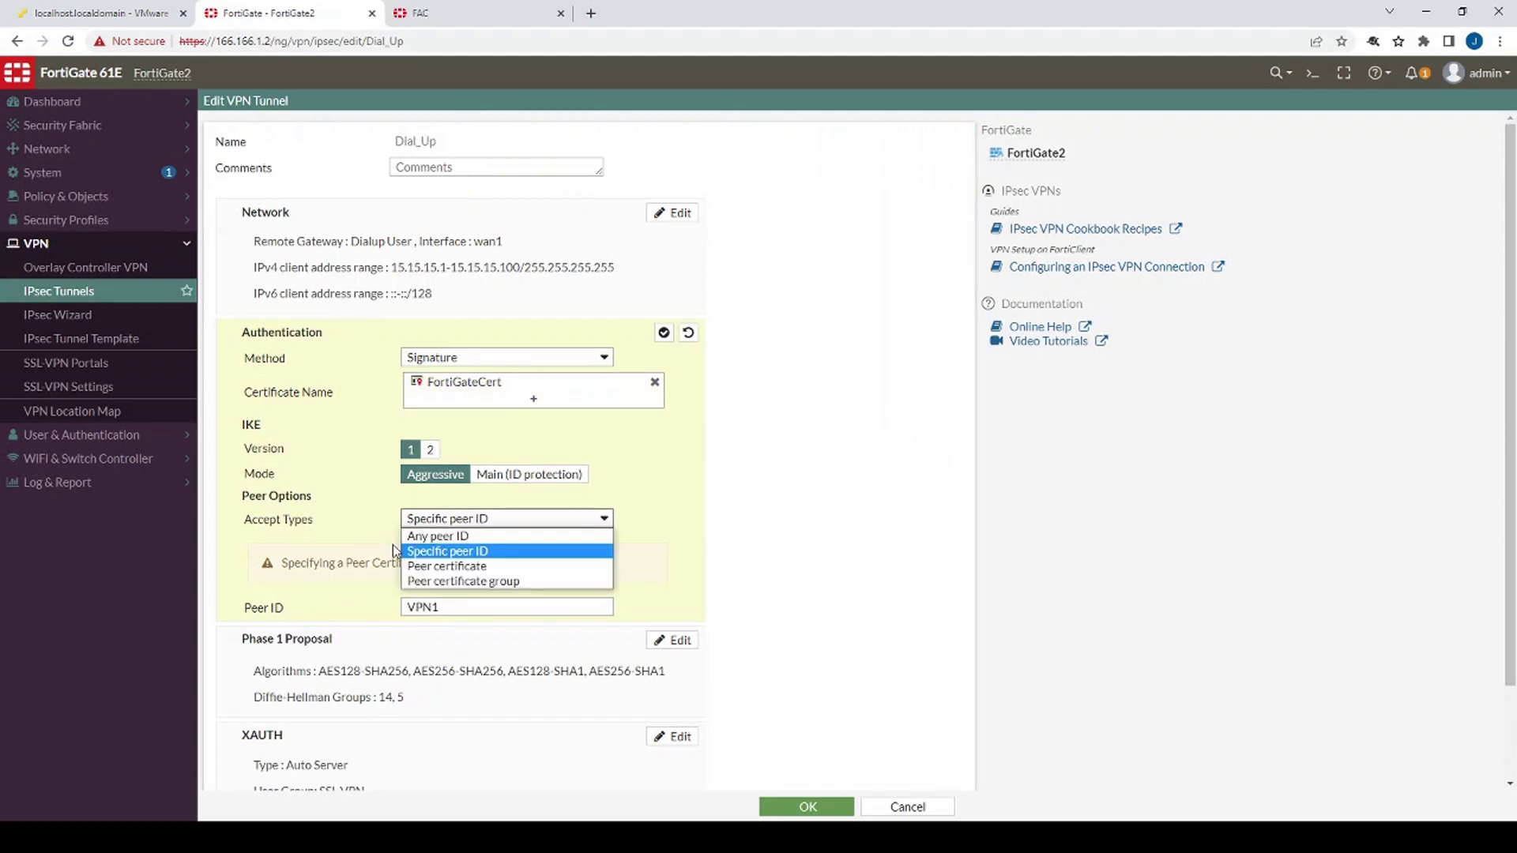
{"action": "left_click", "coordinate": [482, 580]}
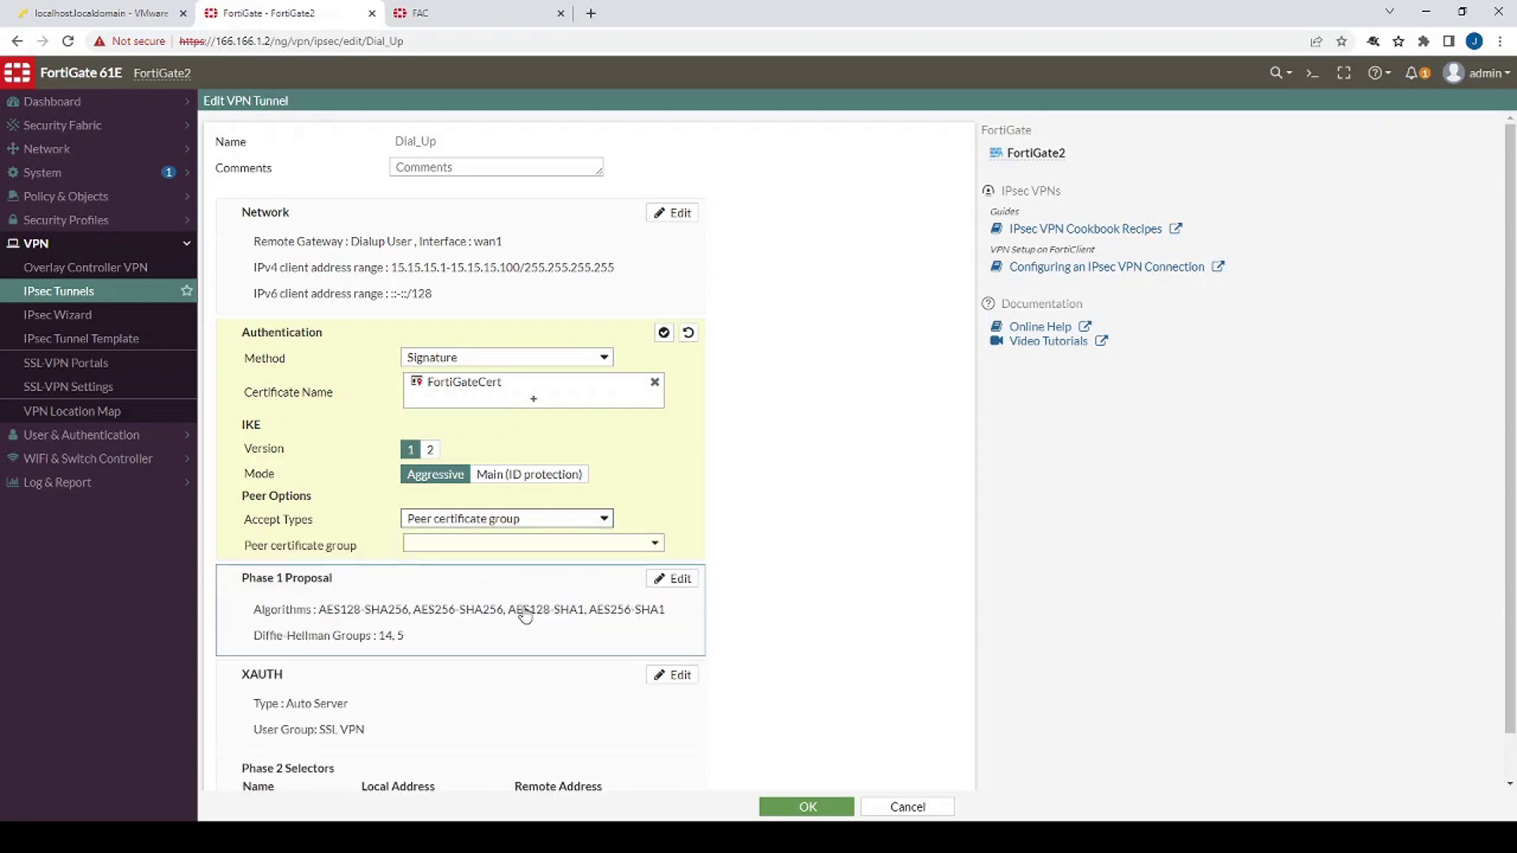
{"action": "left_click", "coordinate": [485, 545]}
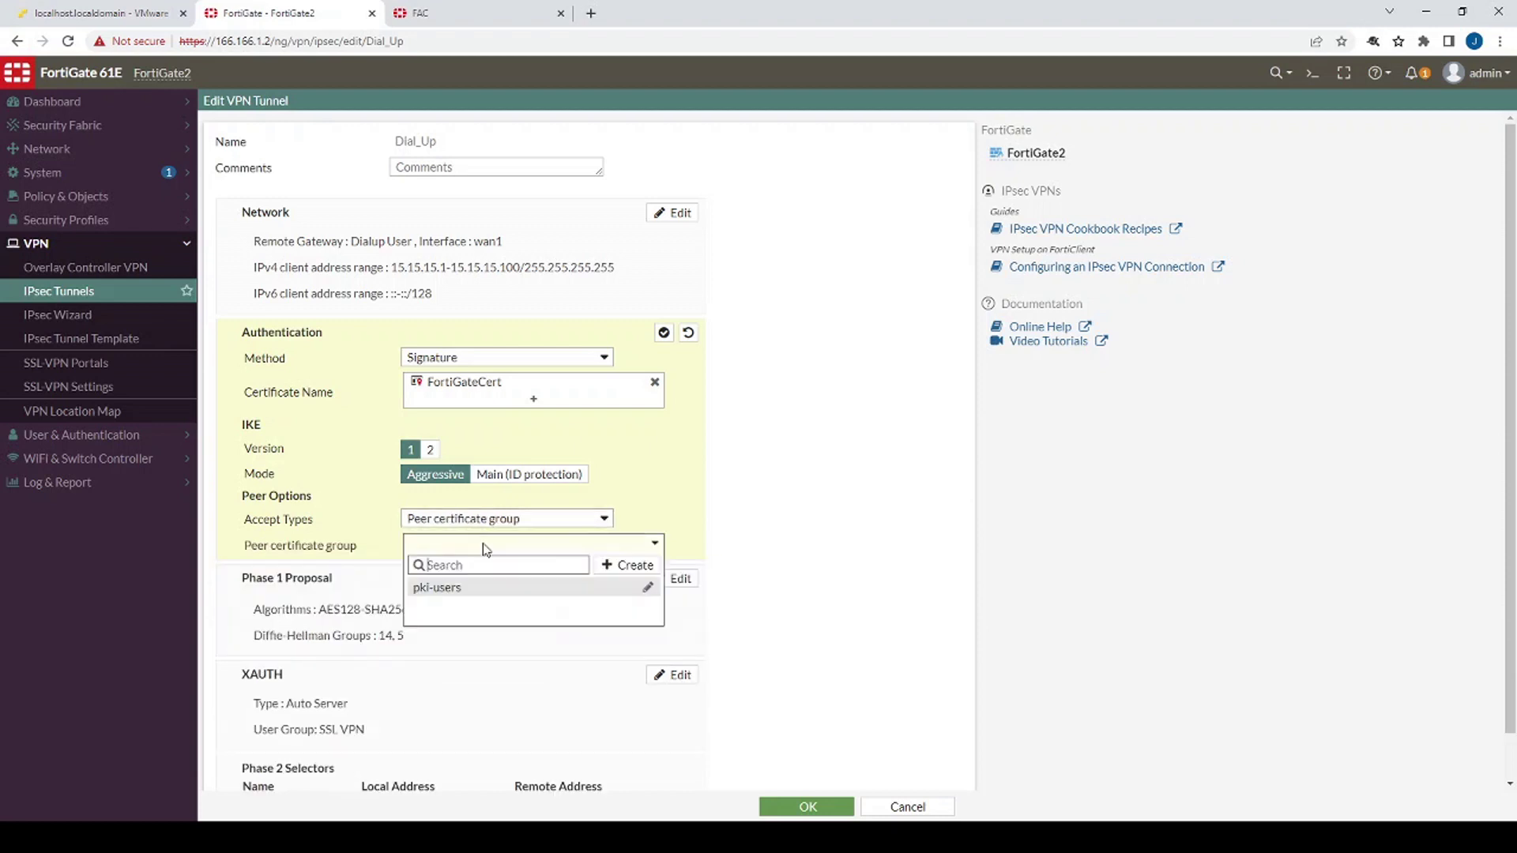
{"action": "left_click", "coordinate": [464, 589]}
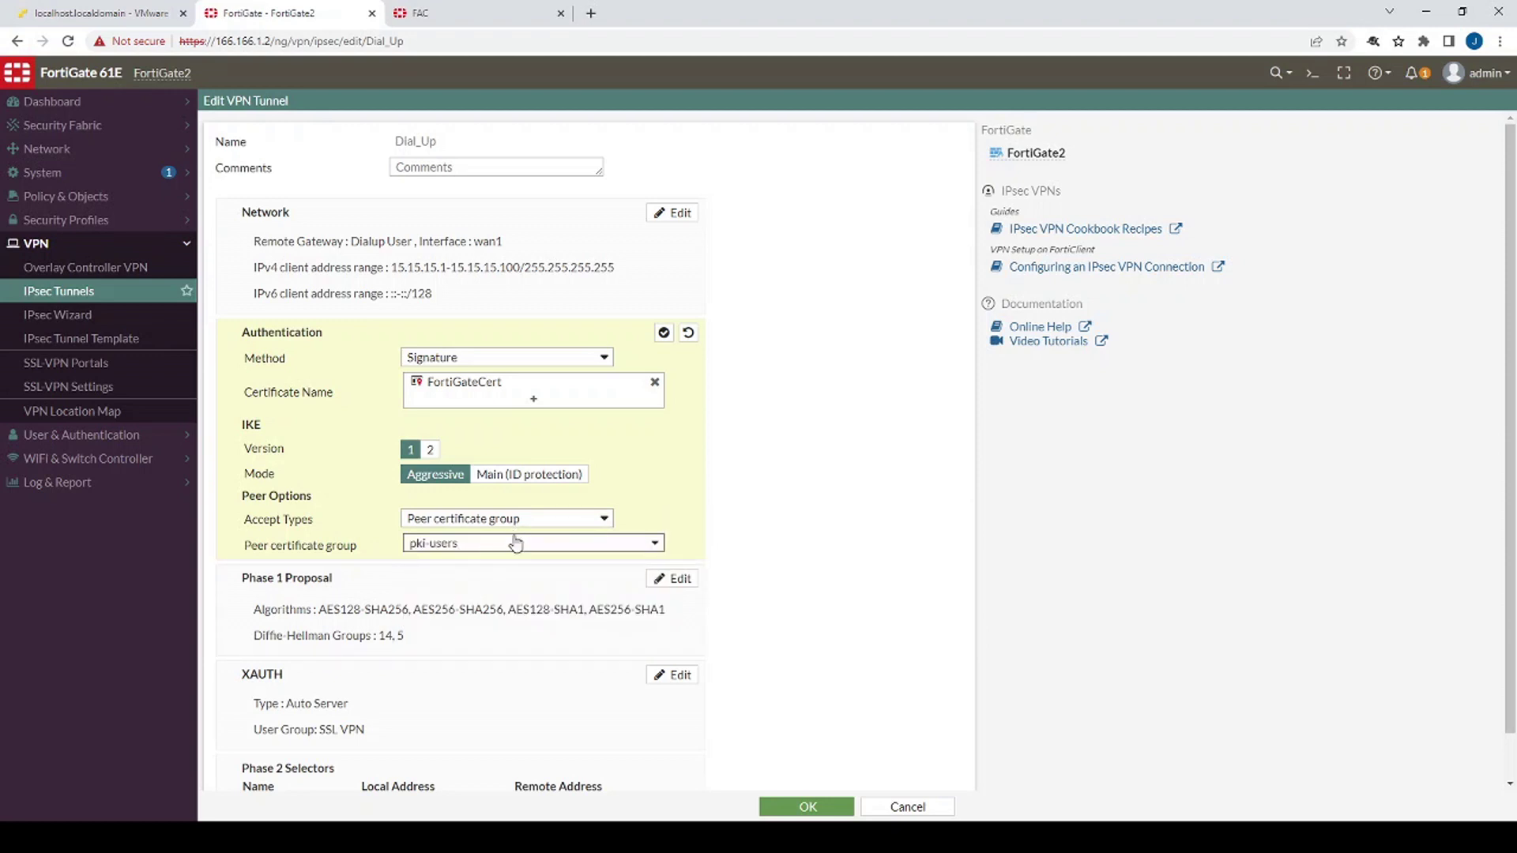
{"action": "left_click", "coordinate": [444, 703]}
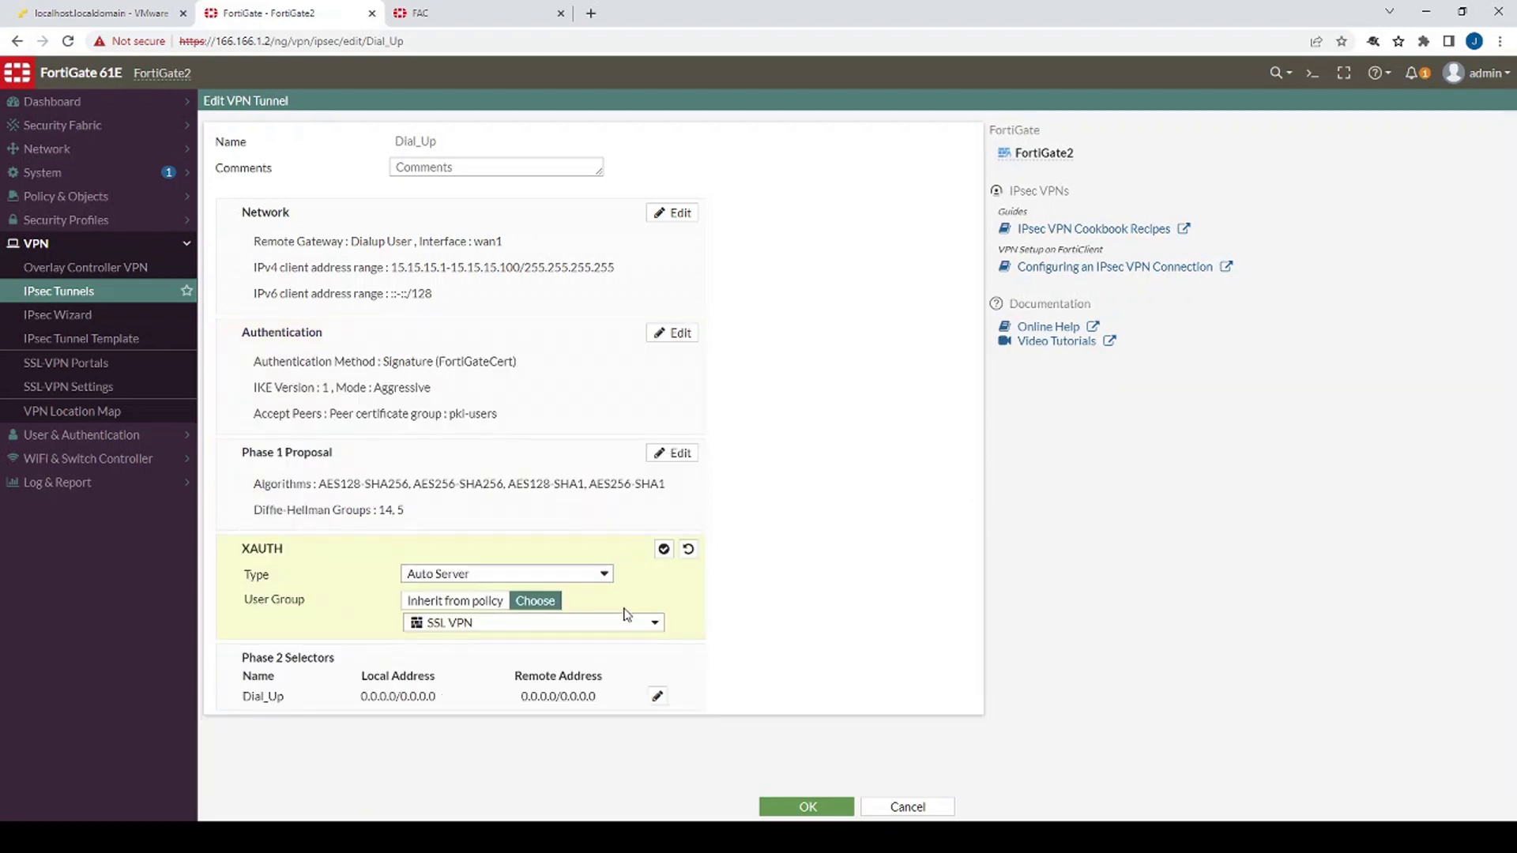
{"action": "left_click", "coordinate": [554, 581]}
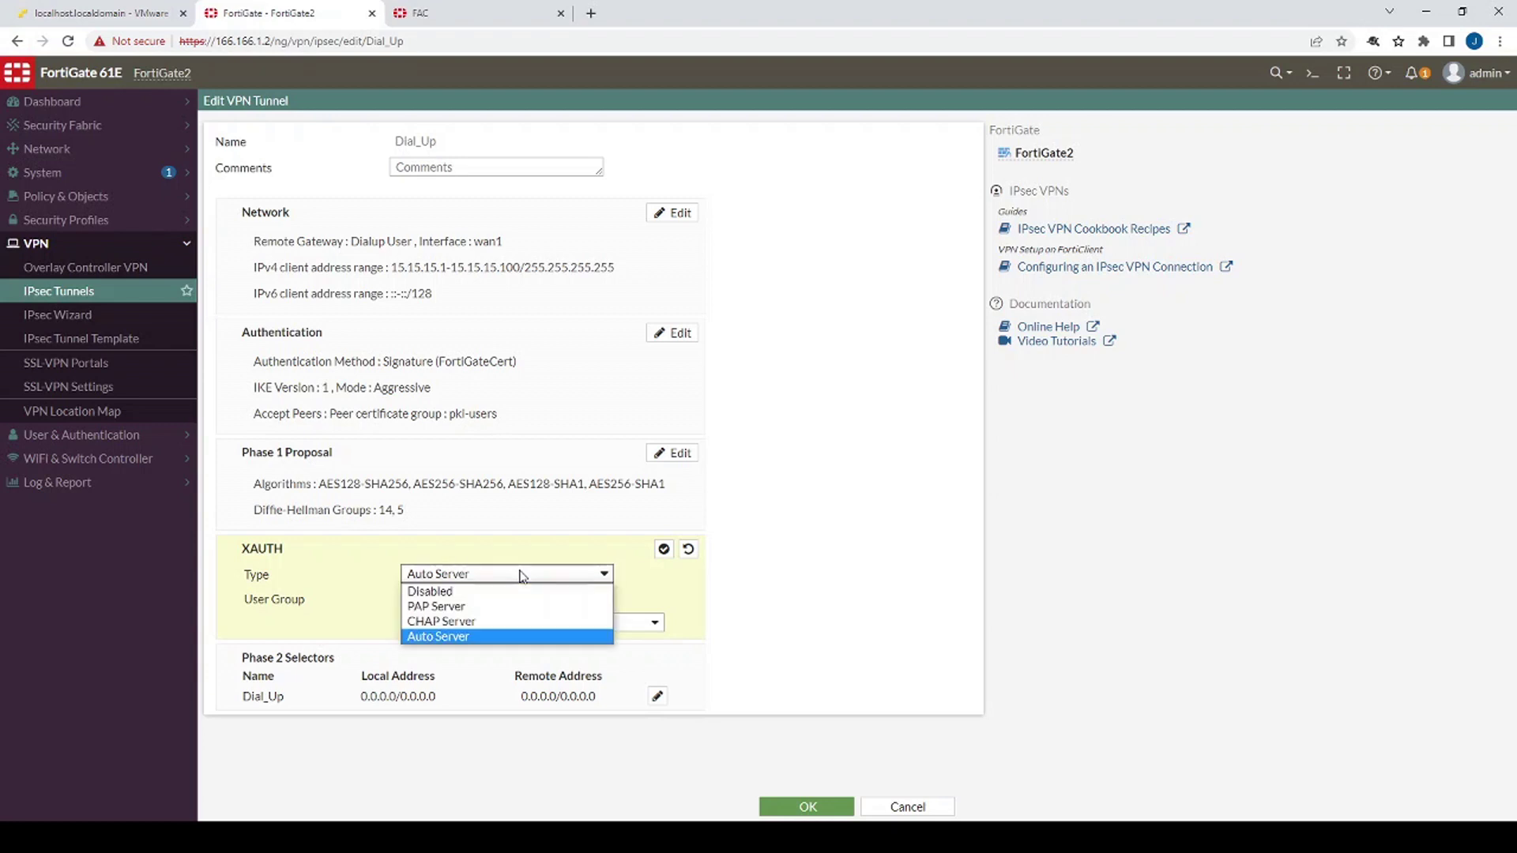
{"action": "left_click", "coordinate": [436, 590]}
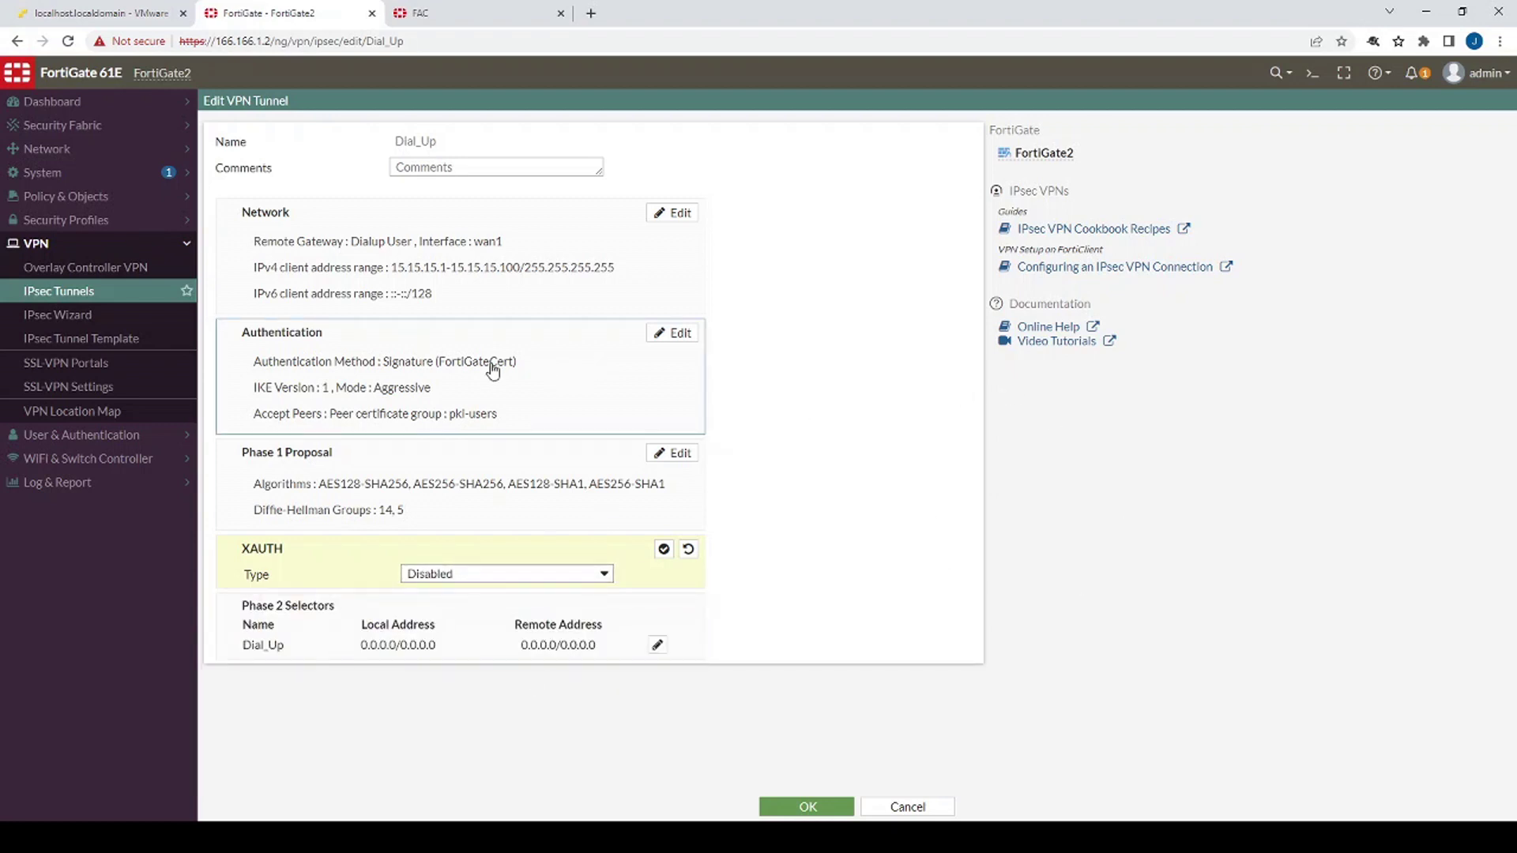
- Review the tunnel's authentication settings against UserCert1 on FortiAuthenticator
{"action": "left_click", "coordinate": [484, 406]}
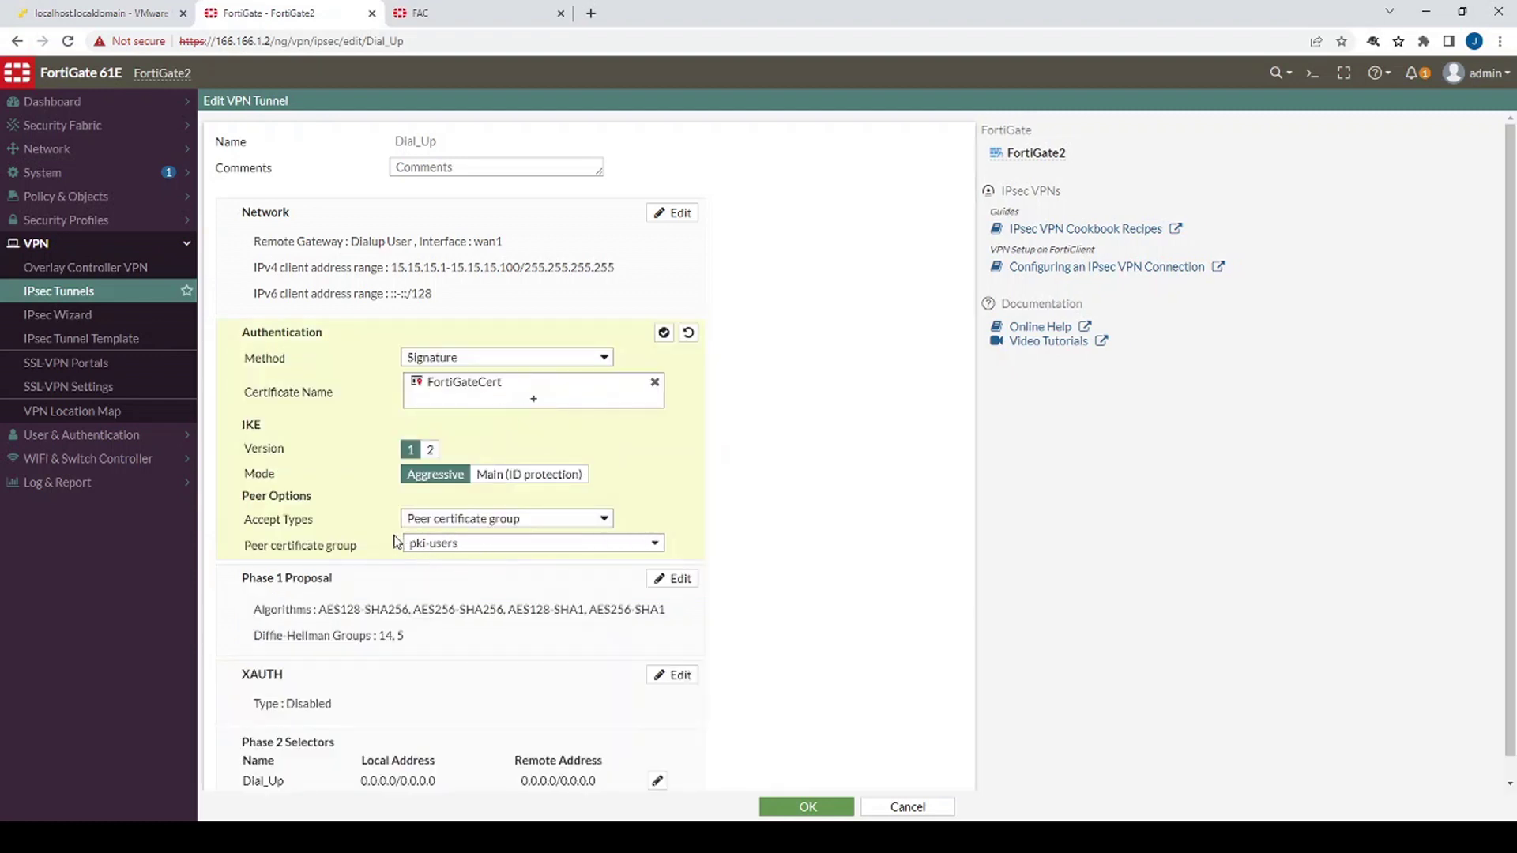
{"action": "mouse_move", "coordinate": [429, 556]}
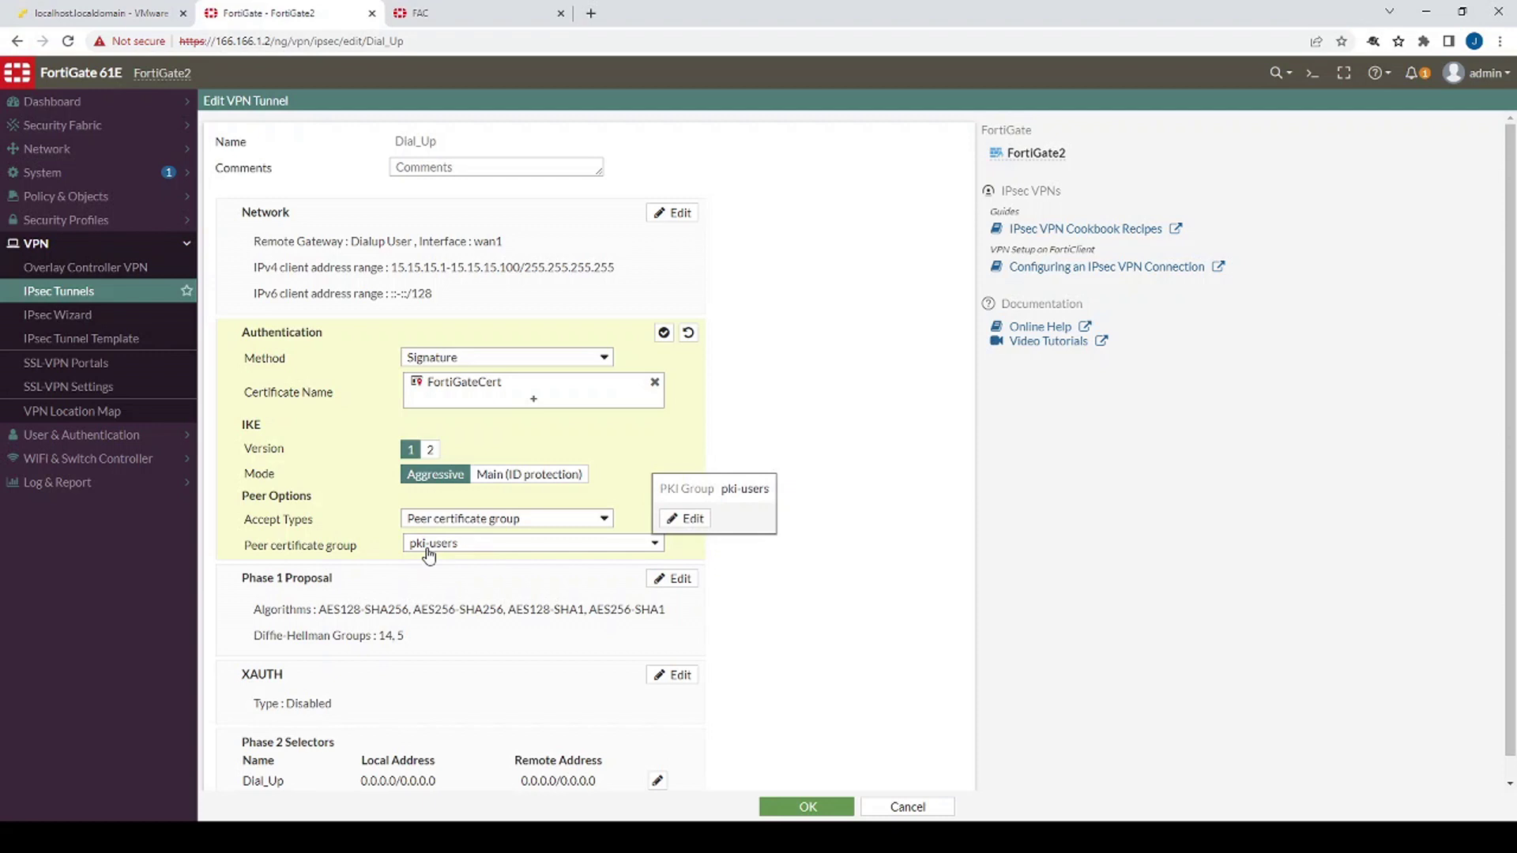
{"action": "left_click", "coordinate": [474, 12]}
{"action": "left_click", "coordinate": [320, 13]}
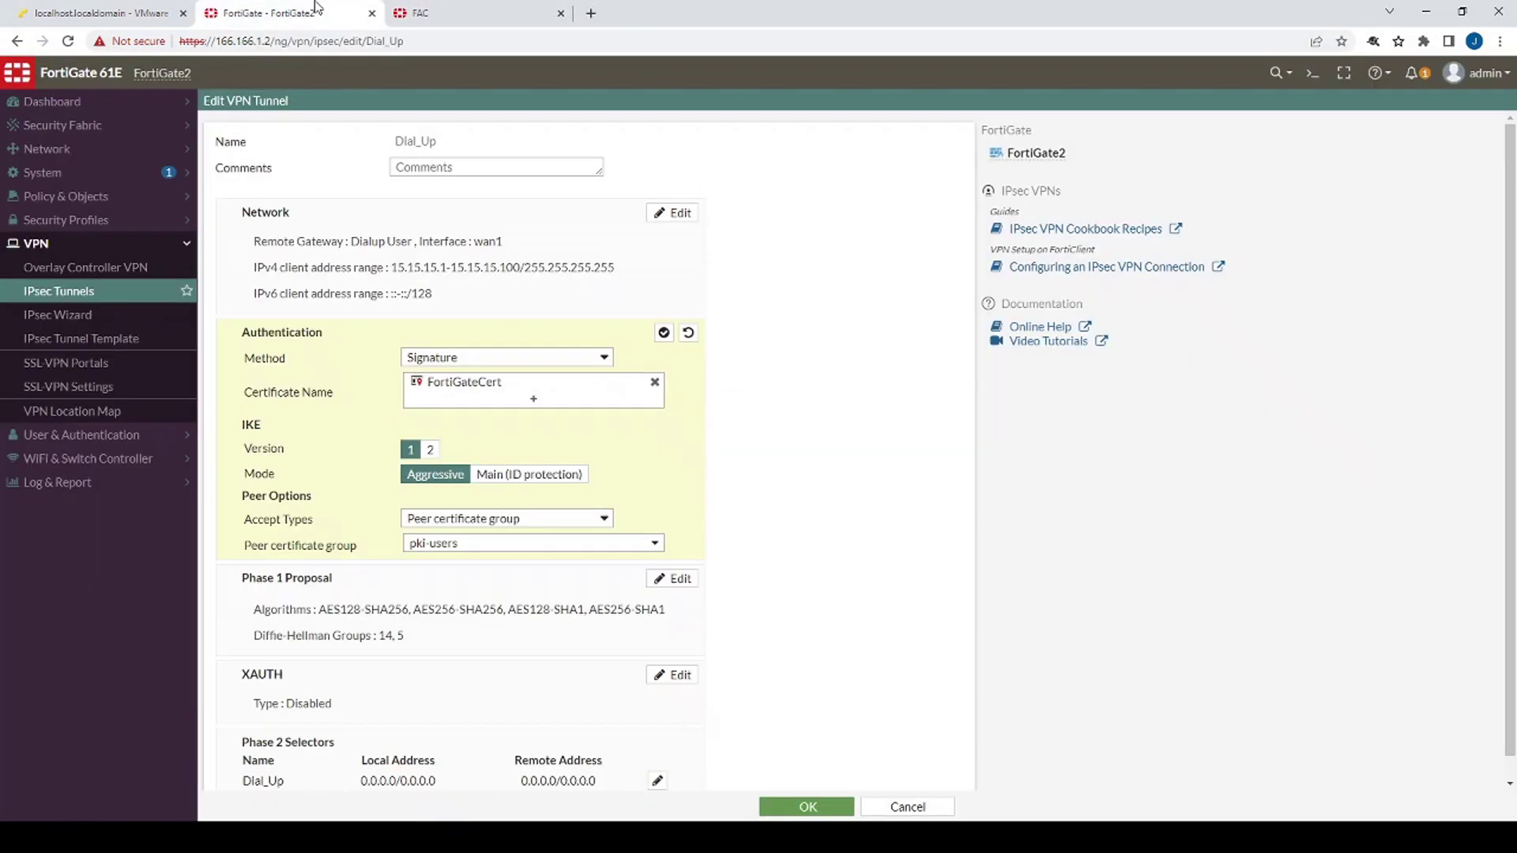
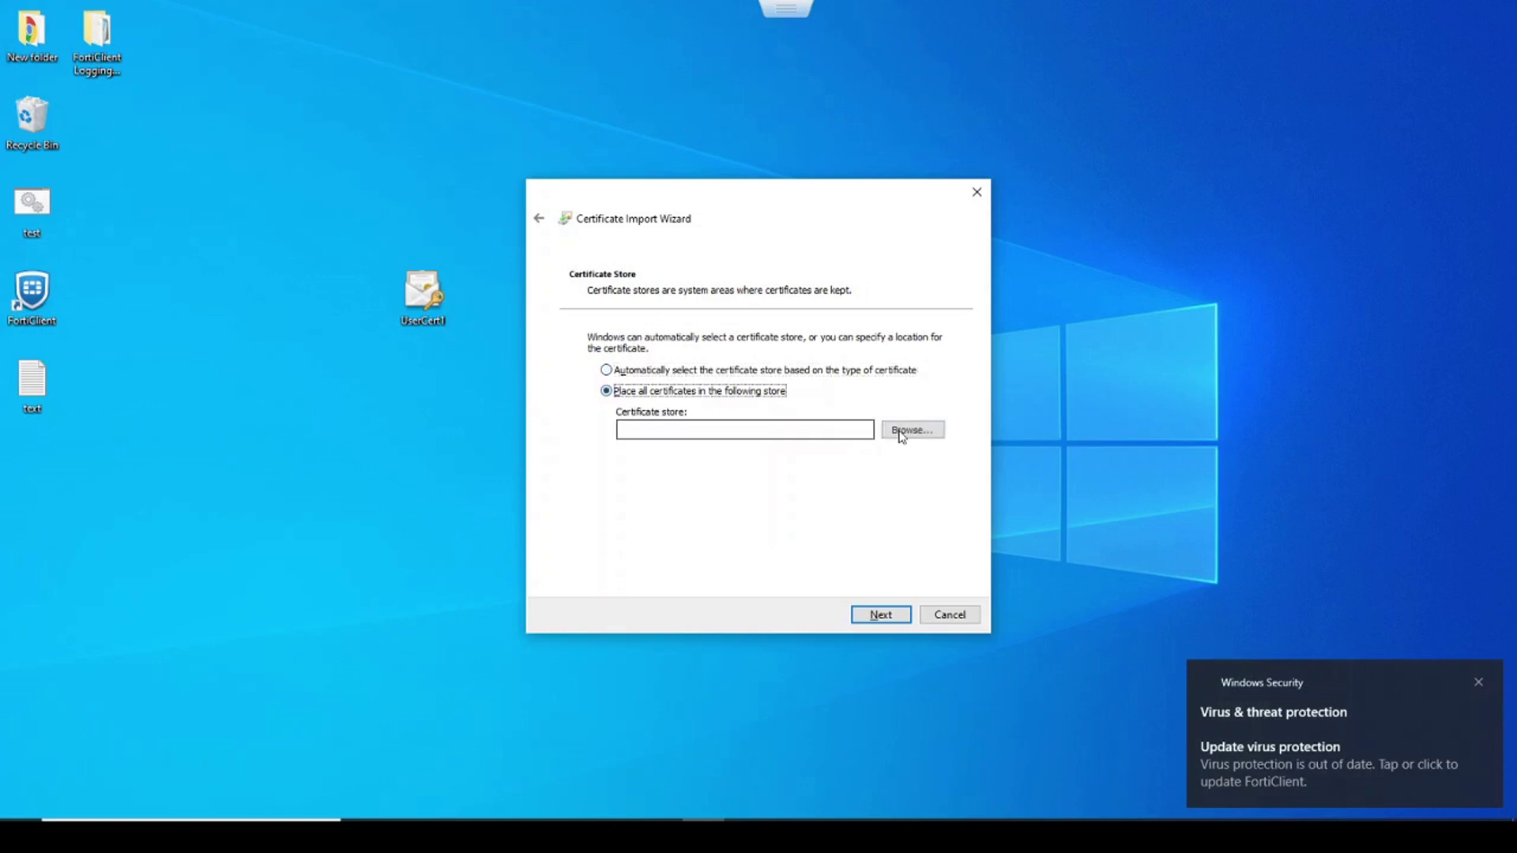
- Import UserCert1 into the Personal store and acknowledge the successful import message
{"action": "left_click", "coordinate": [912, 429]}
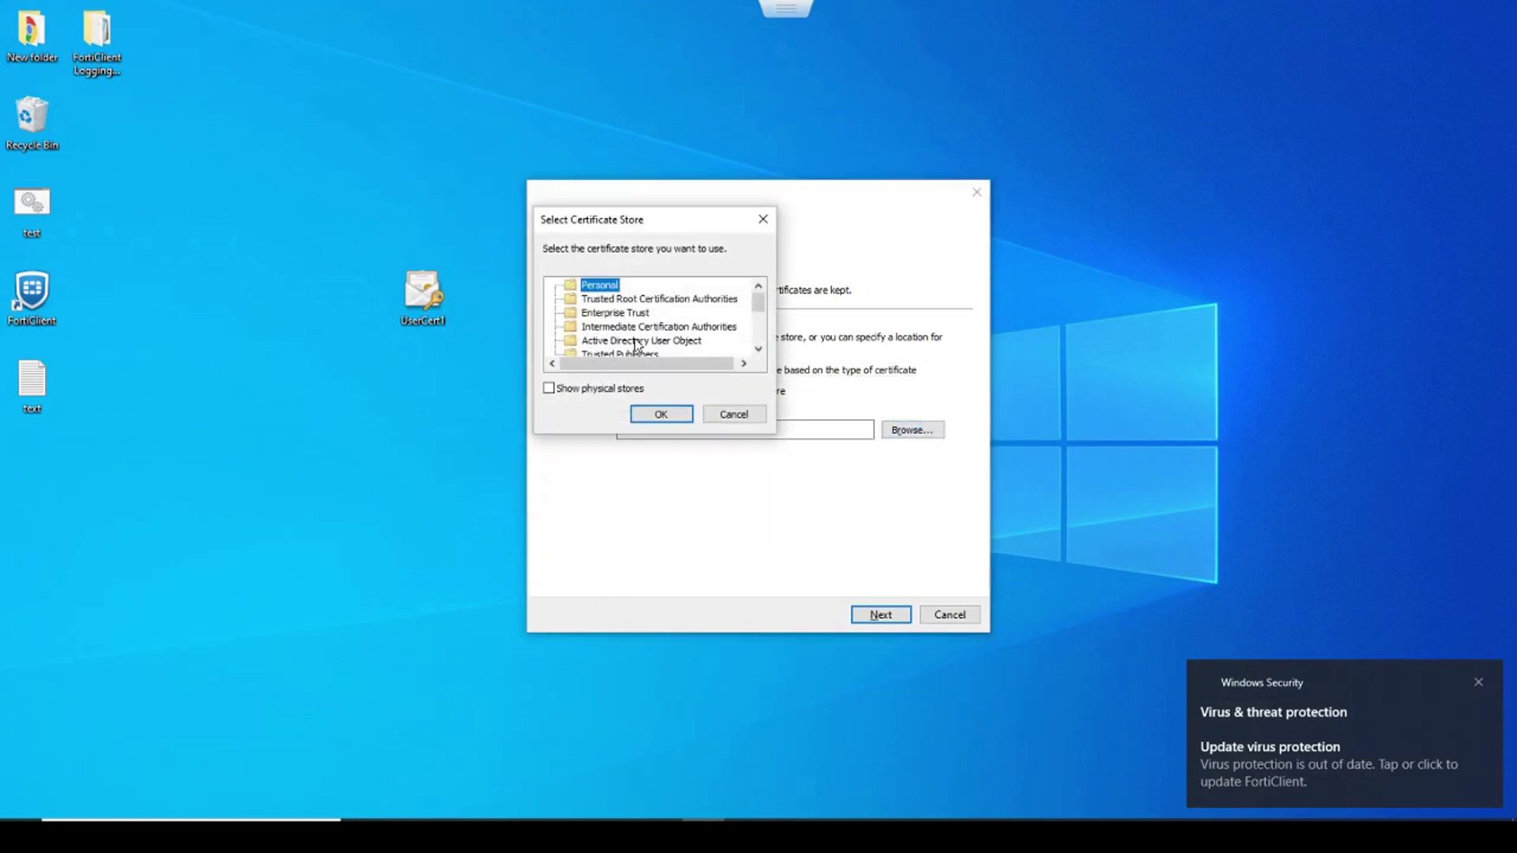
{"action": "left_click", "coordinate": [661, 414]}
{"action": "left_click", "coordinate": [881, 616]}
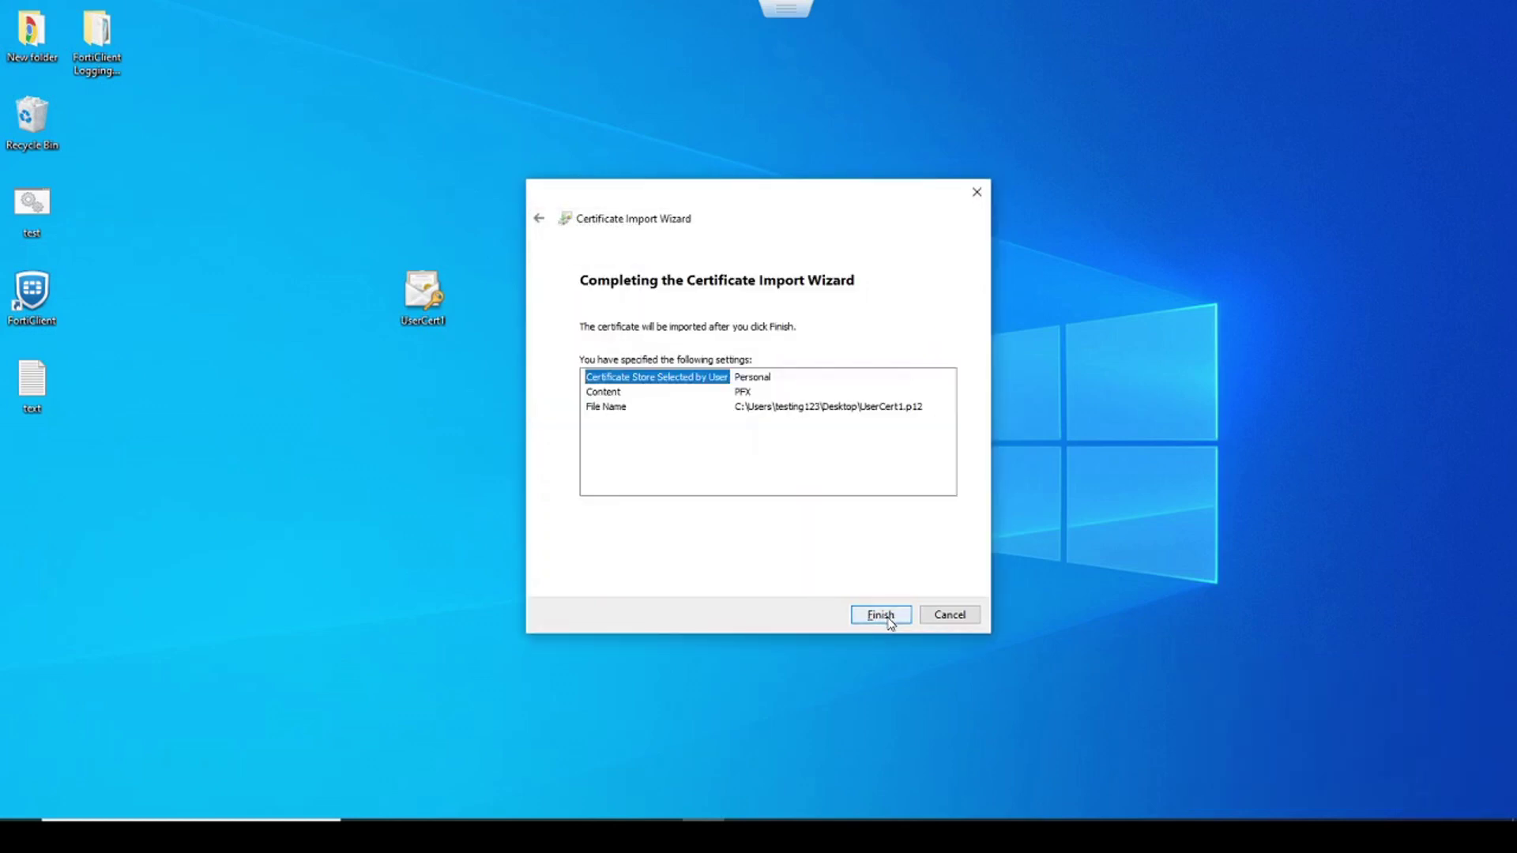
{"action": "left_click", "coordinate": [882, 616]}
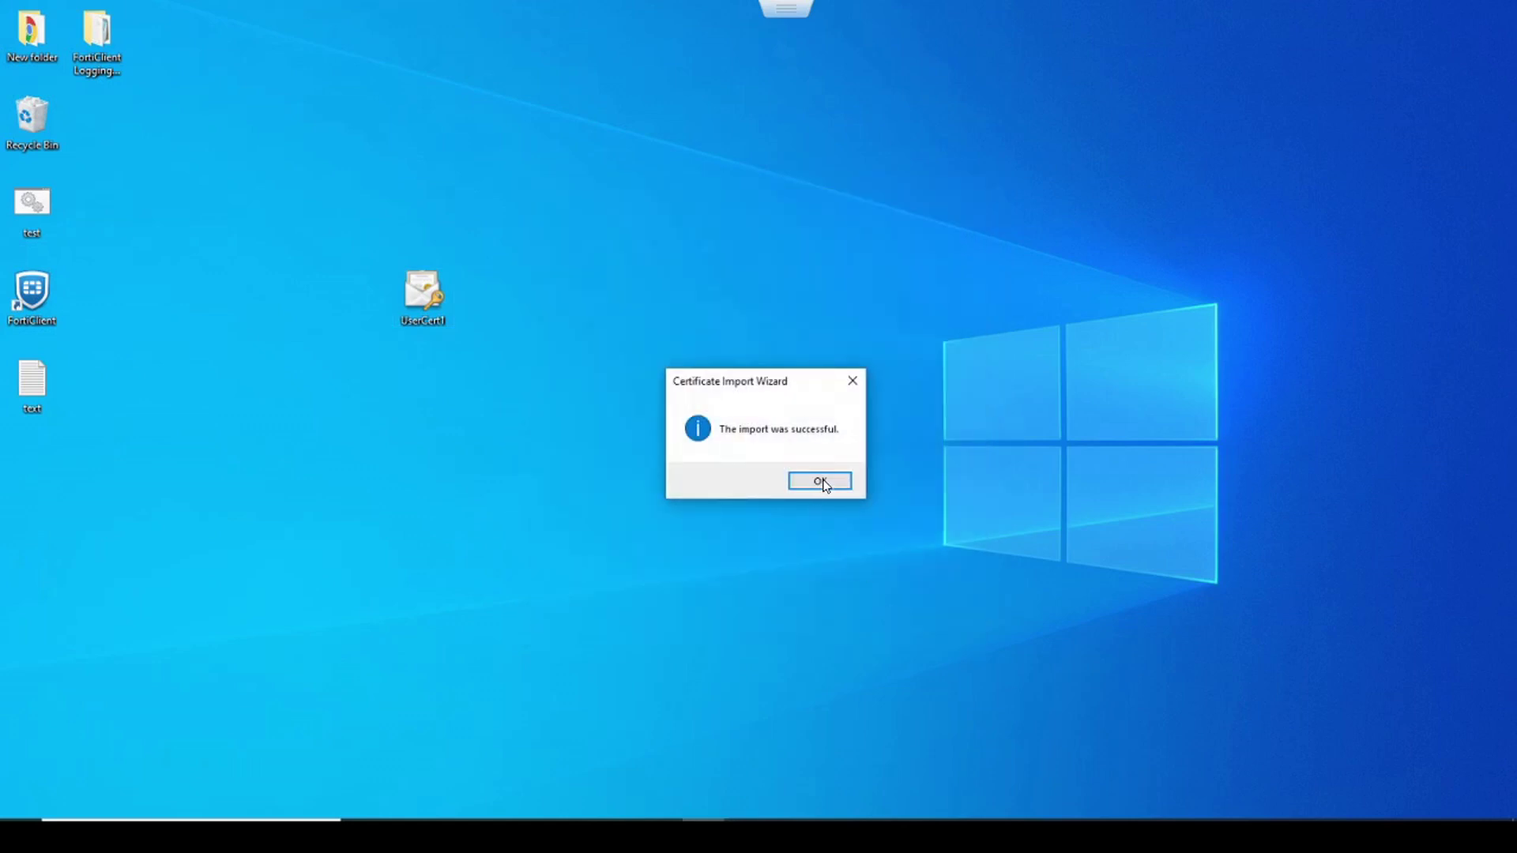
{"action": "left_click", "coordinate": [819, 482]}
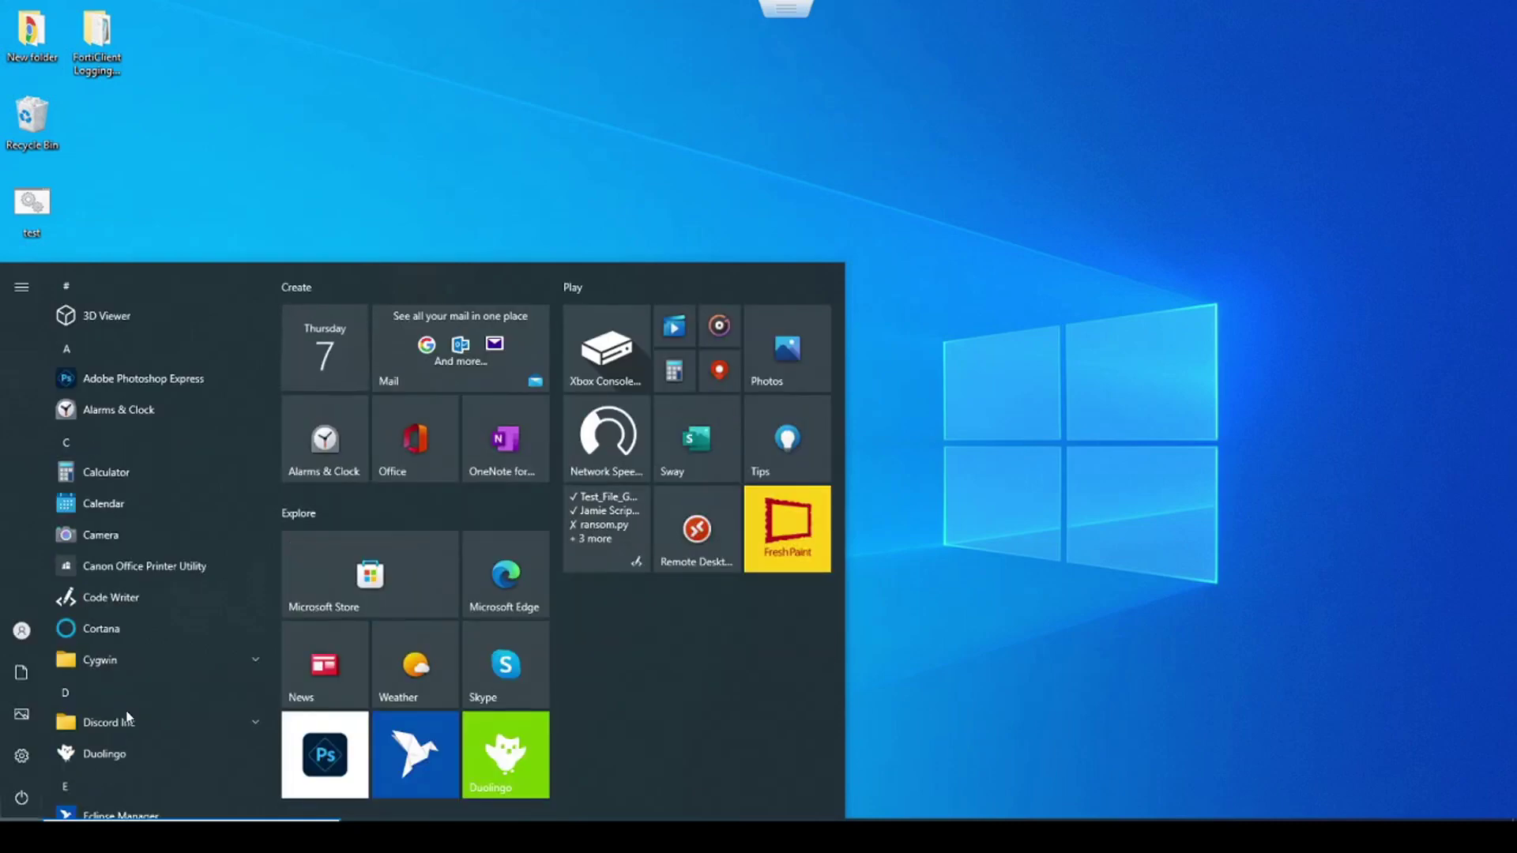
- Launch mmc as administrator and add the Certificates snap-in for My user account
{"action": "type", "text": "mmc"}
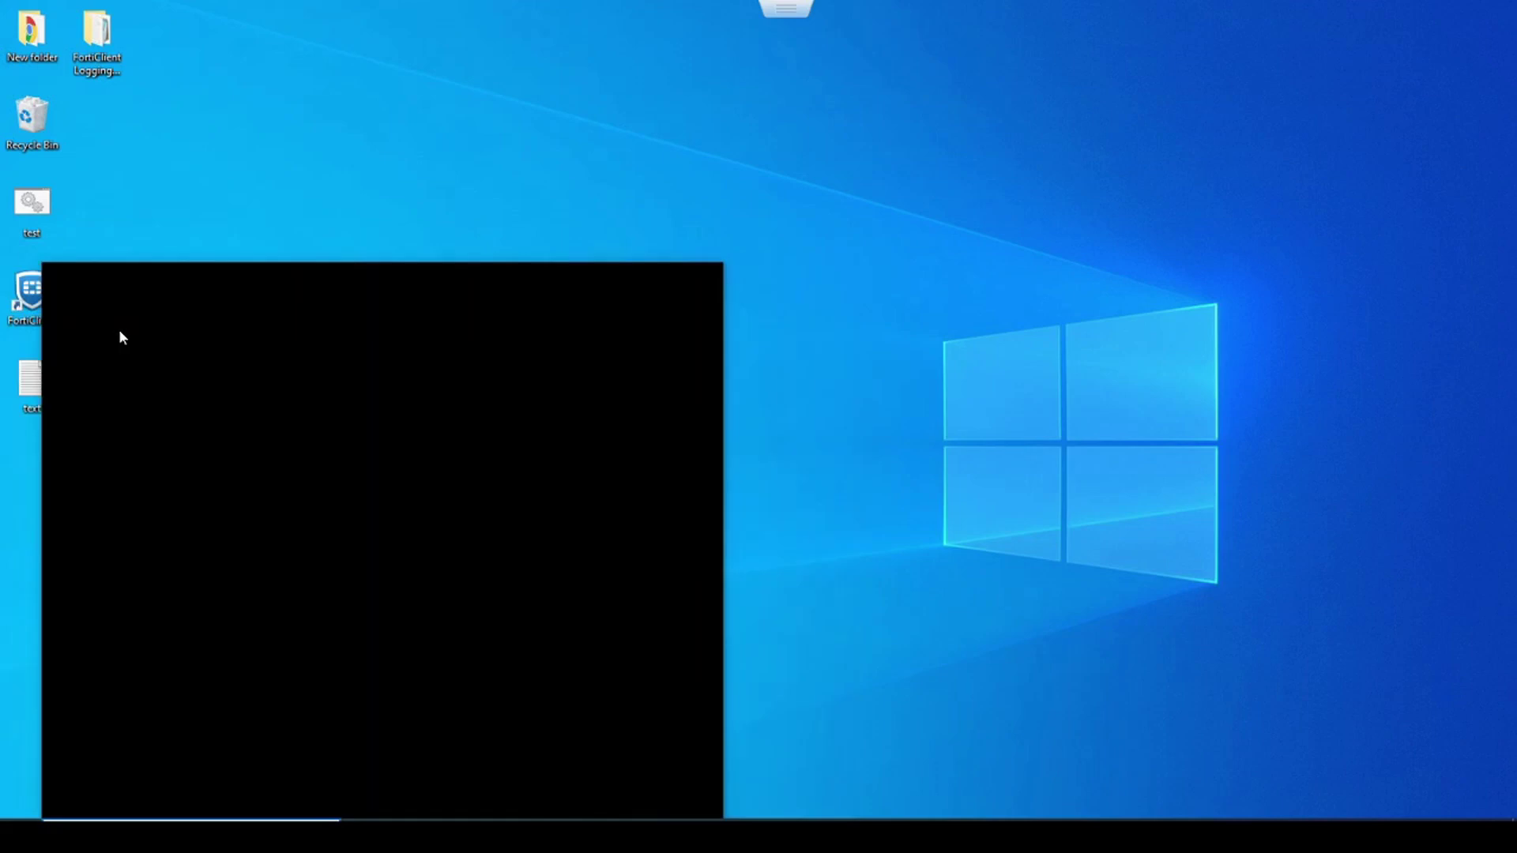
{"action": "left_click", "coordinate": [138, 372]}
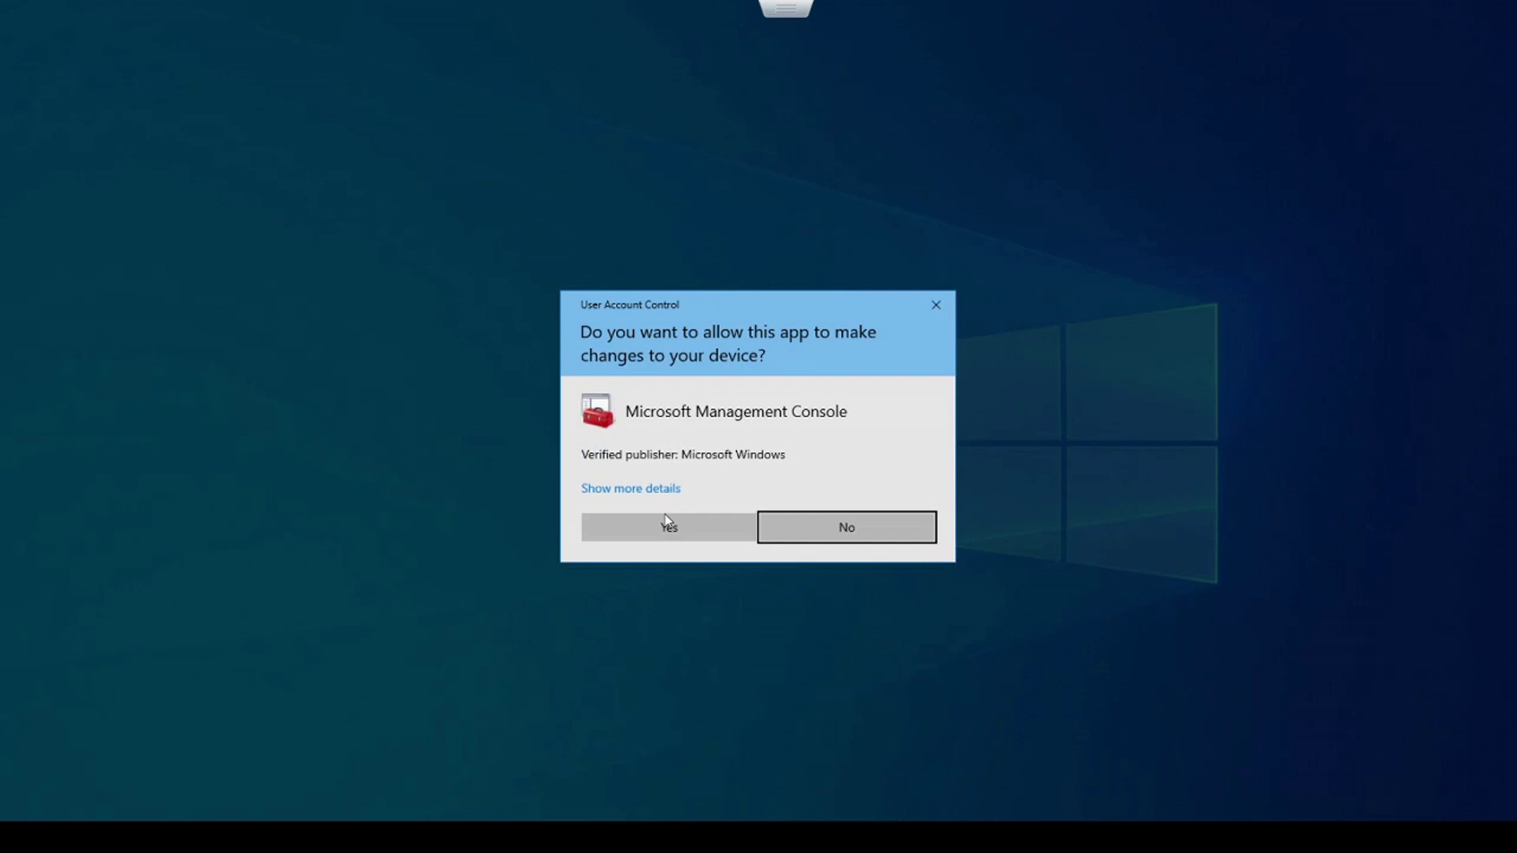
{"action": "left_click", "coordinate": [666, 524]}
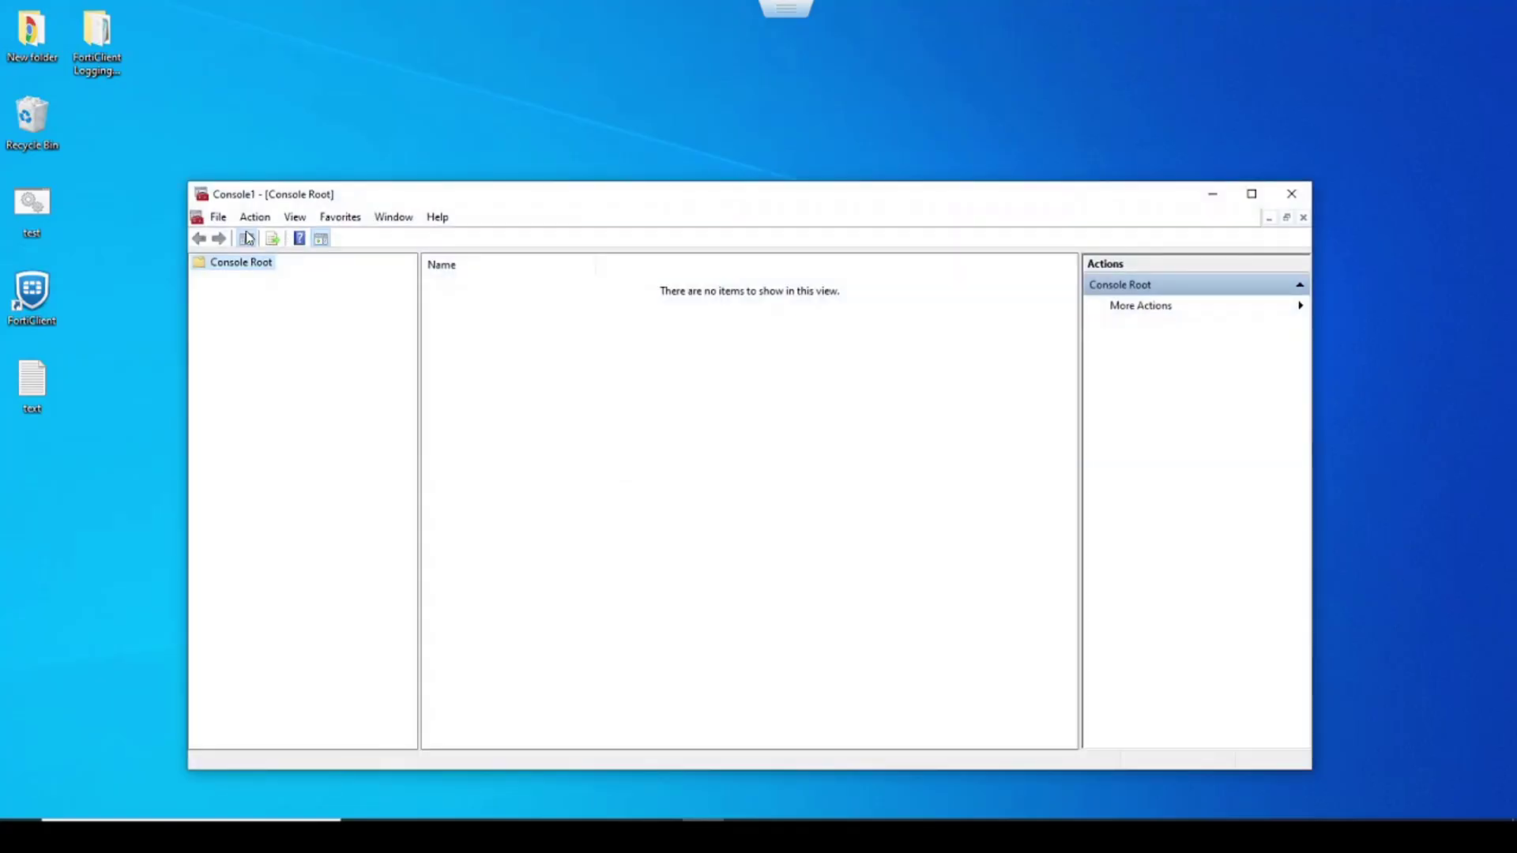
{"action": "left_click", "coordinate": [221, 218]}
{"action": "left_click", "coordinate": [275, 324]}
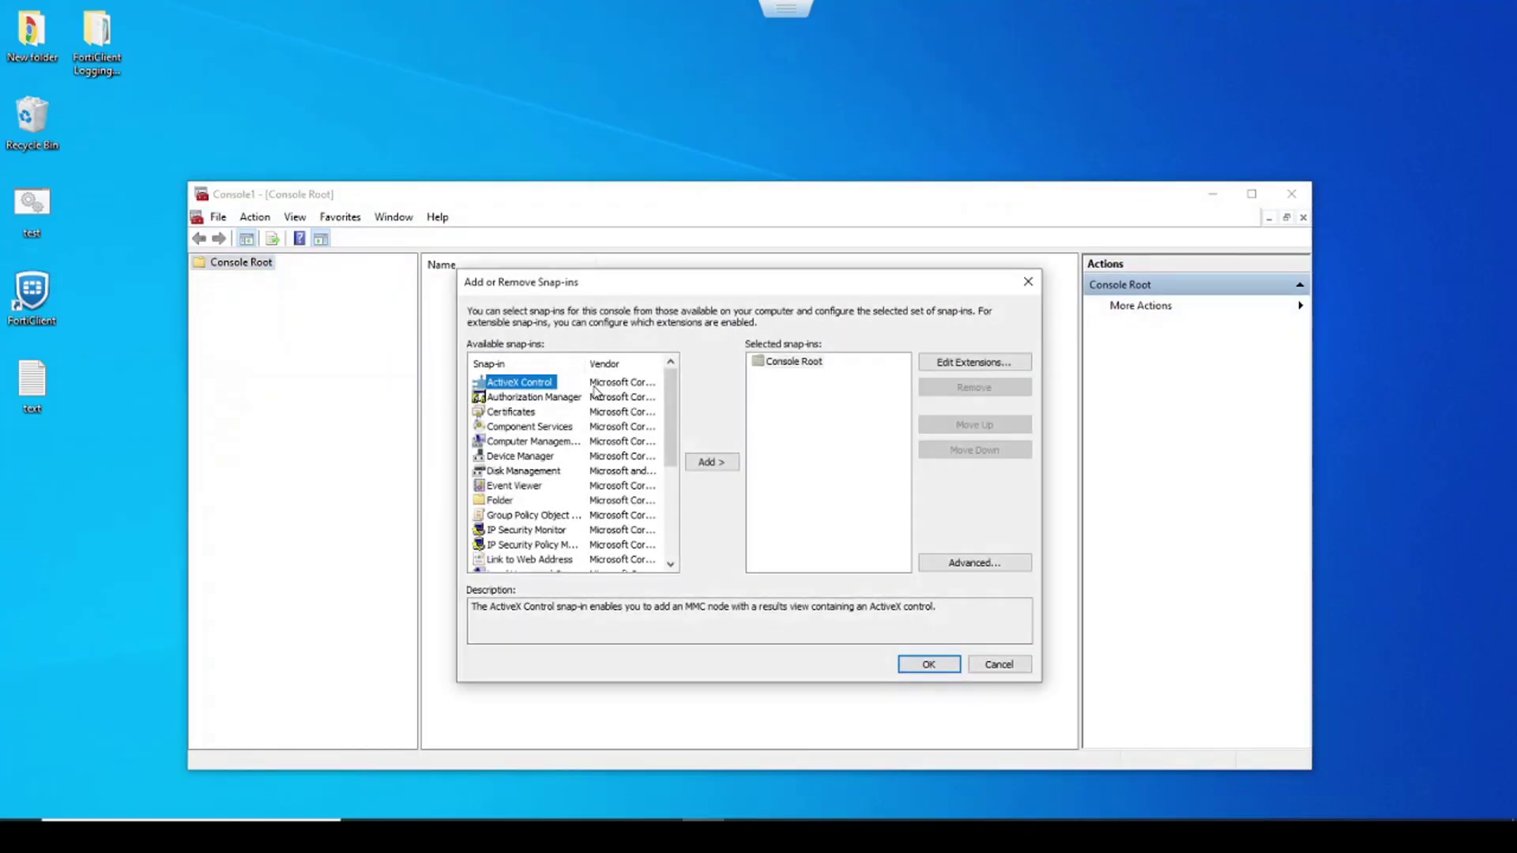
{"action": "double_click", "coordinate": [518, 412]}
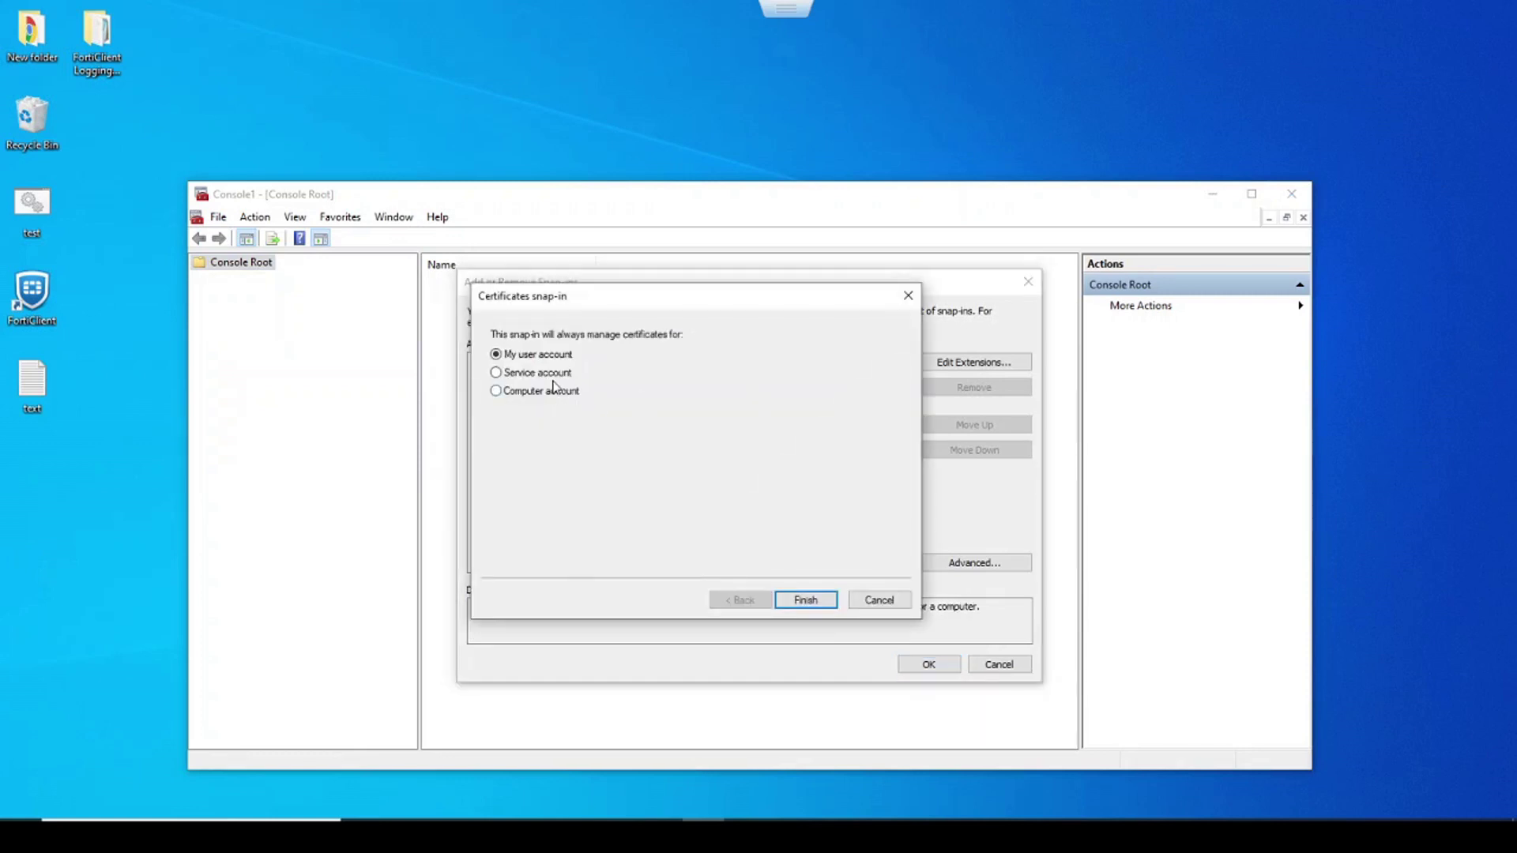
{"action": "left_click", "coordinate": [805, 600]}
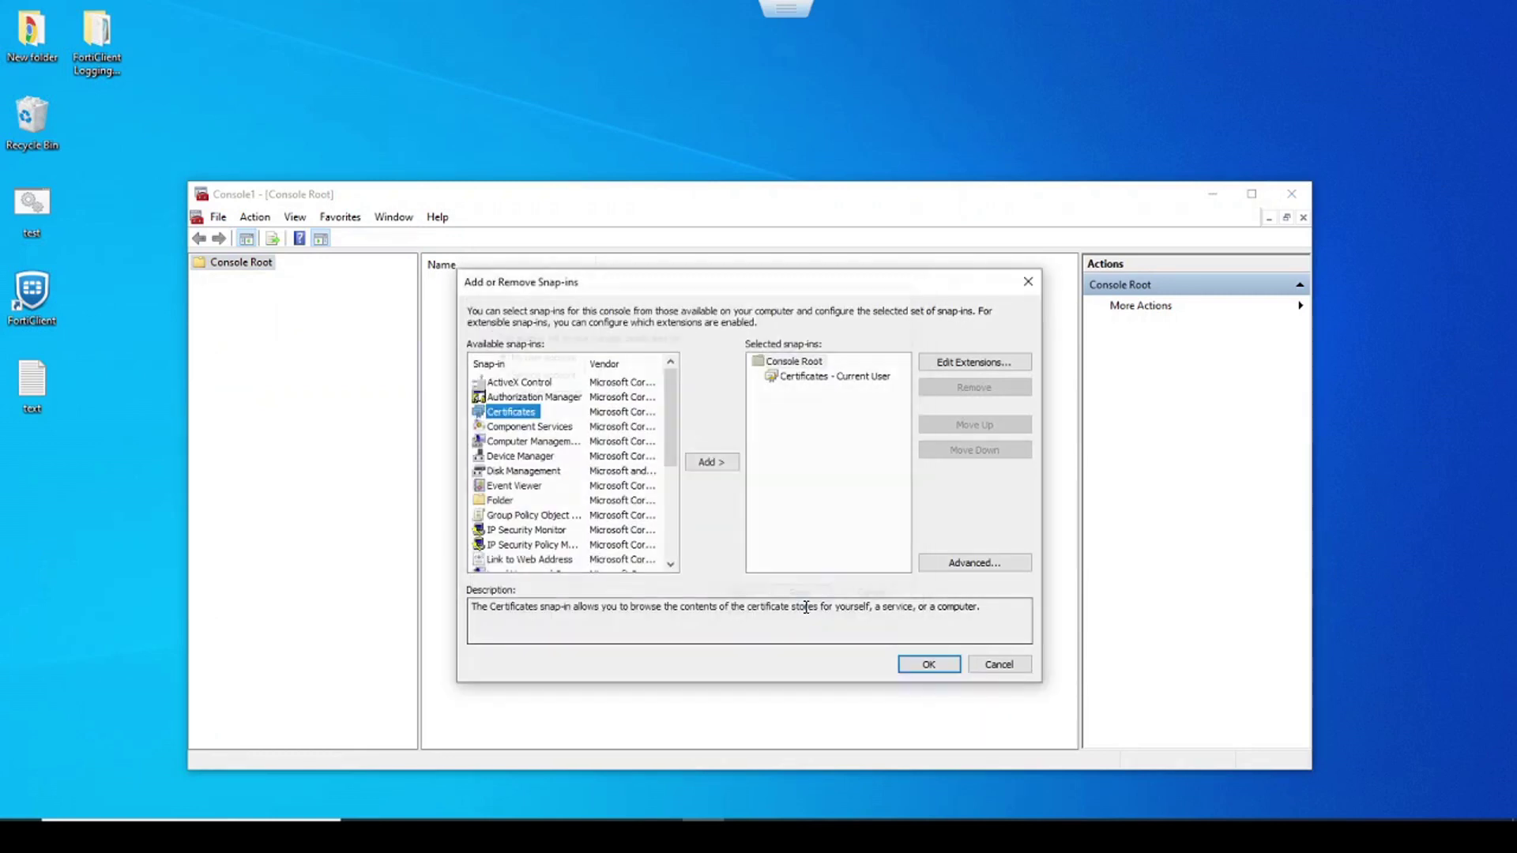
{"action": "left_click", "coordinate": [924, 665]}
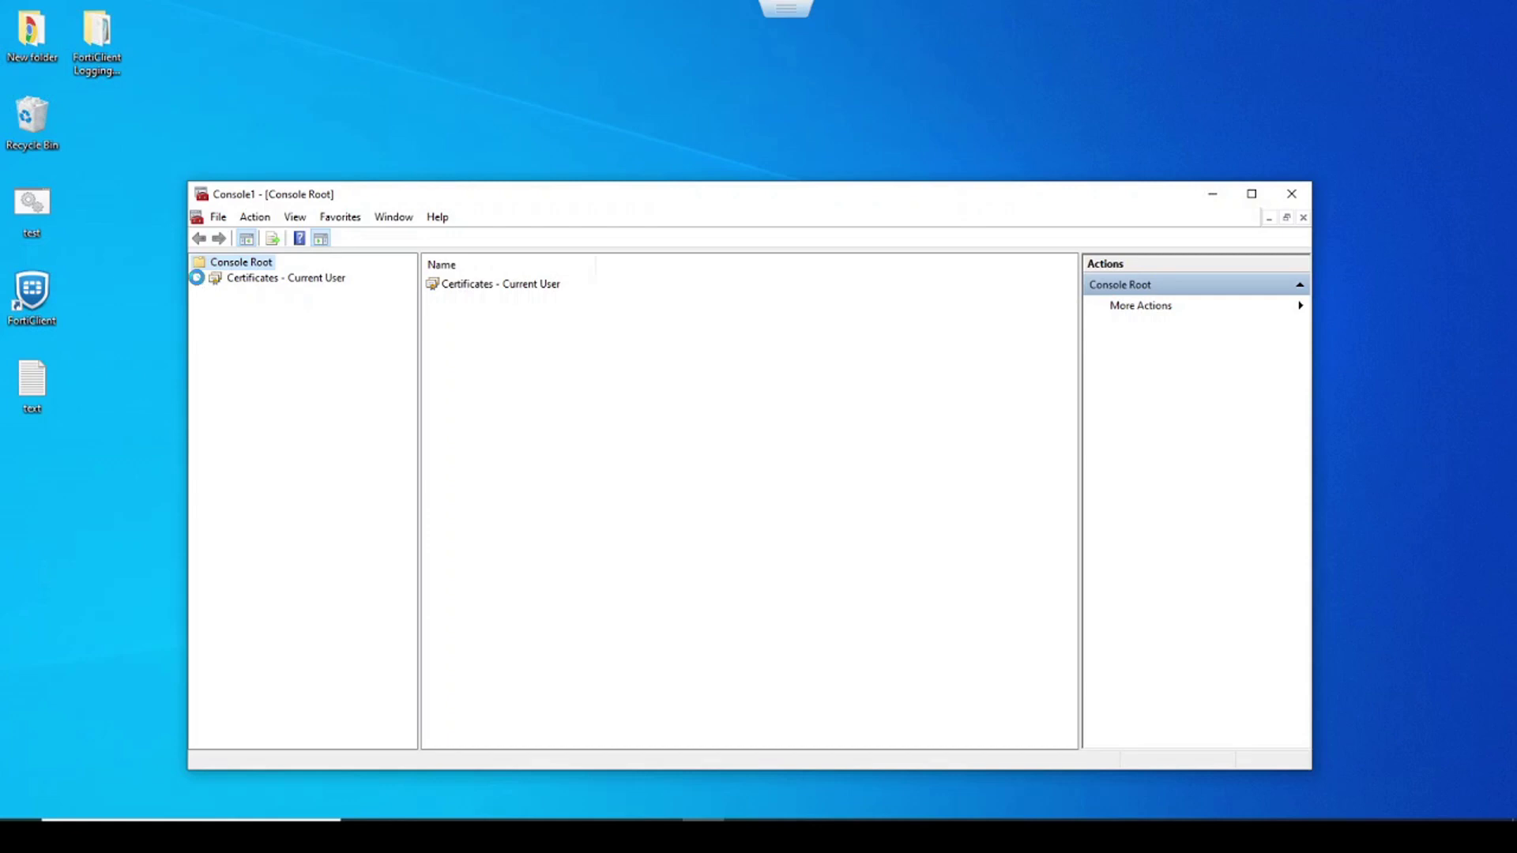
- Open UserCert1 from Personal > Certificates and check its Subject (CN = UserCert1) in Details
{"action": "left_click", "coordinate": [198, 278]}
{"action": "left_click", "coordinate": [272, 297]}
{"action": "double_click", "coordinate": [461, 287]}
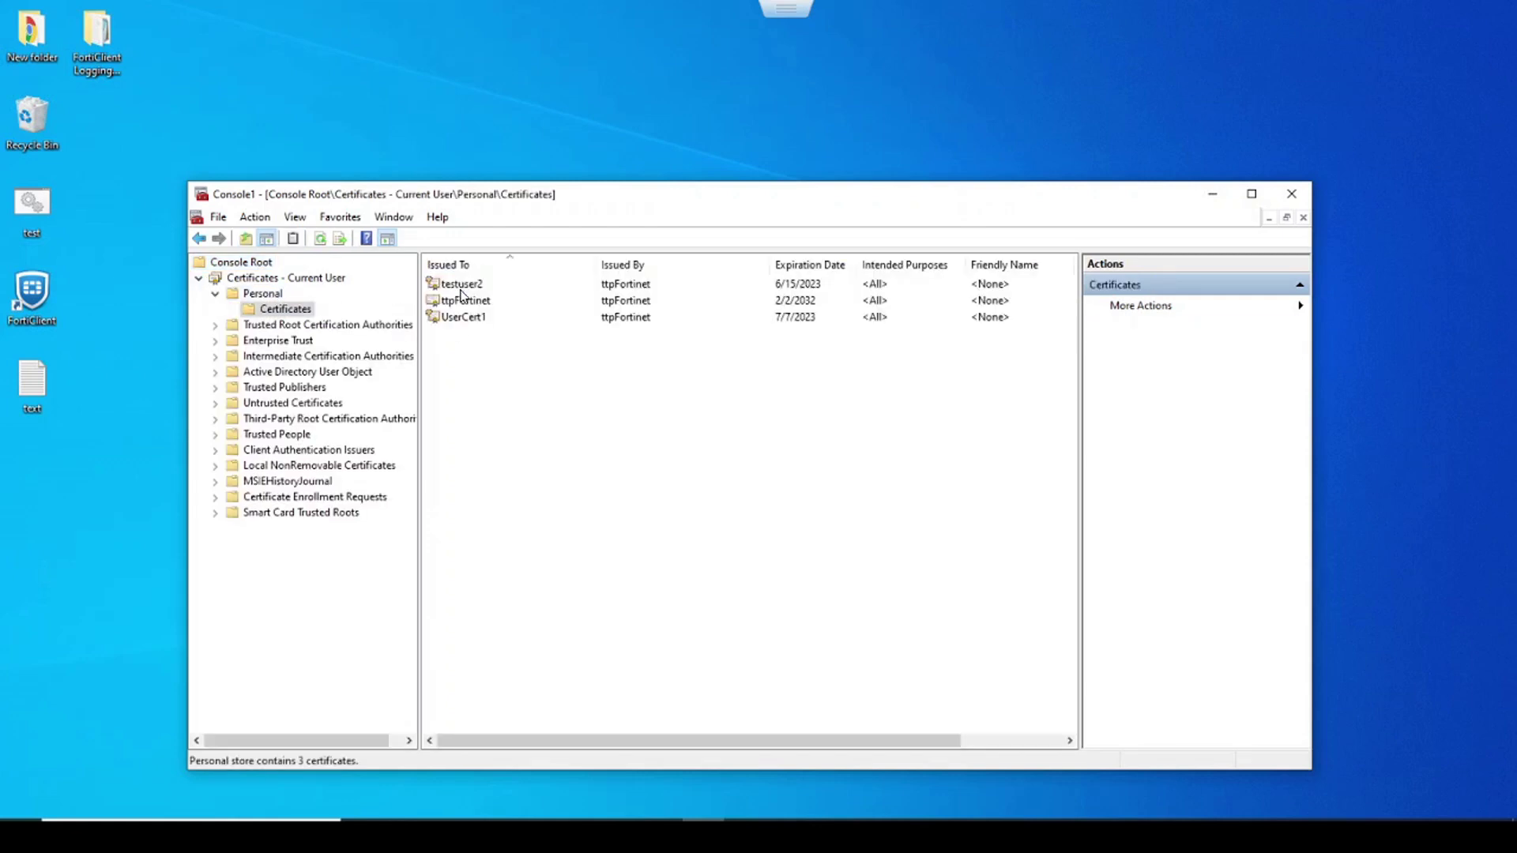
{"action": "left_click", "coordinate": [472, 318]}
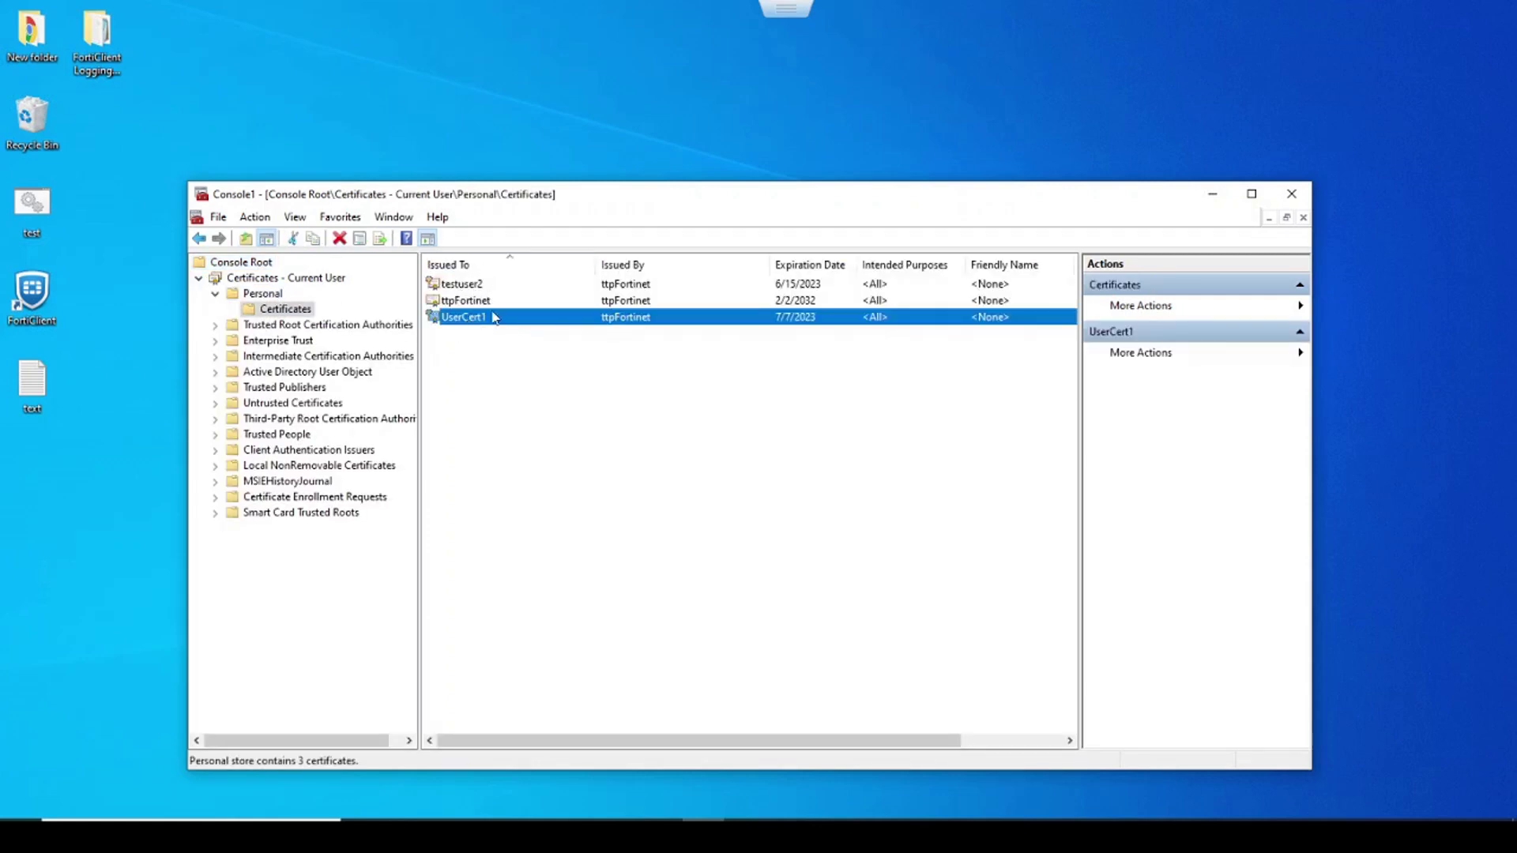
{"action": "double_click", "coordinate": [478, 320]}
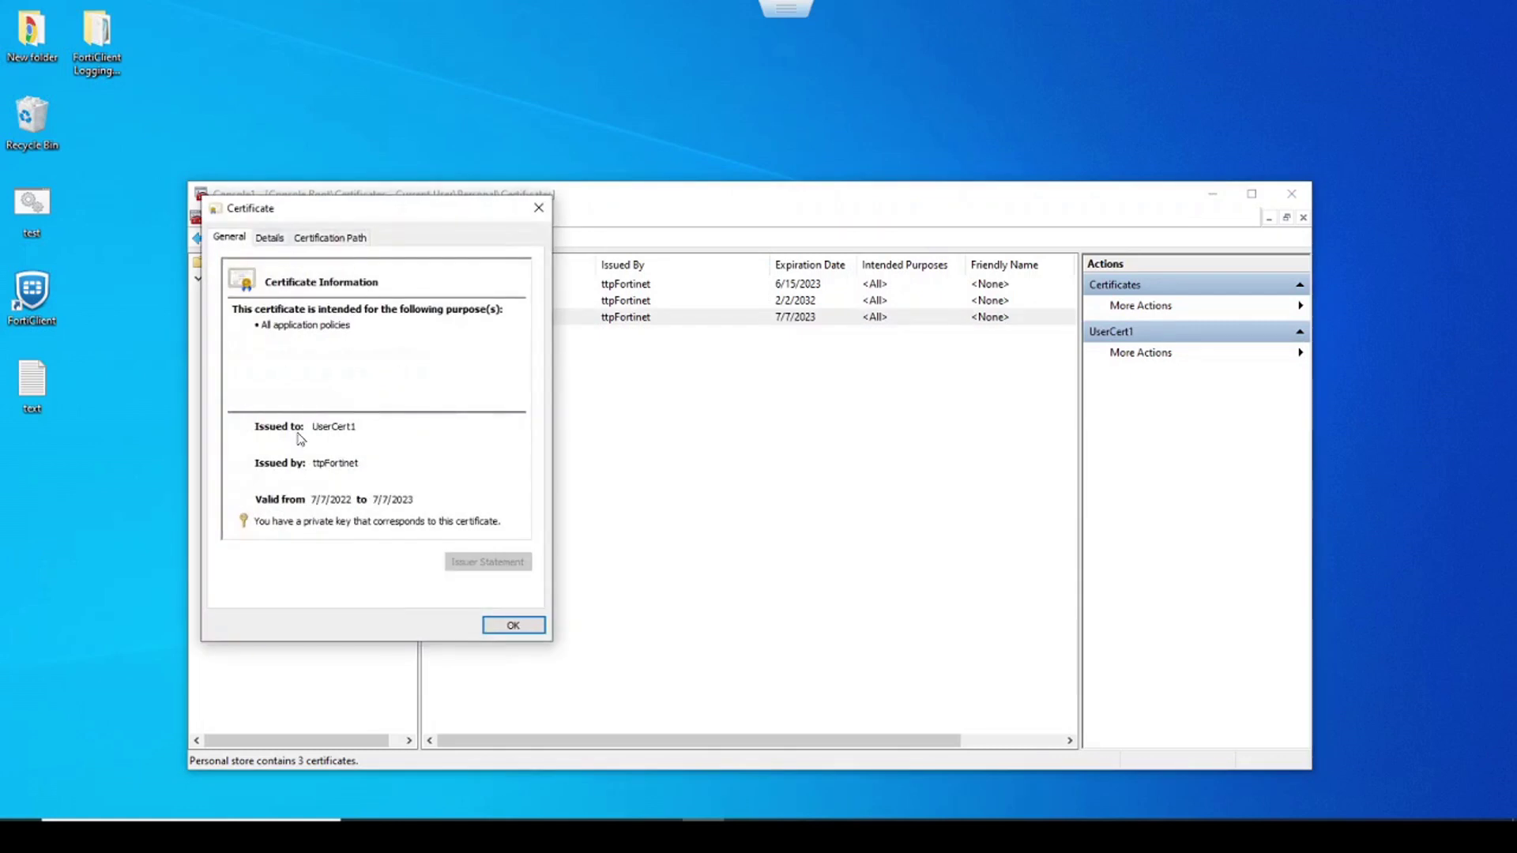
{"action": "left_click", "coordinate": [270, 238]}
{"action": "scroll", "coordinate": [345, 372], "scroll_direction": "down", "scroll_amount": 3}
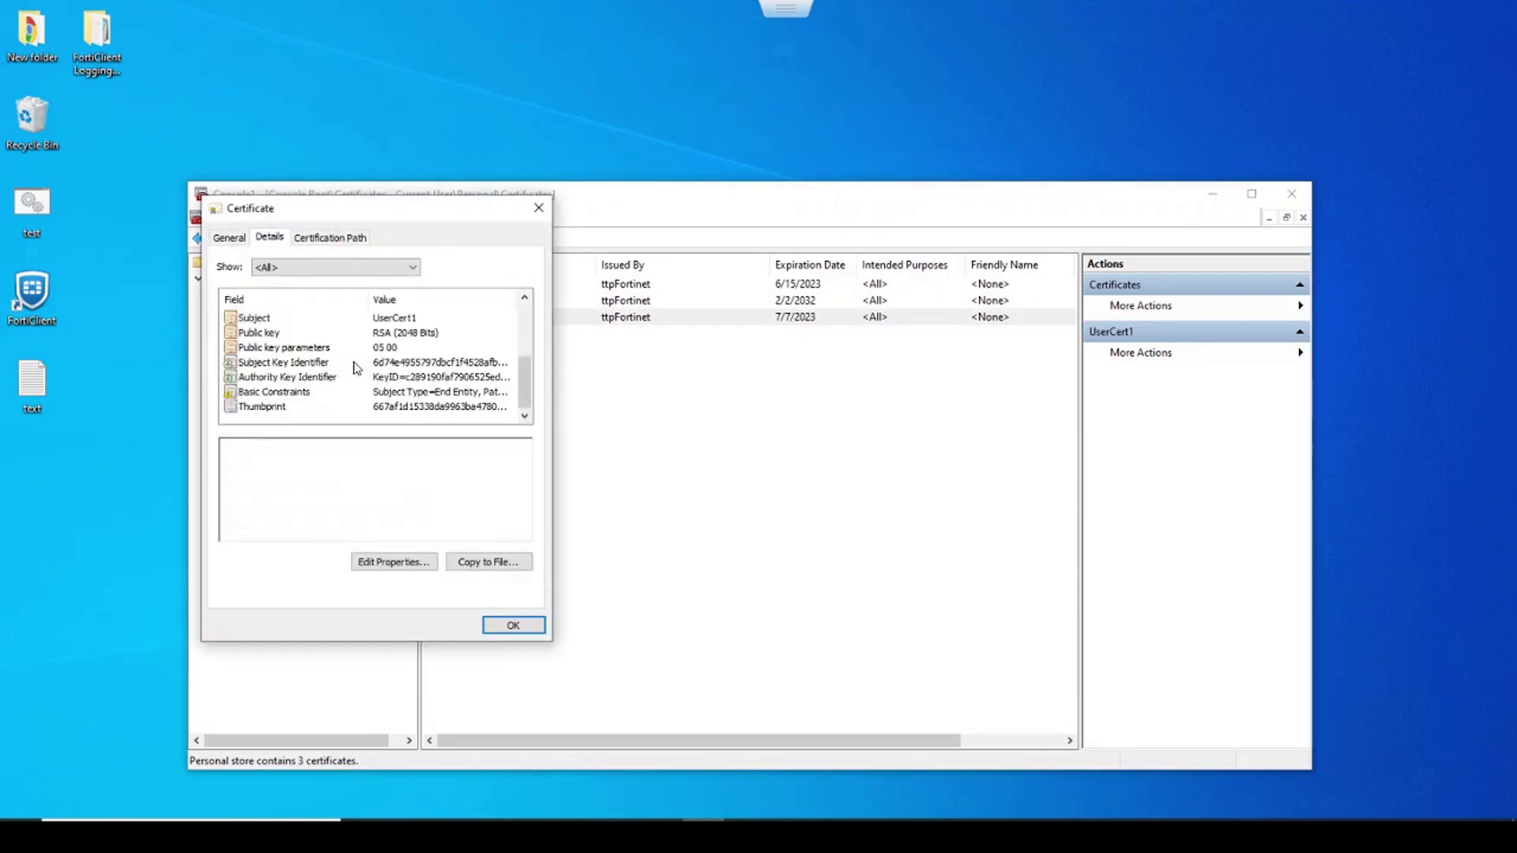
{"action": "left_click", "coordinate": [285, 364]}
{"action": "left_click", "coordinate": [288, 319]}
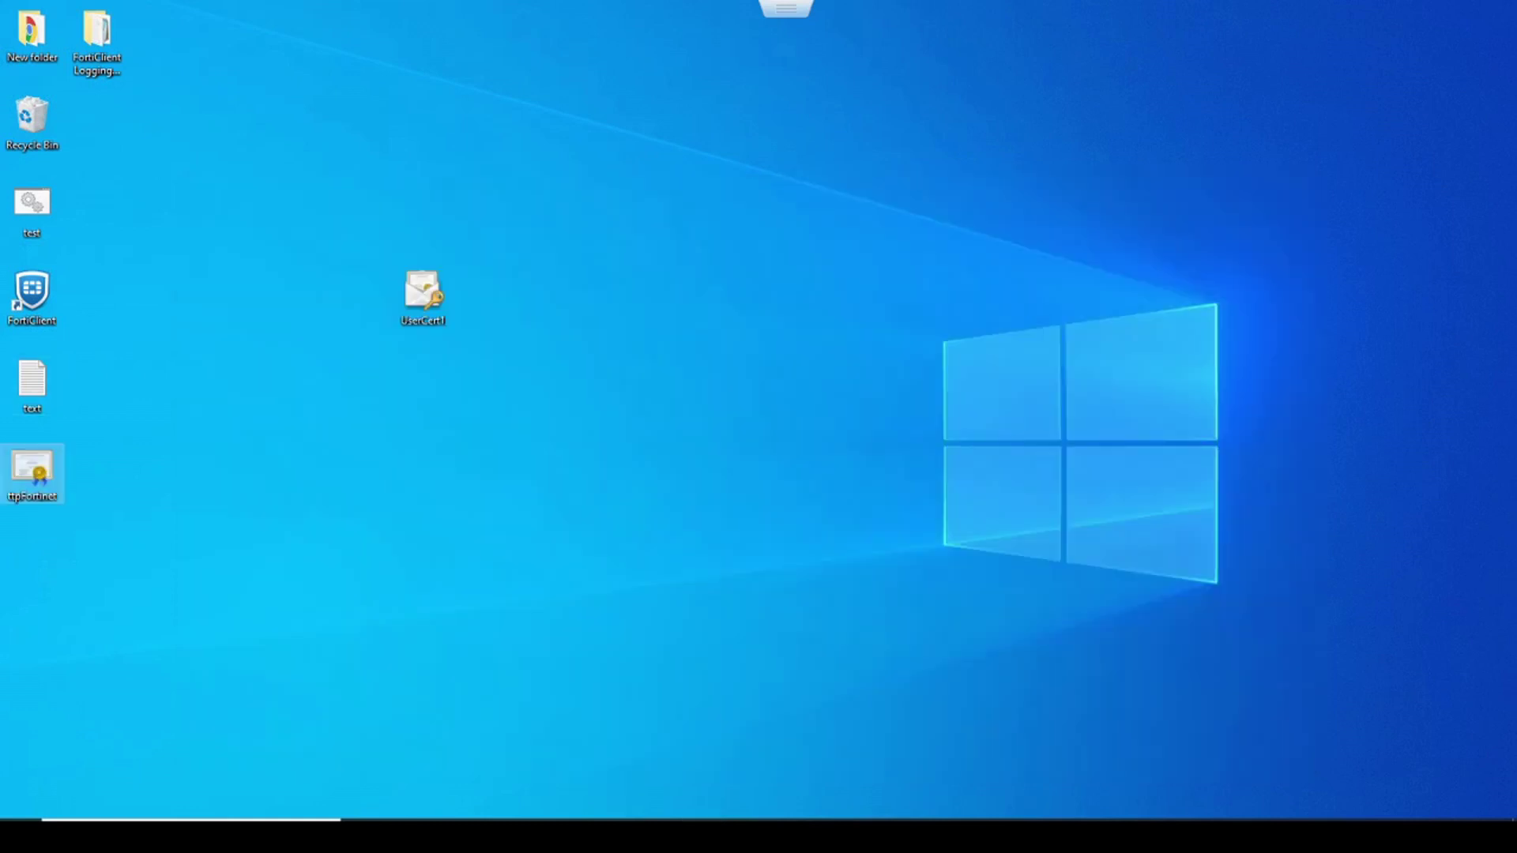
- Install ttpFortinet.crt for the current user into Trusted Root Certification Authorities
{"action": "double_click", "coordinate": [31, 472]}
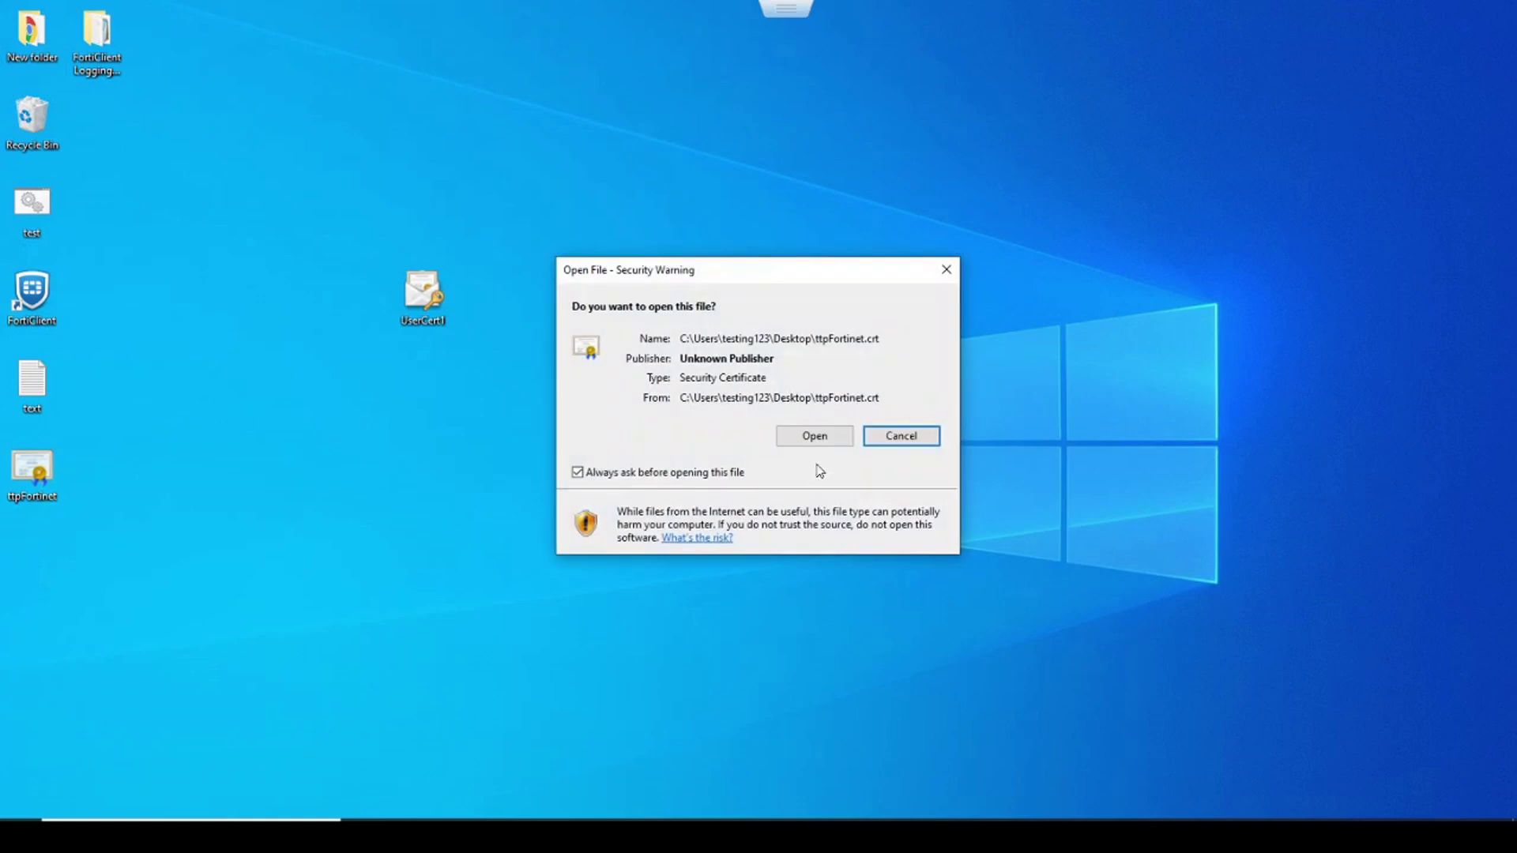
{"action": "left_click", "coordinate": [817, 444]}
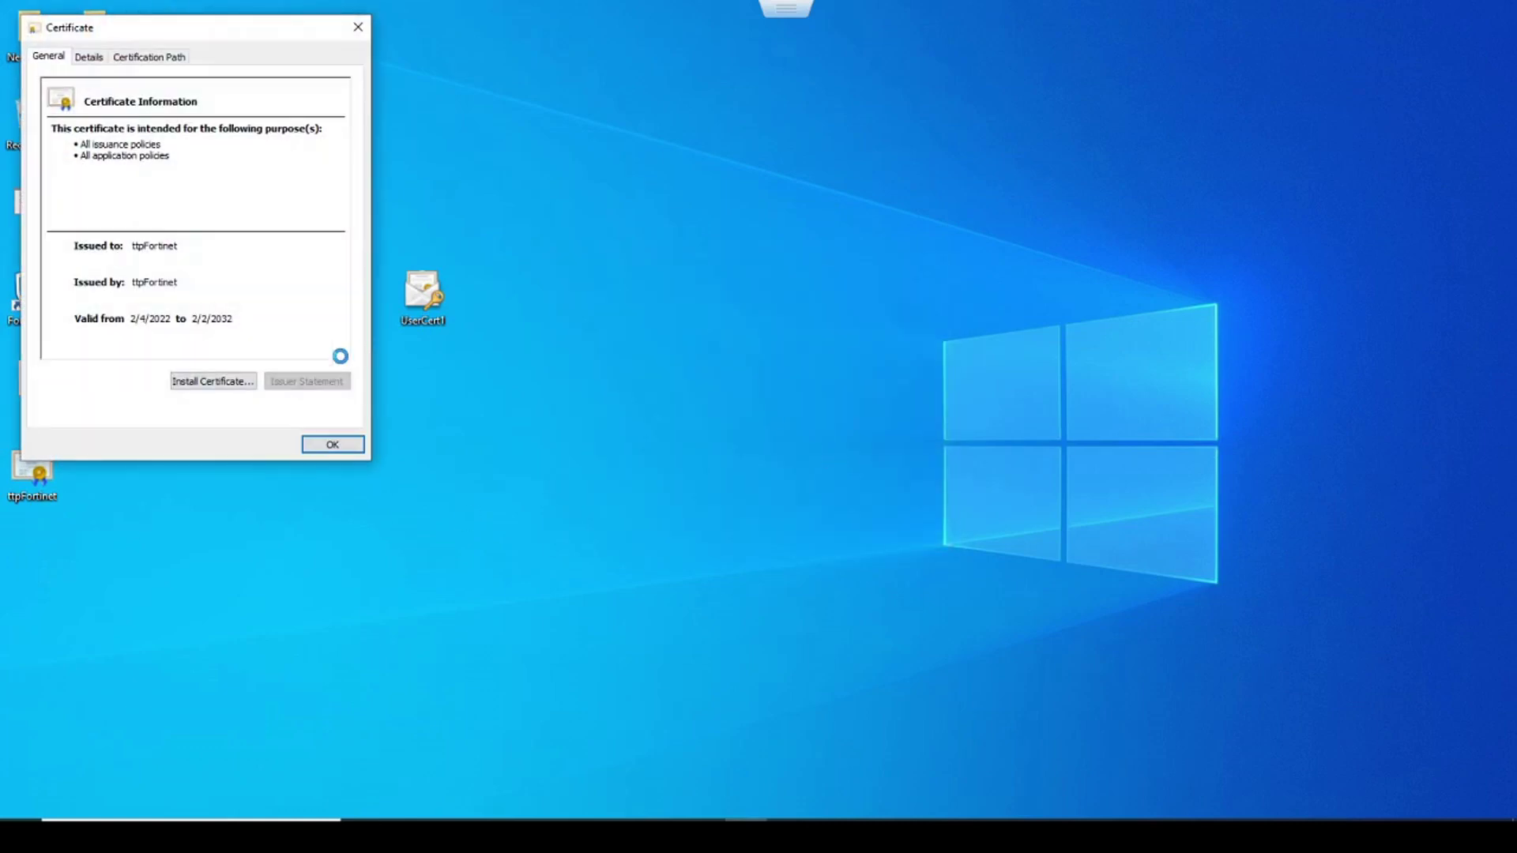
{"action": "left_click", "coordinate": [212, 381]}
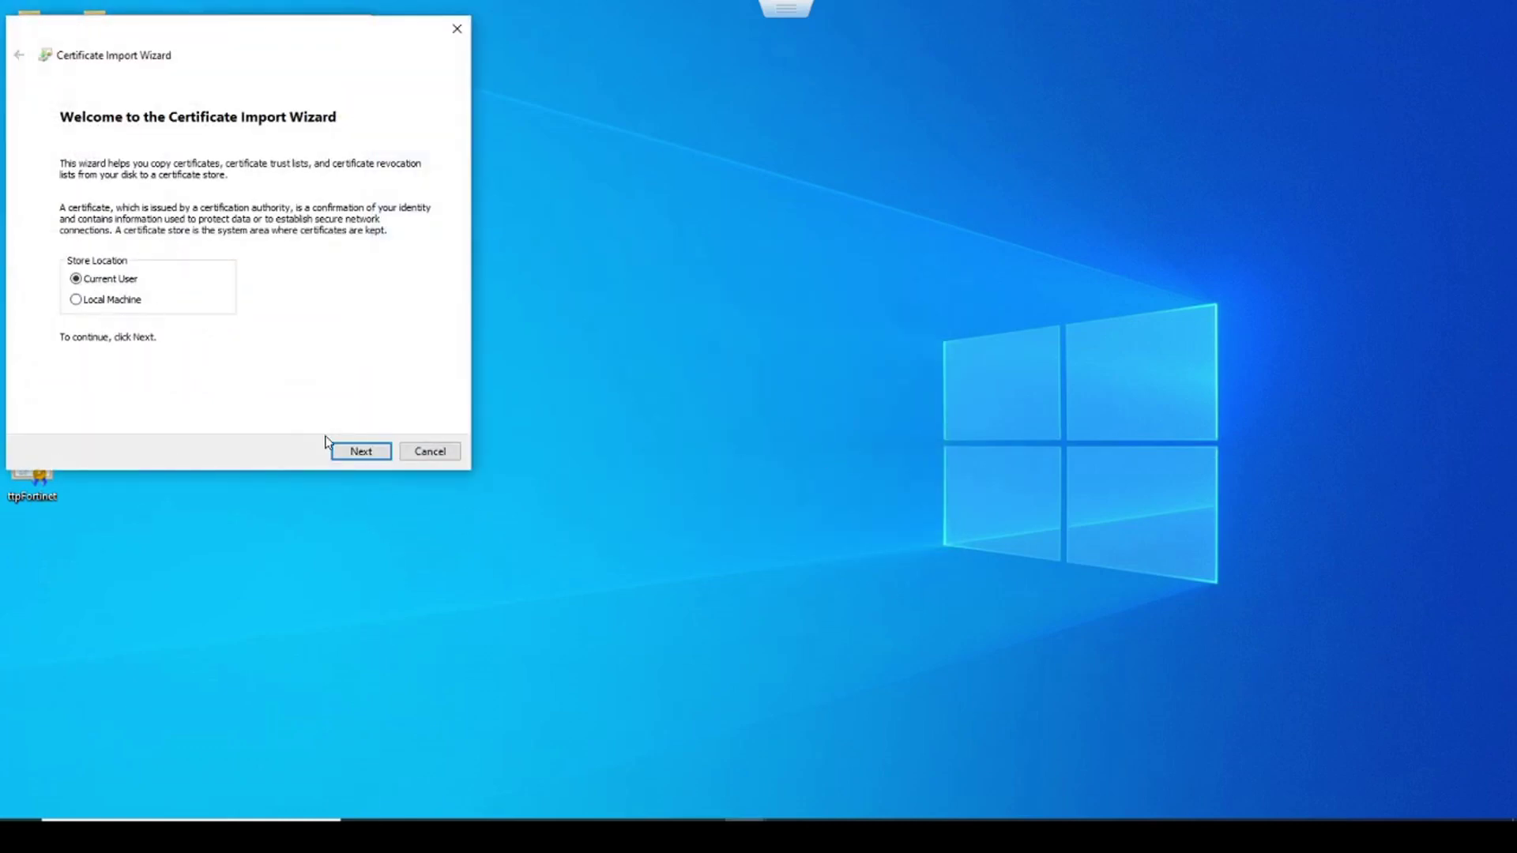
{"action": "left_click", "coordinate": [378, 455]}
{"action": "left_click", "coordinate": [107, 228]}
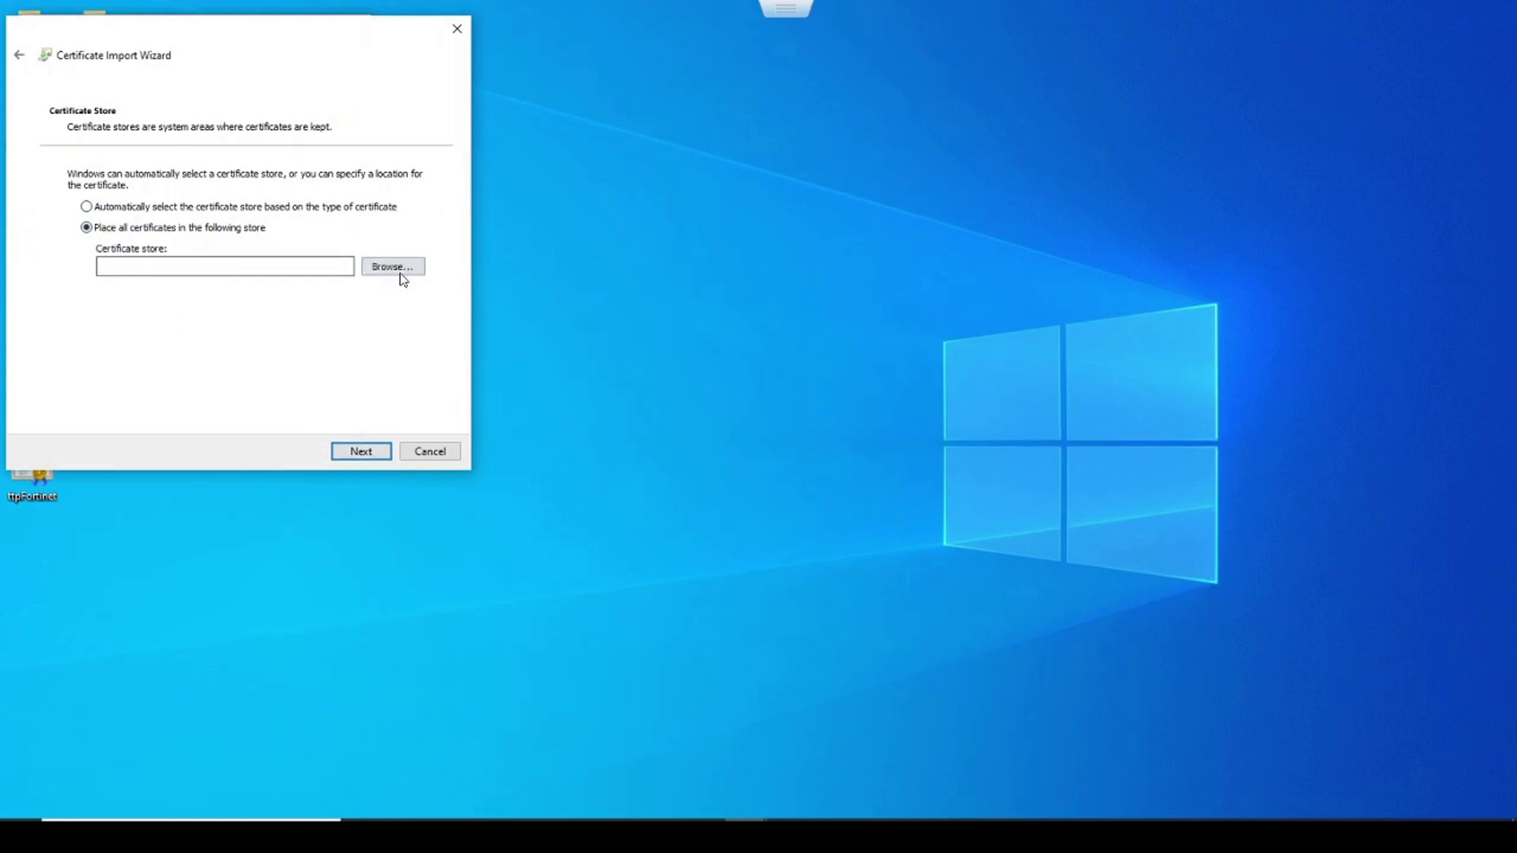
{"action": "left_click", "coordinate": [393, 266]}
{"action": "left_click", "coordinate": [123, 136]}
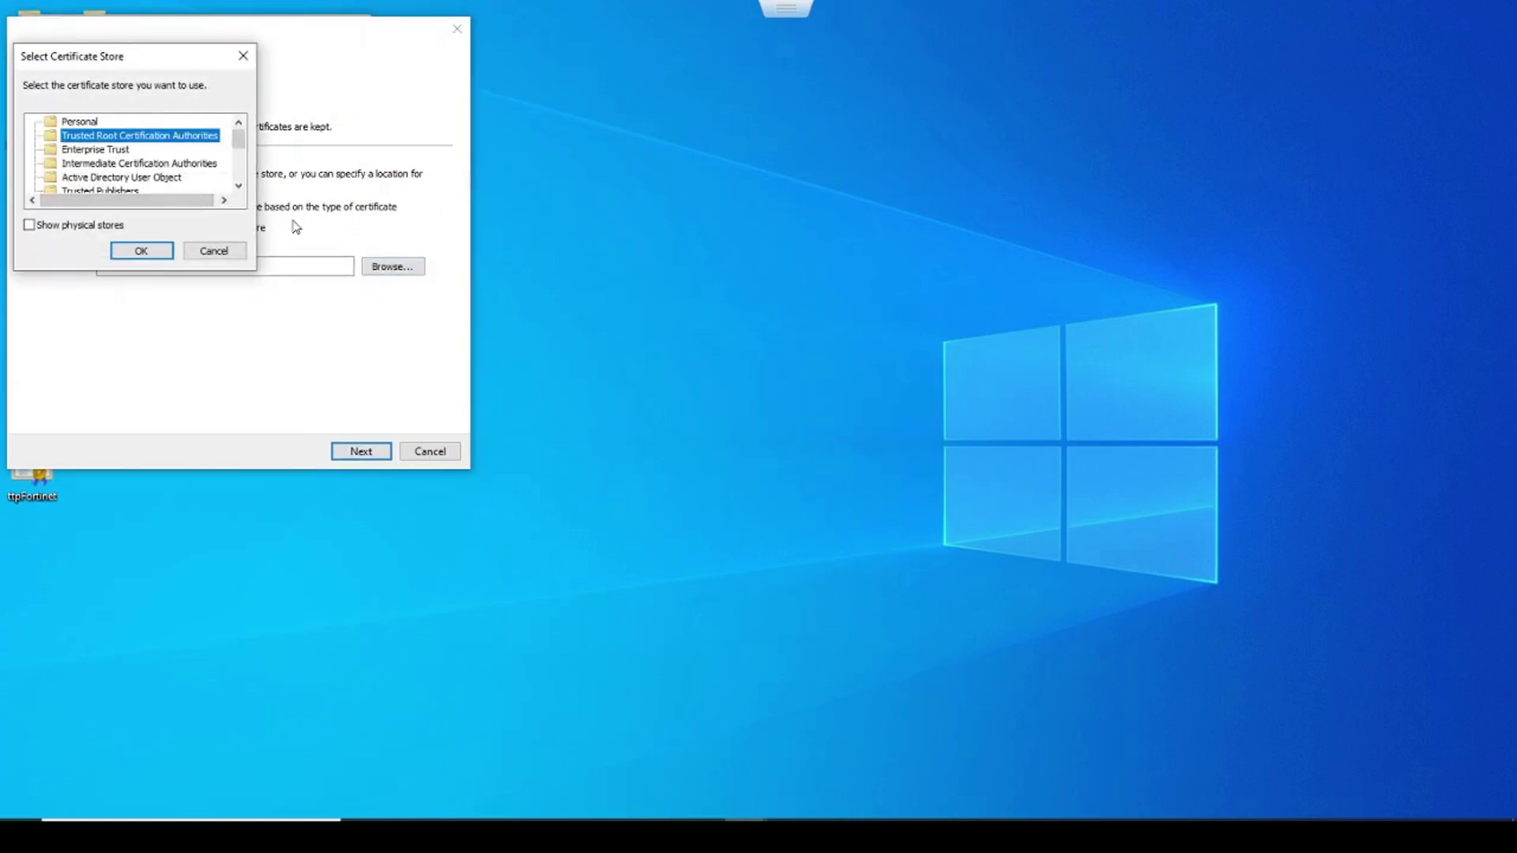
{"action": "left_click", "coordinate": [149, 252]}
{"action": "left_click", "coordinate": [377, 457]}
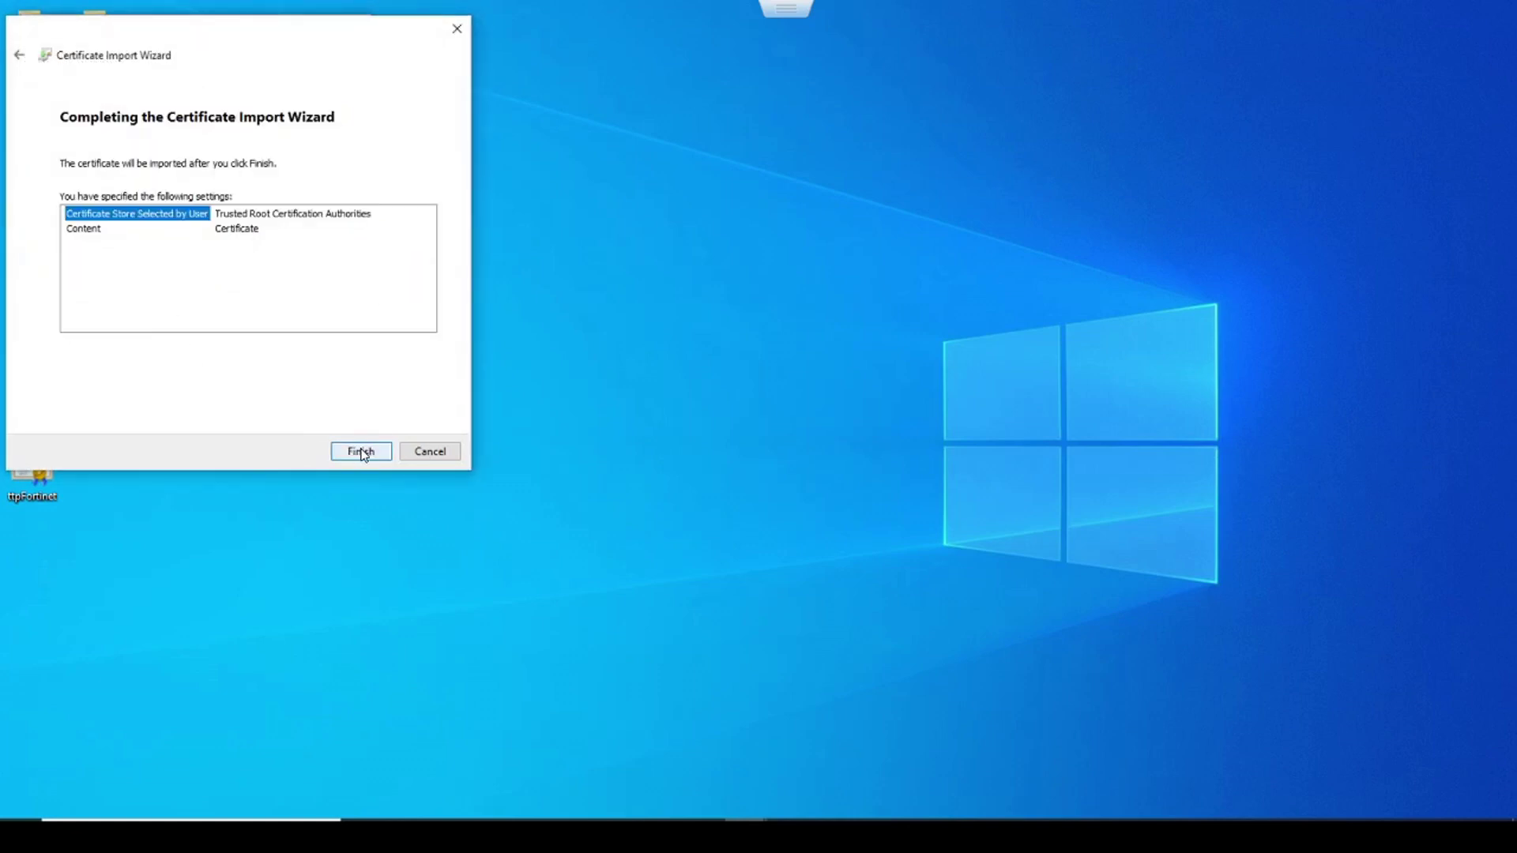
{"action": "left_click", "coordinate": [378, 456]}
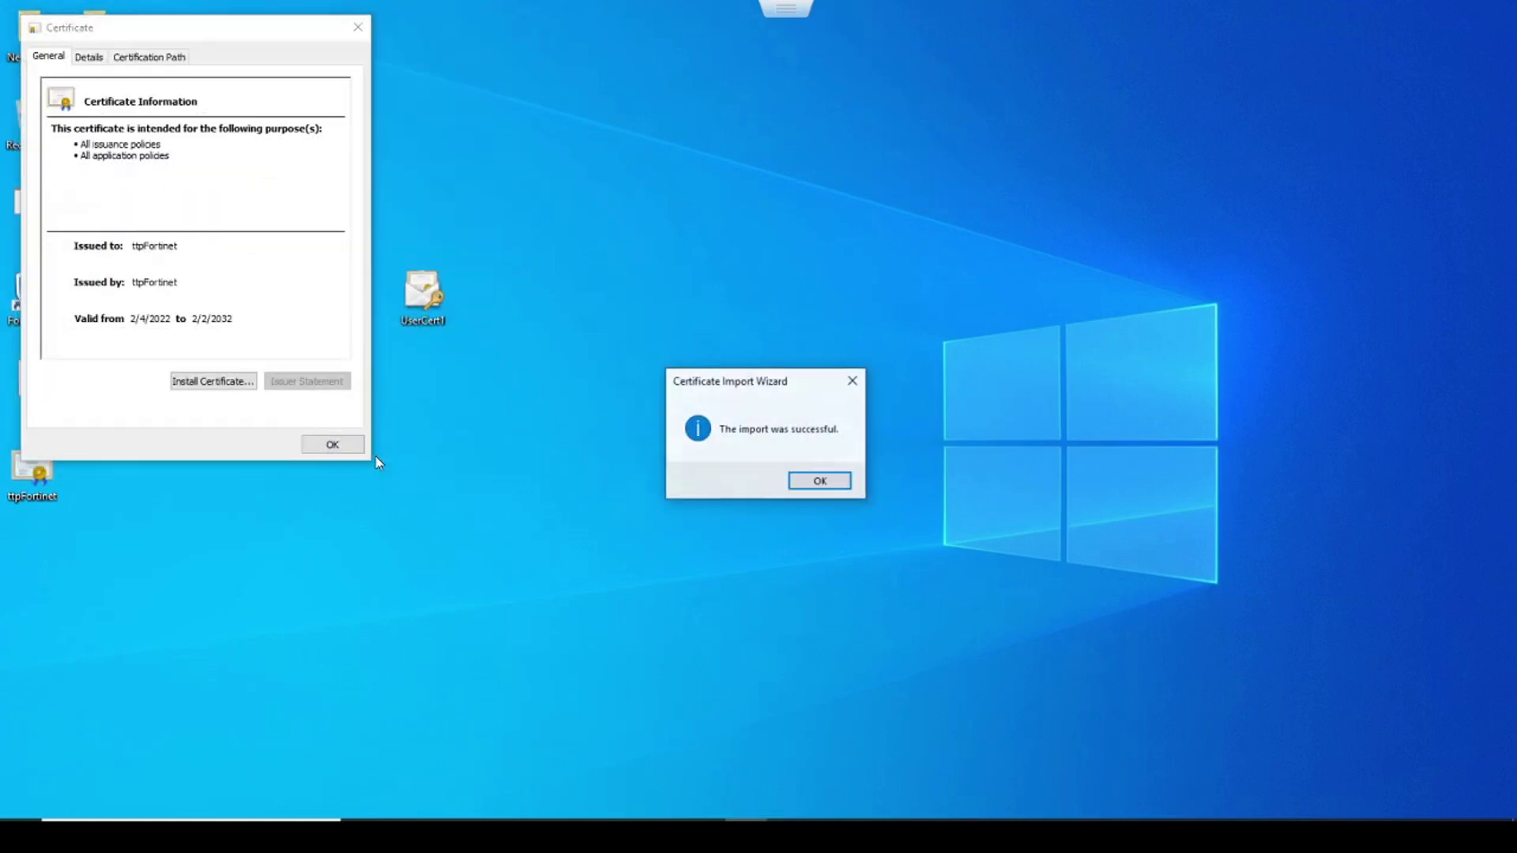
{"action": "left_click", "coordinate": [818, 480]}
{"action": "key", "text": "alt+Tab"}
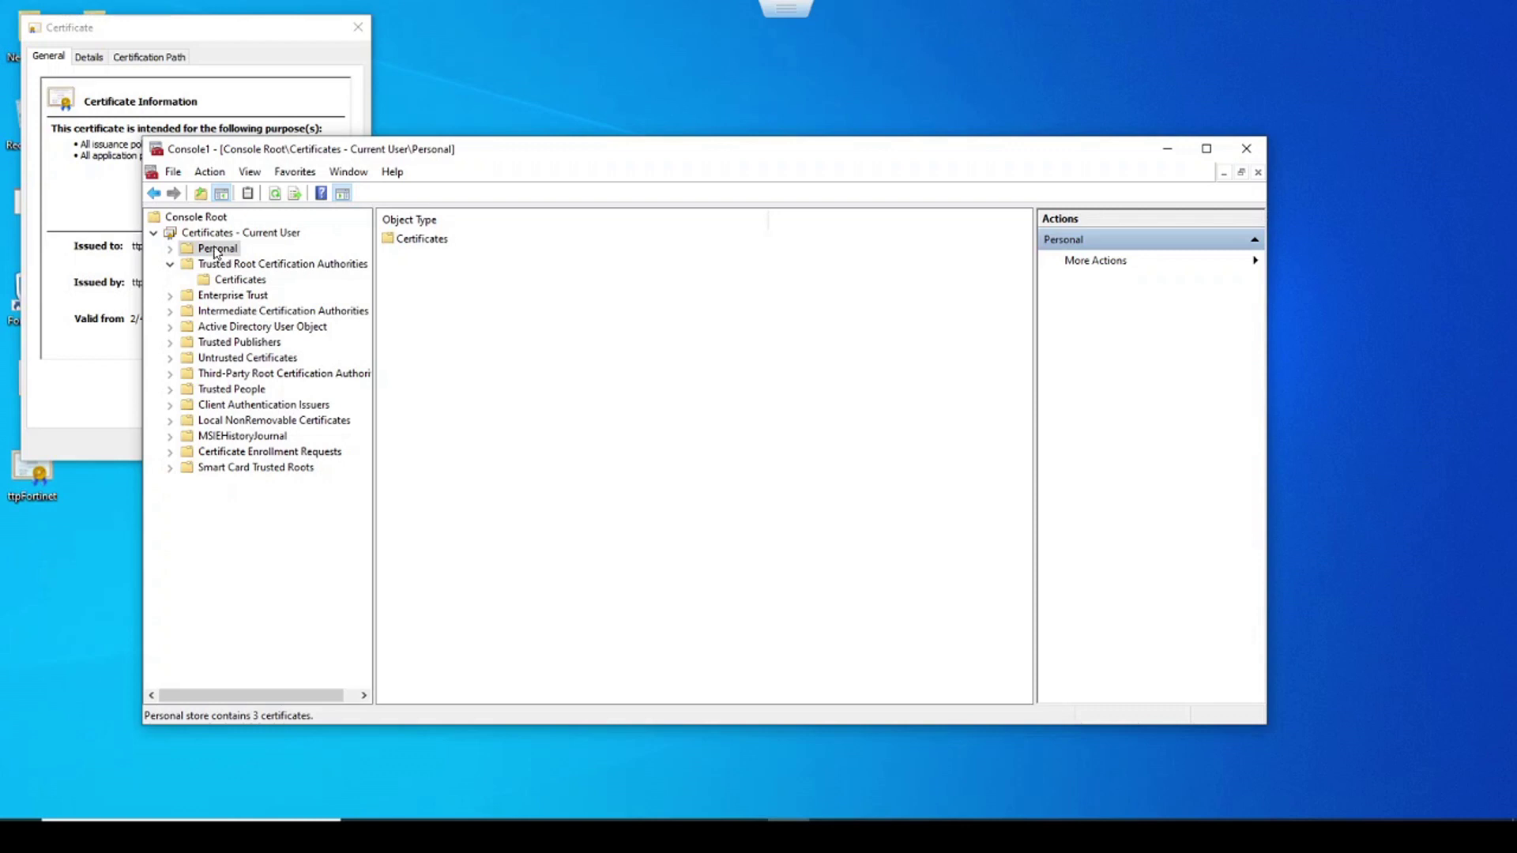
- List the Trusted Root Certification Authorities certificates and type 'ttp' to locate ttpFortinet
{"action": "left_click", "coordinate": [225, 265]}
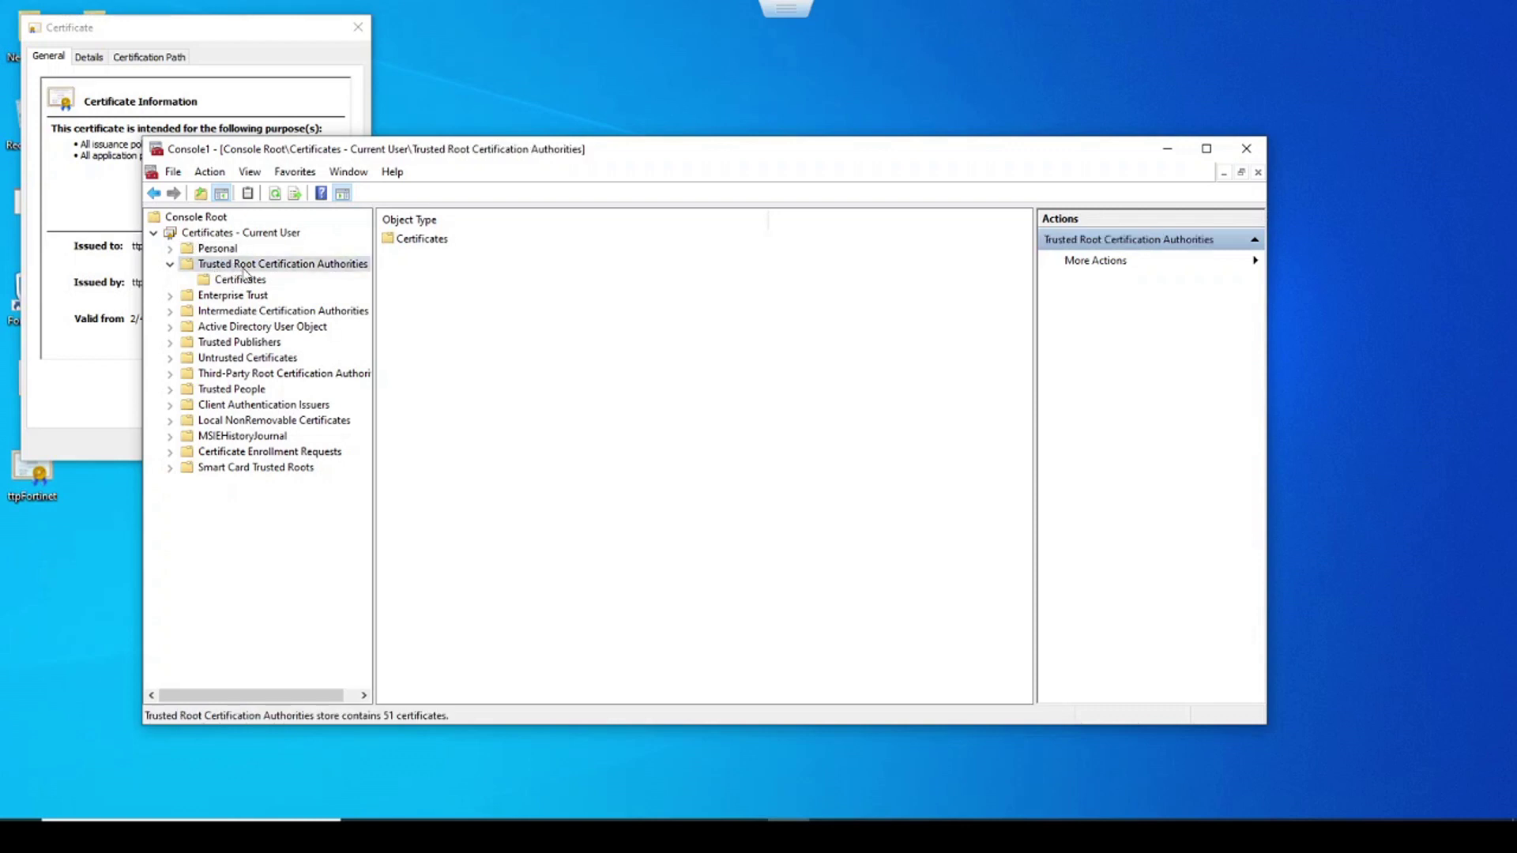
{"action": "left_click", "coordinate": [246, 280]}
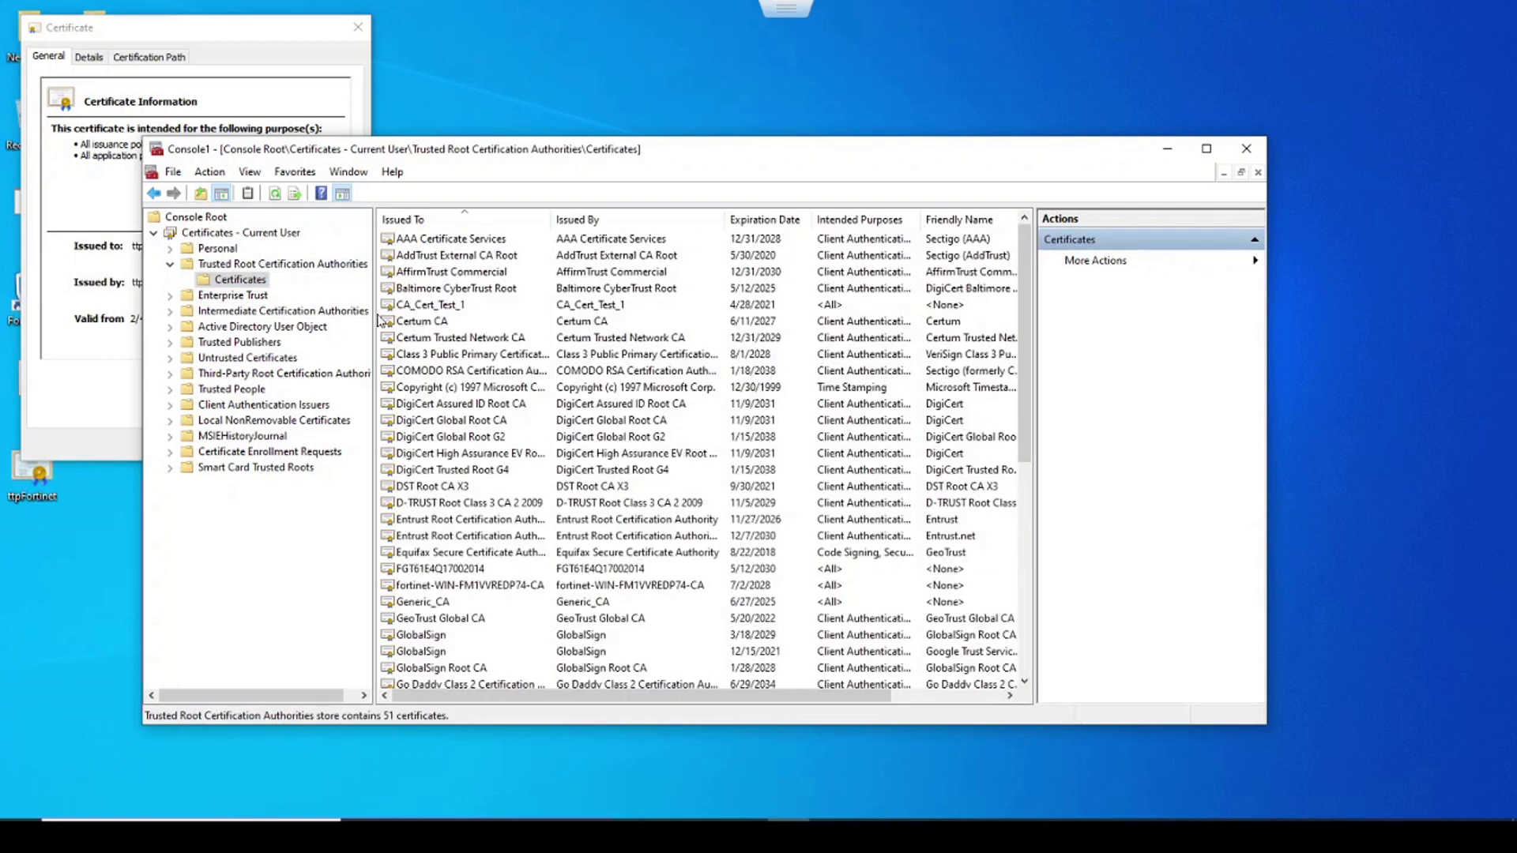
{"action": "left_click", "coordinate": [440, 306]}
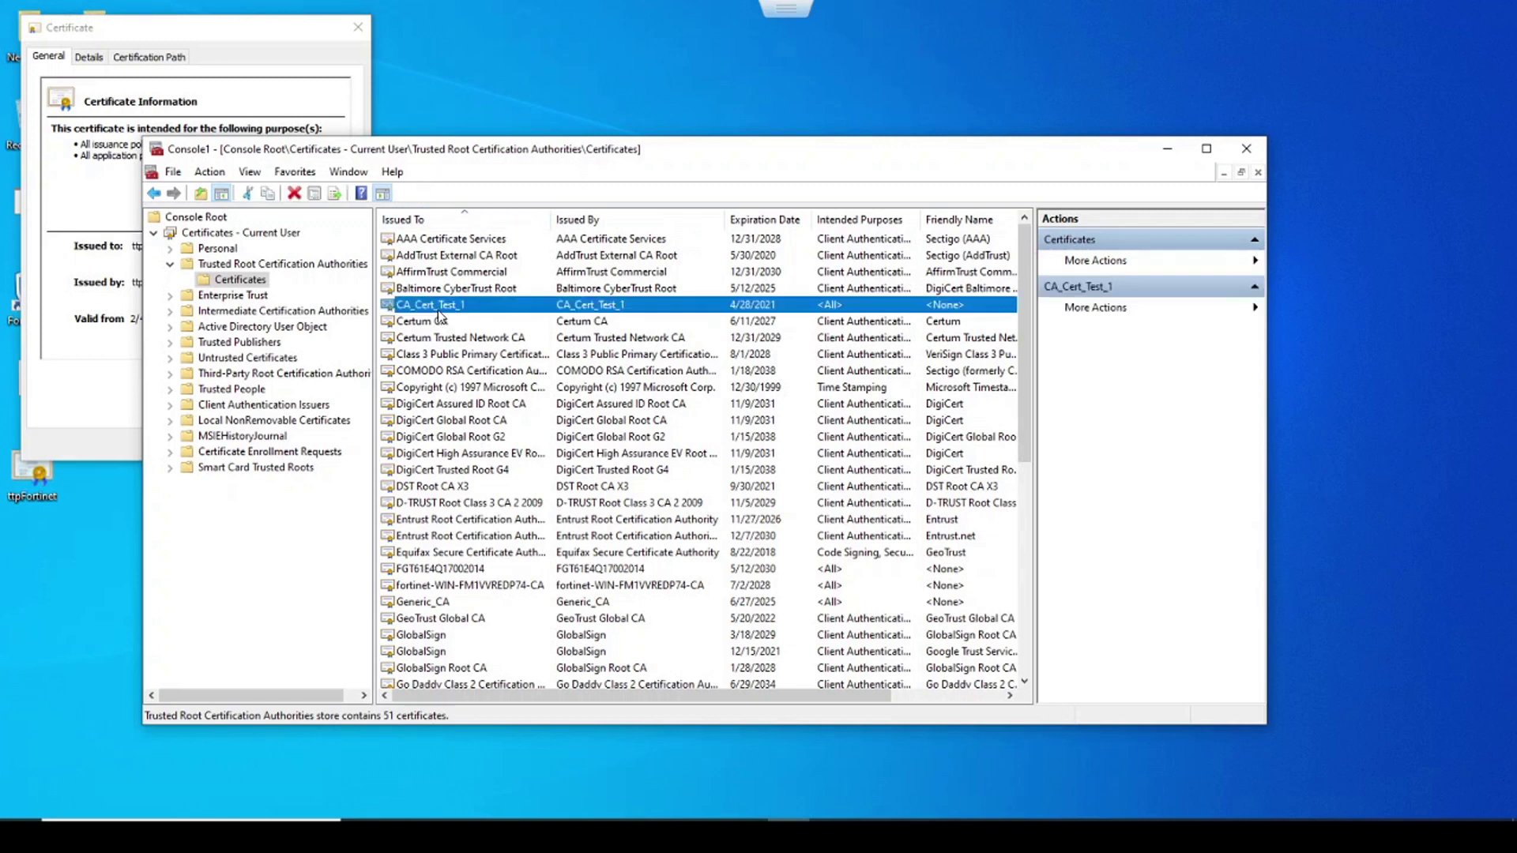
{"action": "type", "text": "ttpFortinet"}
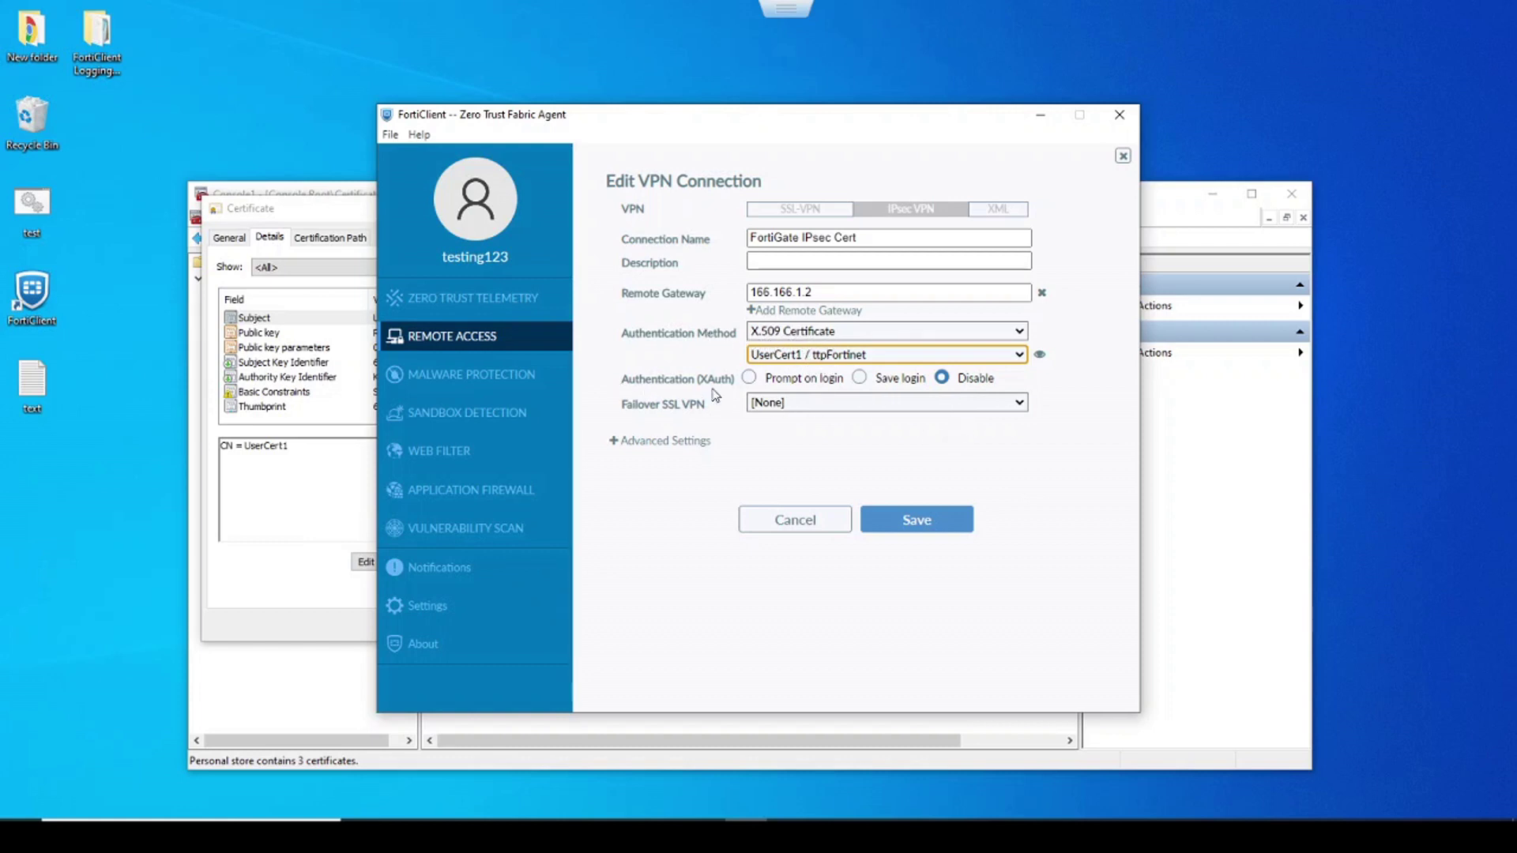
- Save the FortiGate IPsec Cert connection and connect using the UserCert1 / ttpFortinet certificate
{"action": "left_click", "coordinate": [935, 531]}
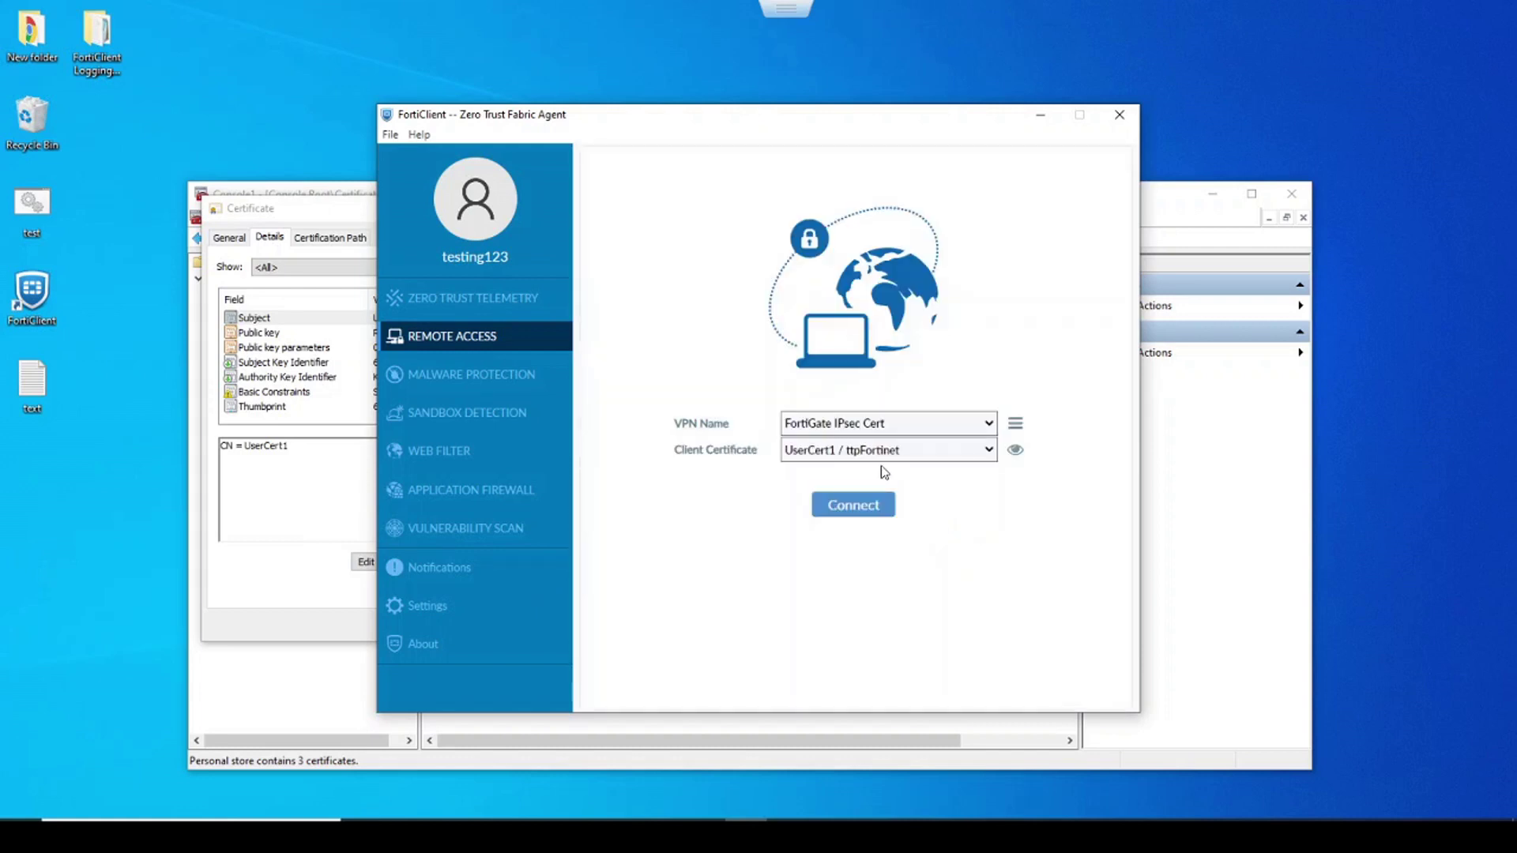
{"action": "left_click", "coordinate": [861, 512]}
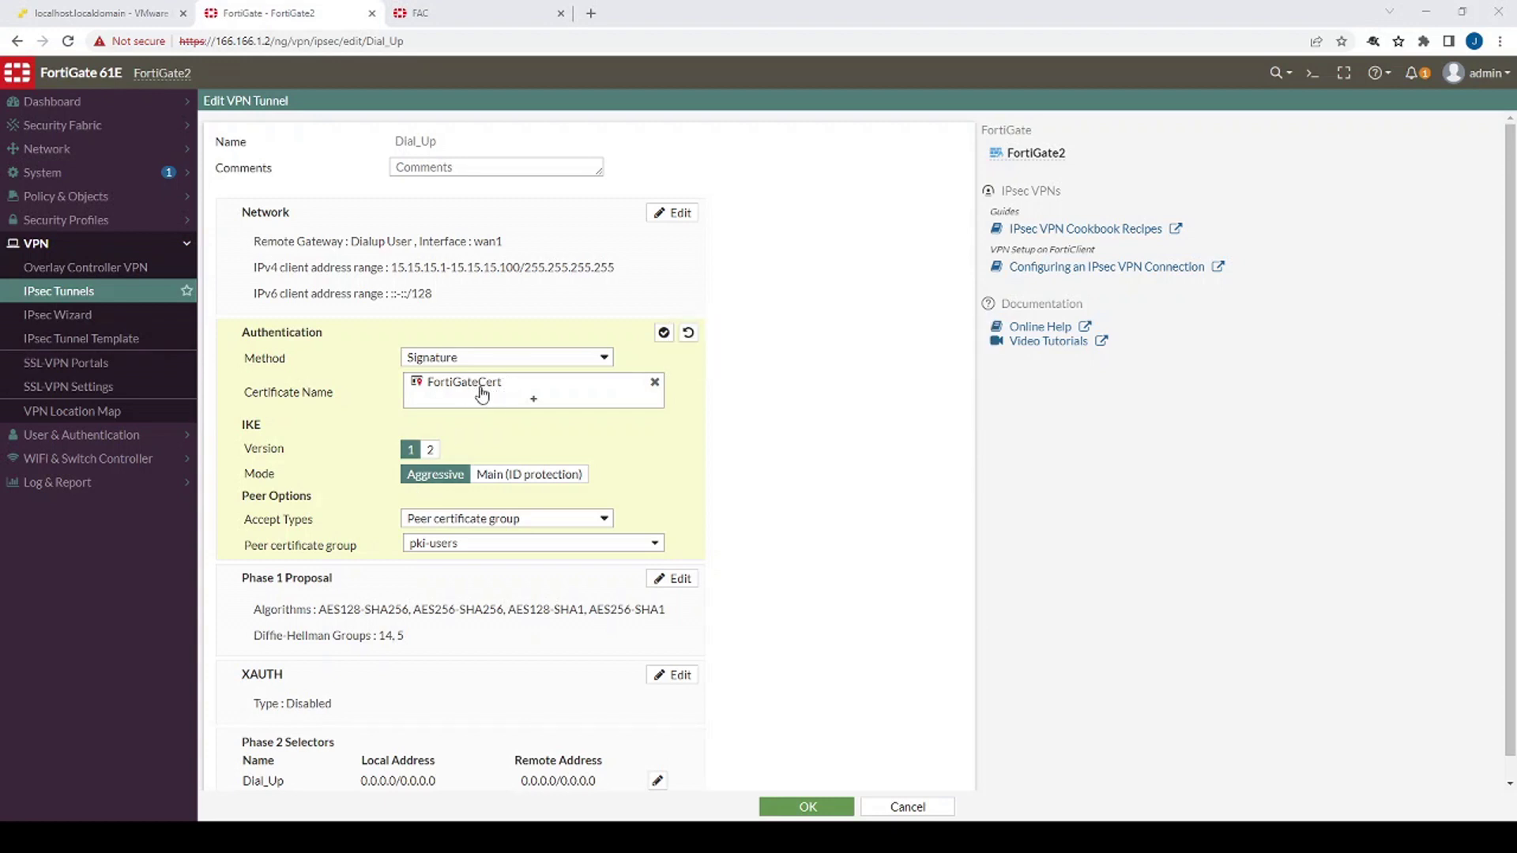
- Inspect the Dial_Up tunnel's FortiGateCert details, then switch to the Windows10 VM console
{"action": "mouse_move", "coordinate": [481, 393]}
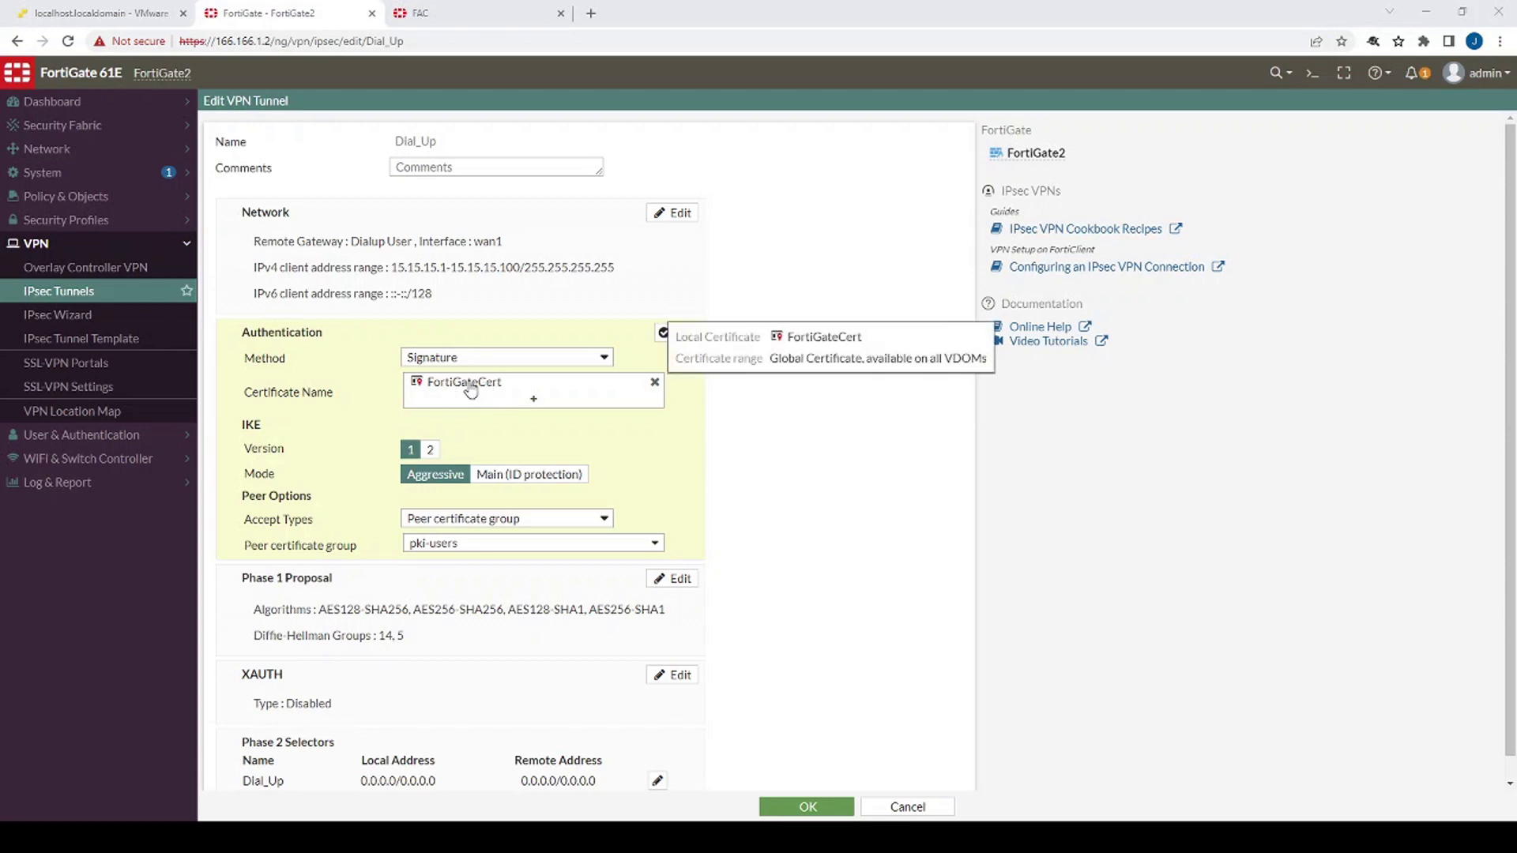
{"action": "left_click", "coordinate": [101, 13]}
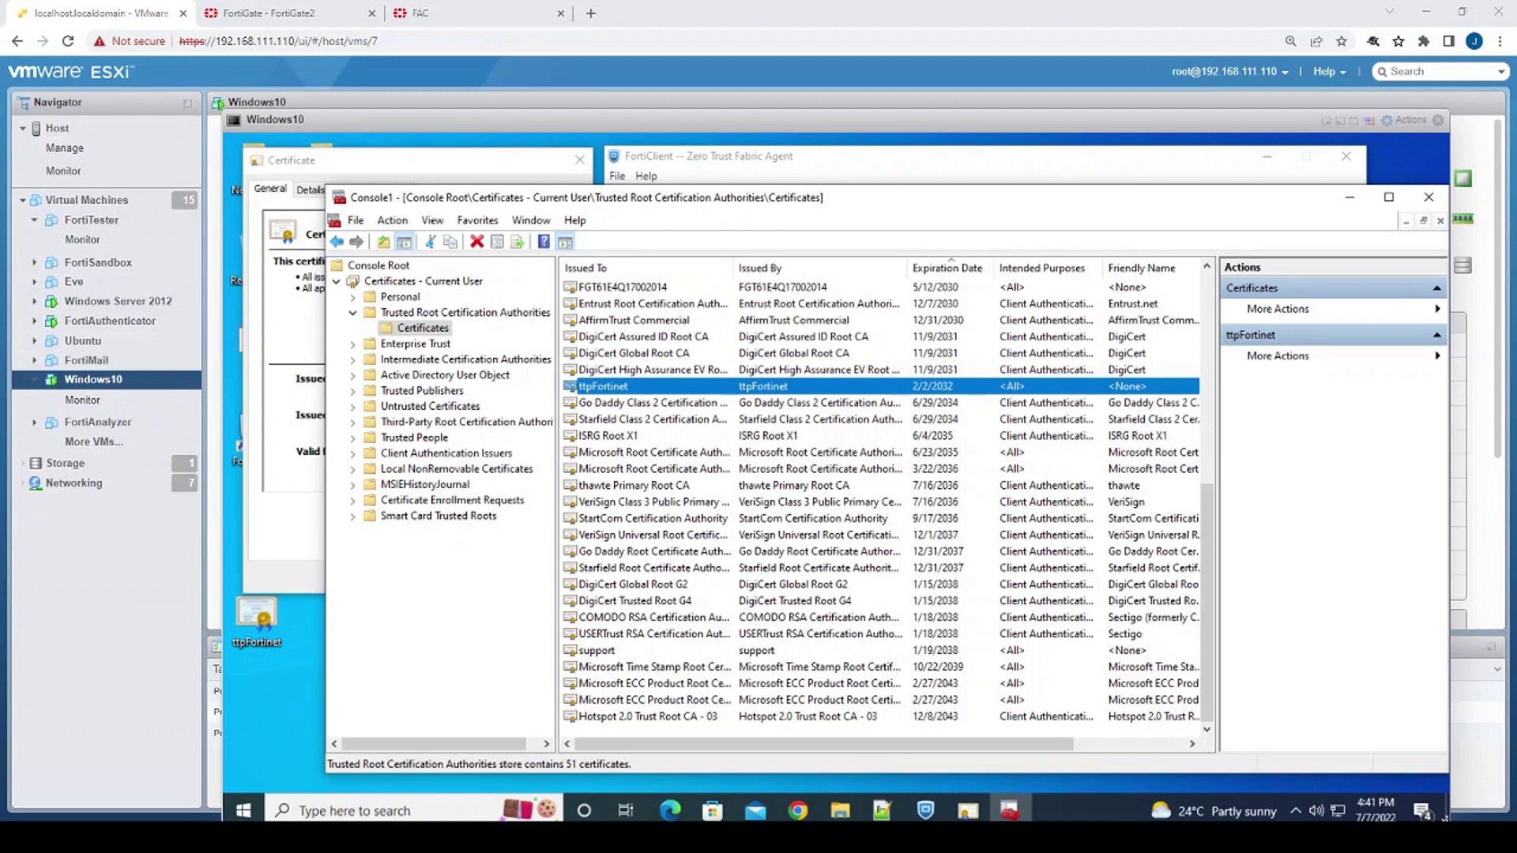
- Open the Personal certificates list and select UserCert1
{"action": "left_click", "coordinate": [399, 299]}
{"action": "double_click", "coordinate": [605, 288]}
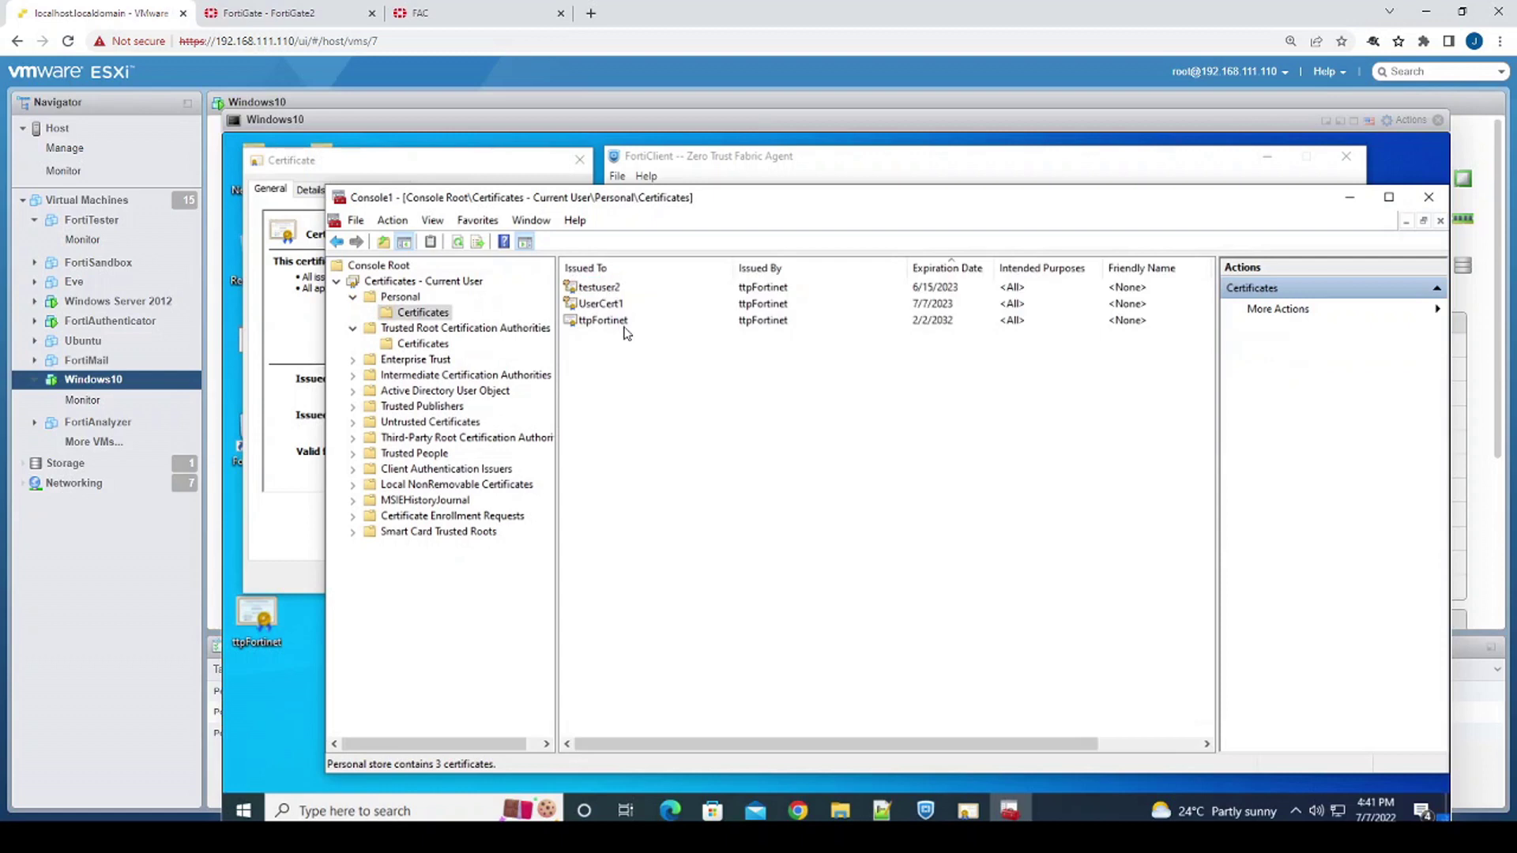
{"action": "left_click", "coordinate": [619, 322]}
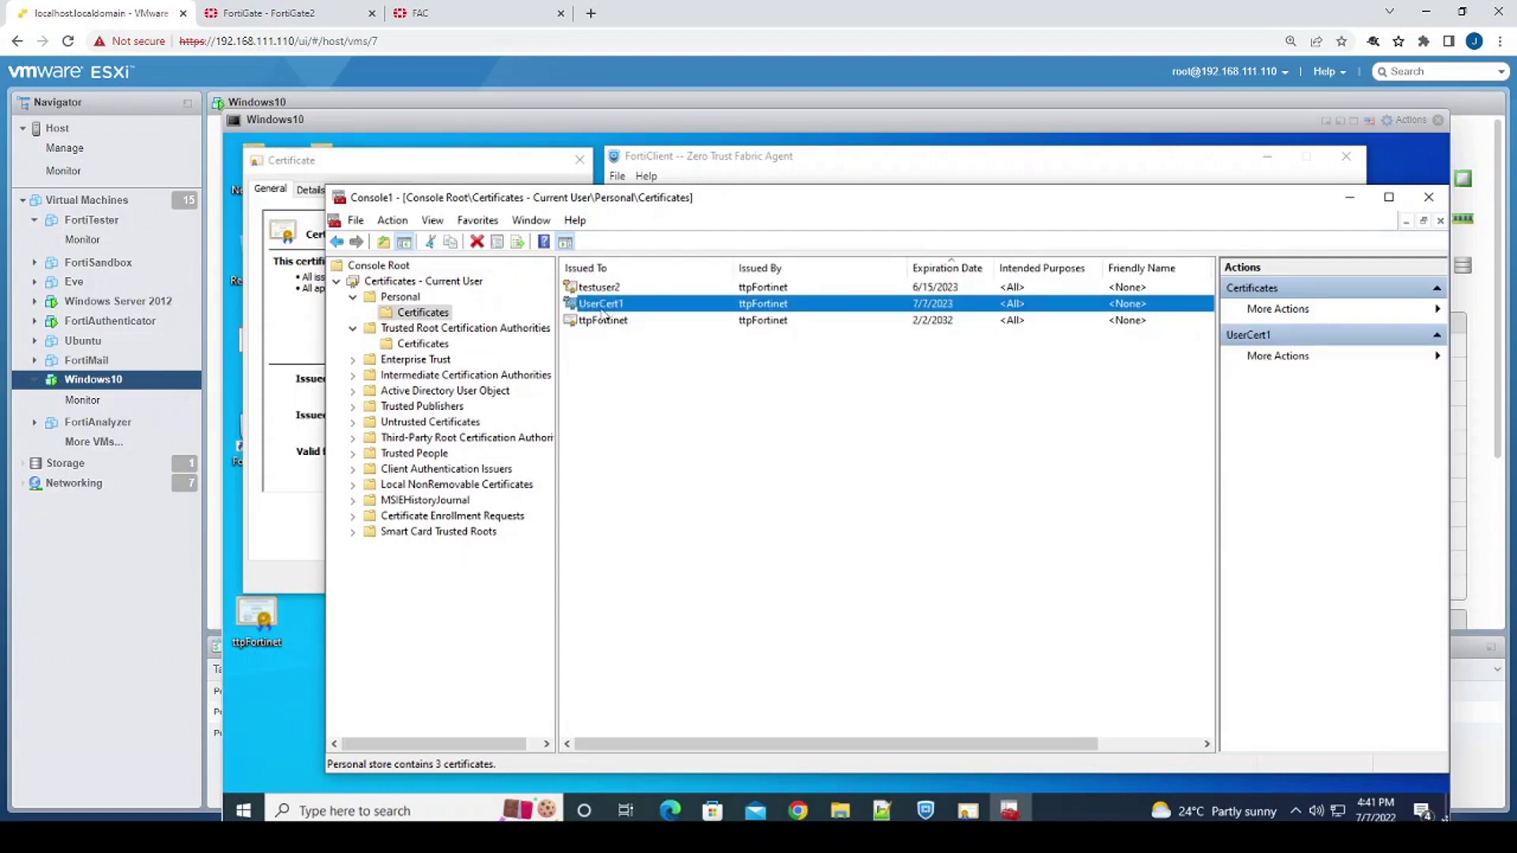
- Bring FortiClient forward, then return to the FortiGate tunnel page and PuTTY session
{"action": "left_click", "coordinate": [714, 164]}
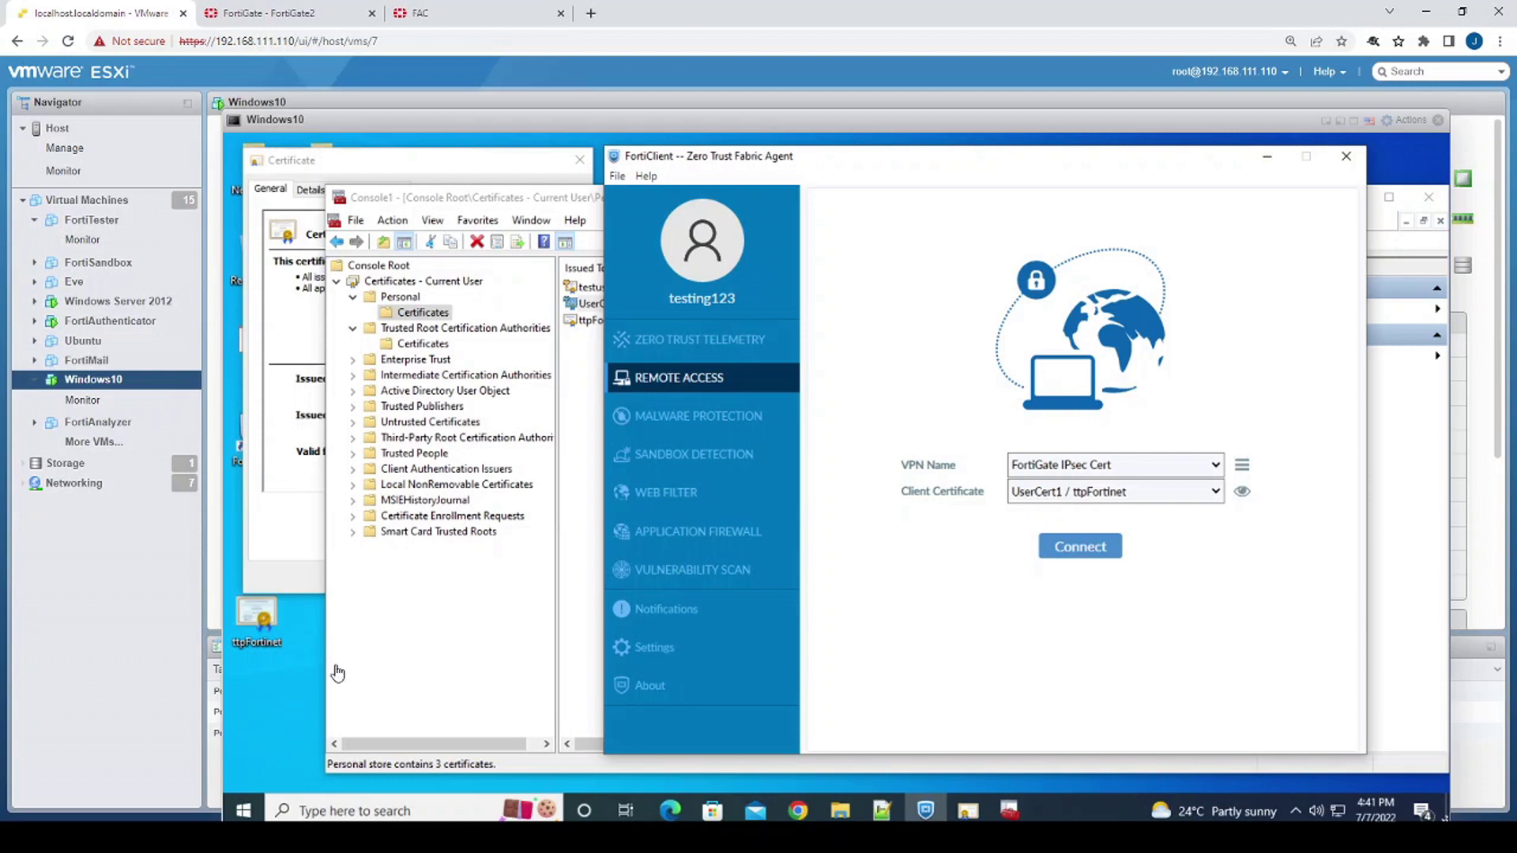
{"action": "key", "text": "ctrl+Tab"}
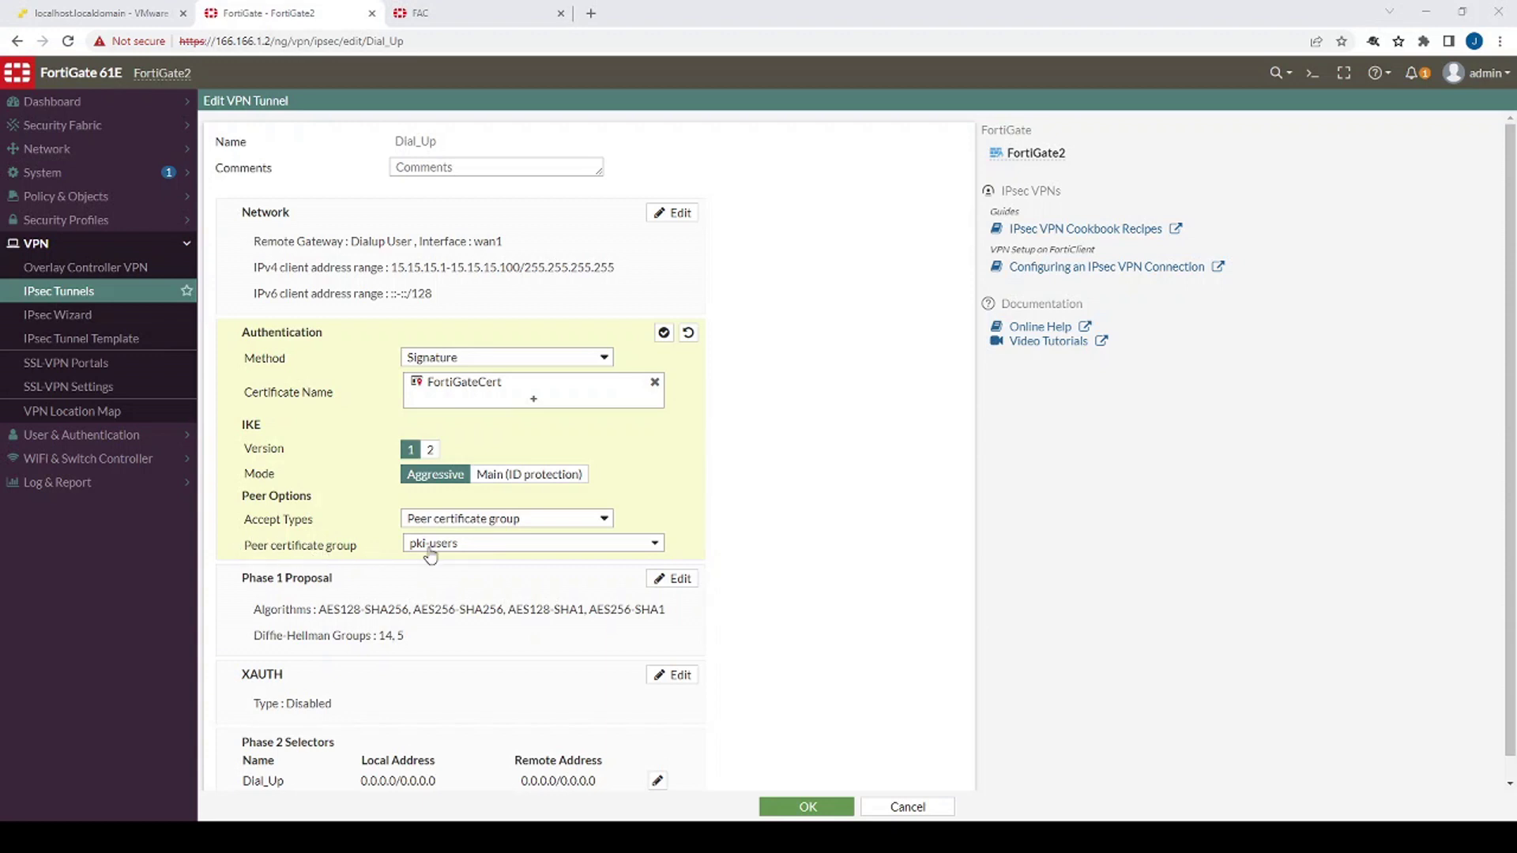
{"action": "key", "text": "alt+Tab"}
- Show the config user peergrp settings and highlight the pki-users group
{"action": "left_click_drag", "start_coordinate": [721, 241], "coordinate": [689, 204]}
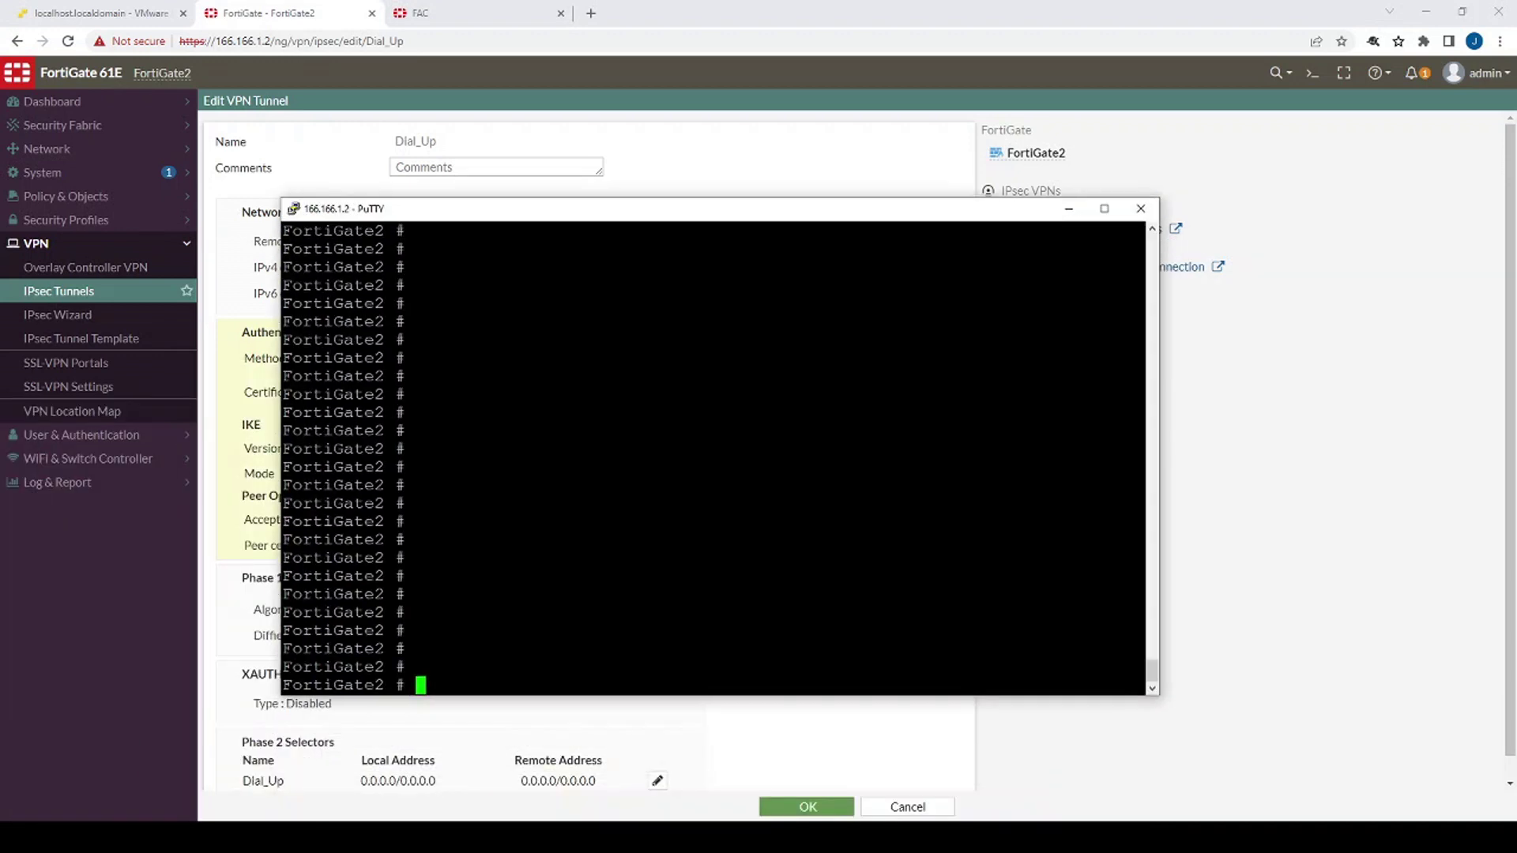
{"action": "type", "text": "config user peergrp"}
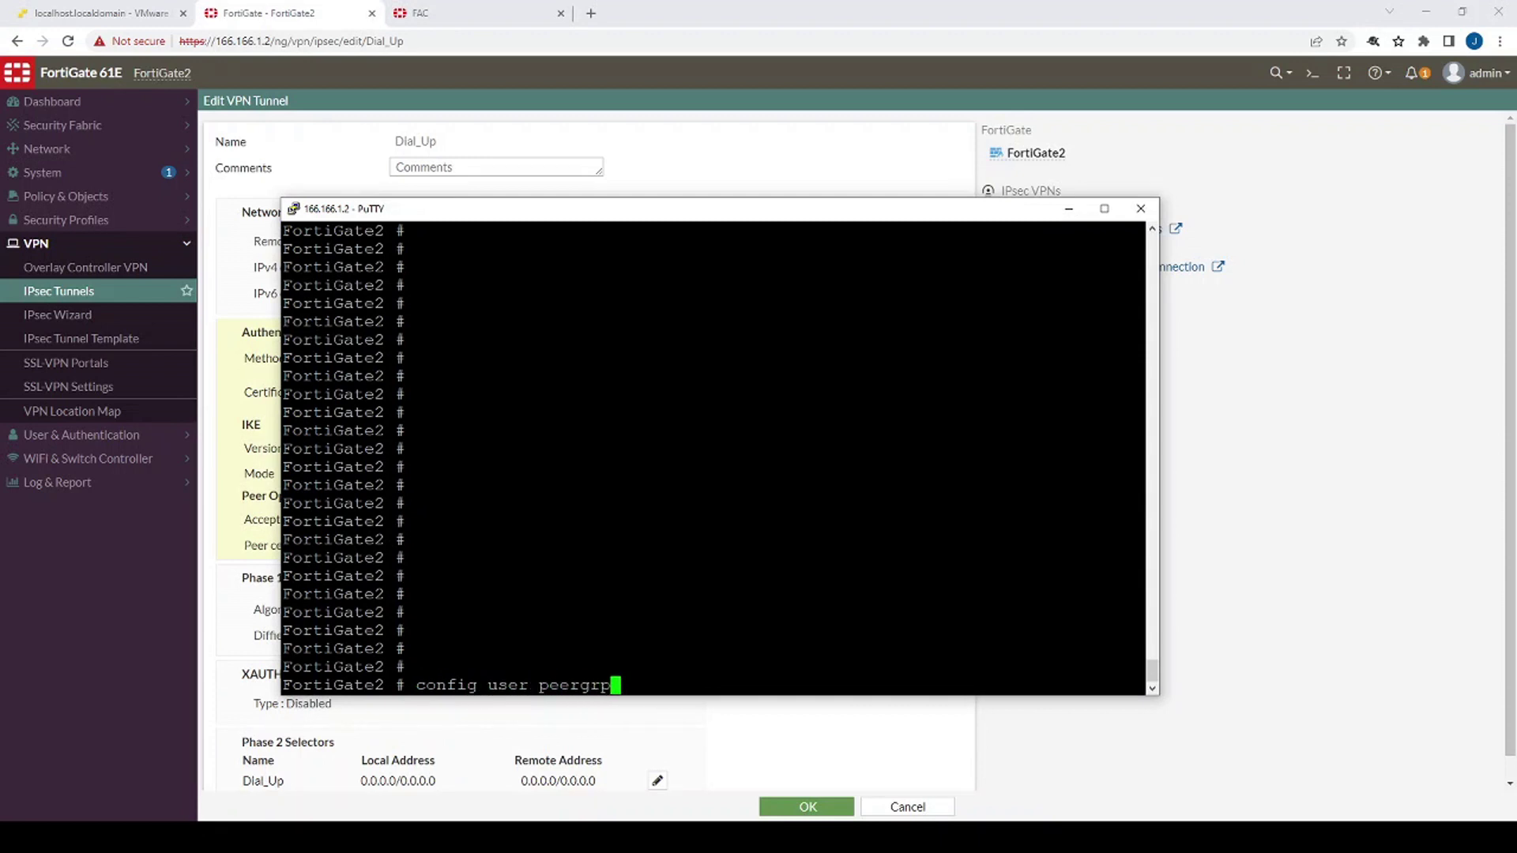
{"action": "key", "text": "Return"}
{"action": "type", "text": "show"}
{"action": "key", "text": "Return"}
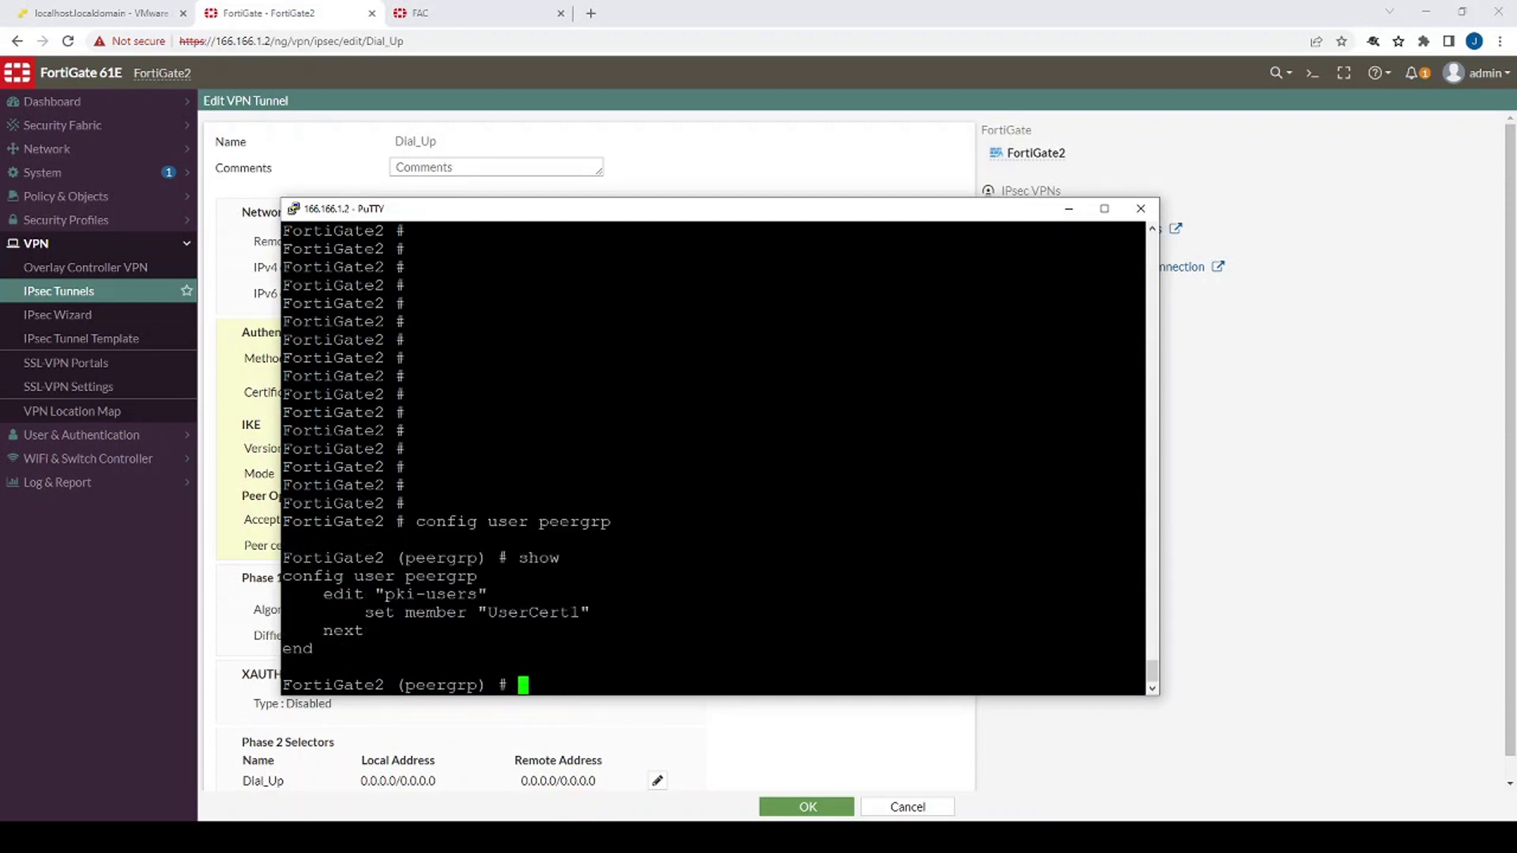
{"action": "left_click_drag", "start_coordinate": [384, 594], "coordinate": [477, 594]}
{"action": "type", "text": "end"}
{"action": "key", "text": "Return"}
- Run 'show user peer' and highlight UserCert1, CA_Cert_1 and CN=UserCert1 in the output
{"action": "type", "text": "show "}
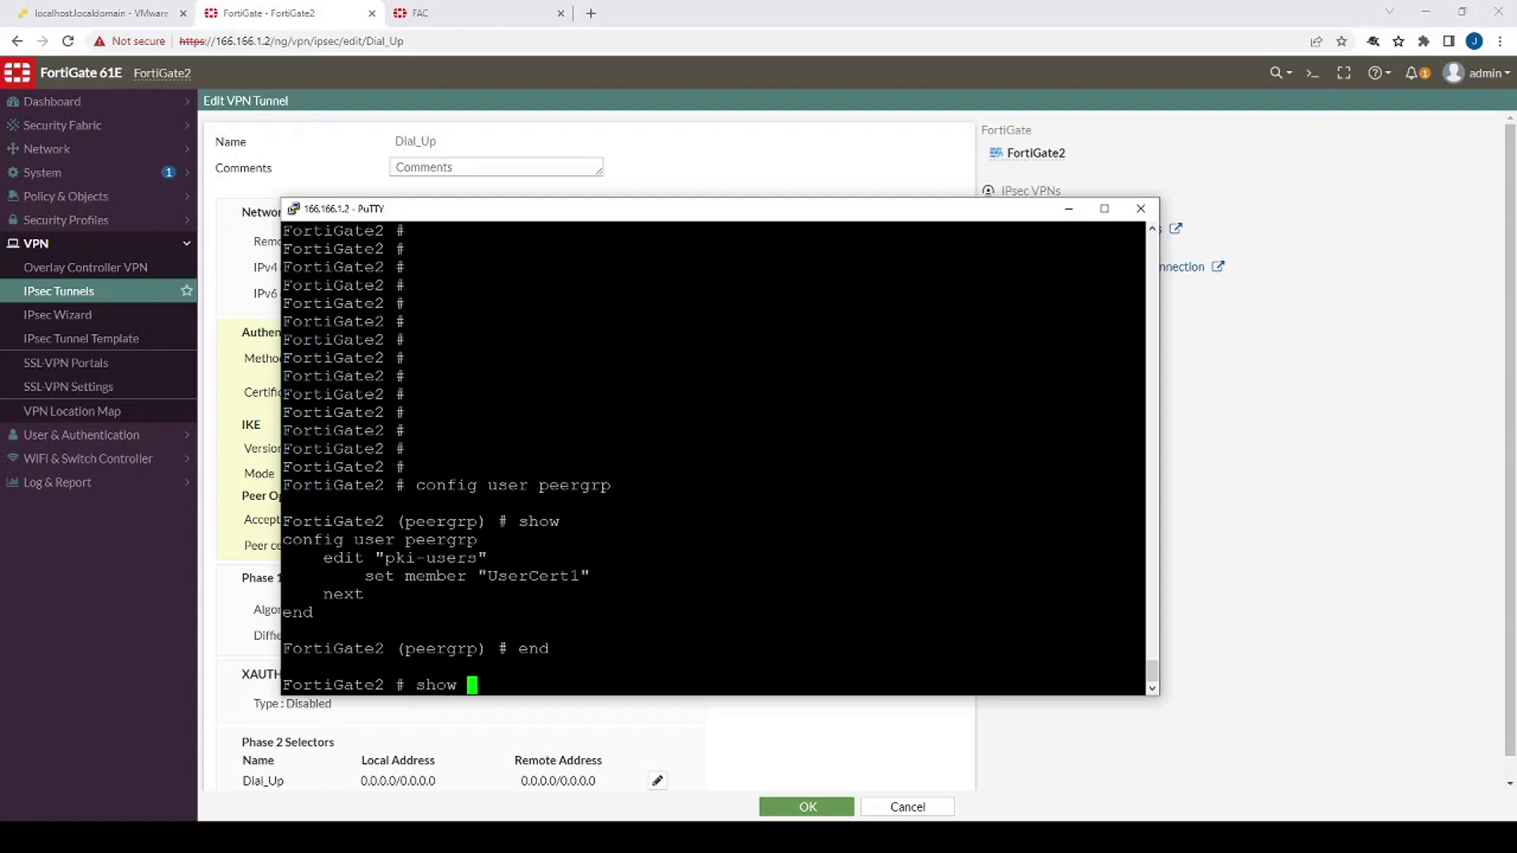
{"action": "type", "text": "user peer"}
{"action": "key", "text": "Return"}
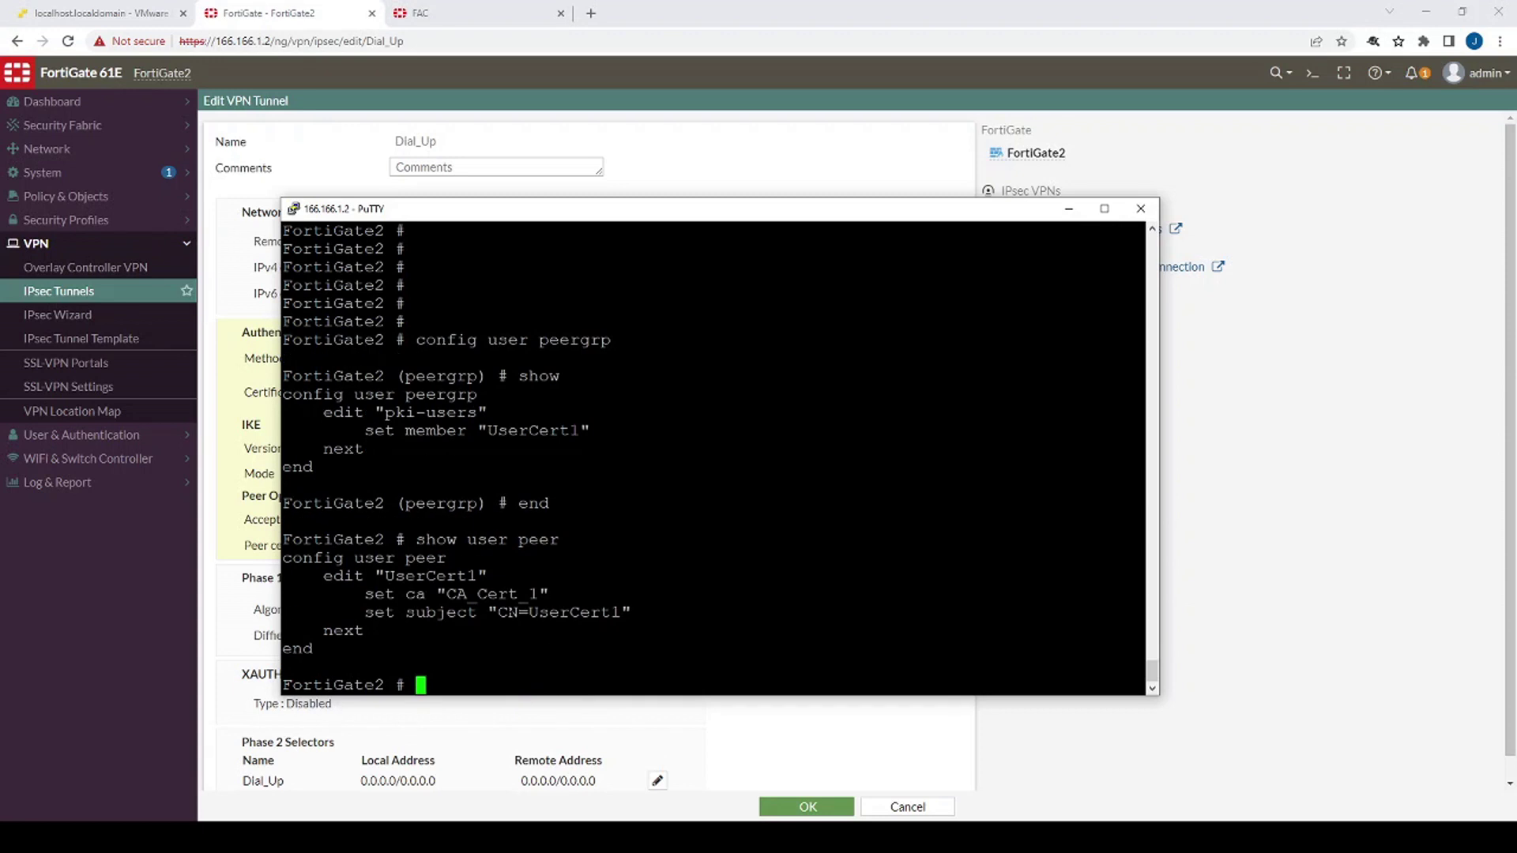
{"action": "double_click", "coordinate": [430, 576]}
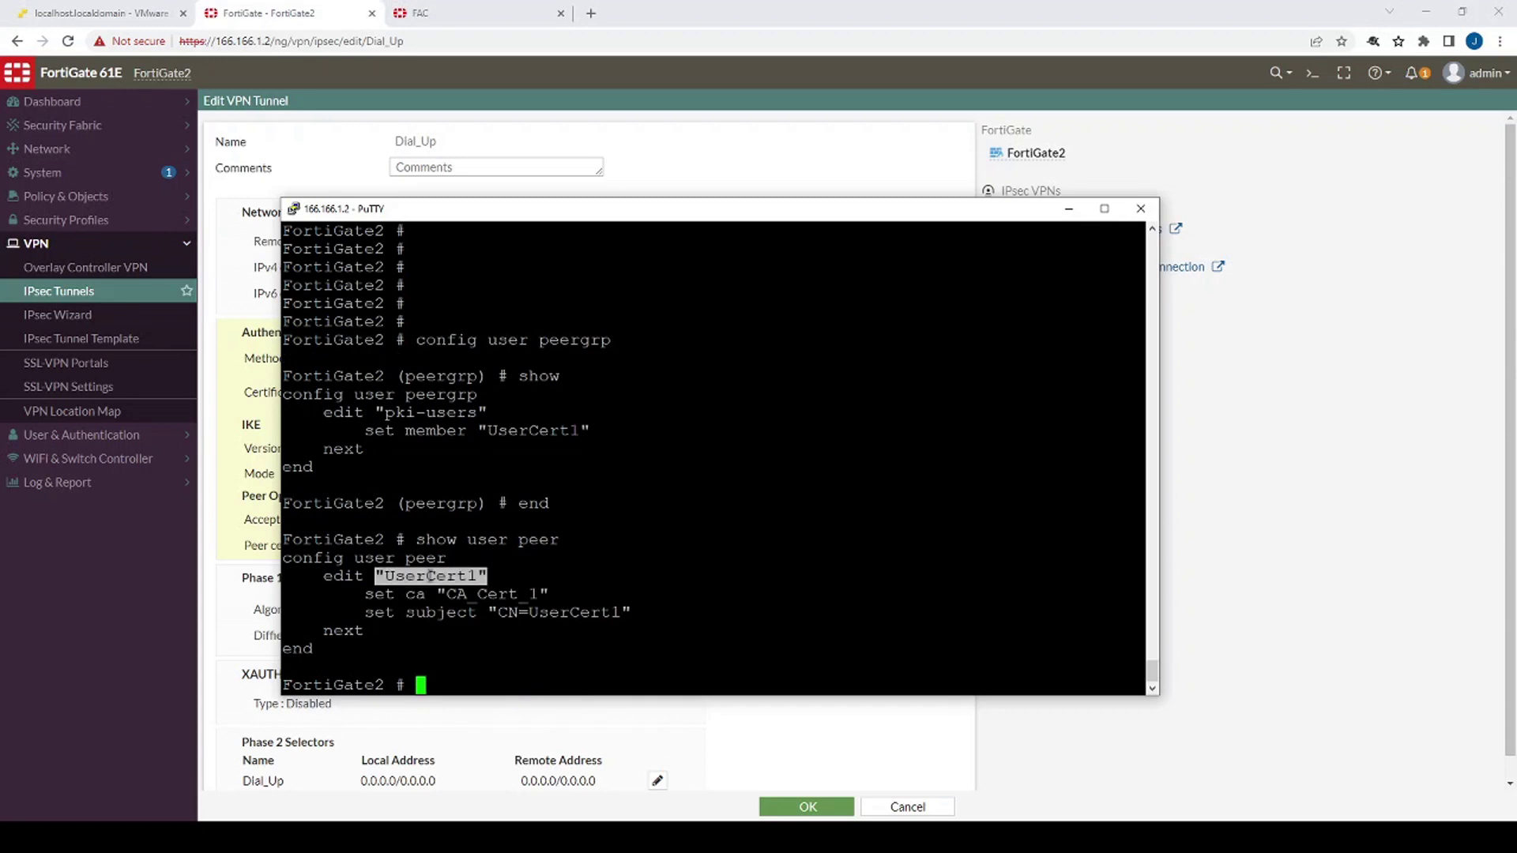
{"action": "left_click_drag", "start_coordinate": [433, 212], "coordinate": [733, 133]}
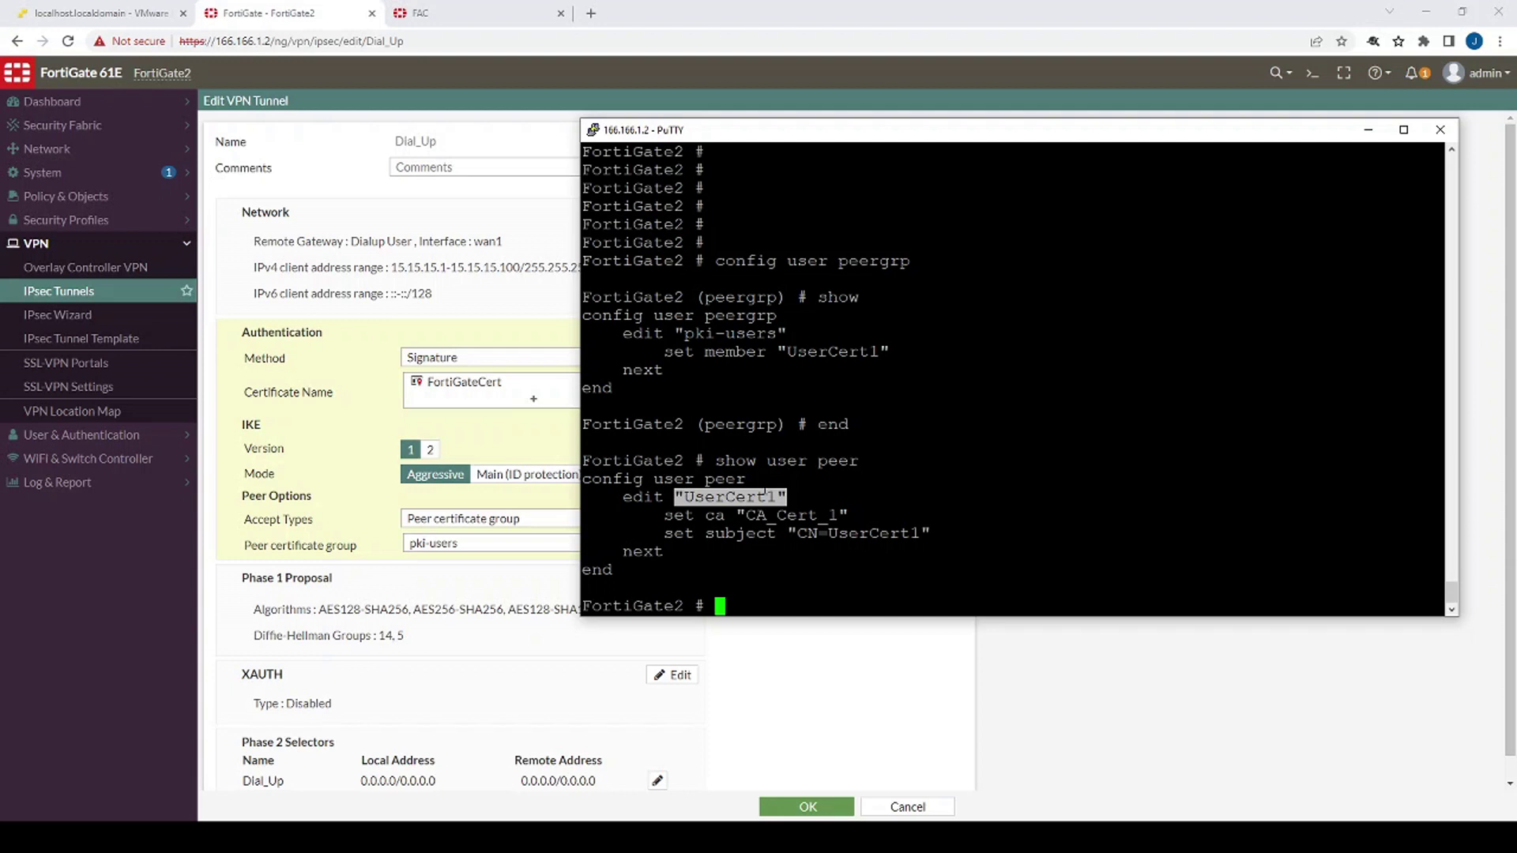
{"action": "left_click_drag", "start_coordinate": [766, 146], "coordinate": [530, 170]}
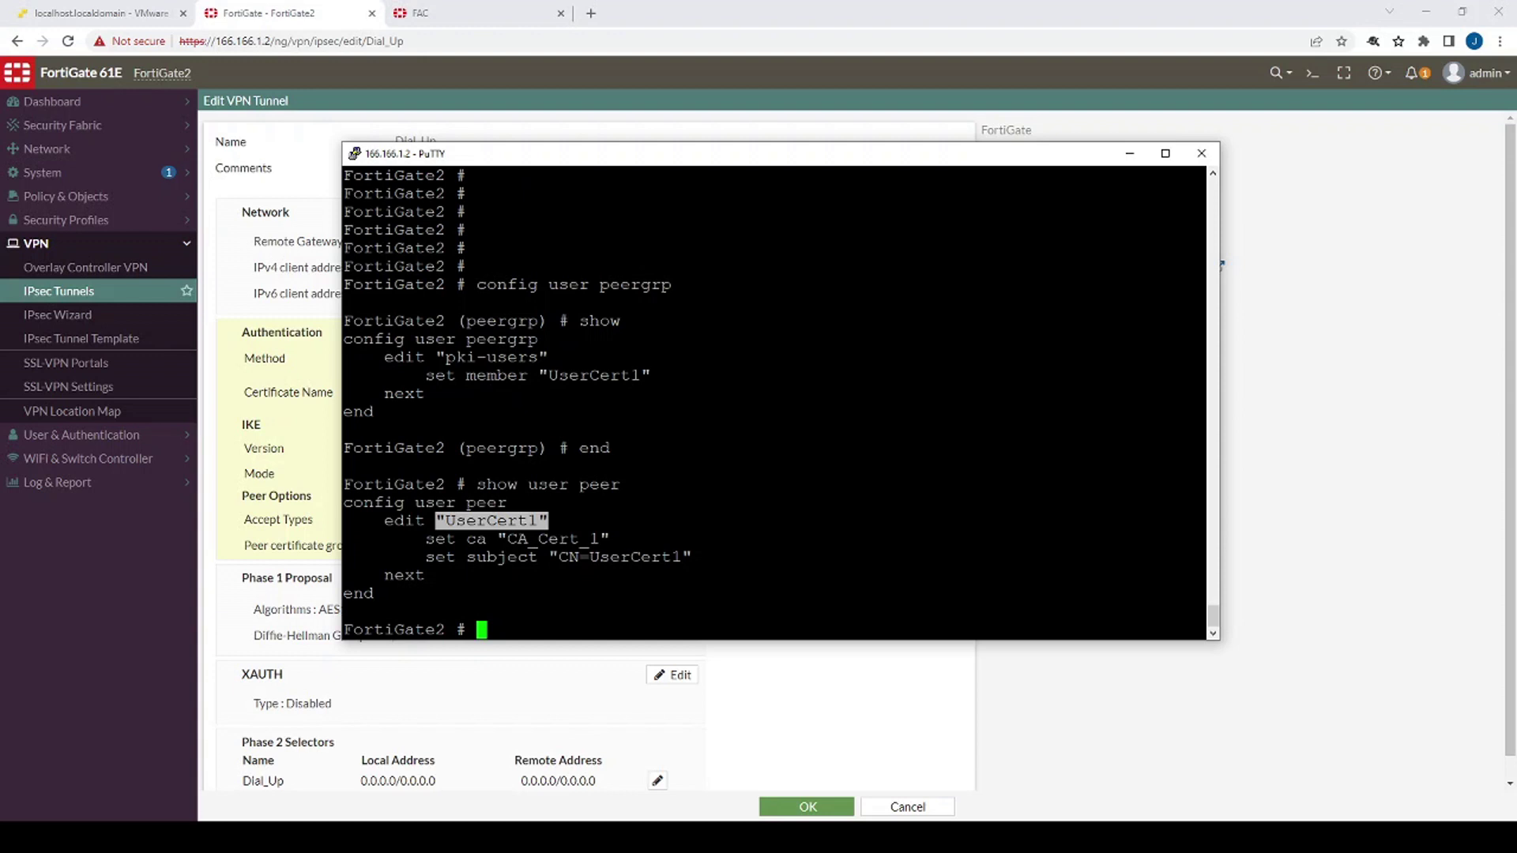
{"action": "left_click_drag", "start_coordinate": [507, 538], "coordinate": [594, 539]}
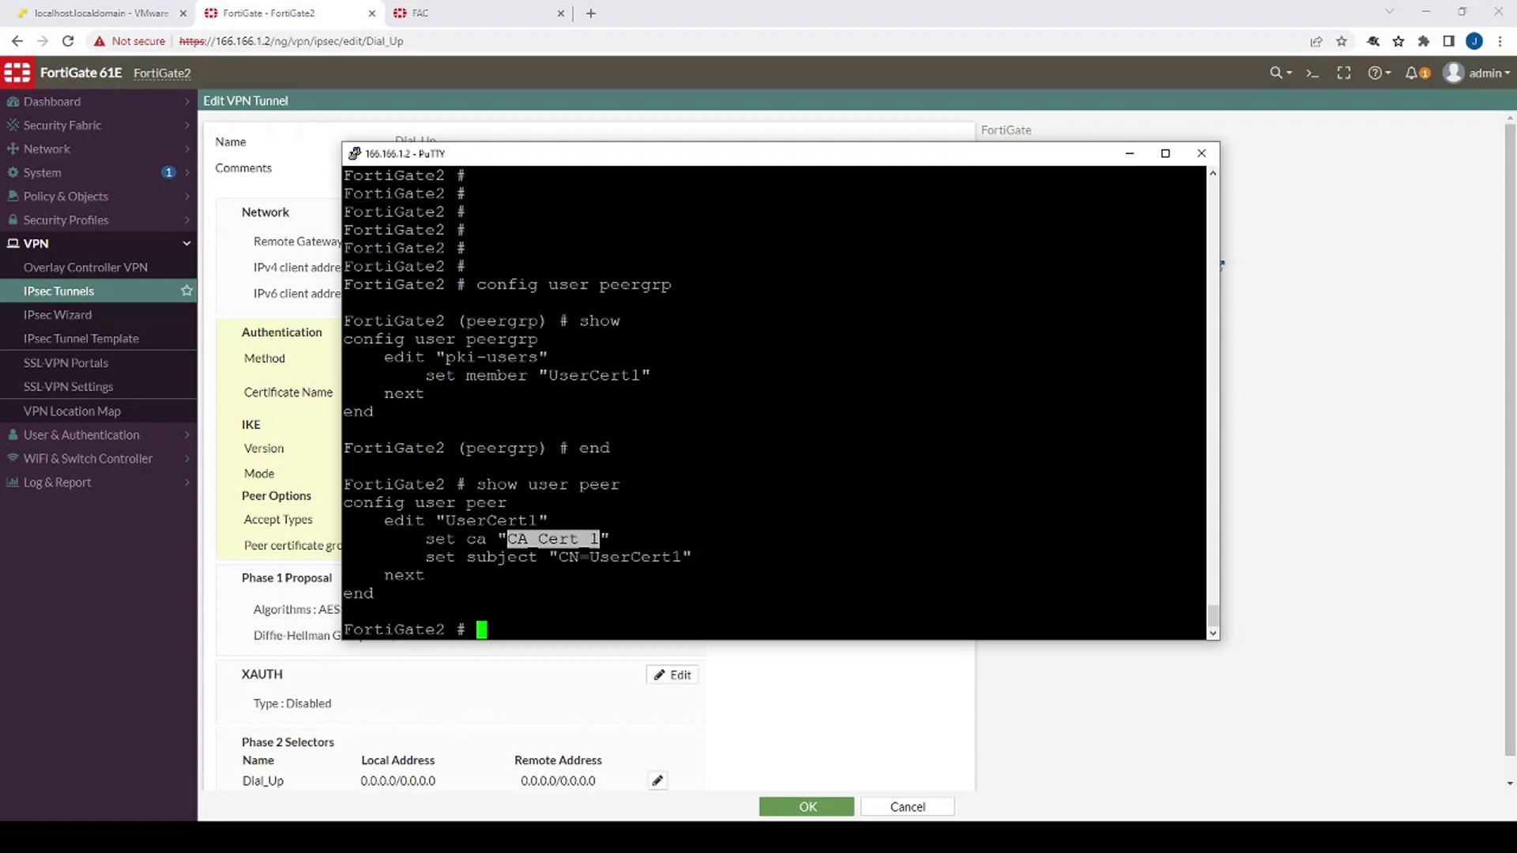
{"action": "left_click_drag", "start_coordinate": [558, 557], "coordinate": [681, 557]}
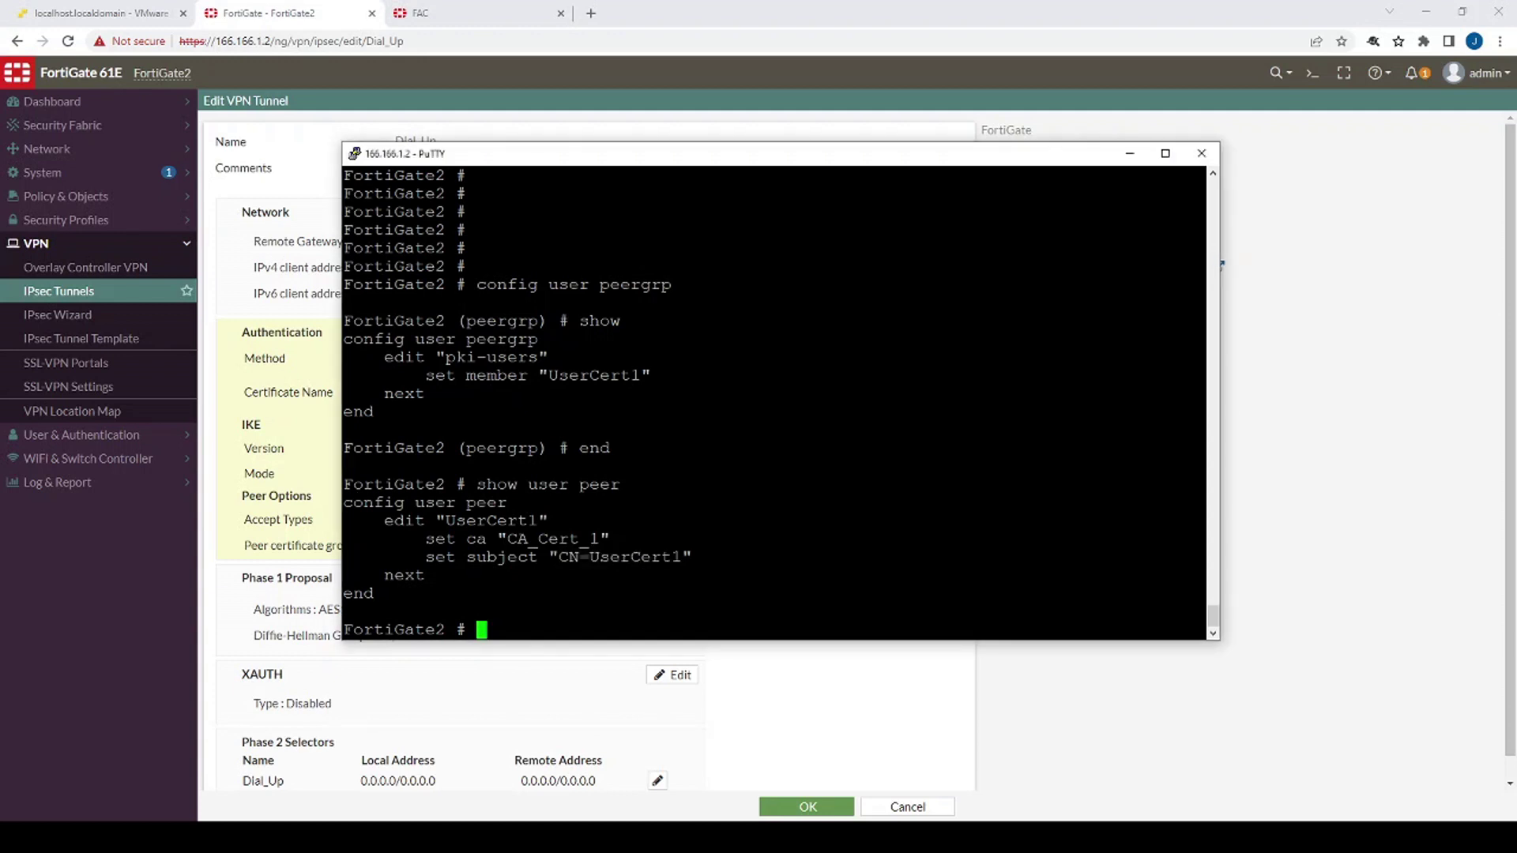
- Enter config user peer, edit UserCert1 and show its current settings
{"action": "type", "text": "config user peer"}
{"action": "key", "text": "Return"}
{"action": "type", "text": "edit UserCert1"}
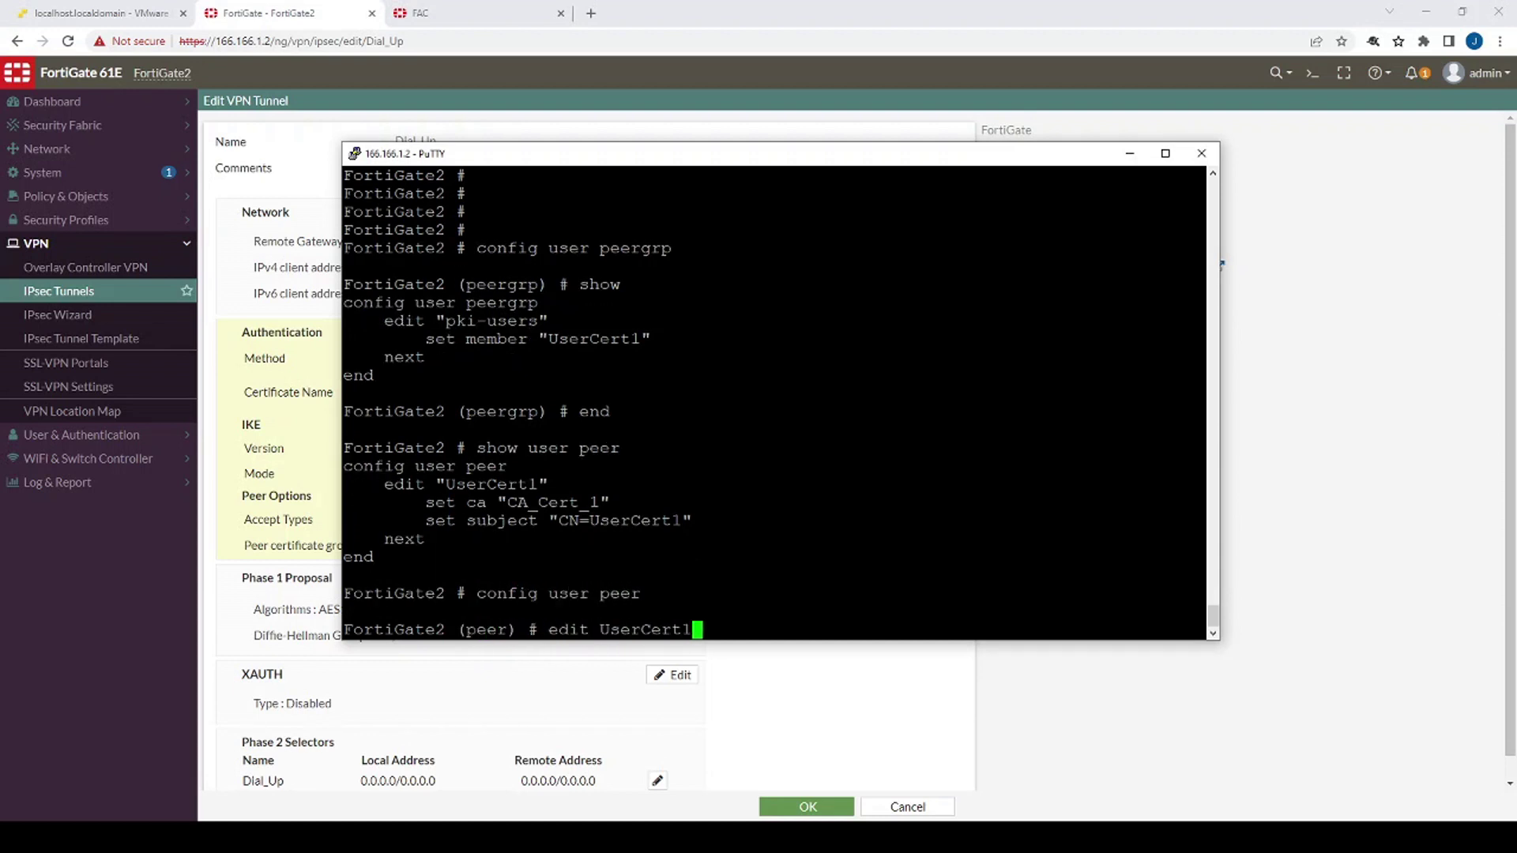
{"action": "key", "text": "Return"}
{"action": "key", "text": "Return"}
{"action": "key", "text": "Return"}
{"action": "key", "text": "Return"}
{"action": "type", "text": "show"}
{"action": "key", "text": "Return"}
{"action": "key", "text": "Return"}
{"action": "key", "text": "Return"}
{"action": "key", "text": "Return"}
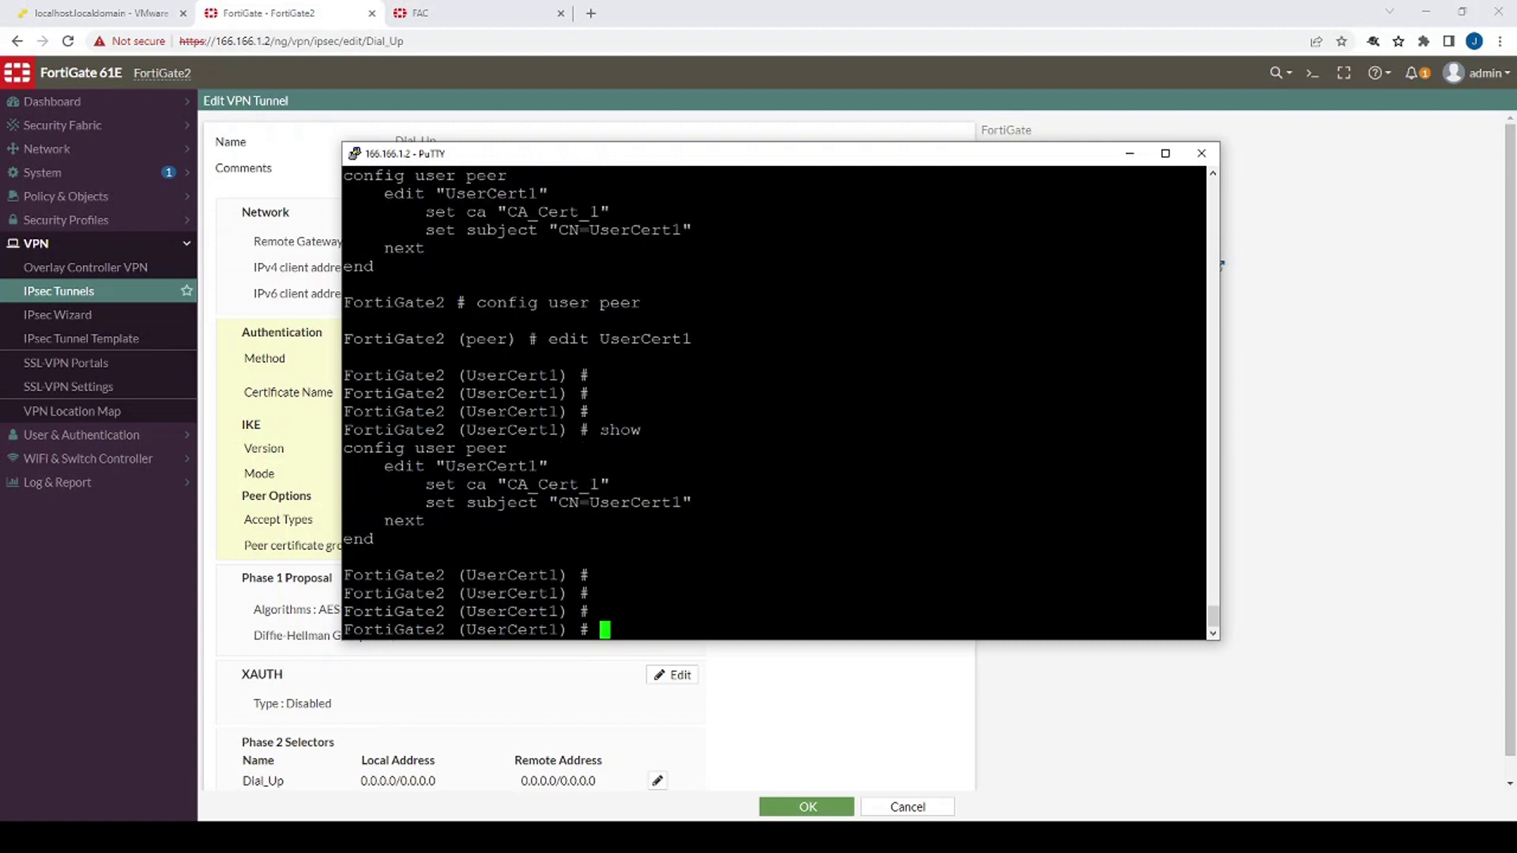
- Set the subject to CN=UserCert2, verify with show, and end to save
{"action": "type", "text": "set subject CN=U"}
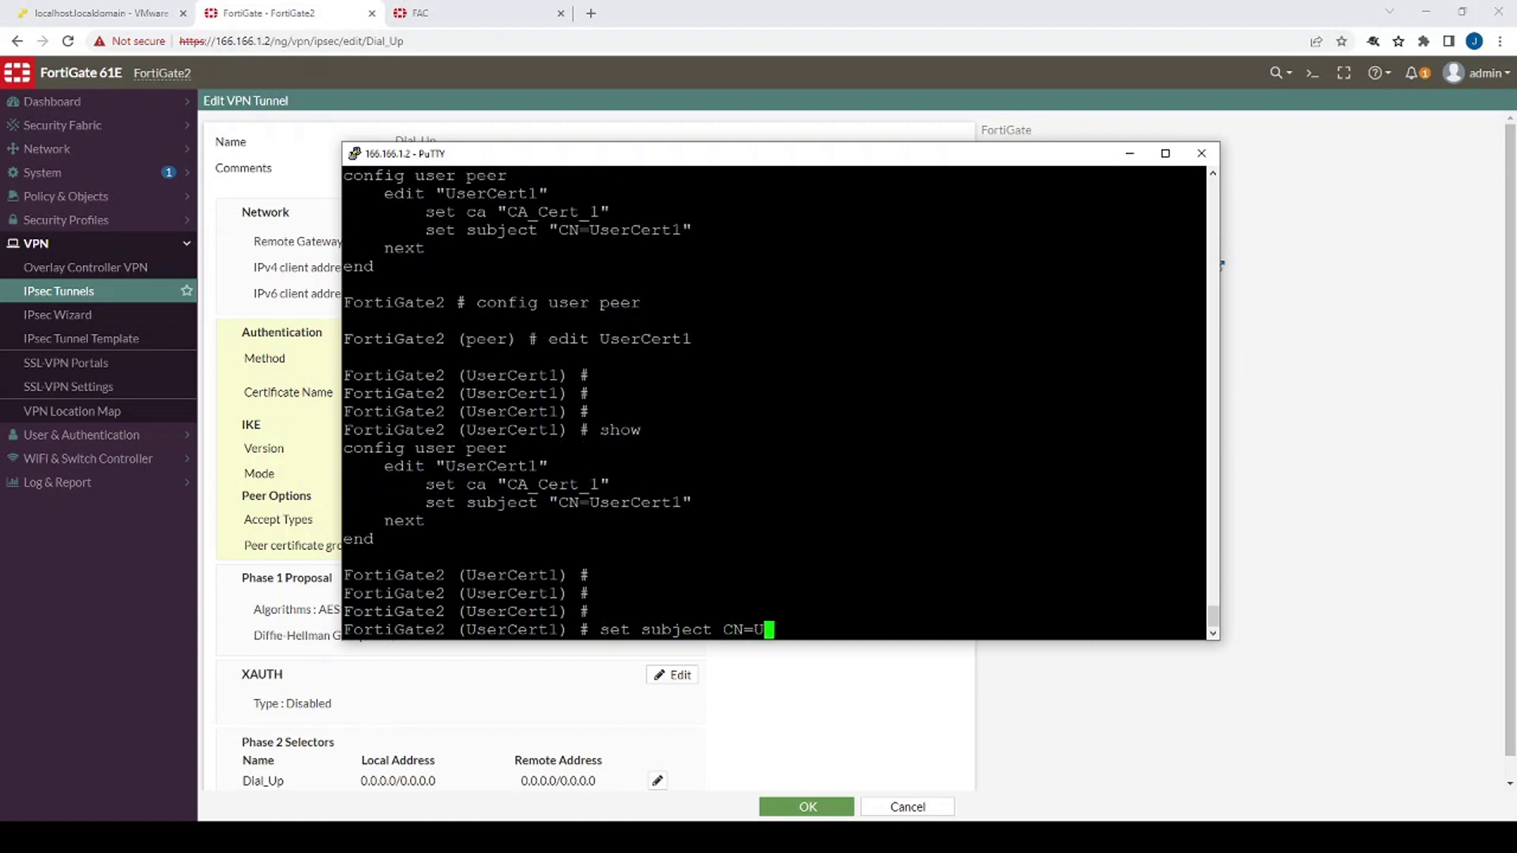
{"action": "type", "text": "serCert2"}
{"action": "key", "text": "Return"}
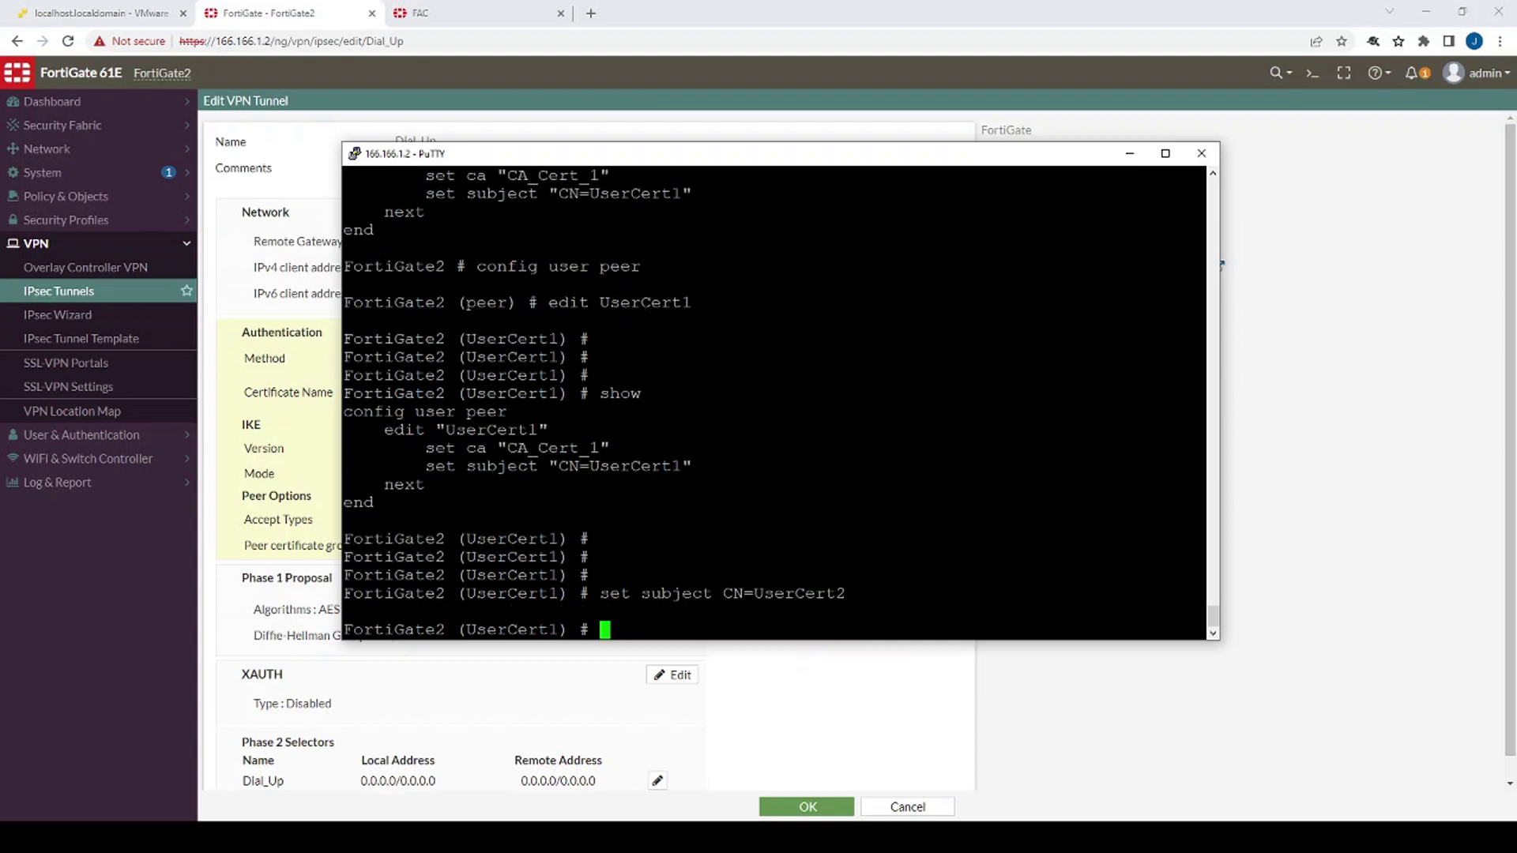
{"action": "type", "text": "show"}
{"action": "key", "text": "Return"}
{"action": "type", "text": "["}
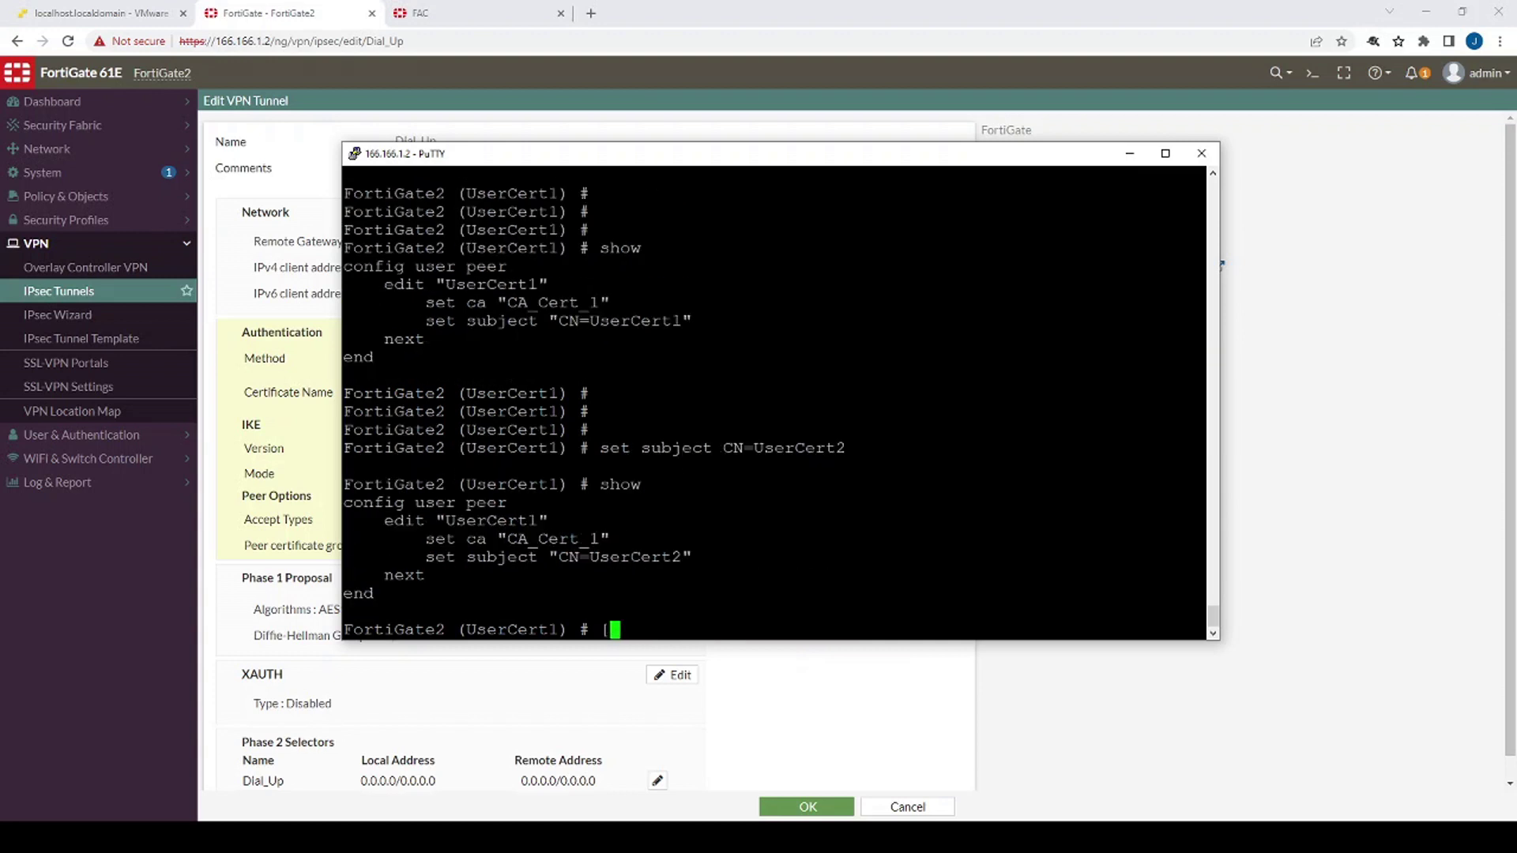
{"action": "key", "text": "BackSpace"}
{"action": "type", "text": "end"}
{"action": "key", "text": "Return"}
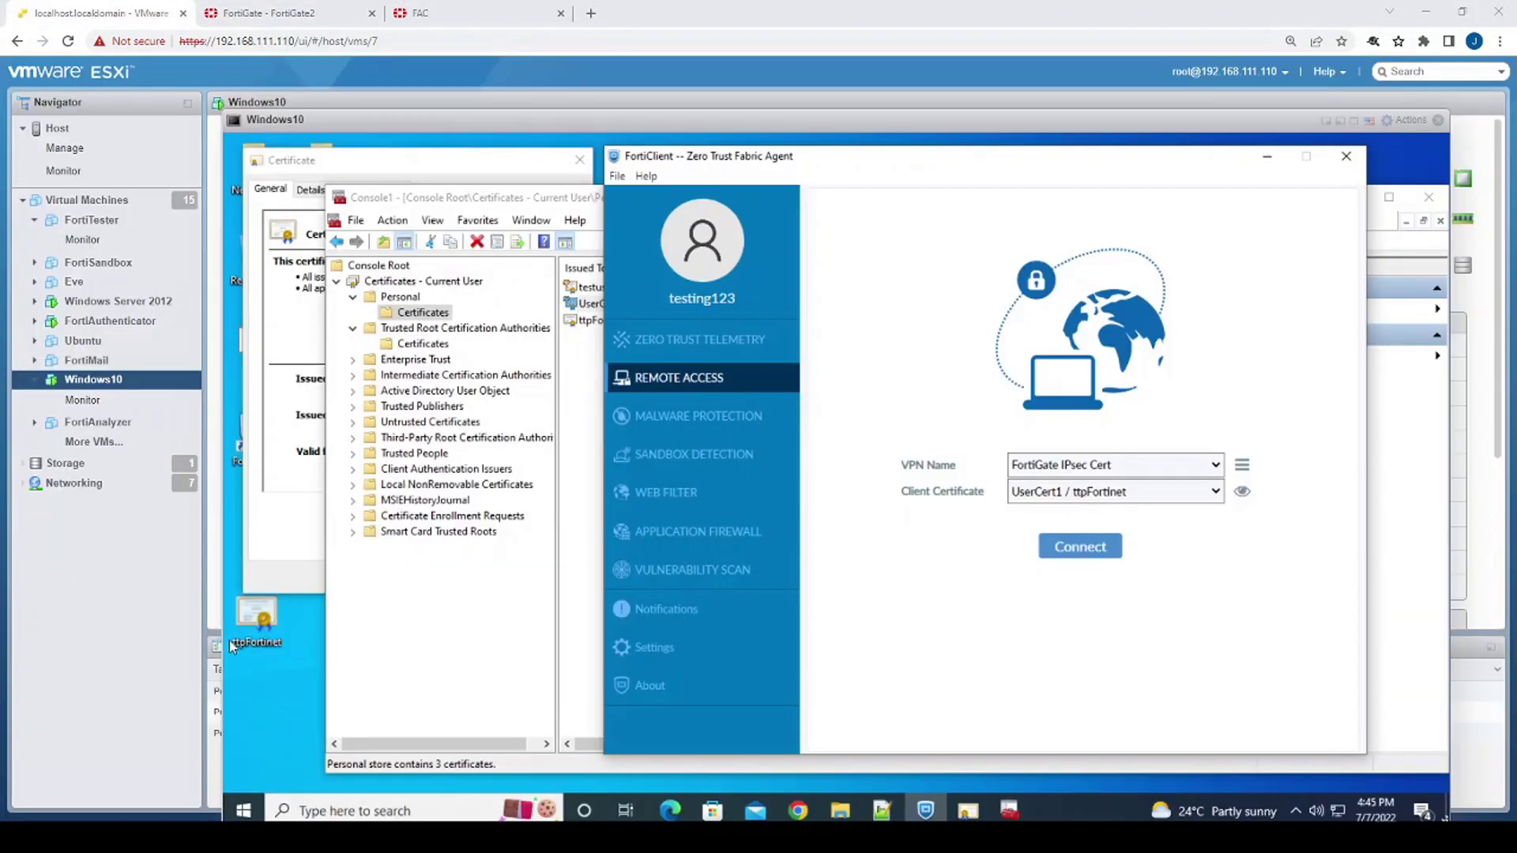
- Connect the FortiGate IPsec Cert VPN using the UserCert1 certificate
{"action": "left_click", "coordinate": [1080, 557]}
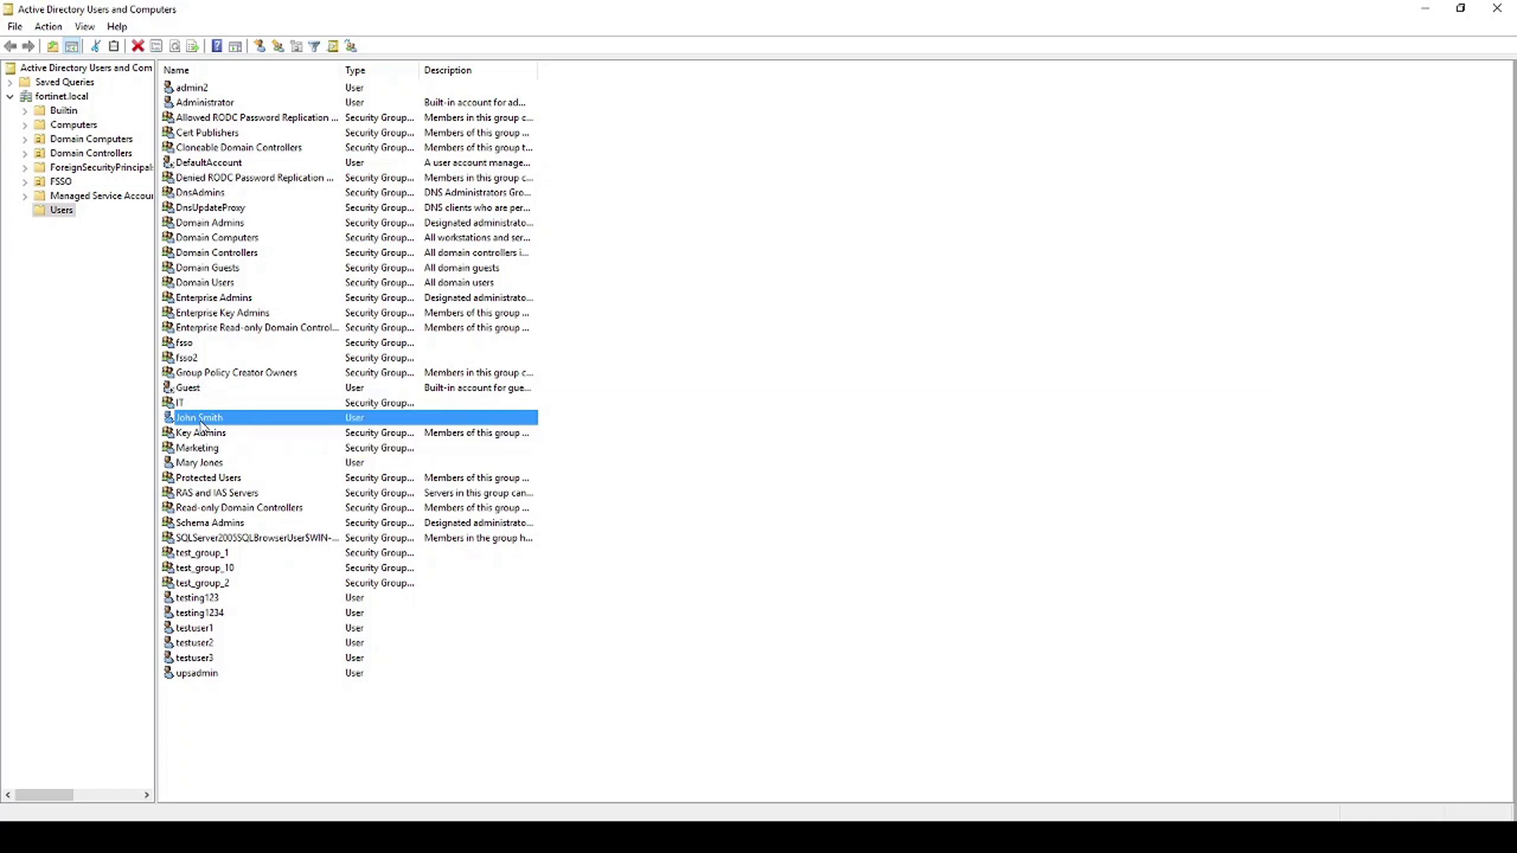
- Open the demo user's properties and check the User logon name on the Account tab
{"action": "double_click", "coordinate": [201, 418]}
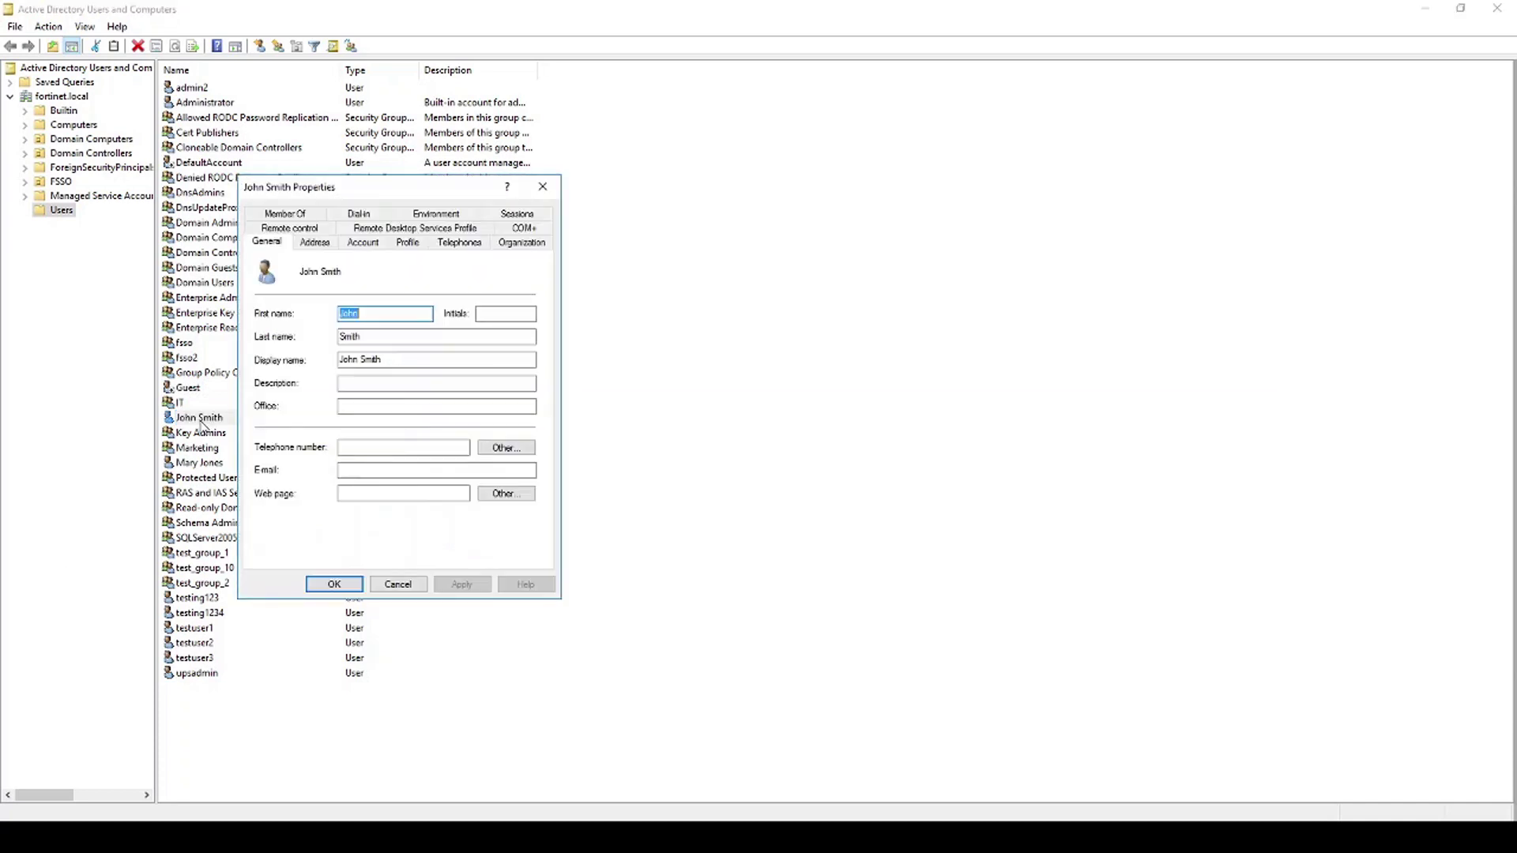
{"action": "left_click", "coordinate": [372, 245]}
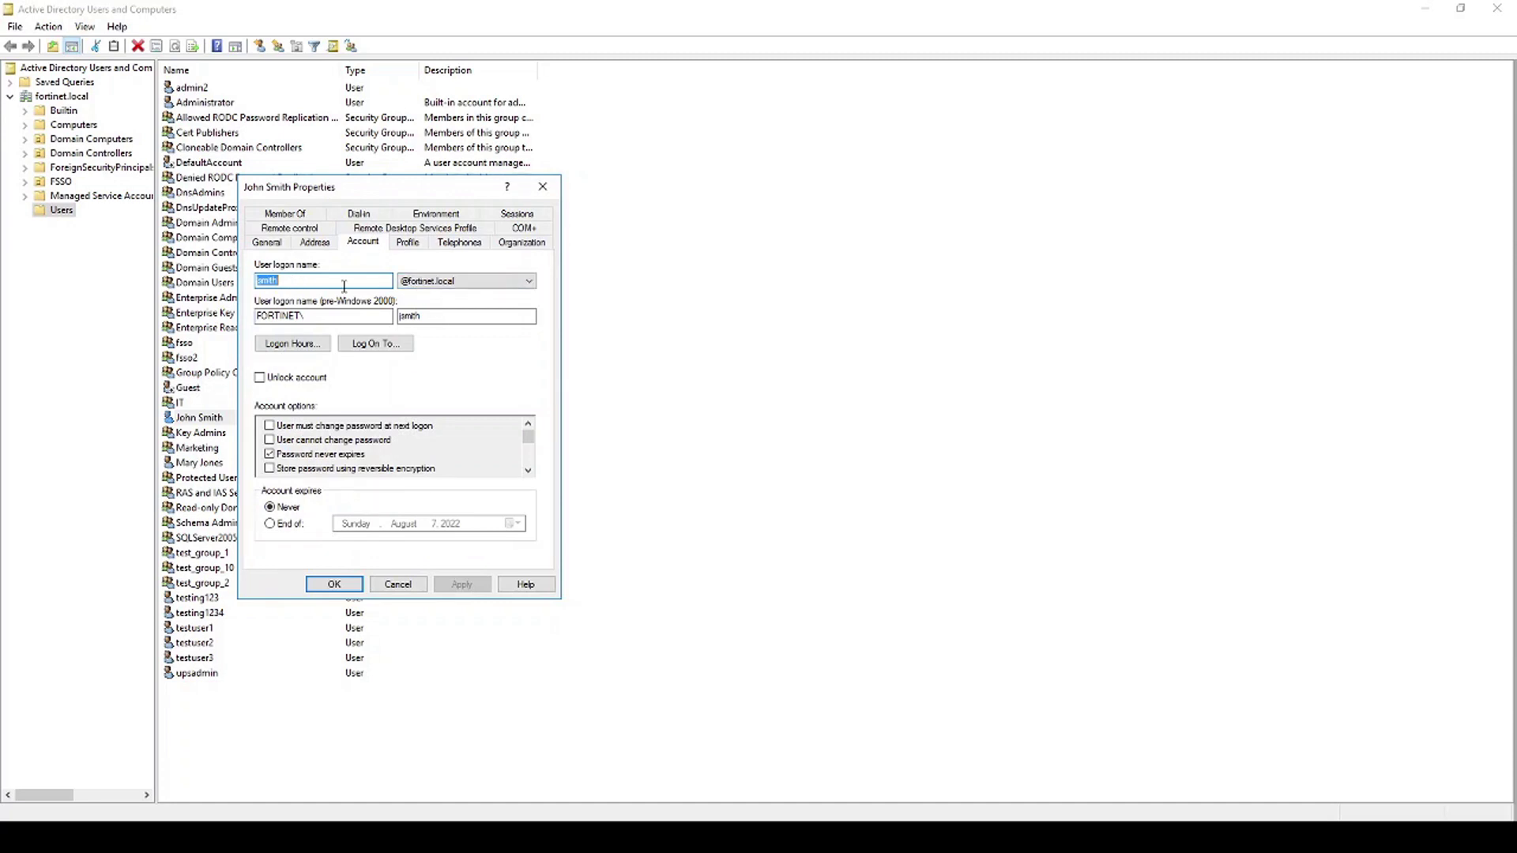
{"action": "left_click", "coordinate": [325, 279]}
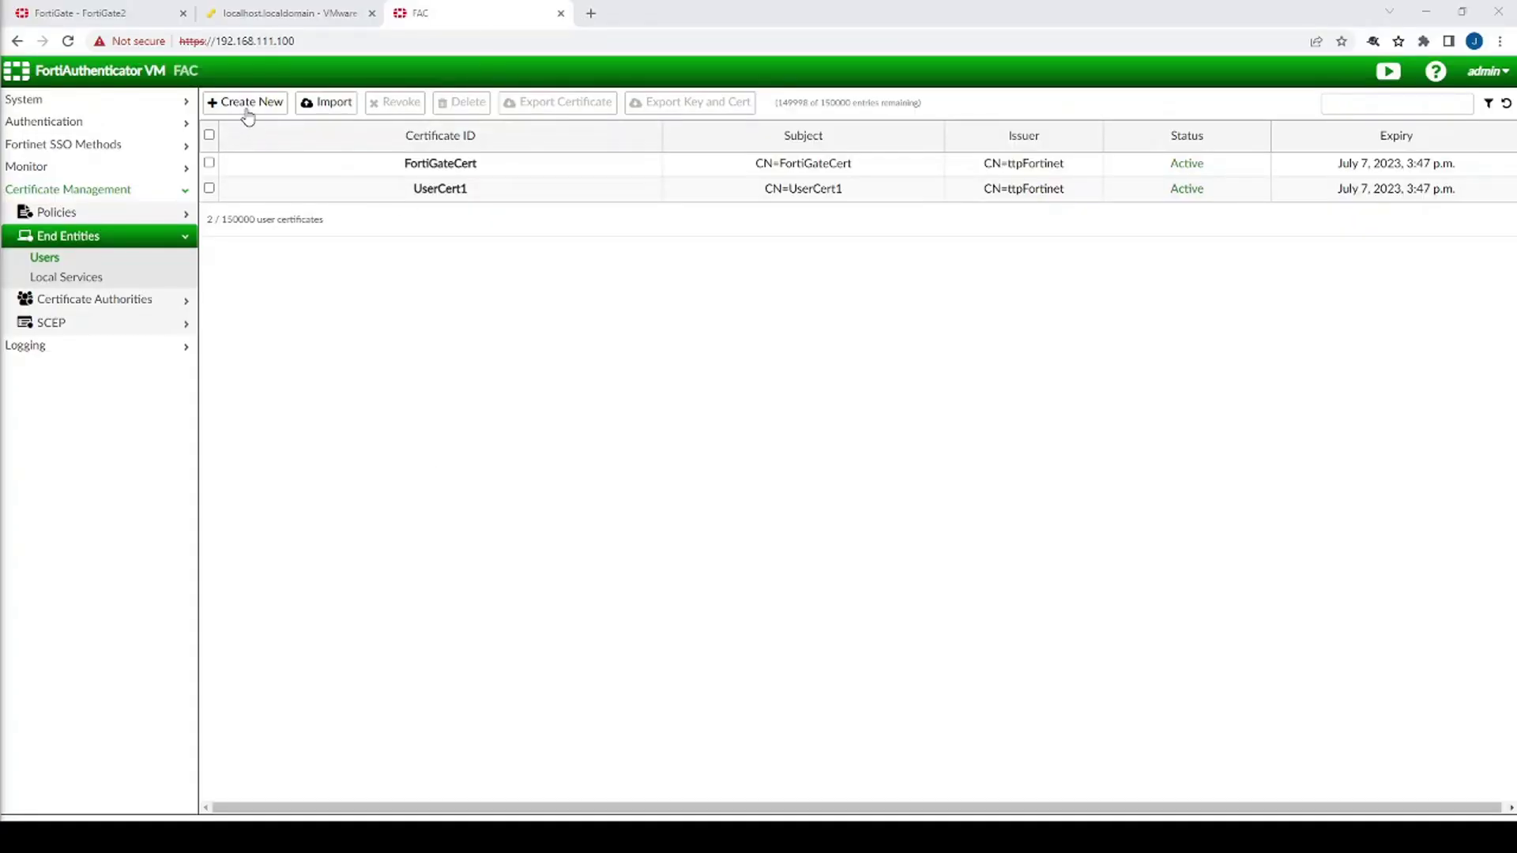
- Create a user certificate with the demo user's certificate ID, CN name and UPN enabled
{"action": "left_click", "coordinate": [248, 113]}
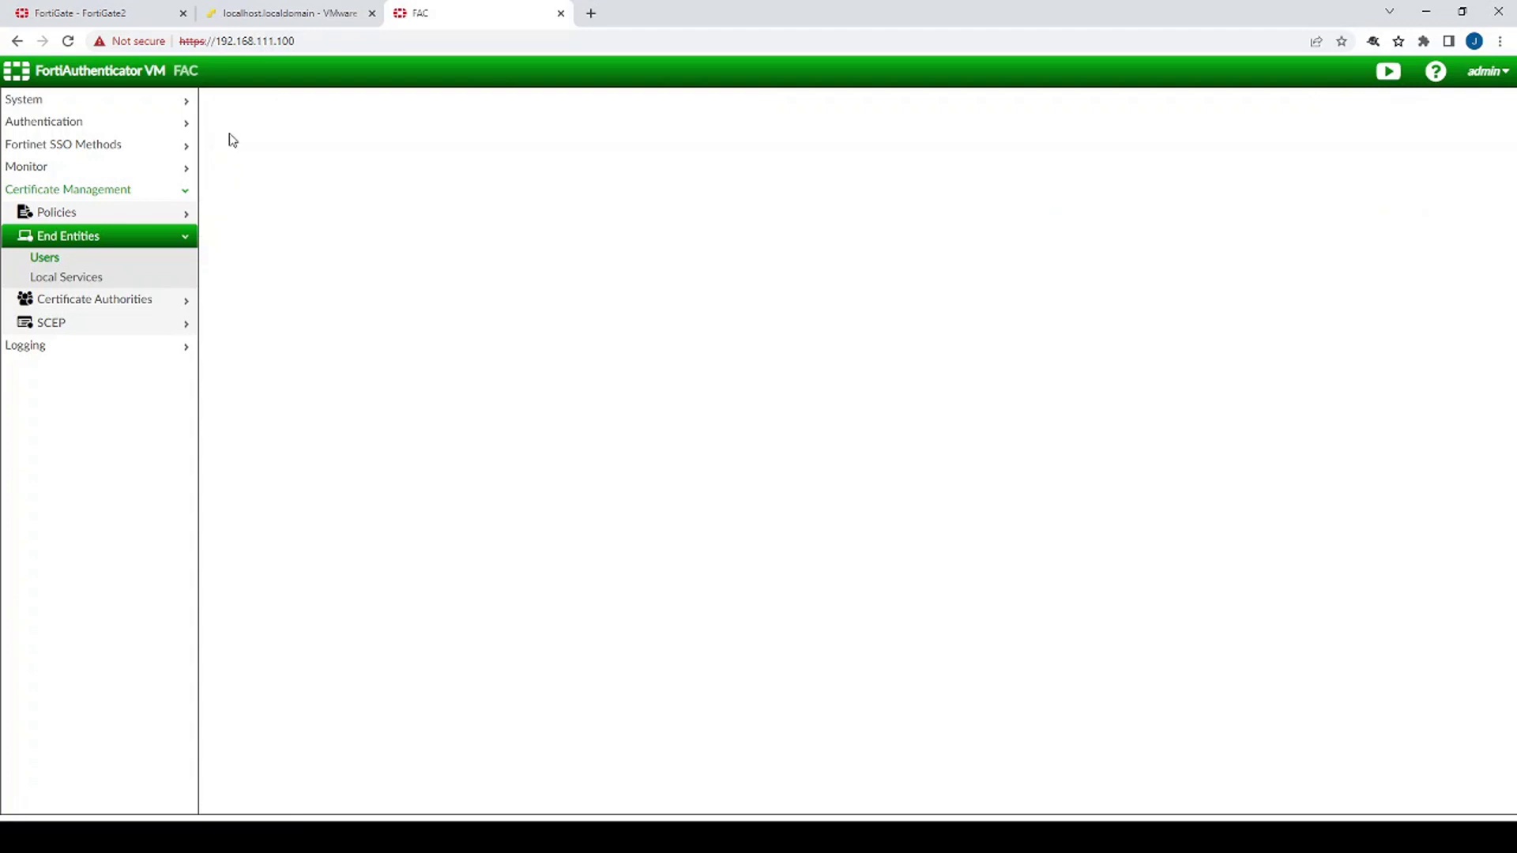
{"action": "left_click", "coordinate": [455, 125]}
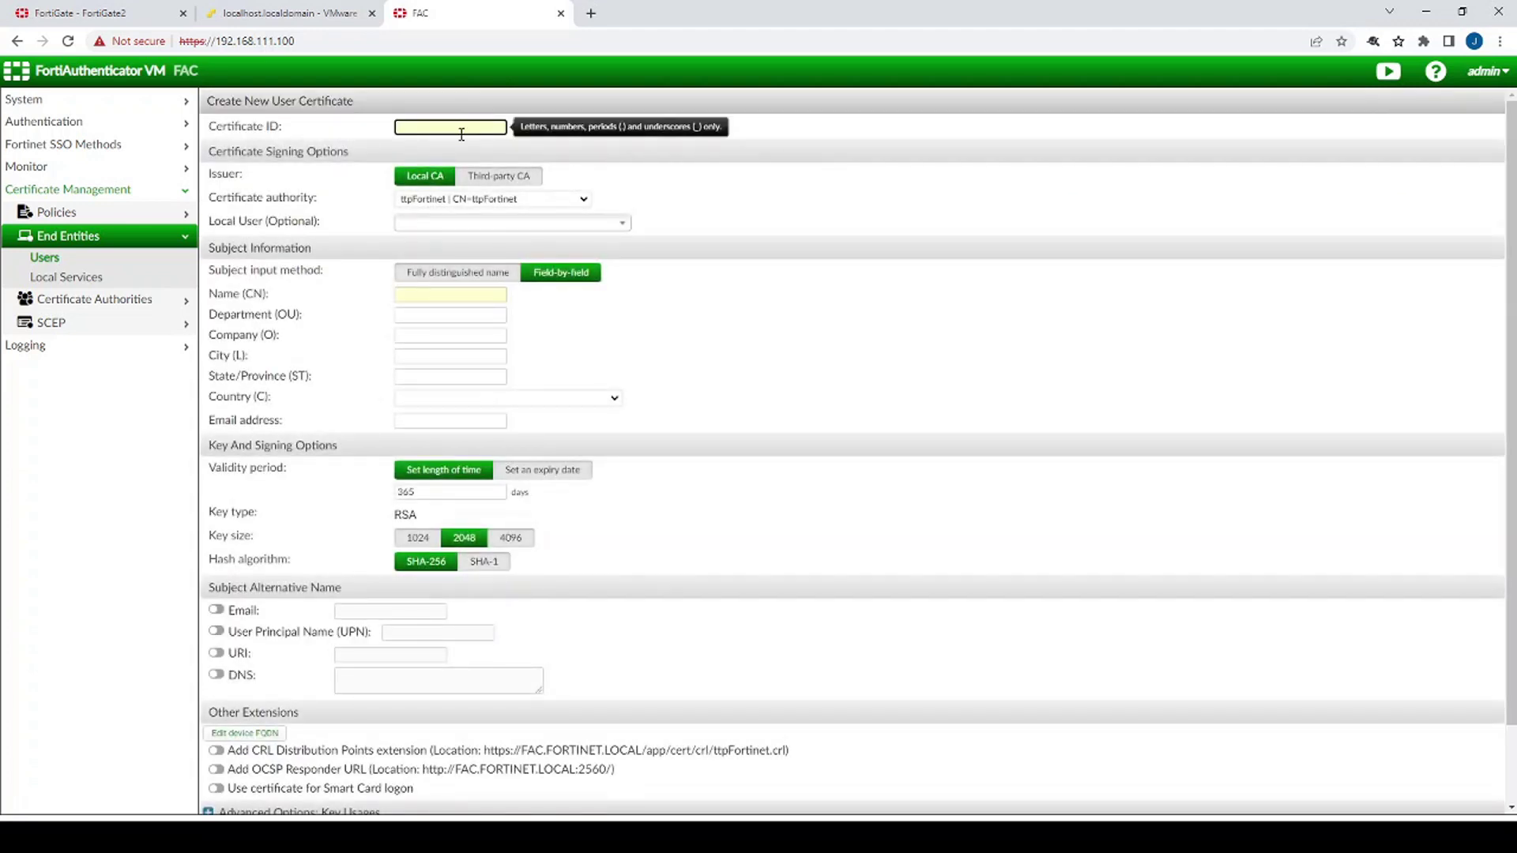
{"action": "type", "text": "JohnSmith"}
{"action": "left_click", "coordinate": [448, 293]}
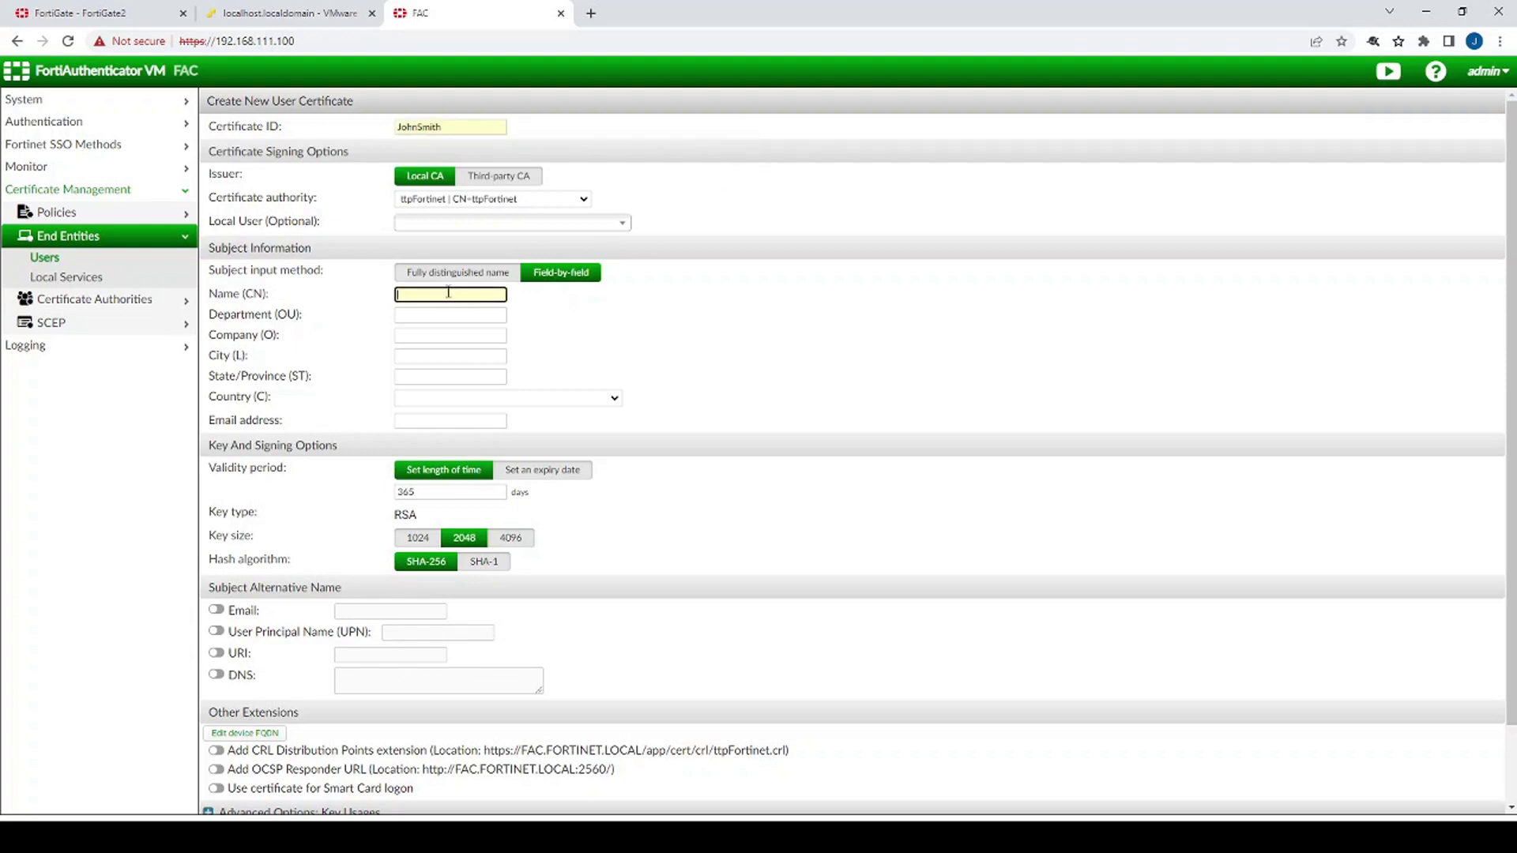
{"action": "type", "text": "John Smith"}
{"action": "left_click", "coordinate": [216, 631]}
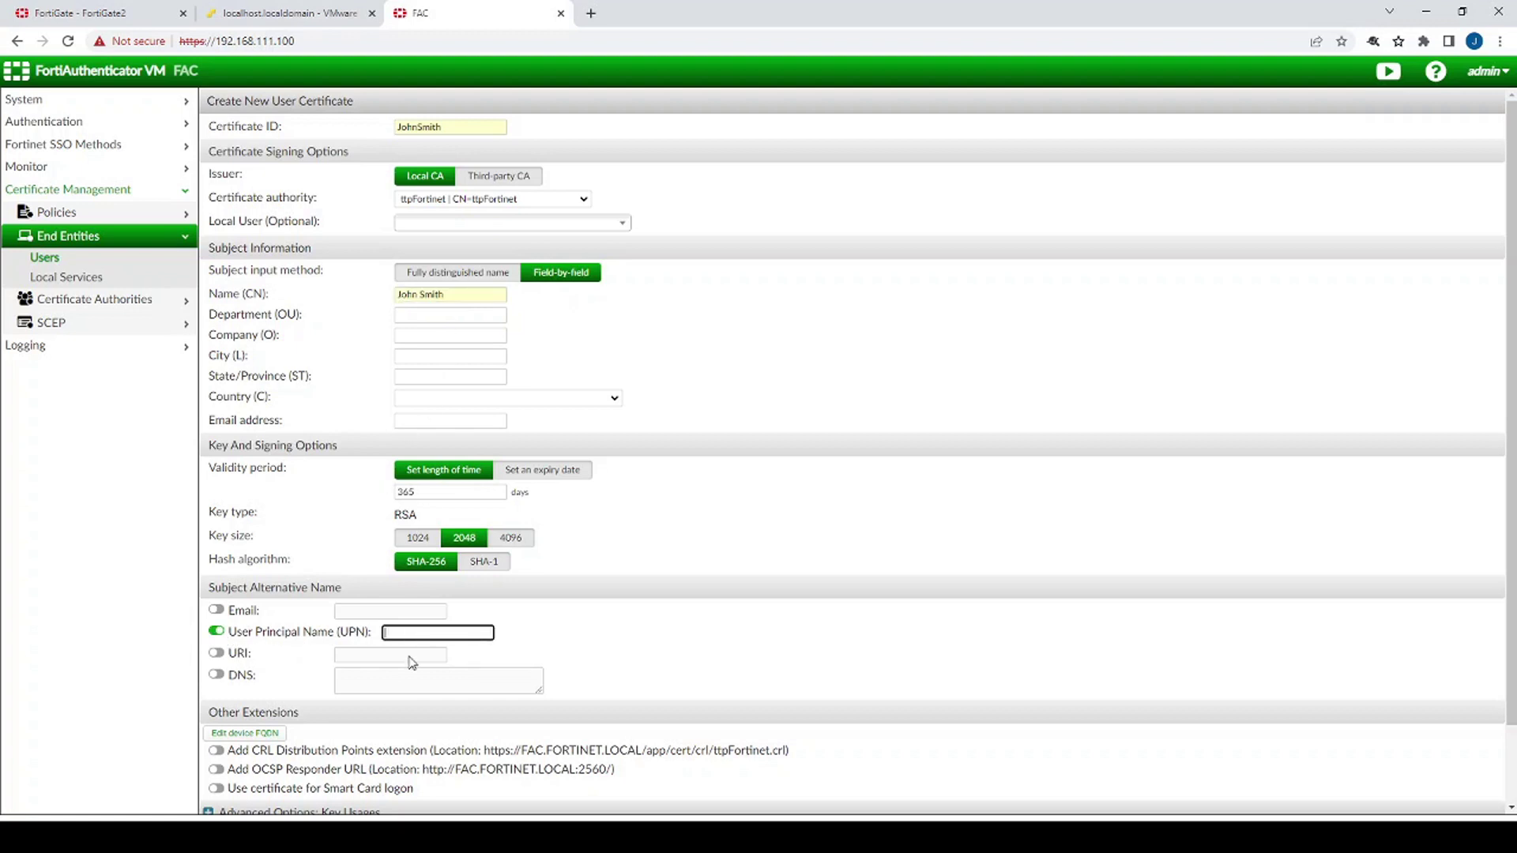
{"action": "left_click_drag", "start_coordinate": [484, 633], "coordinate": [374, 636]}
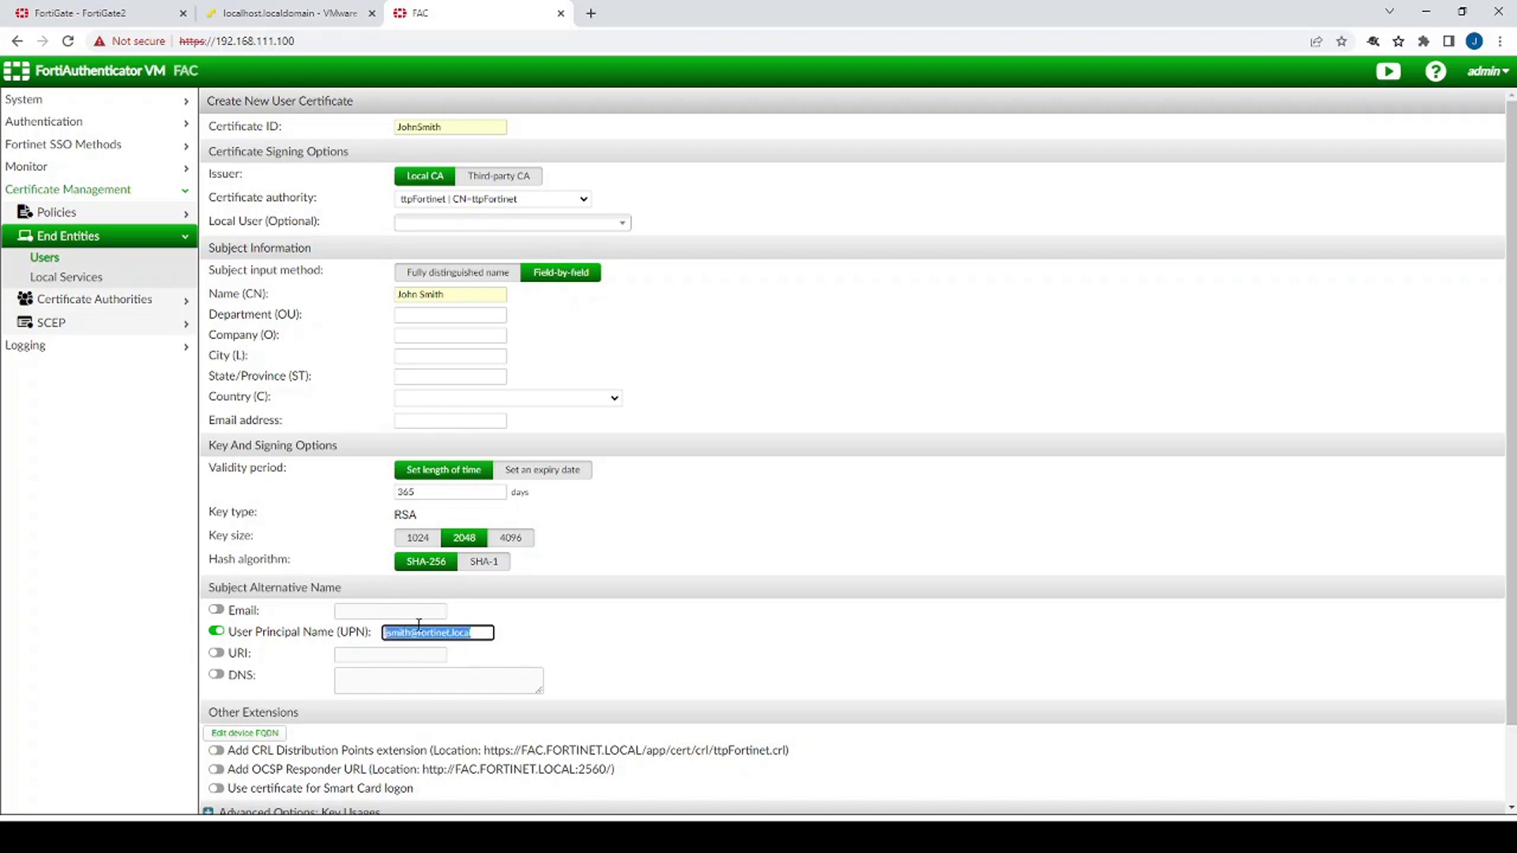
{"action": "scroll", "coordinate": [438, 668], "scroll_direction": "down", "scroll_amount": 2}
{"action": "left_click", "coordinate": [790, 762]}
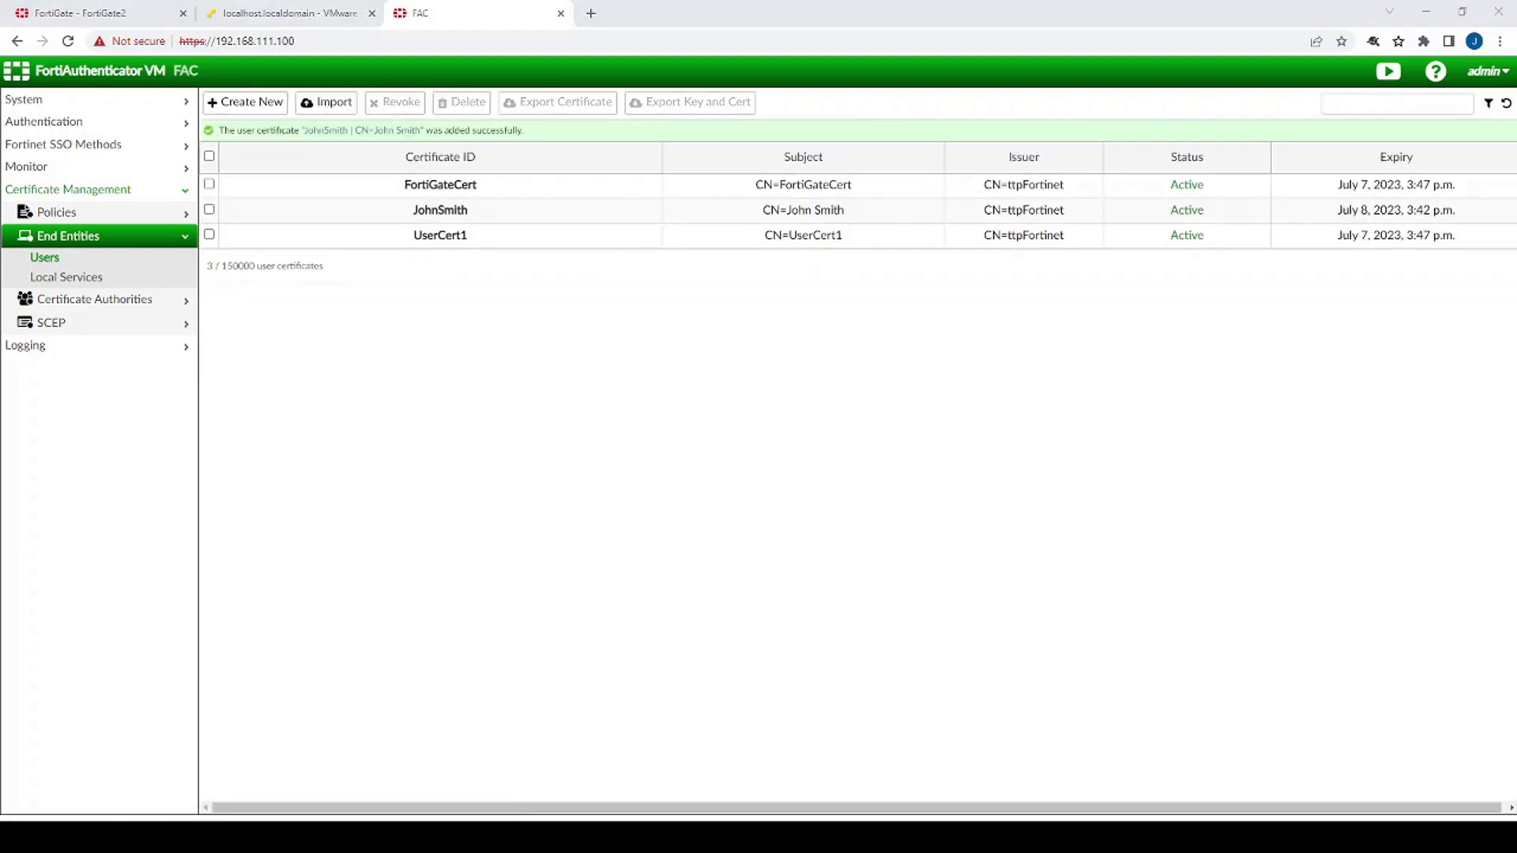
- Select the new certificate and export it with its private key, beginning the passphrase entry
{"action": "left_click", "coordinate": [209, 209]}
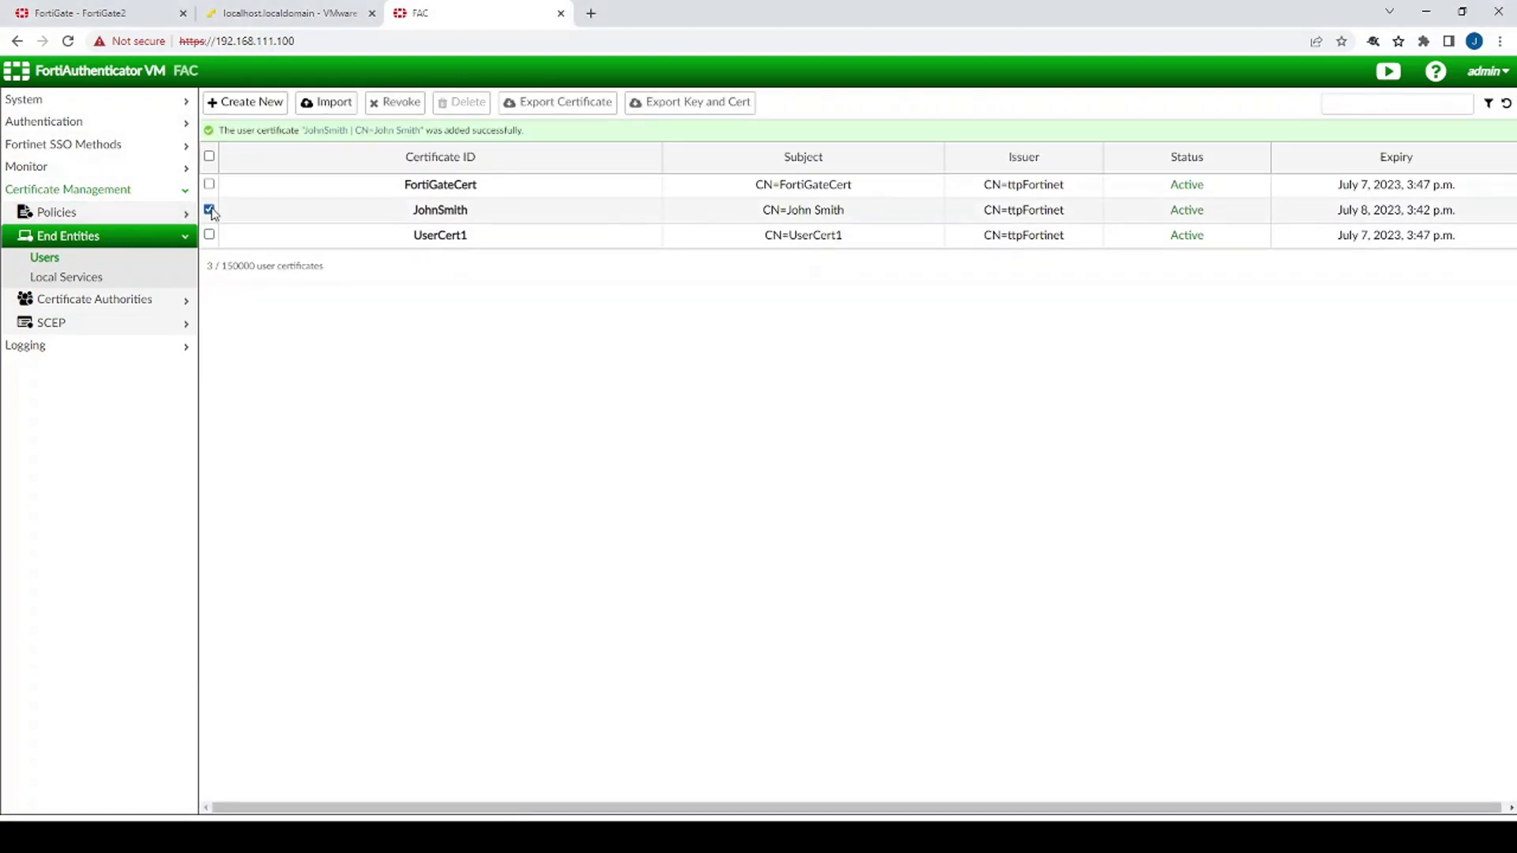
{"action": "left_click", "coordinate": [692, 103]}
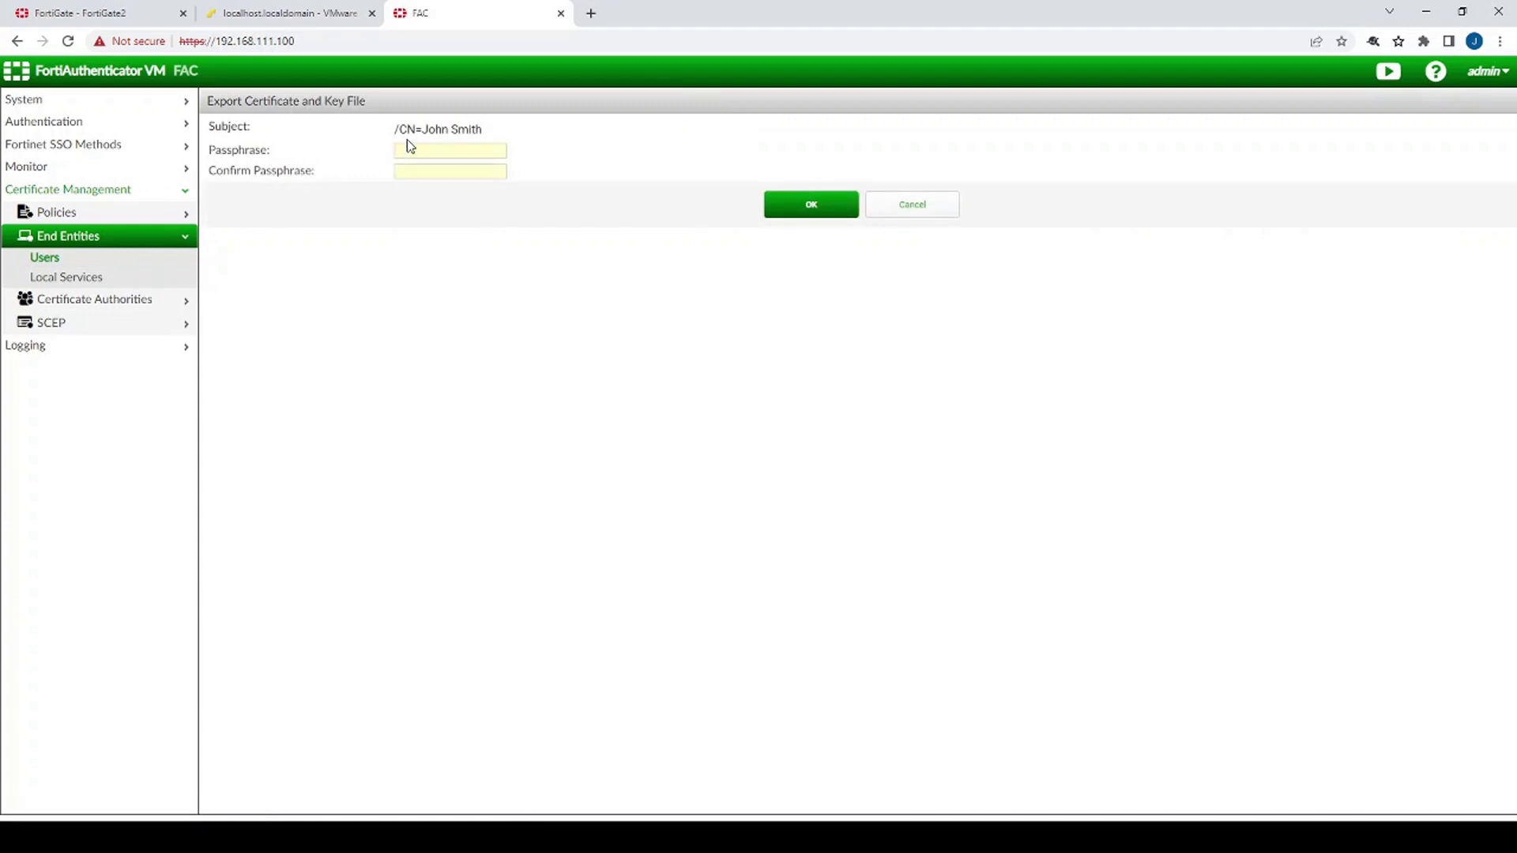
{"action": "left_click", "coordinate": [424, 150]}
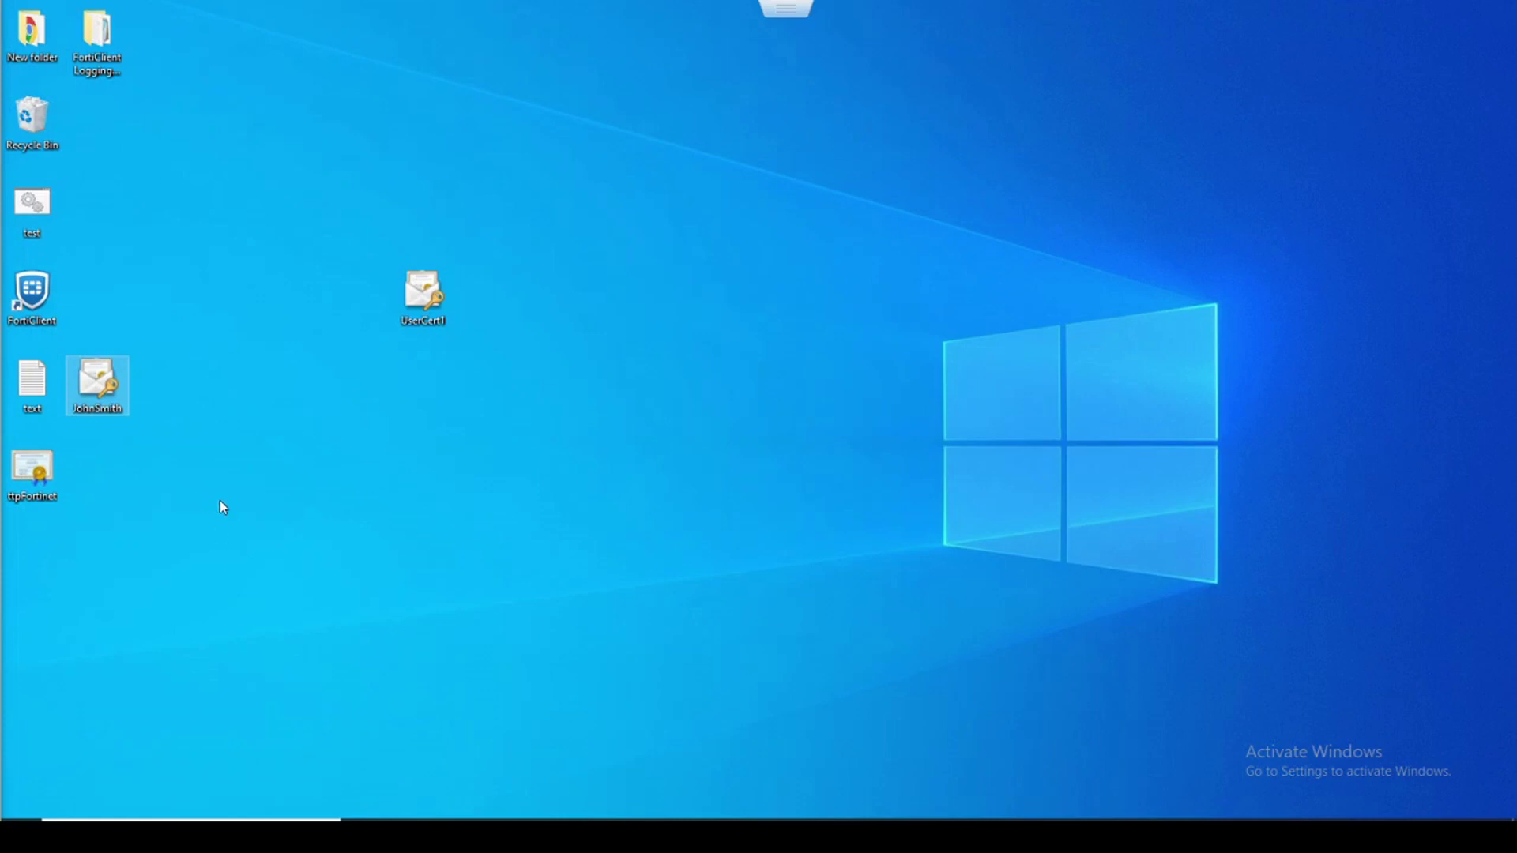
- Open the exported certificate file for the current user and enter its private key password
{"action": "key", "text": "Return"}
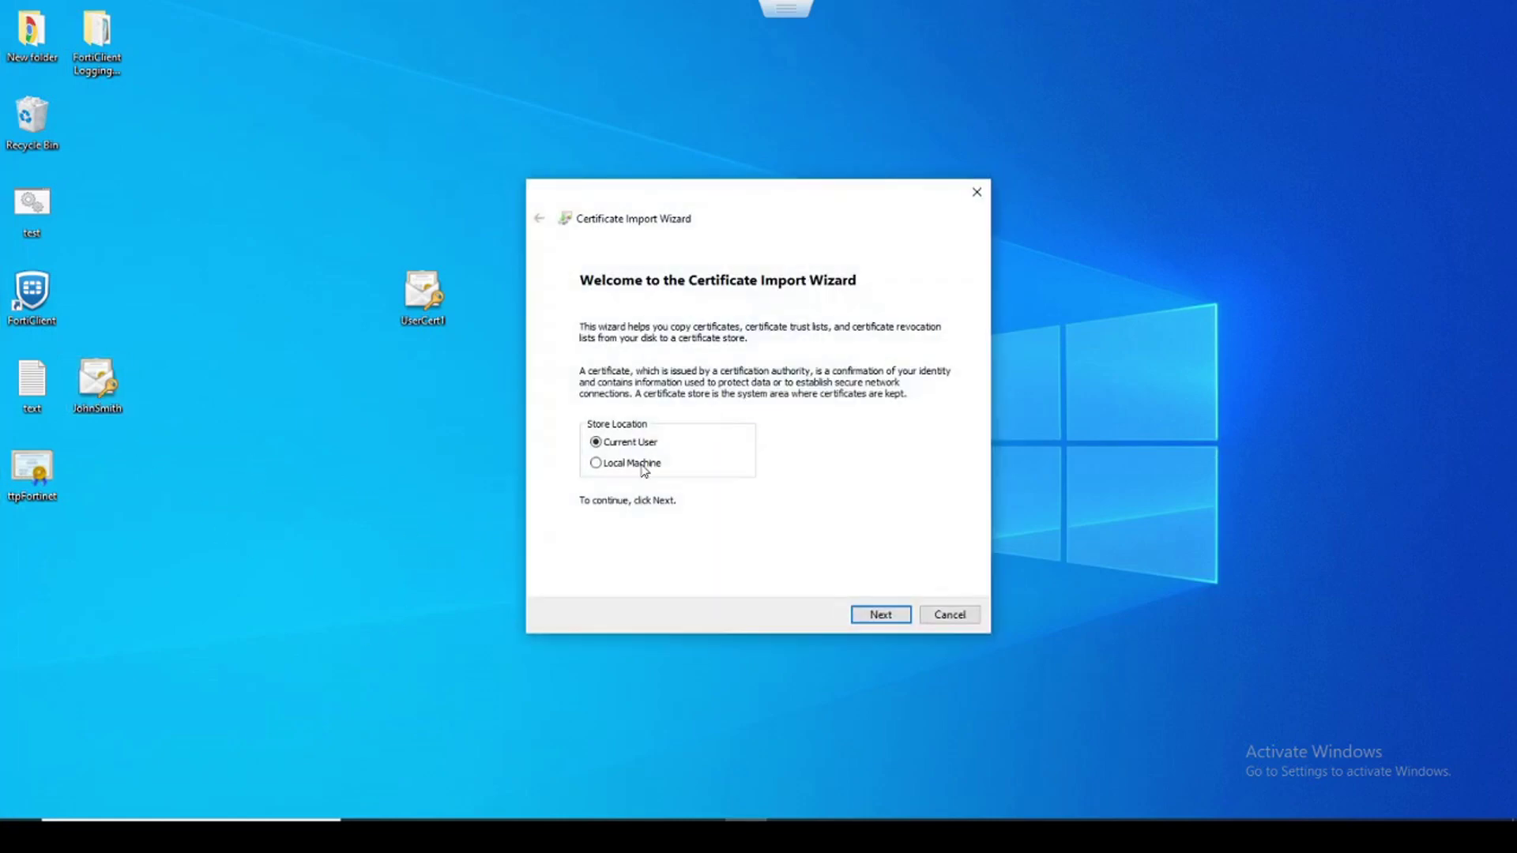
{"action": "left_click", "coordinate": [872, 615]}
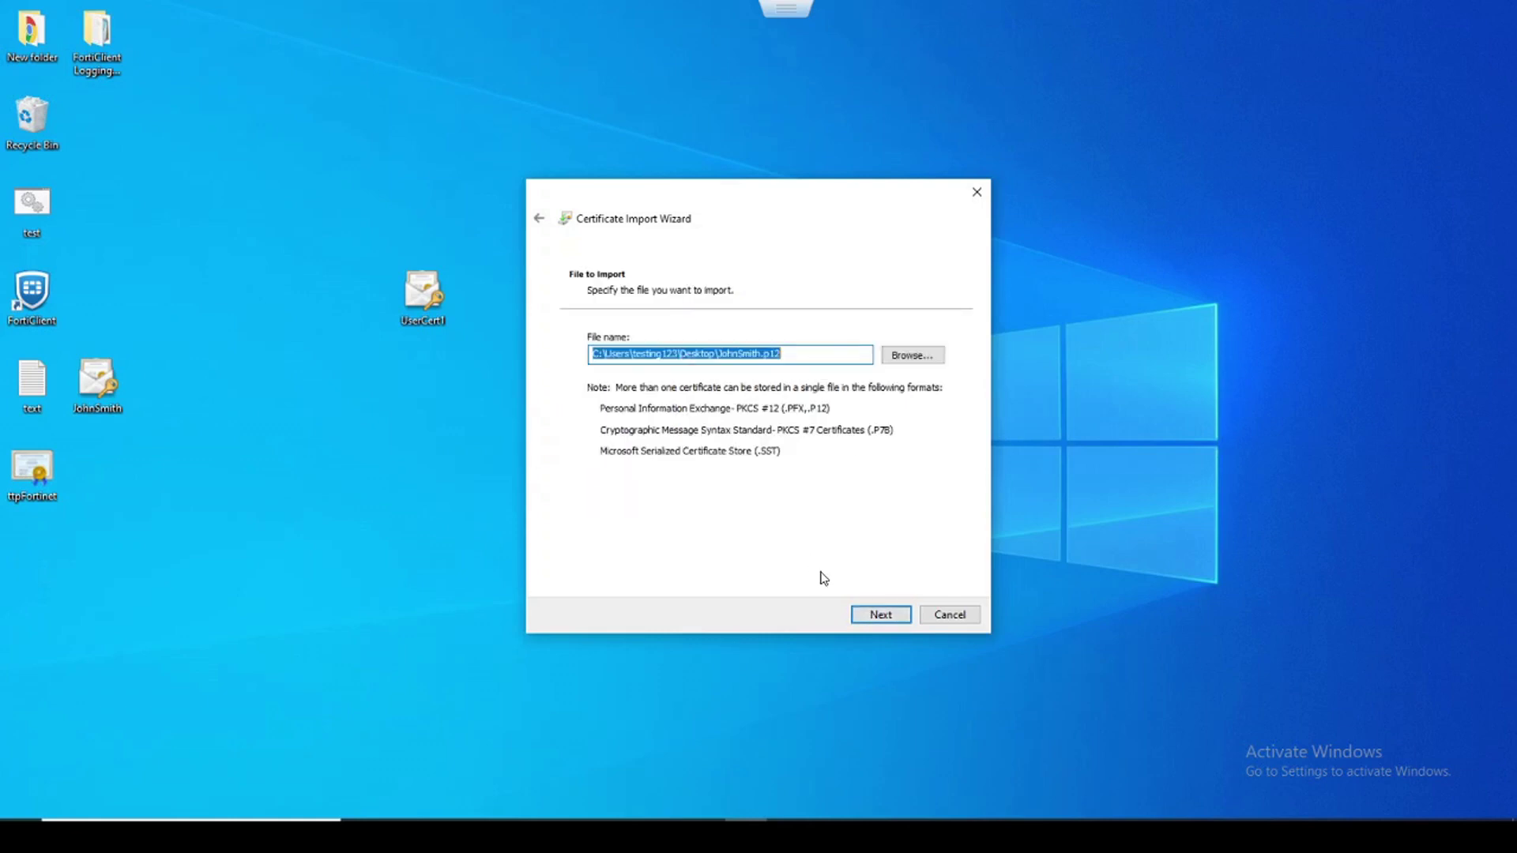
{"action": "left_click", "coordinate": [873, 614]}
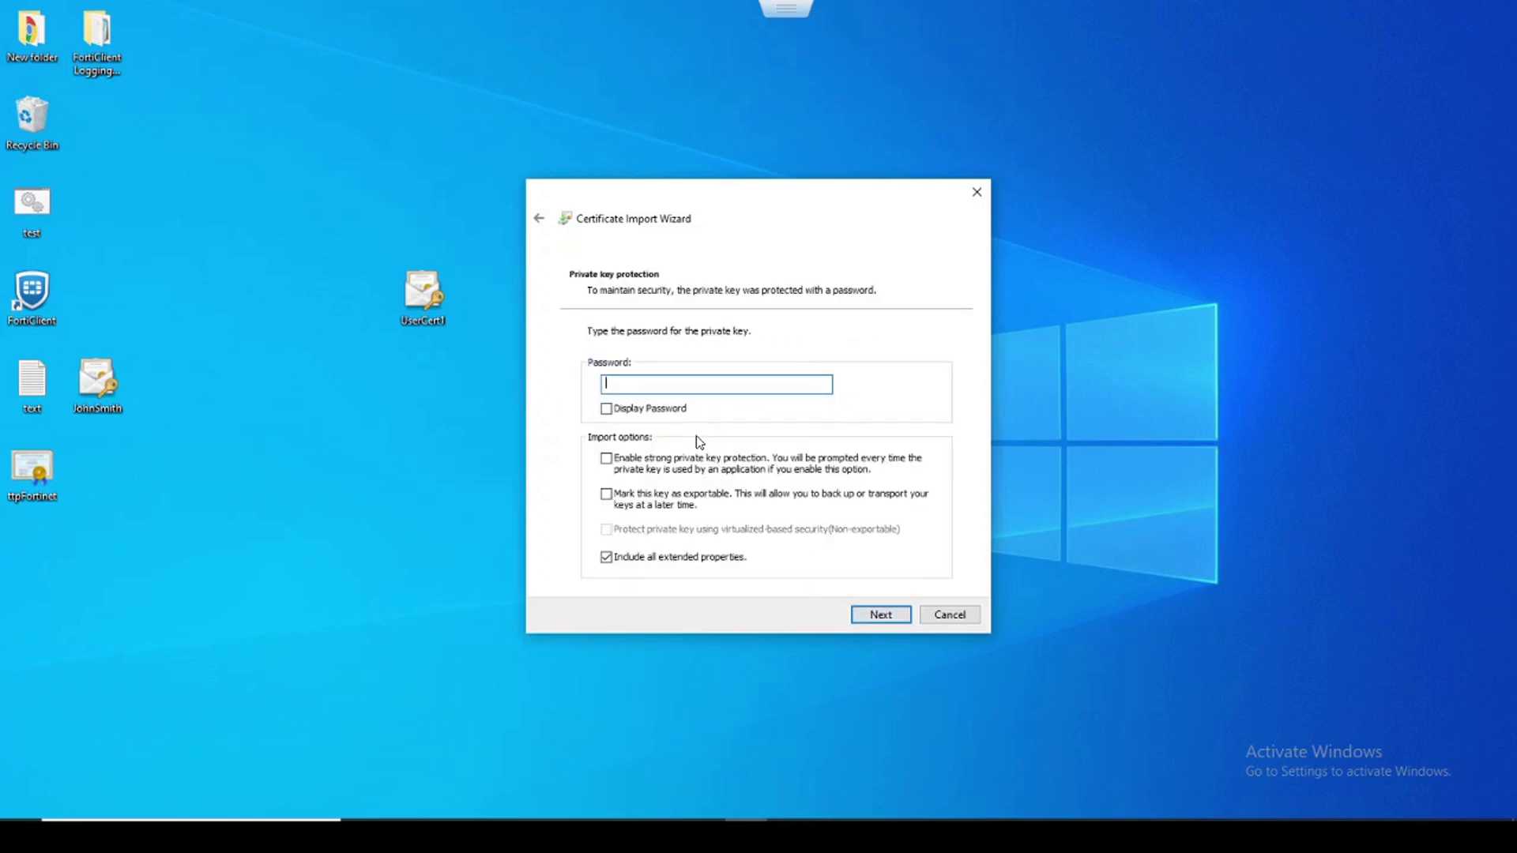
{"action": "type", "text": "password"}
{"action": "key", "text": "Return"}
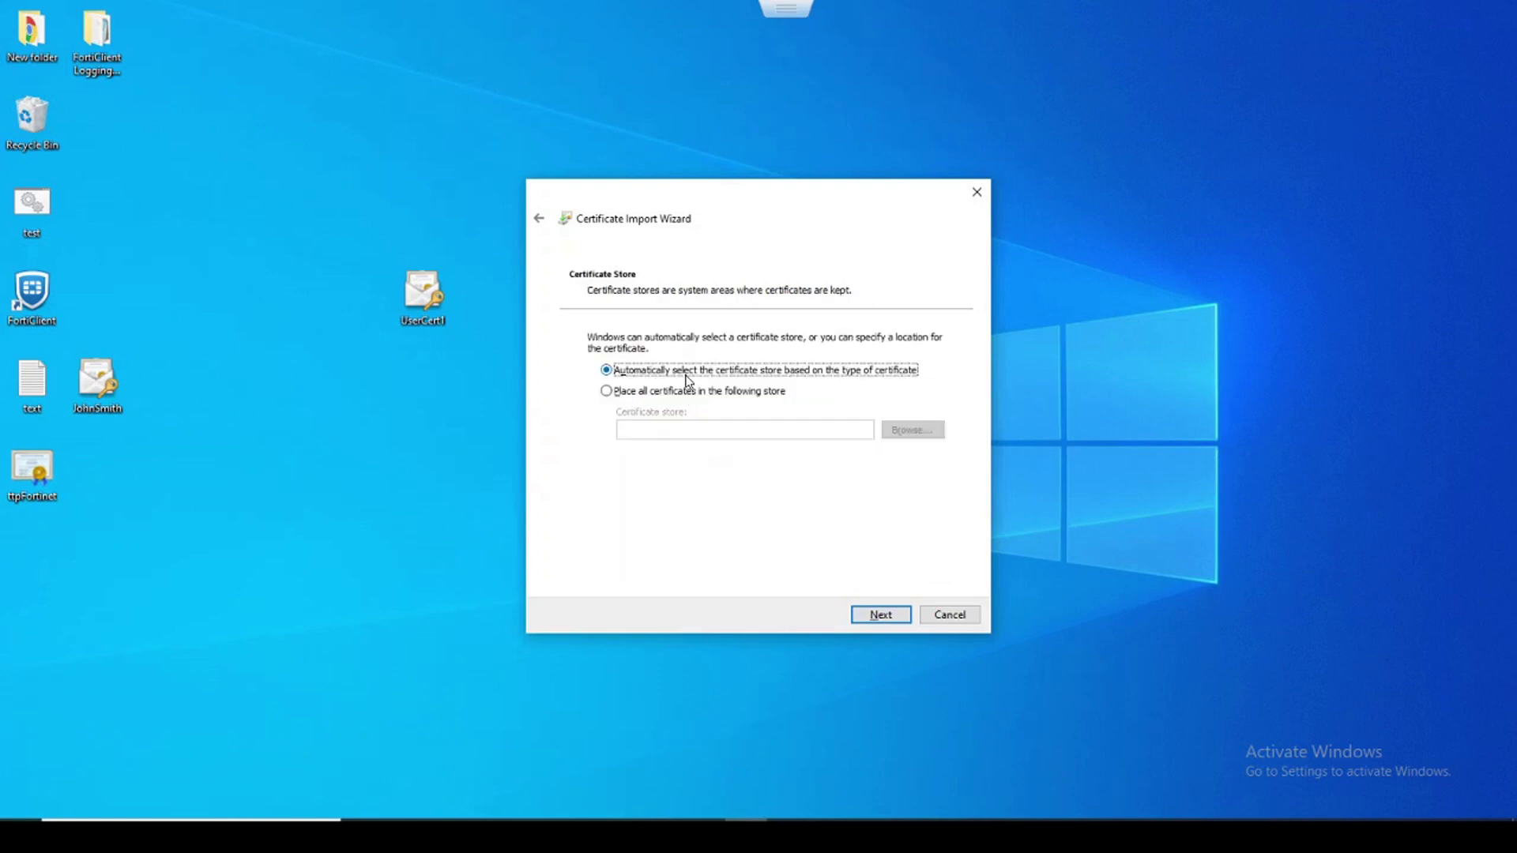
- Place the certificate in the Personal store and finish the import
{"action": "left_click", "coordinate": [703, 391]}
{"action": "left_click", "coordinate": [908, 439]}
{"action": "left_click", "coordinate": [907, 433]}
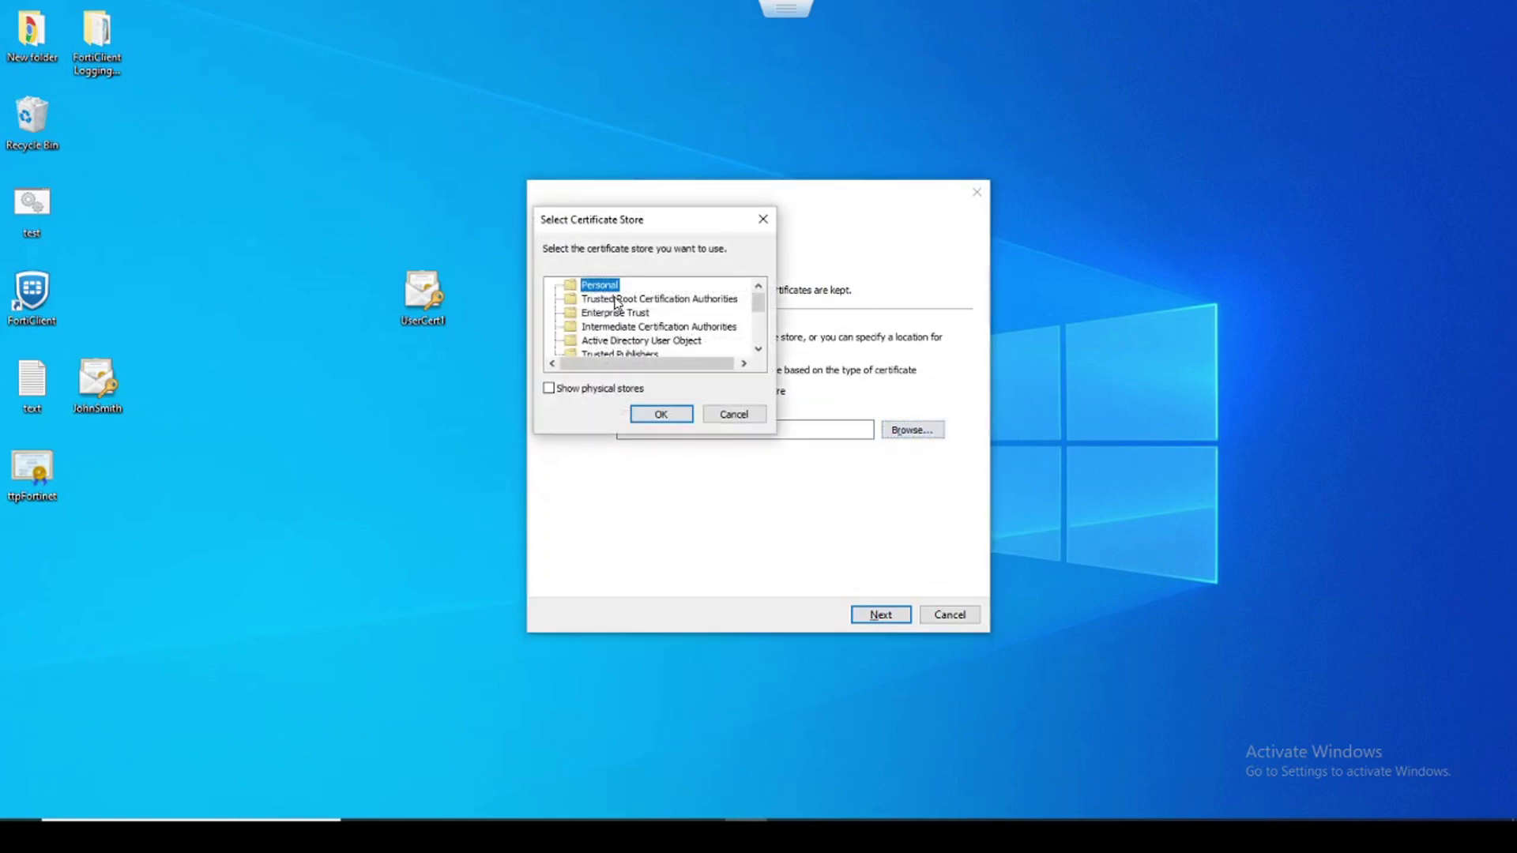
{"action": "left_click", "coordinate": [656, 415]}
{"action": "left_click", "coordinate": [877, 615]}
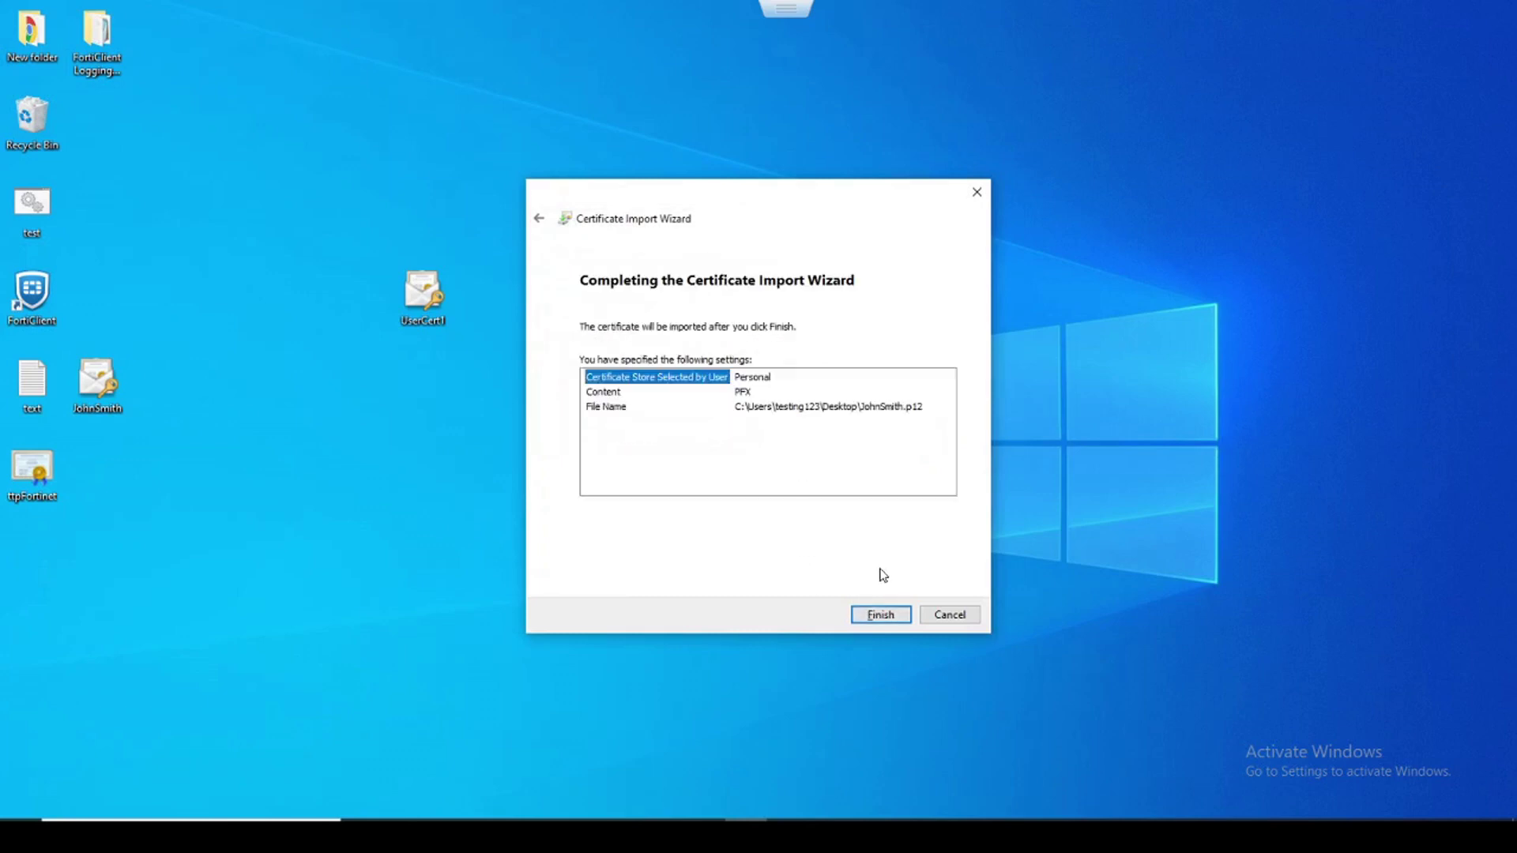
{"action": "left_click", "coordinate": [881, 615]}
{"action": "left_click", "coordinate": [822, 482]}
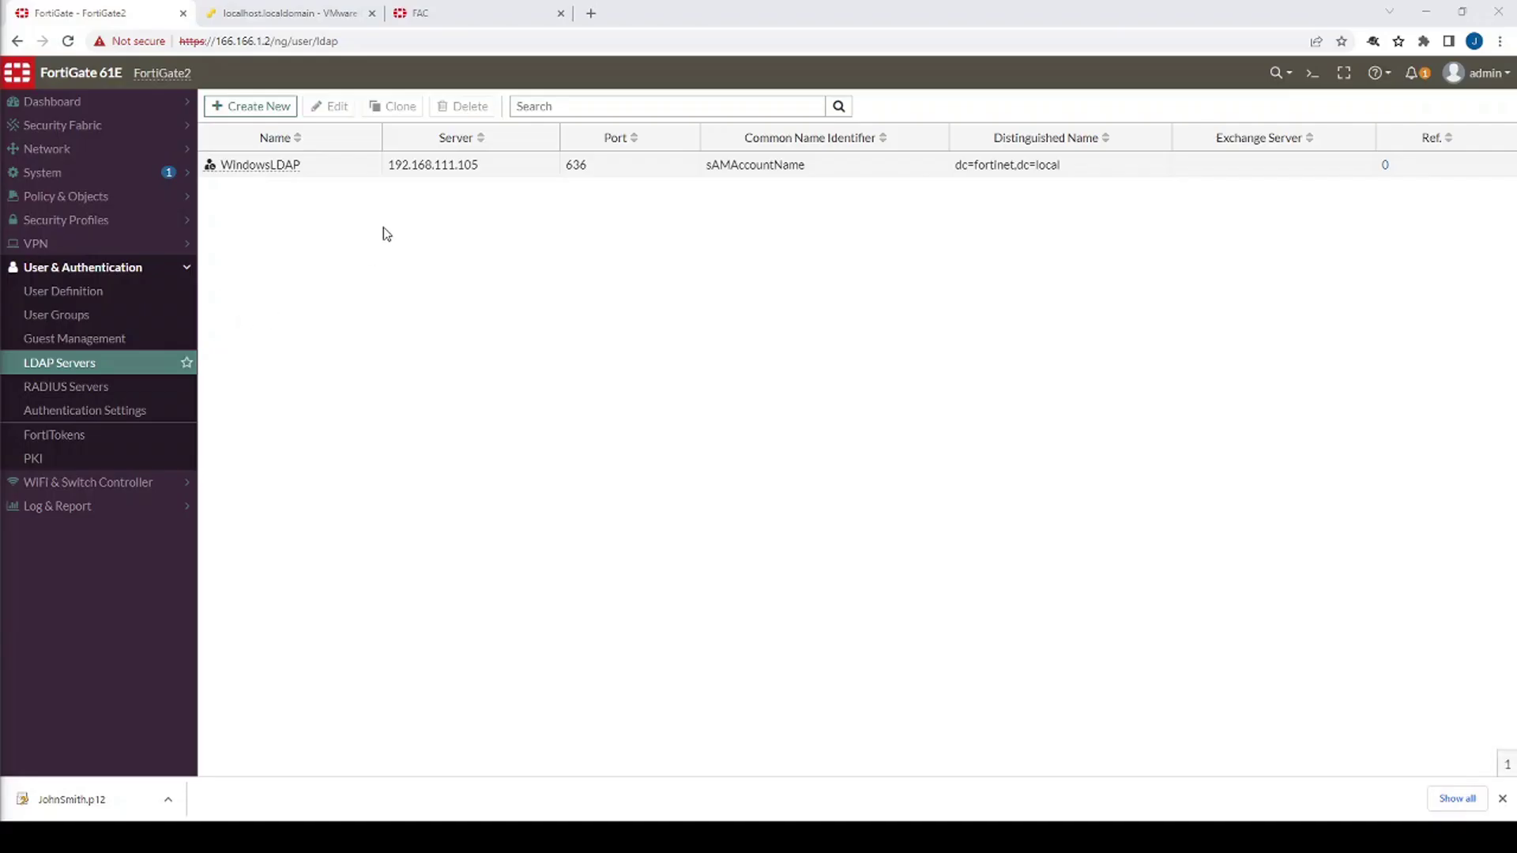
- Open the WindowsLDAP server's settings, select its name, and switch to the PuTTY session
{"action": "double_click", "coordinate": [360, 166]}
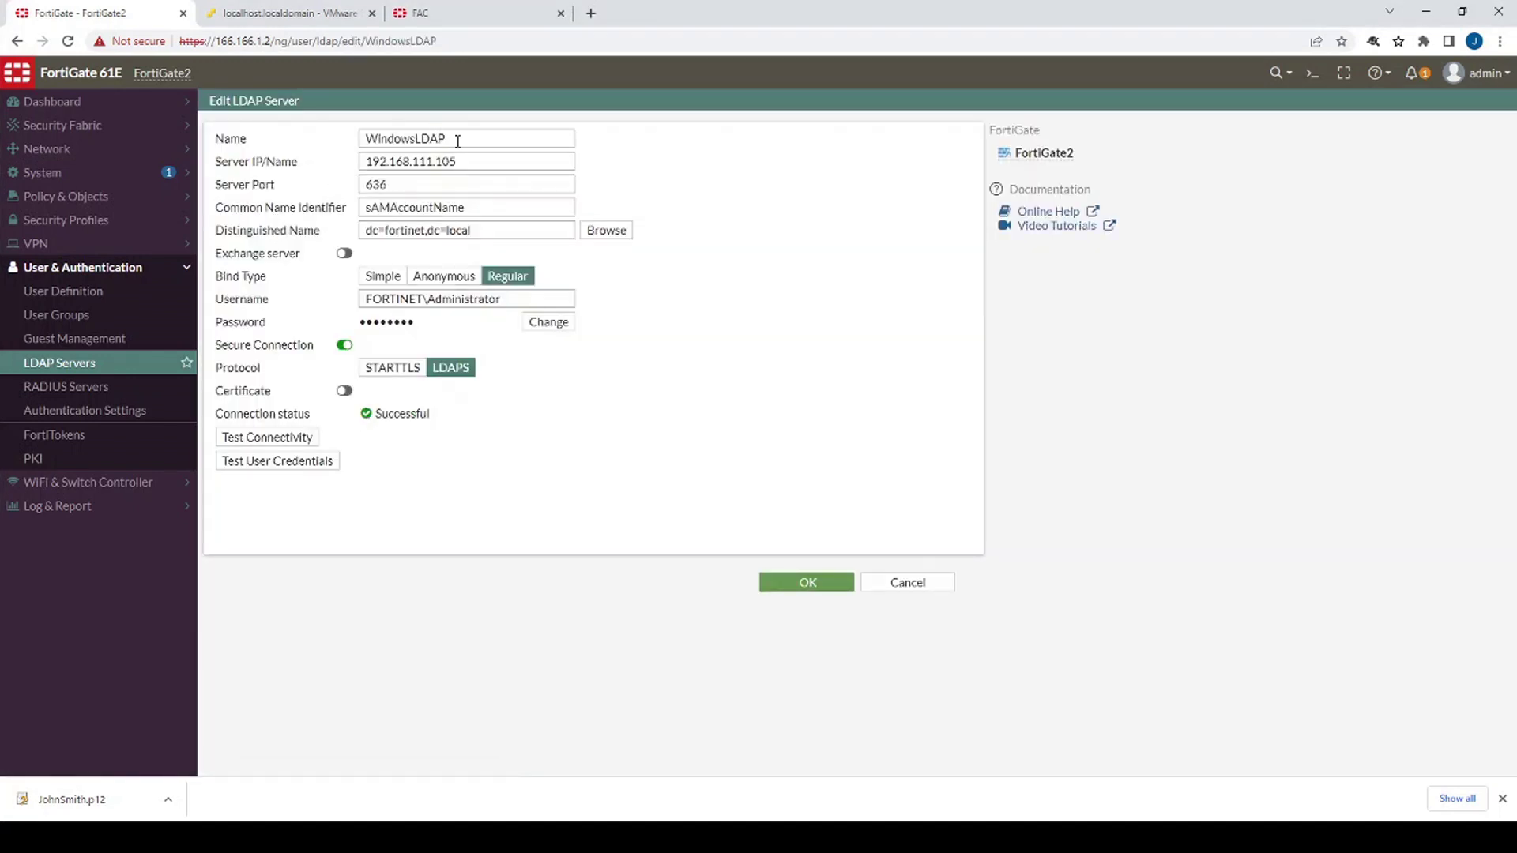
{"action": "left_click_drag", "start_coordinate": [457, 139], "coordinate": [347, 146]}
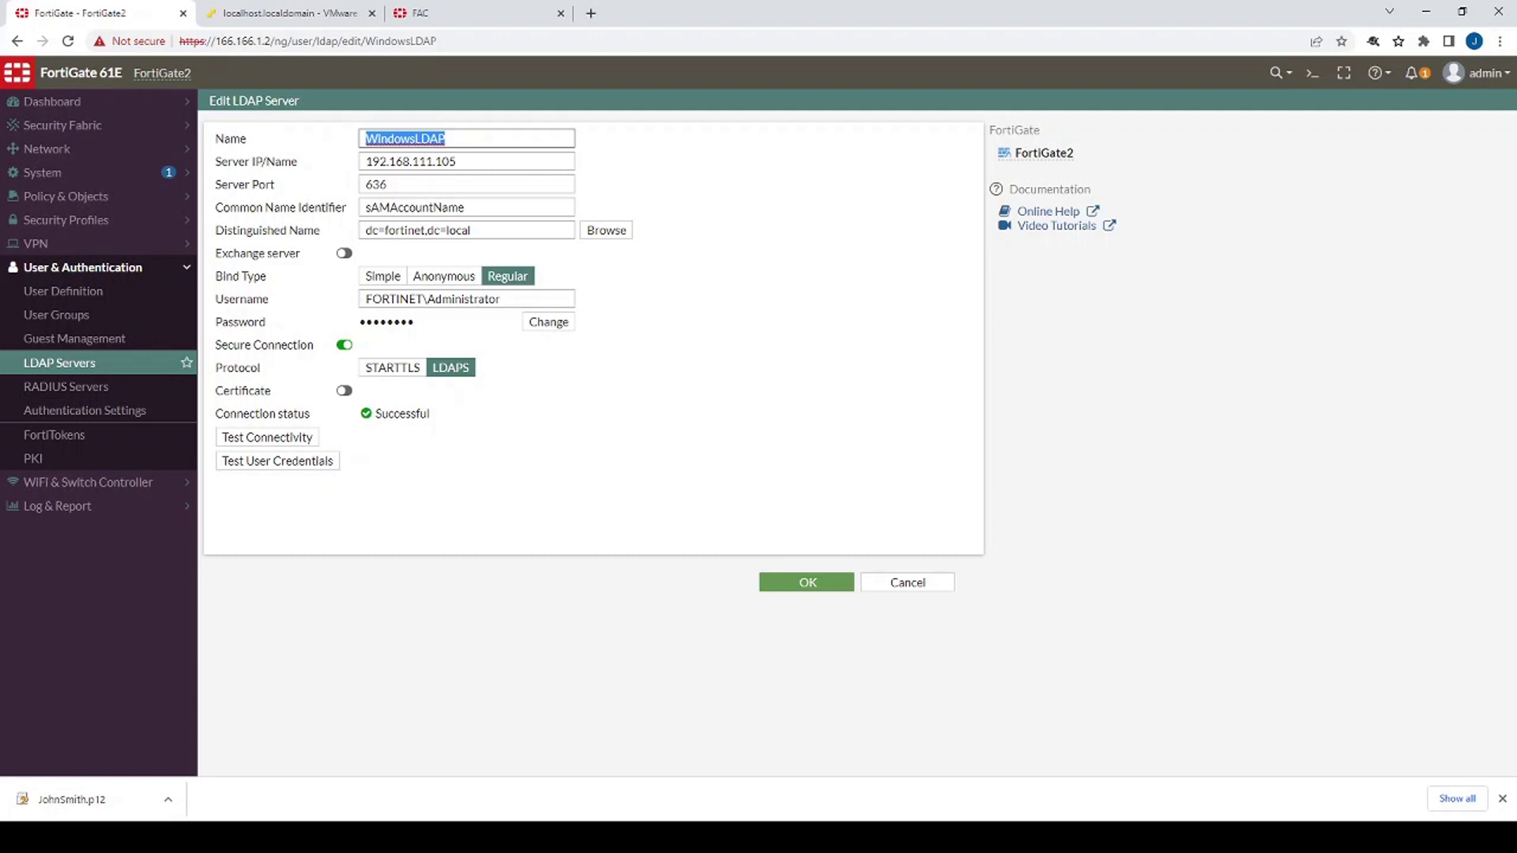
{"action": "key", "text": "alt+Tab"}
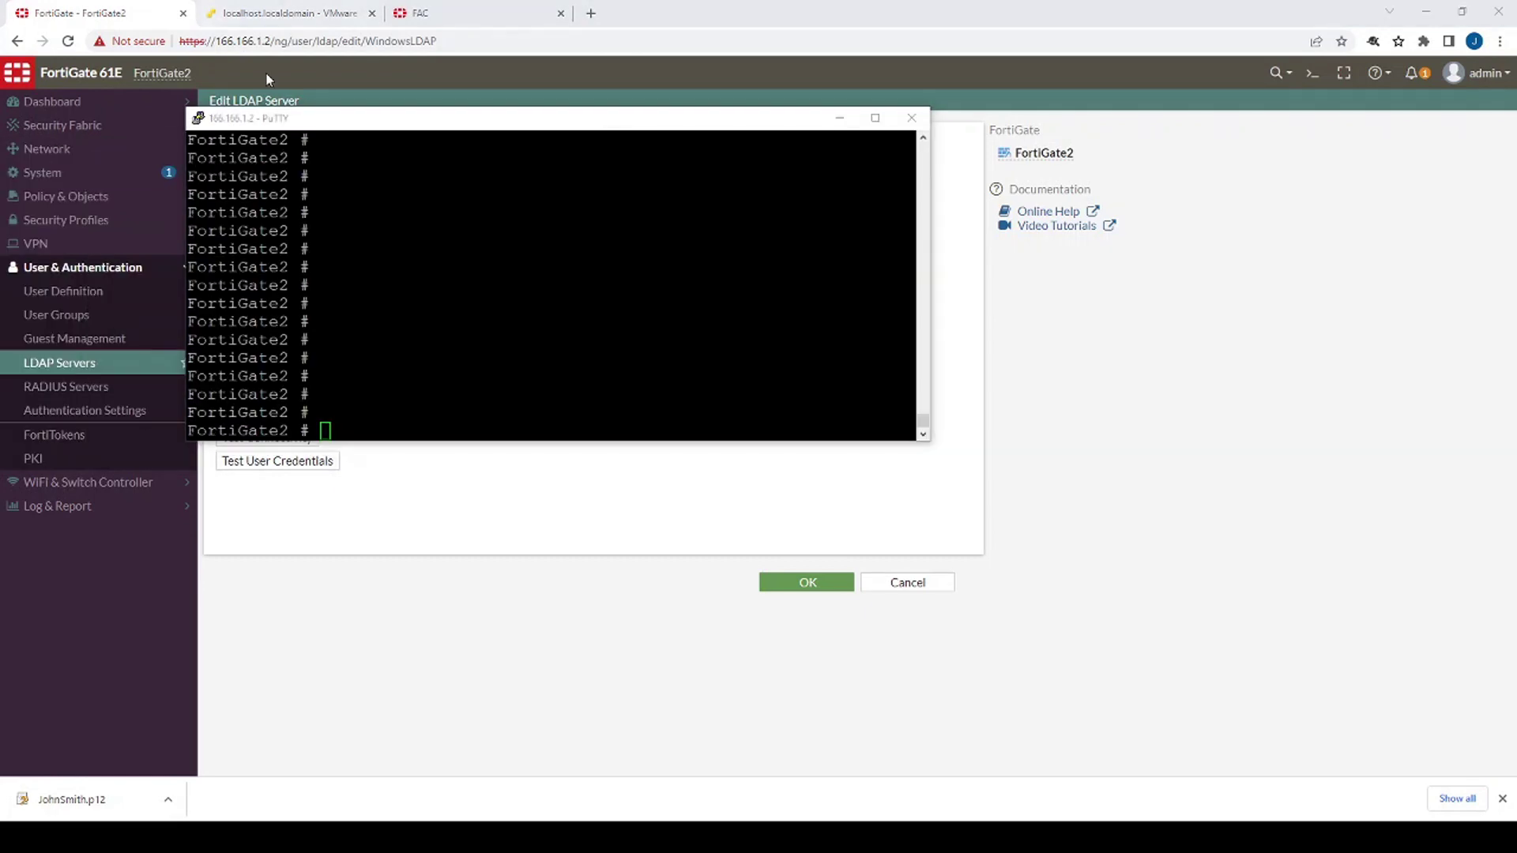
- Create user peer ldap-server with CA CA_Cert_1 and LDAP server WindowsLDAP, then show it
{"action": "left_click_drag", "start_coordinate": [273, 130], "coordinate": [355, 256]}
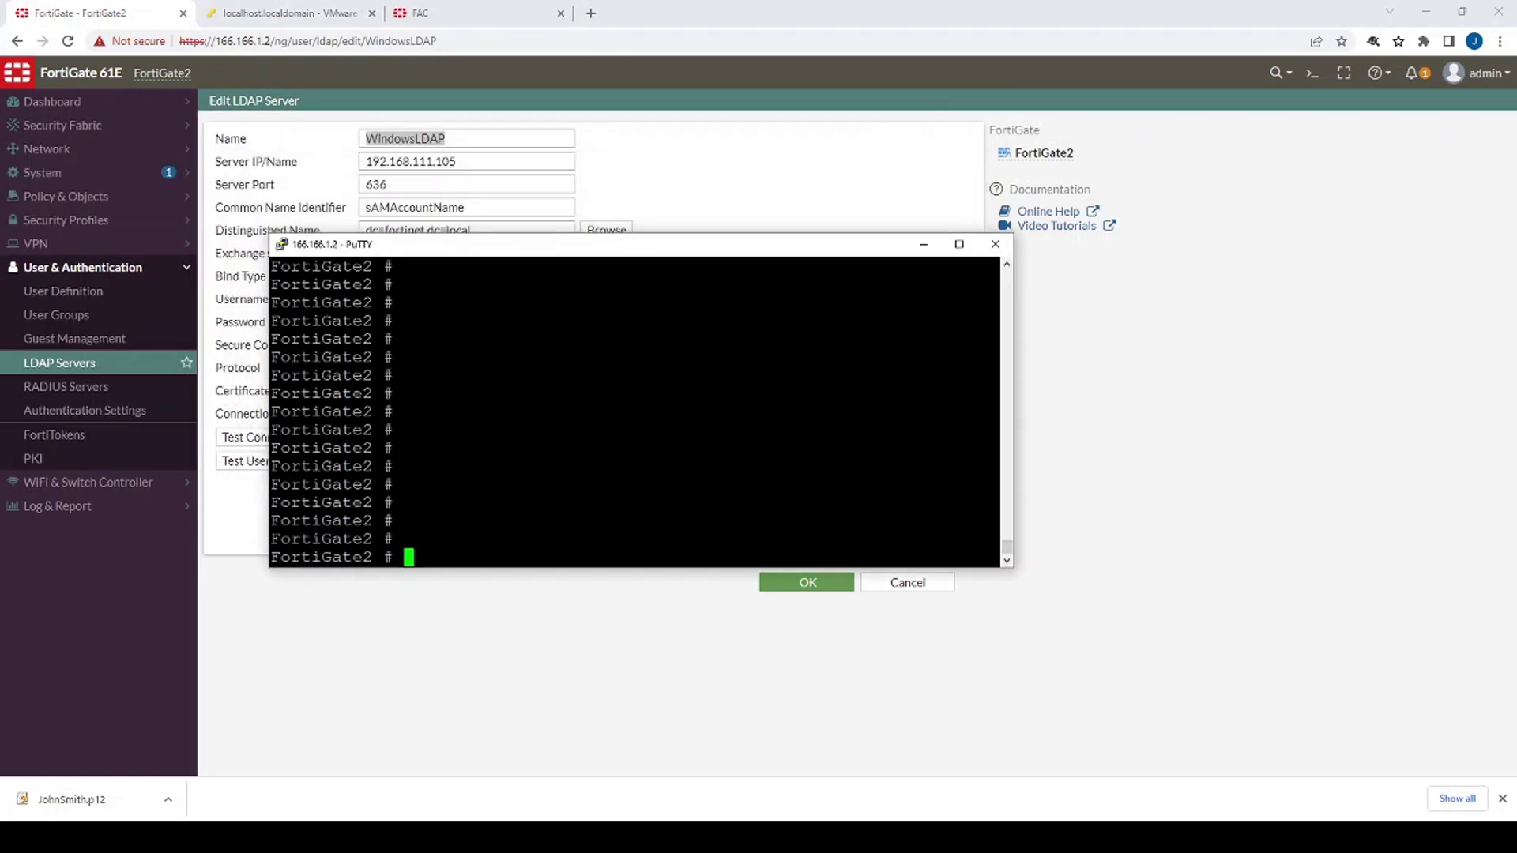
{"action": "type", "text": "config user peer"}
{"action": "key", "text": "Return"}
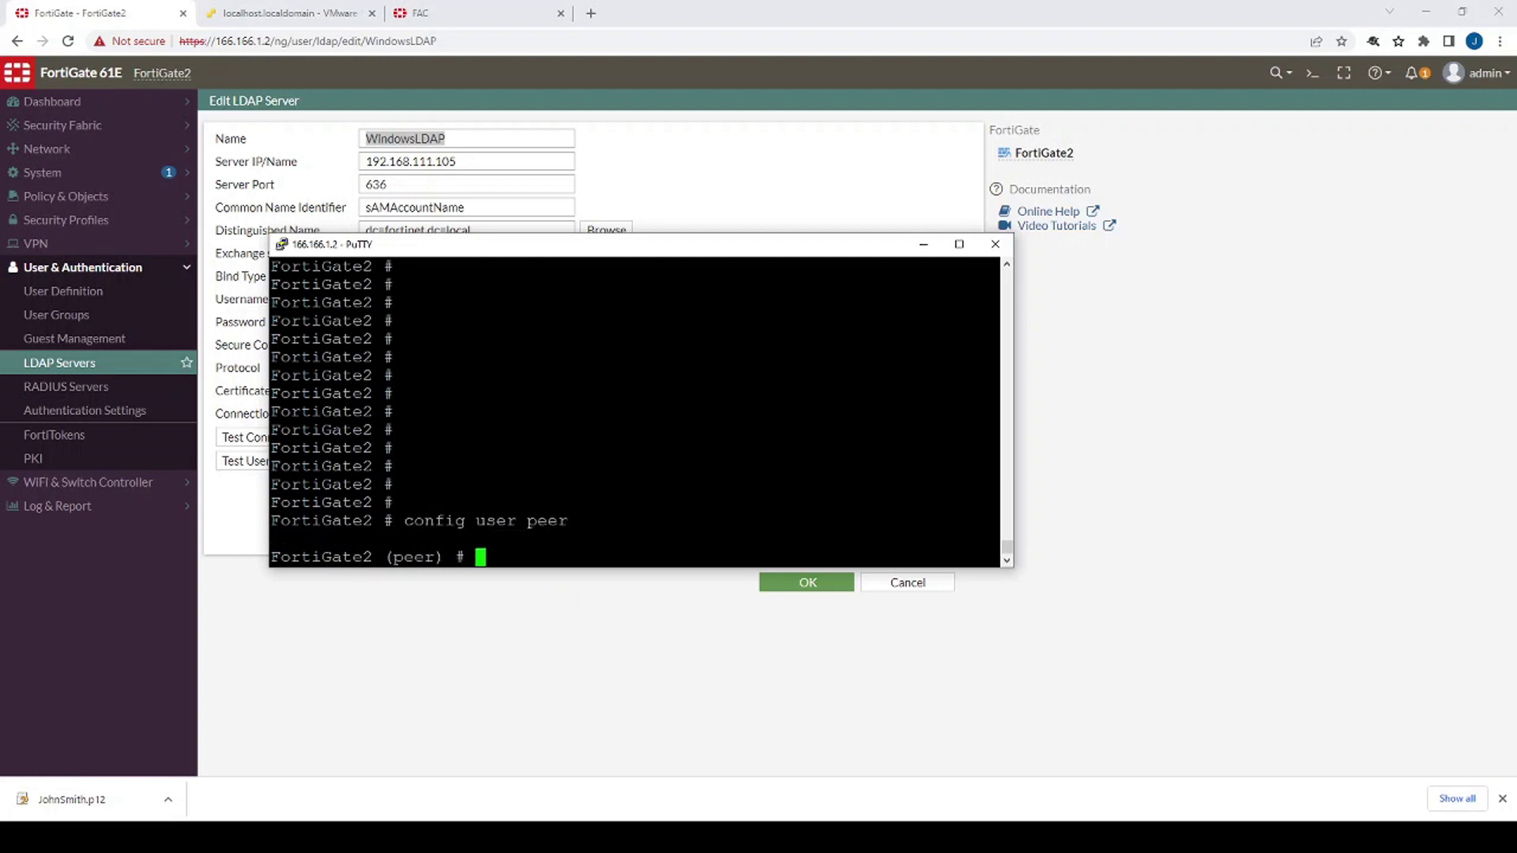
{"action": "type", "text": "edit ldap-server"}
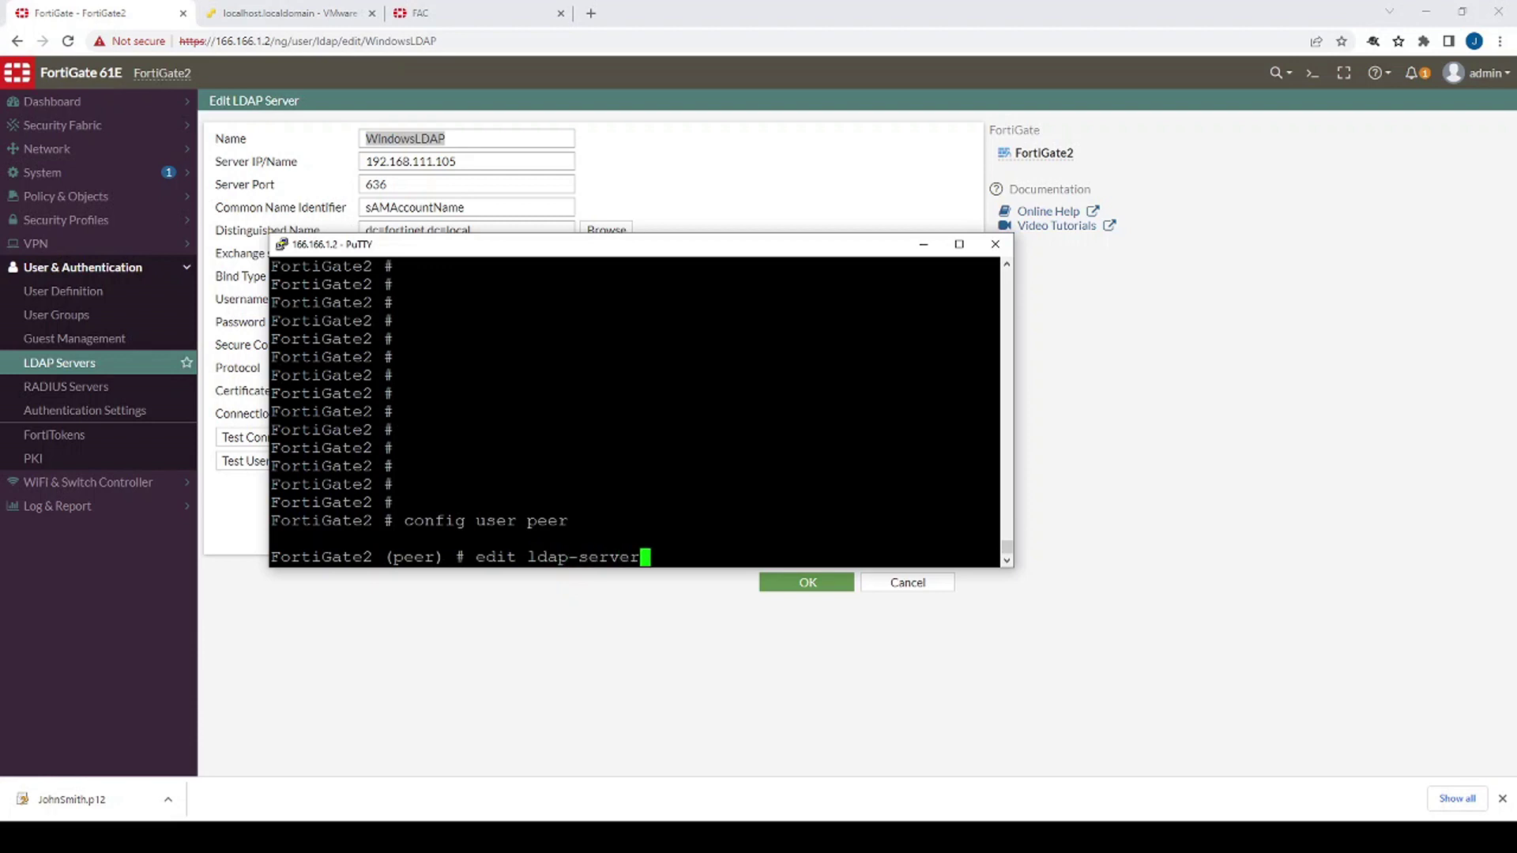
{"action": "key", "text": "Return"}
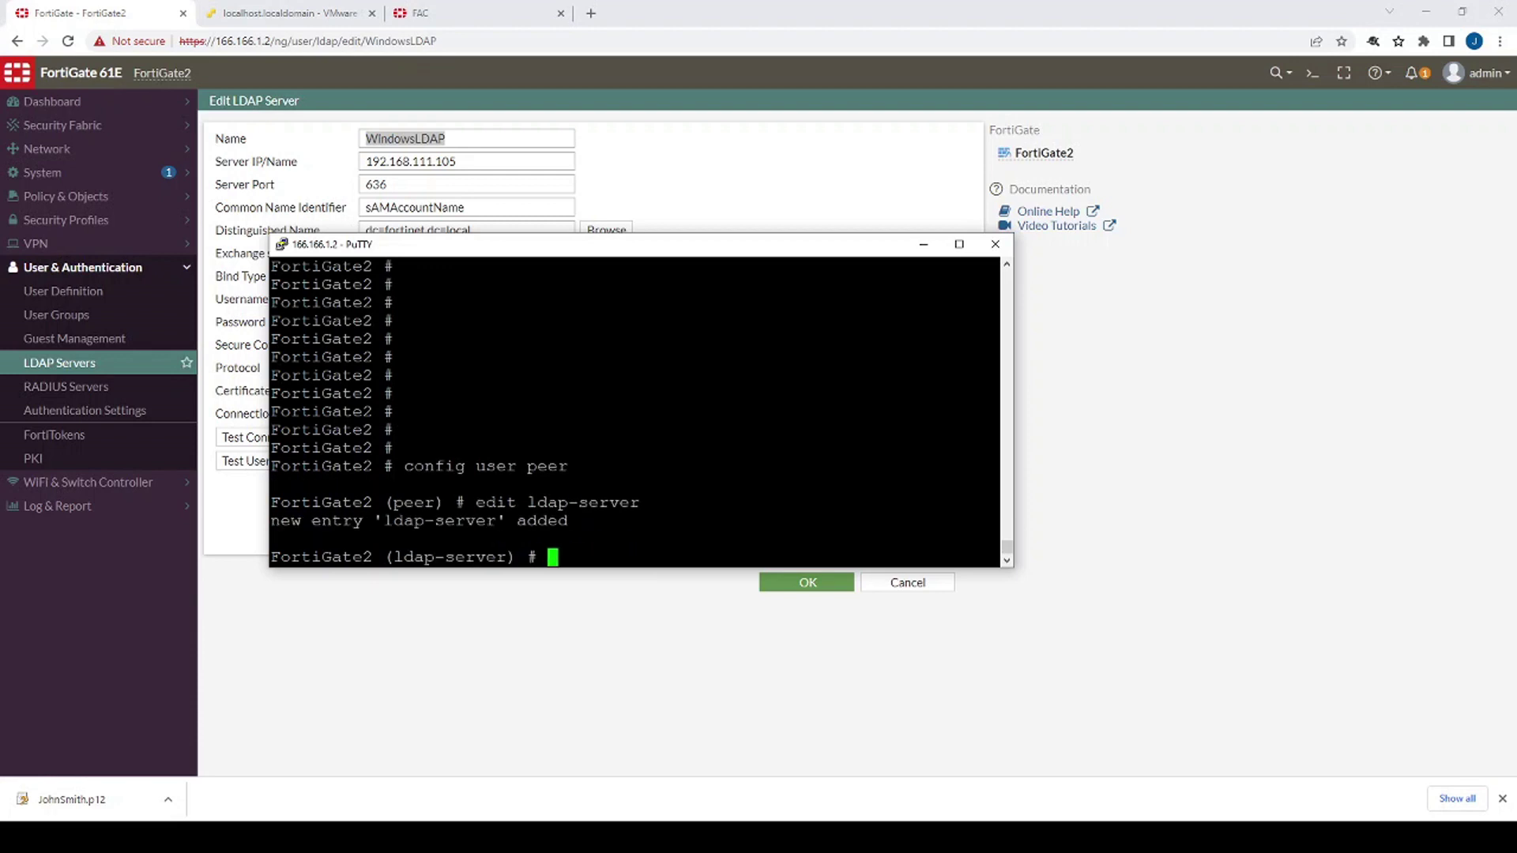
{"action": "type", "text": "set ca CA_Cert_1"}
{"action": "key", "text": "Return"}
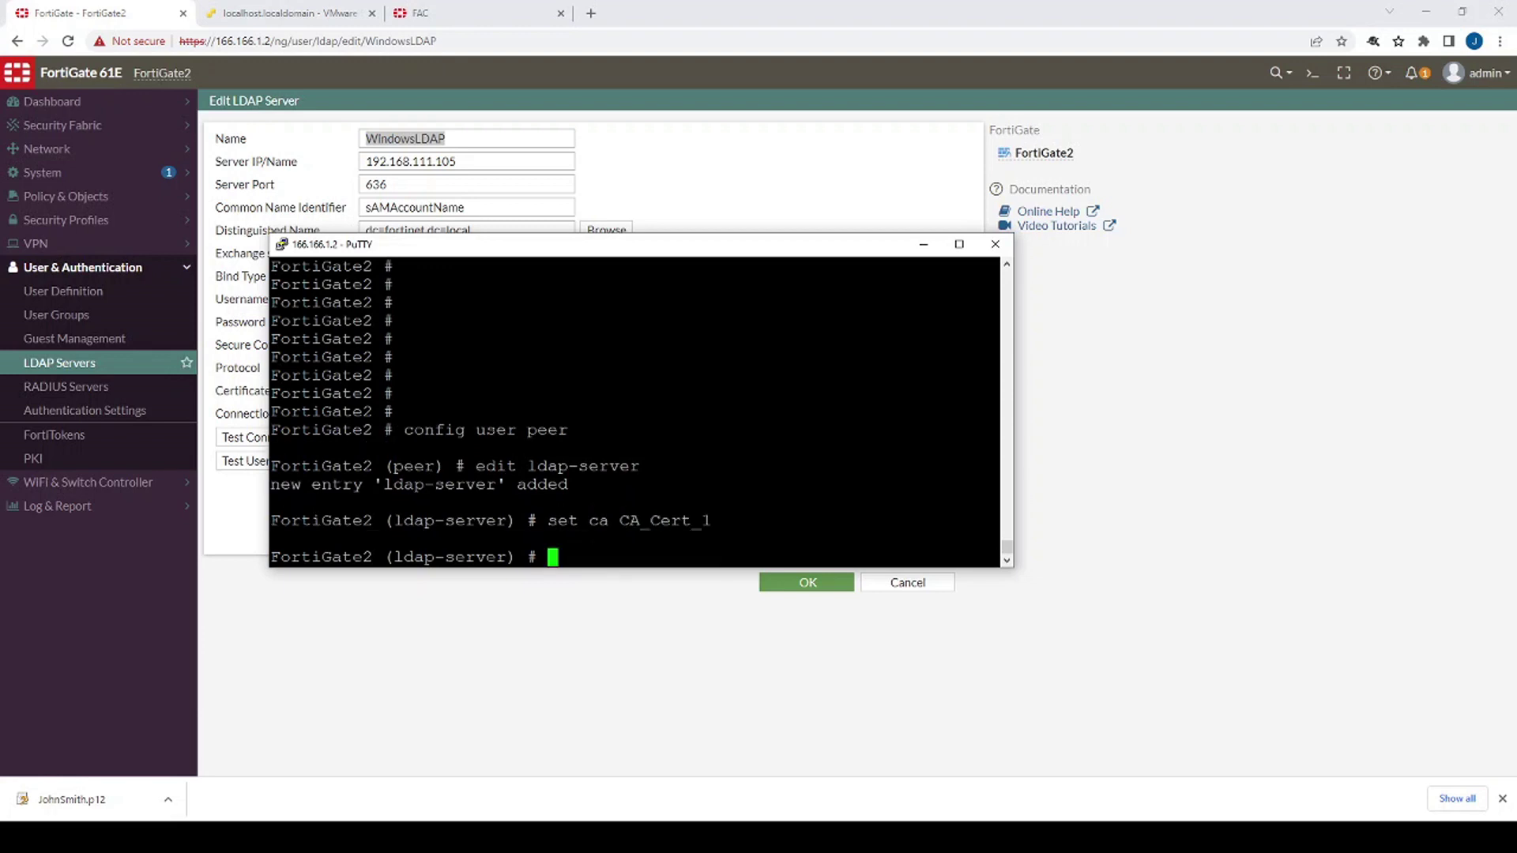
{"action": "type", "text": "set ldap-server"}
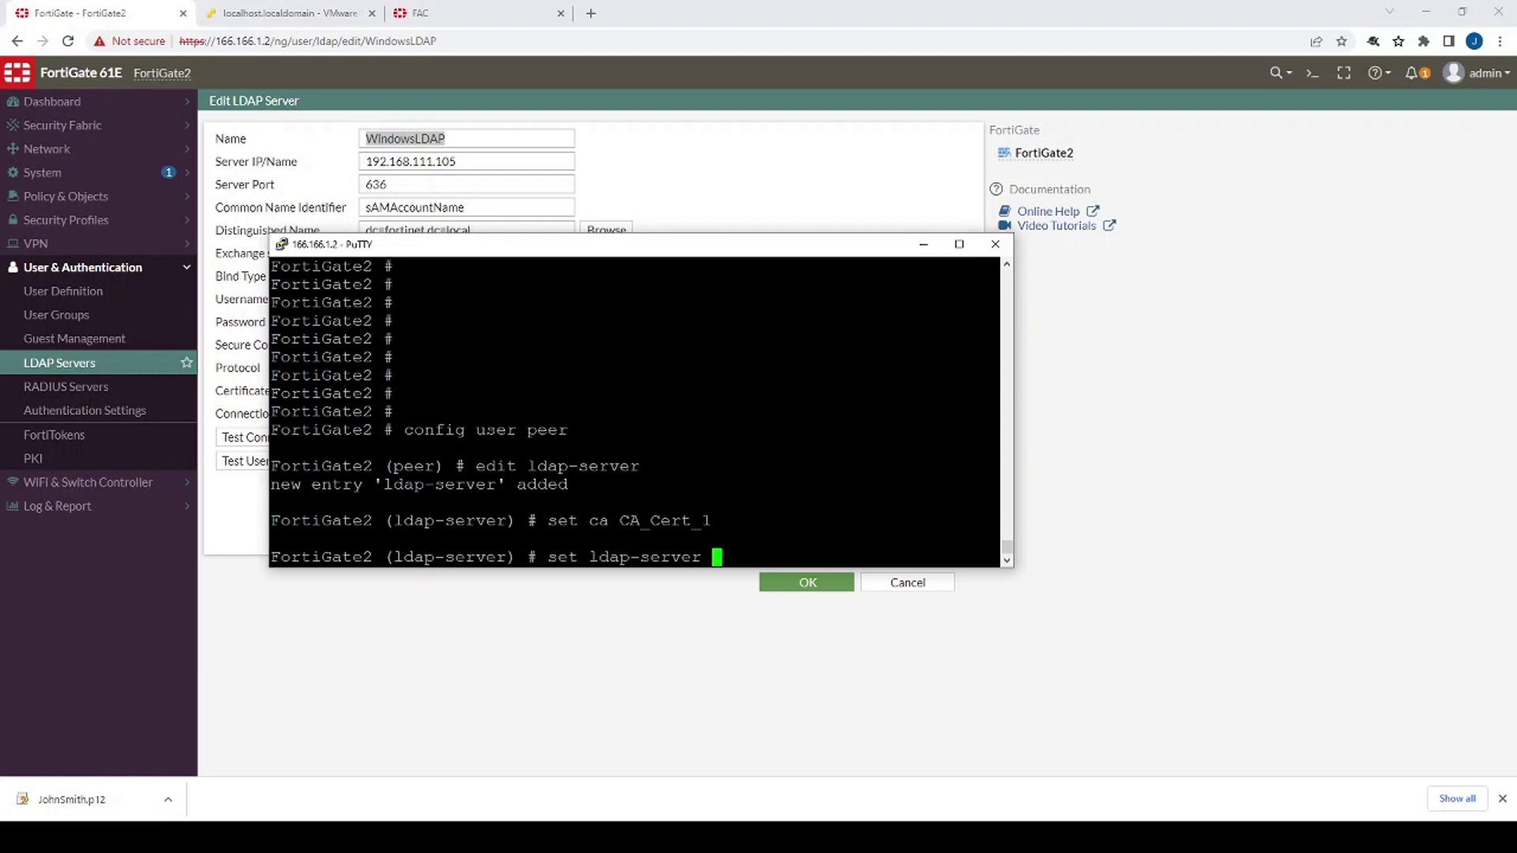
{"action": "type", "text": " WindowsLDAP"}
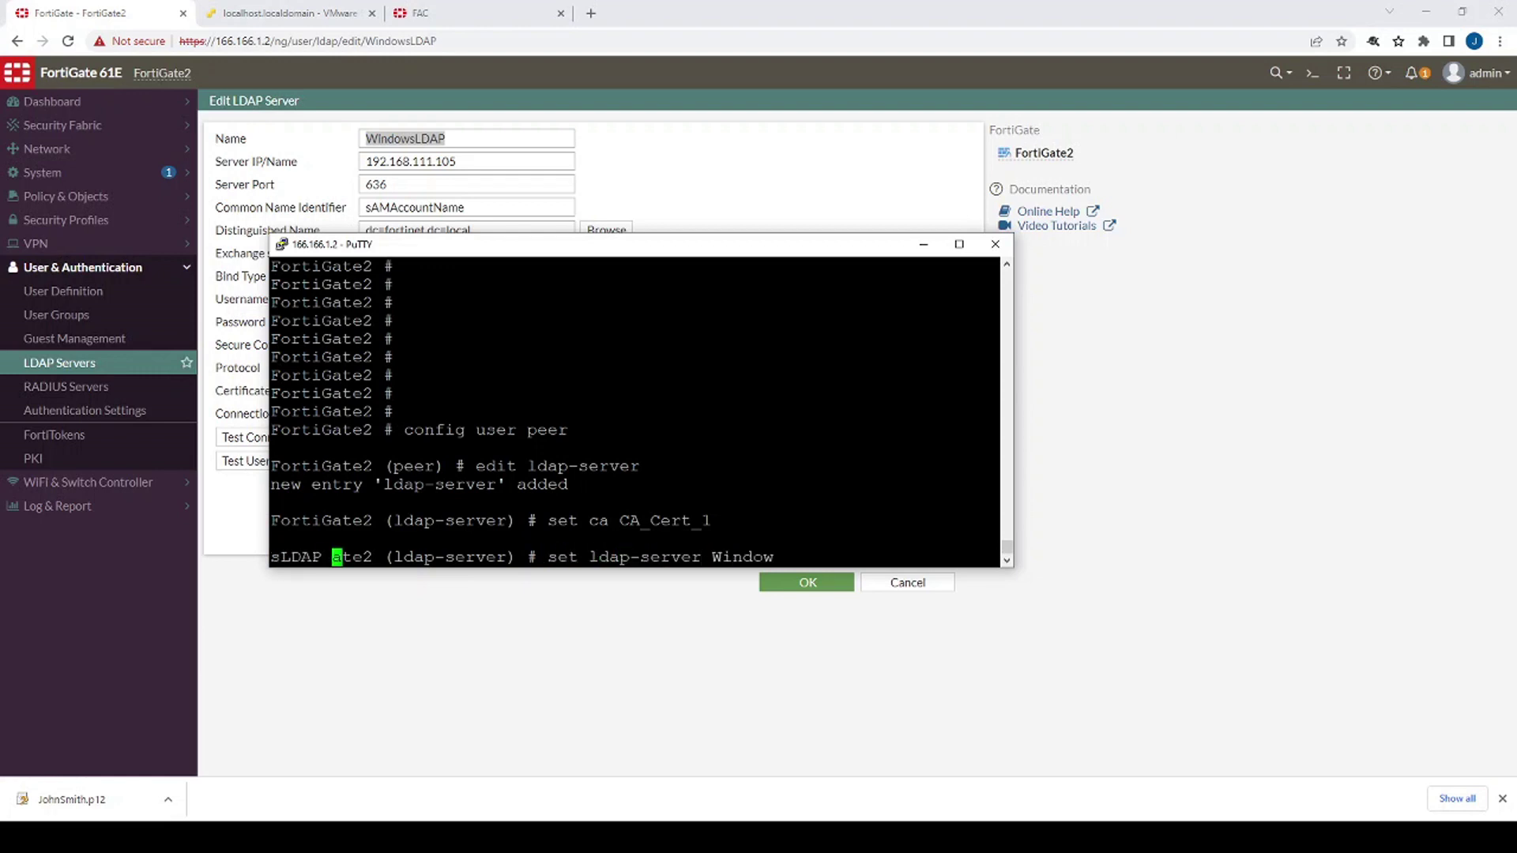
{"action": "key", "text": "Return"}
{"action": "key", "text": "Return"}
{"action": "key", "text": "Return"}
{"action": "key", "text": "Return"}
{"action": "type", "text": "show"}
{"action": "key", "text": "Return"}
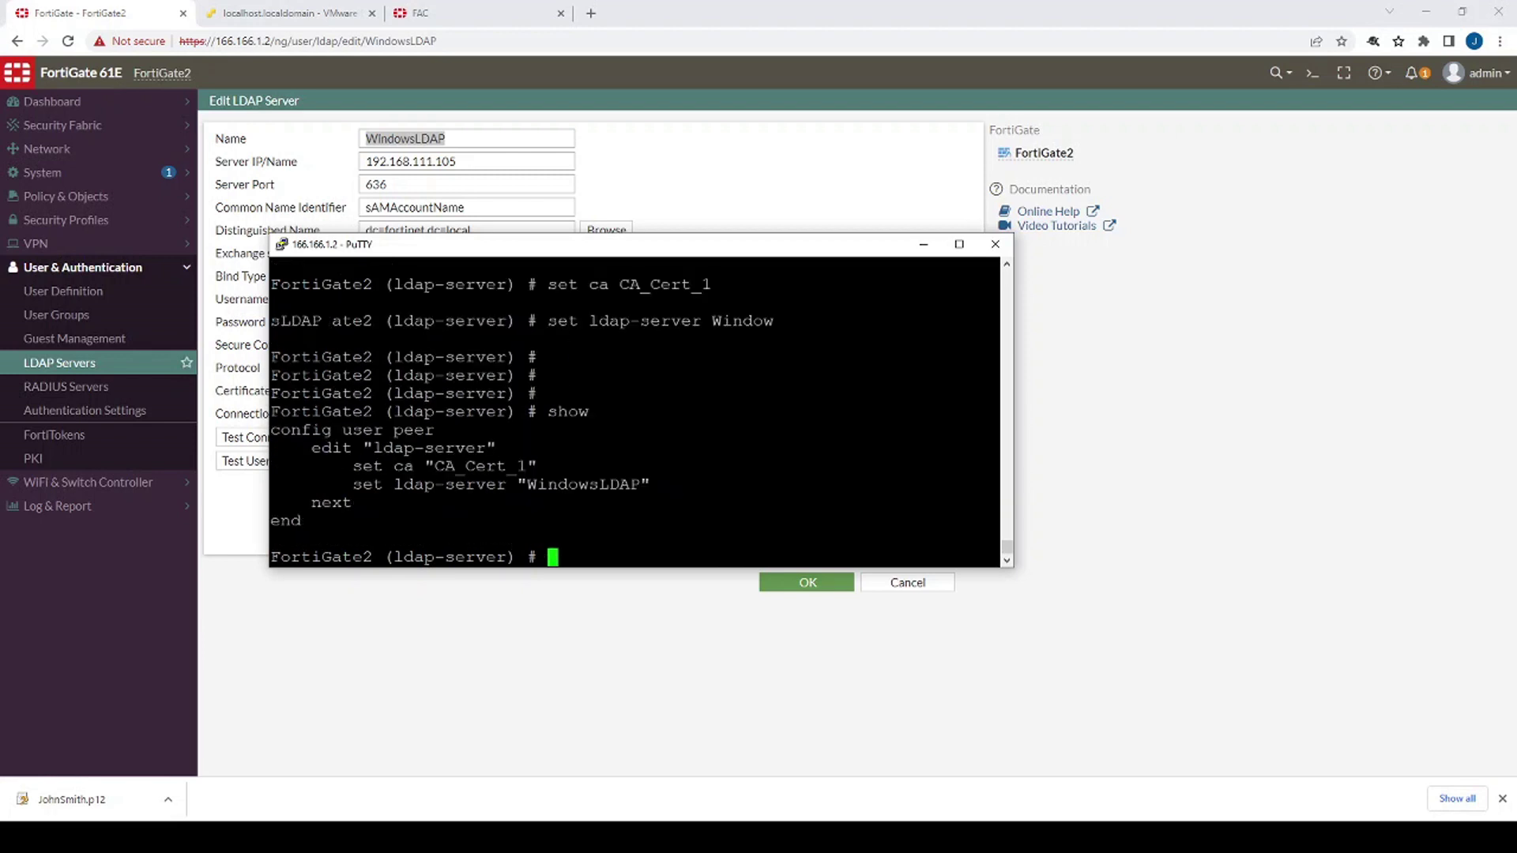
- Set the peer's ldap-mode to principal-name, verify the settings, and end to save
{"action": "type", "text": "set ldap-mode "}
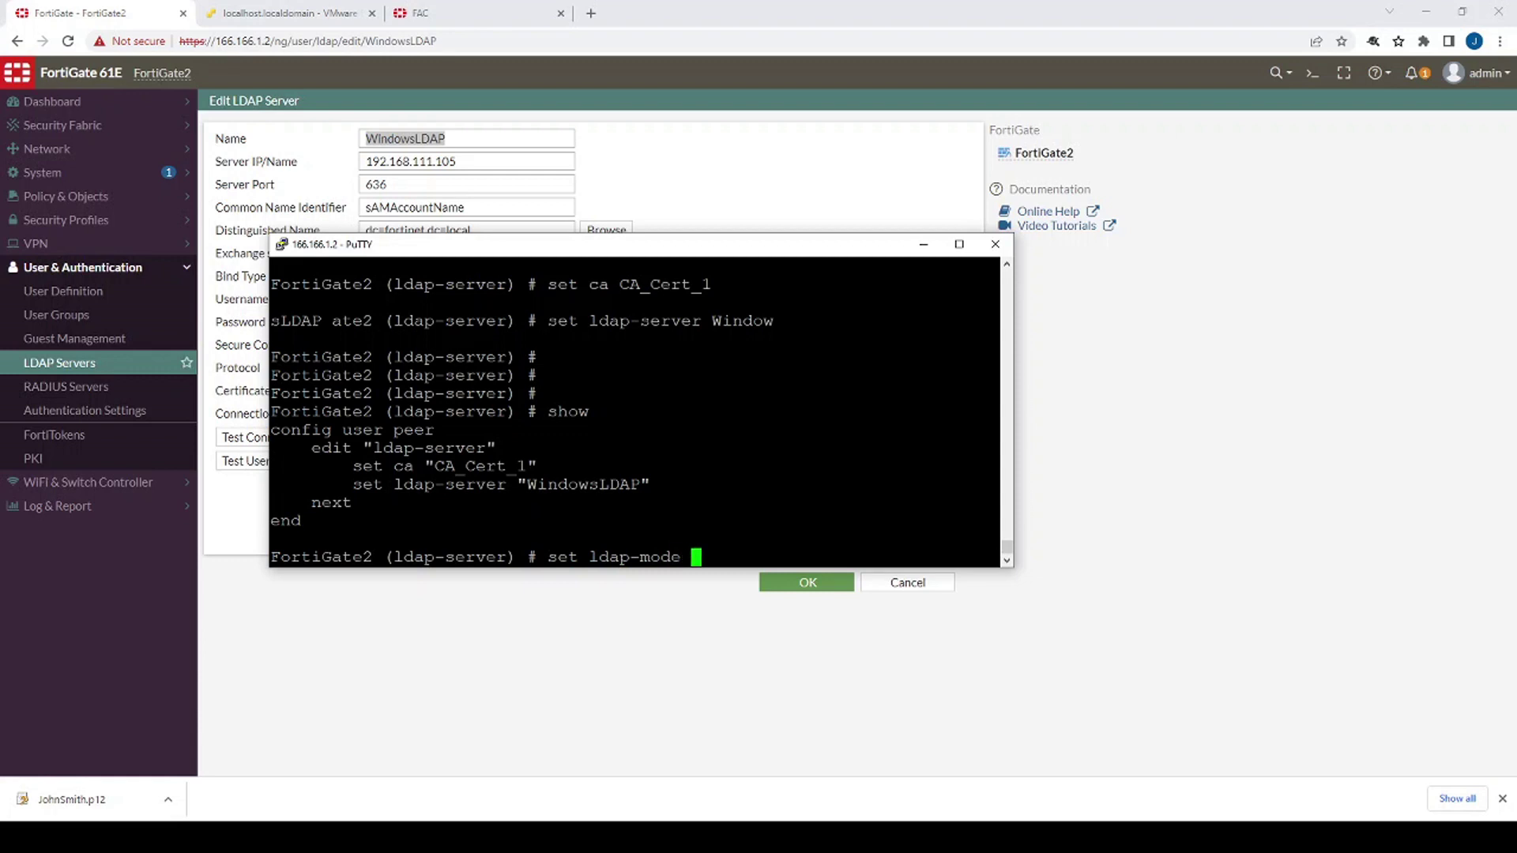
{"action": "type", "text": "pr"}
{"action": "type", "text": "in"}
{"action": "type", "text": "cipal se"}
{"action": "key", "text": "BackSpace"}
{"action": "key", "text": "BackSpace"}
{"action": "key", "text": "BackSpace"}
{"action": "type", "text": "-name"}
{"action": "key", "text": "Return"}
{"action": "type", "text": "show"}
{"action": "key", "text": "Return"}
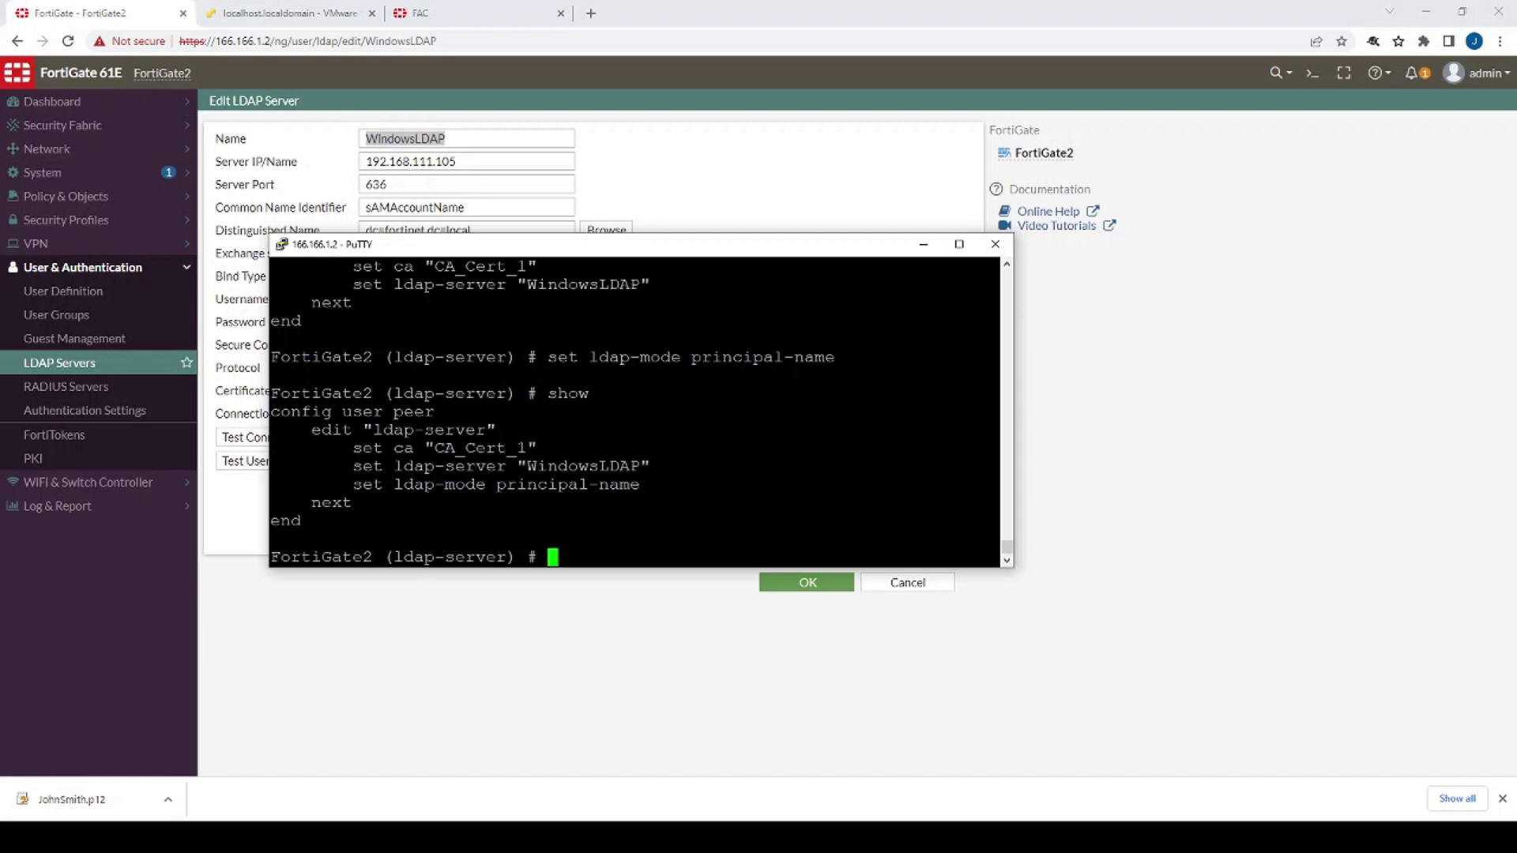
{"action": "left_click_drag", "start_coordinate": [527, 467], "coordinate": [640, 466]}
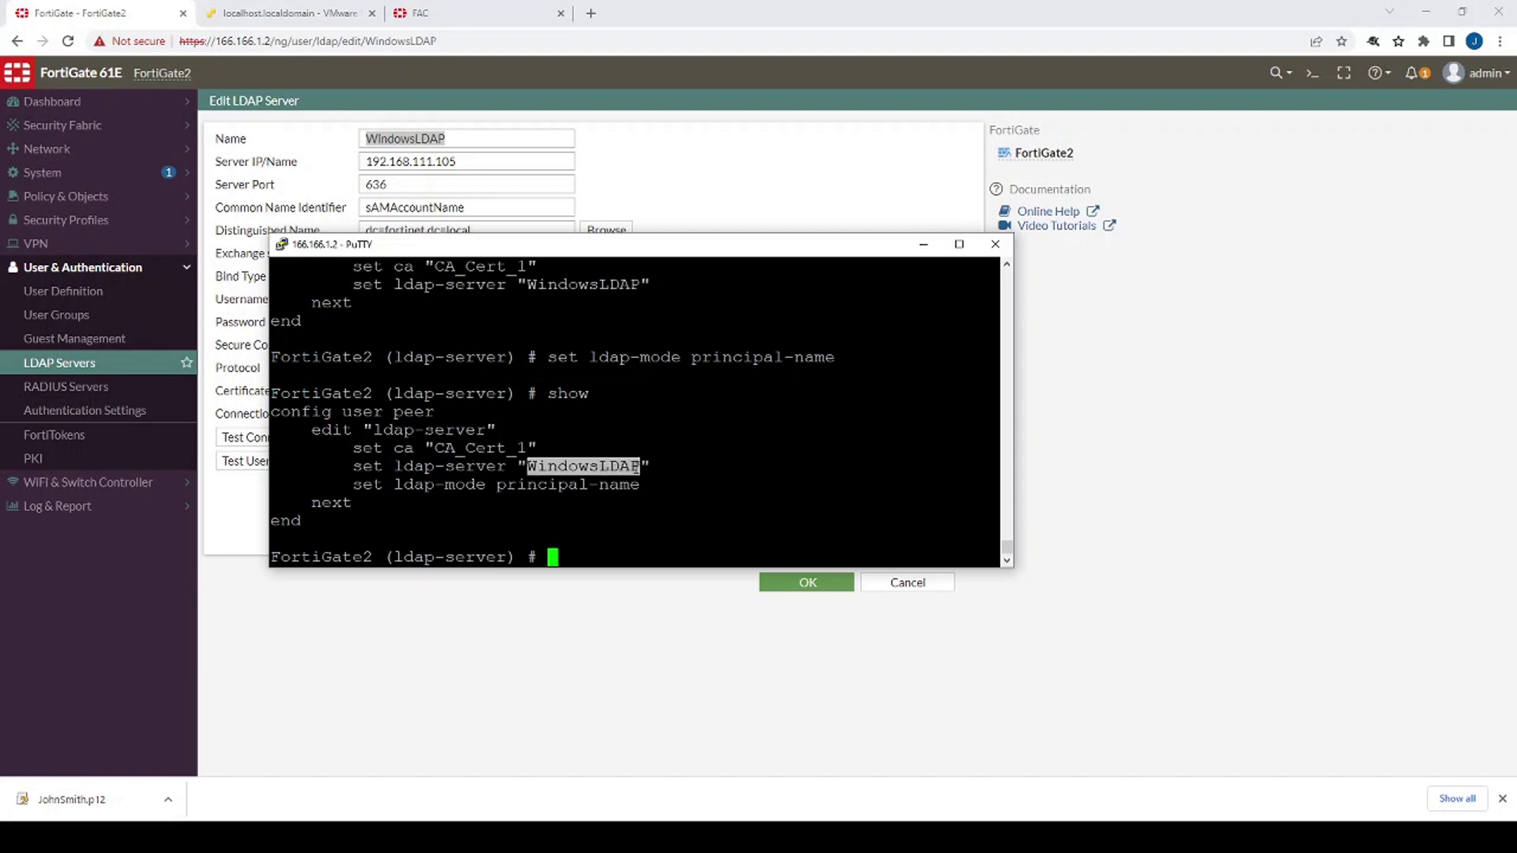
{"action": "left_click_drag", "start_coordinate": [486, 485], "coordinate": [640, 484]}
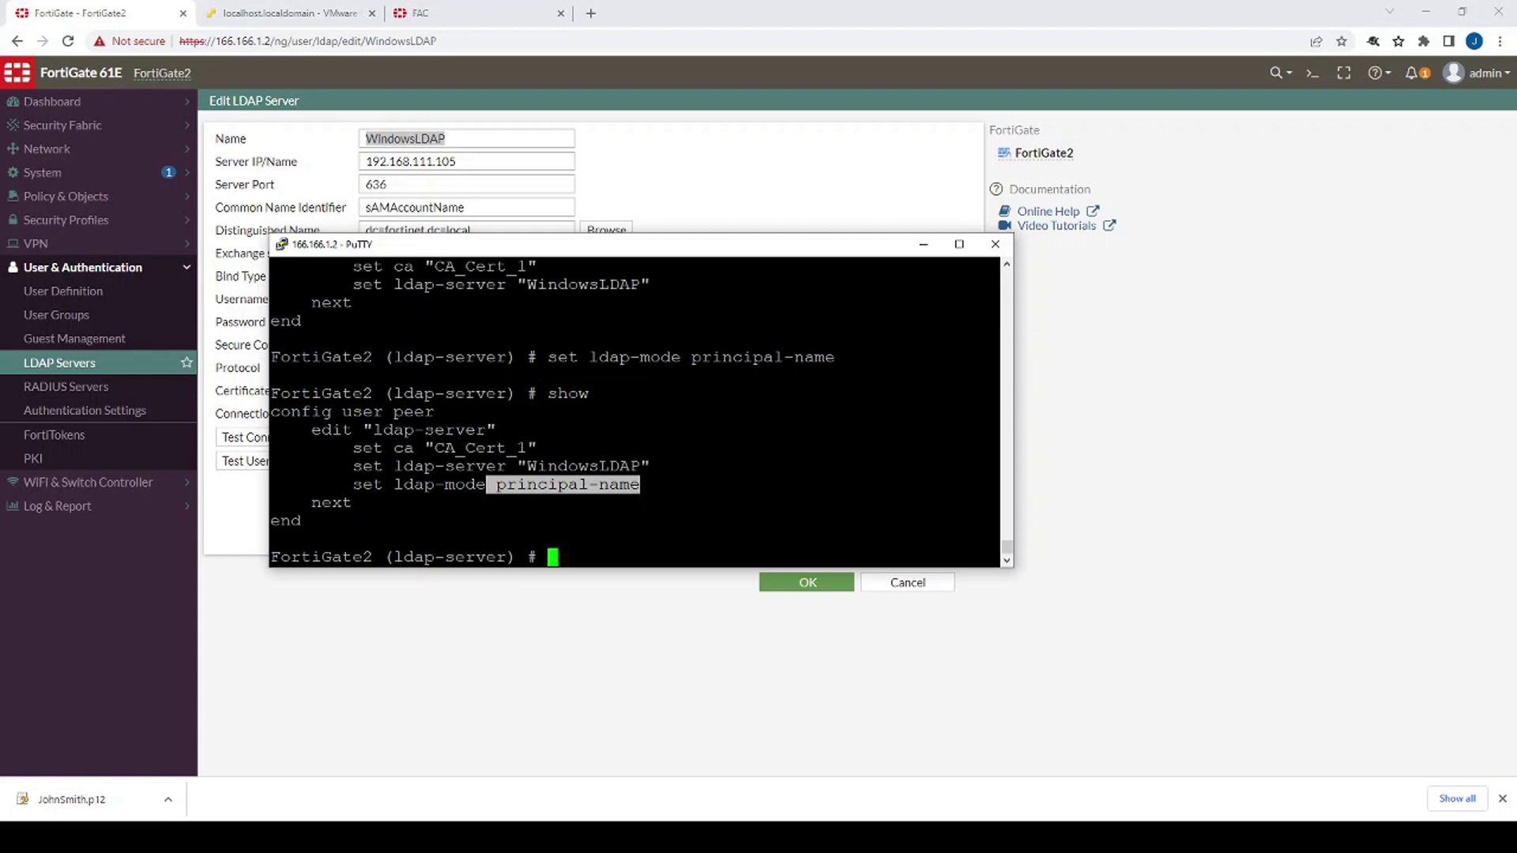
{"action": "key", "text": "alt+Tab"}
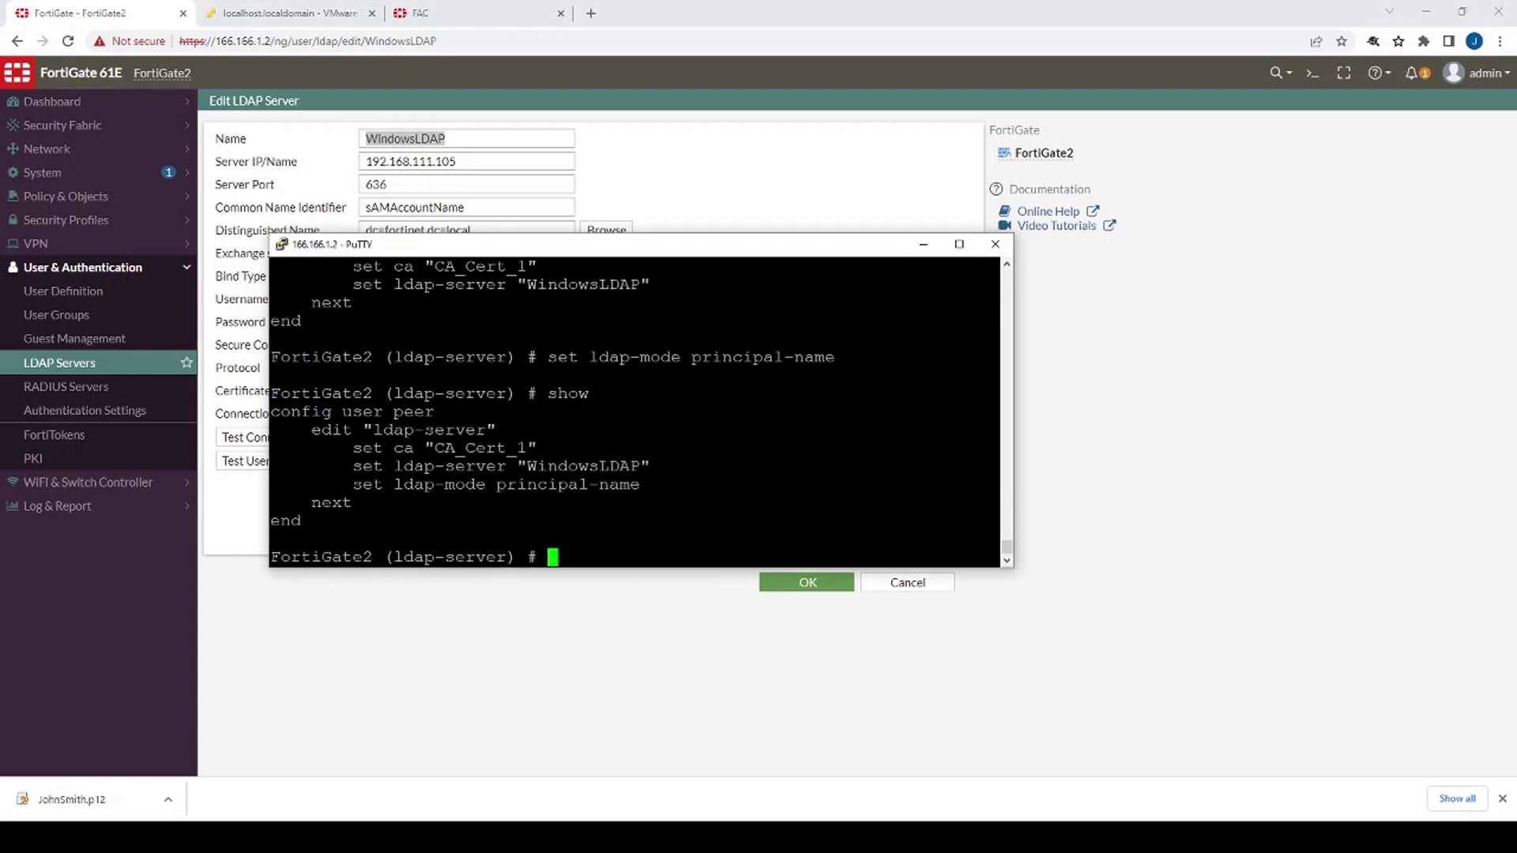
{"action": "type", "text": "end"}
{"action": "key", "text": "Return"}
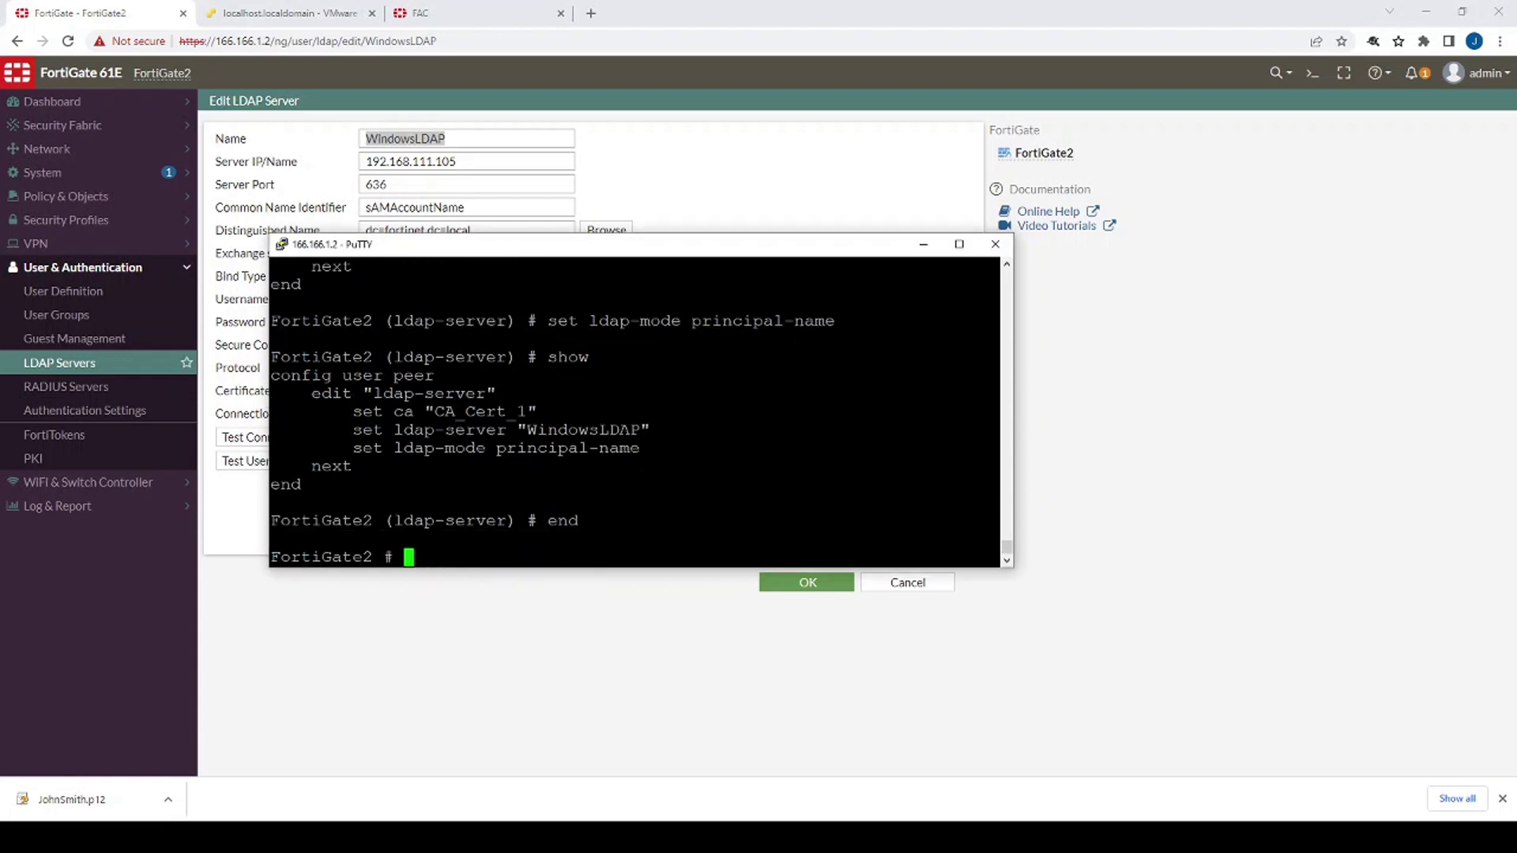
- Create peer group ldap-group with member ldap-server and save it
{"action": "type", "text": "config user peer"}
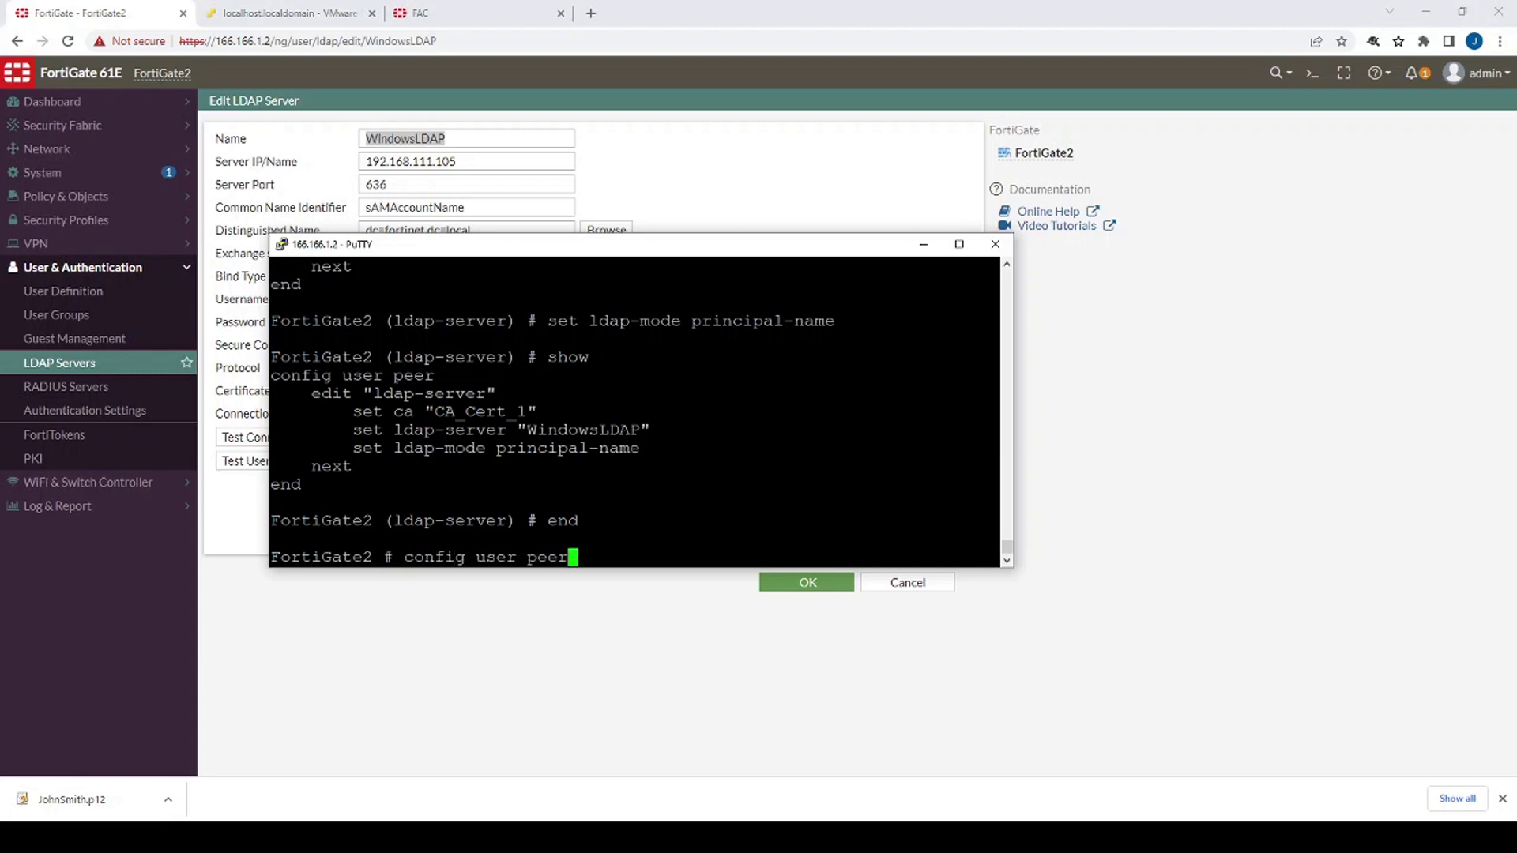
{"action": "type", "text": "grp"}
{"action": "key", "text": "Return"}
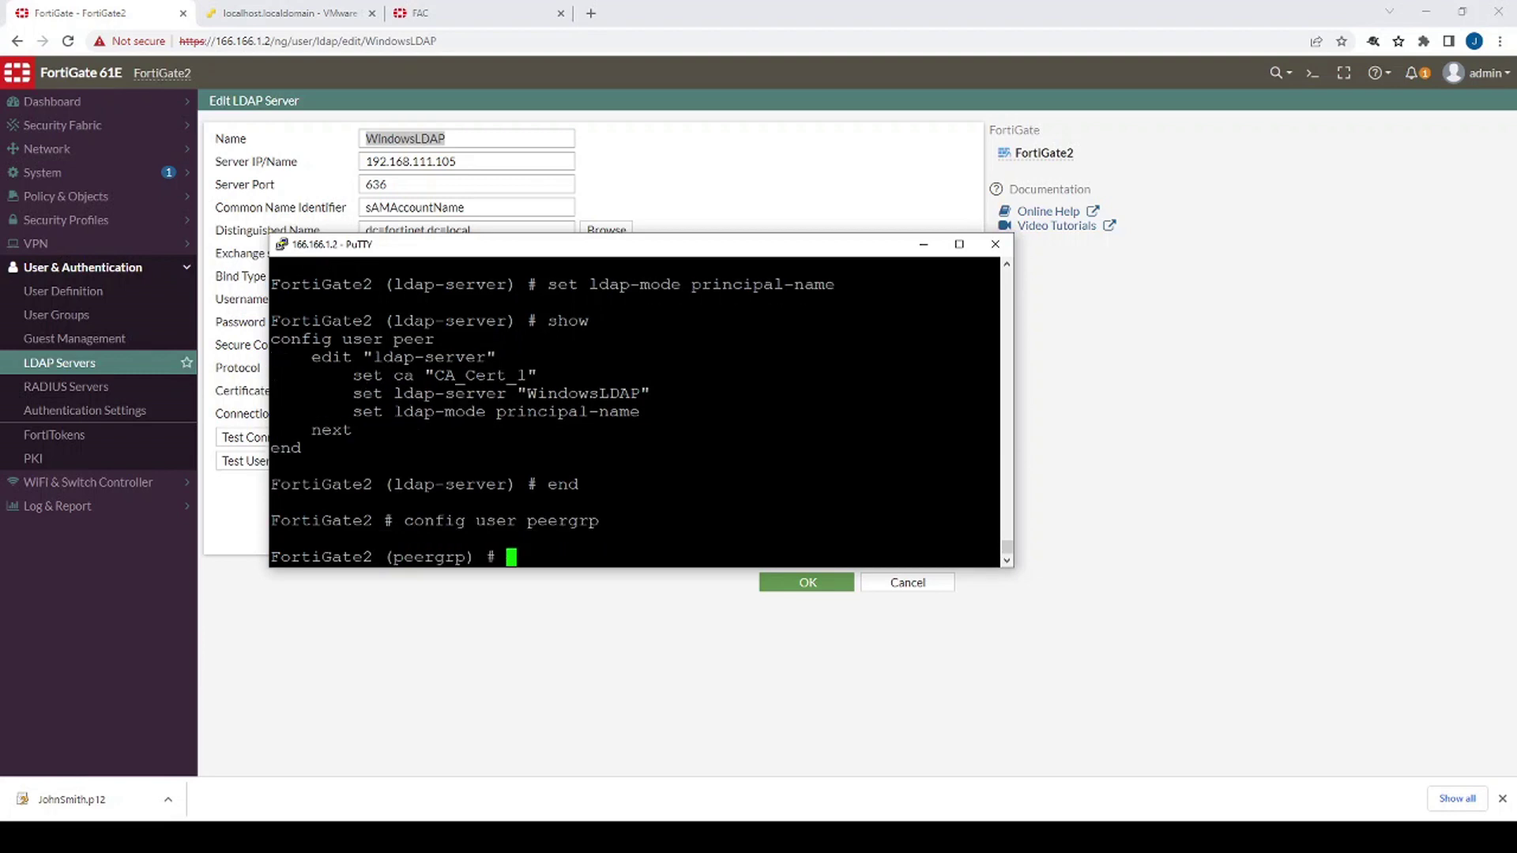
{"action": "type", "text": "ldap-group"}
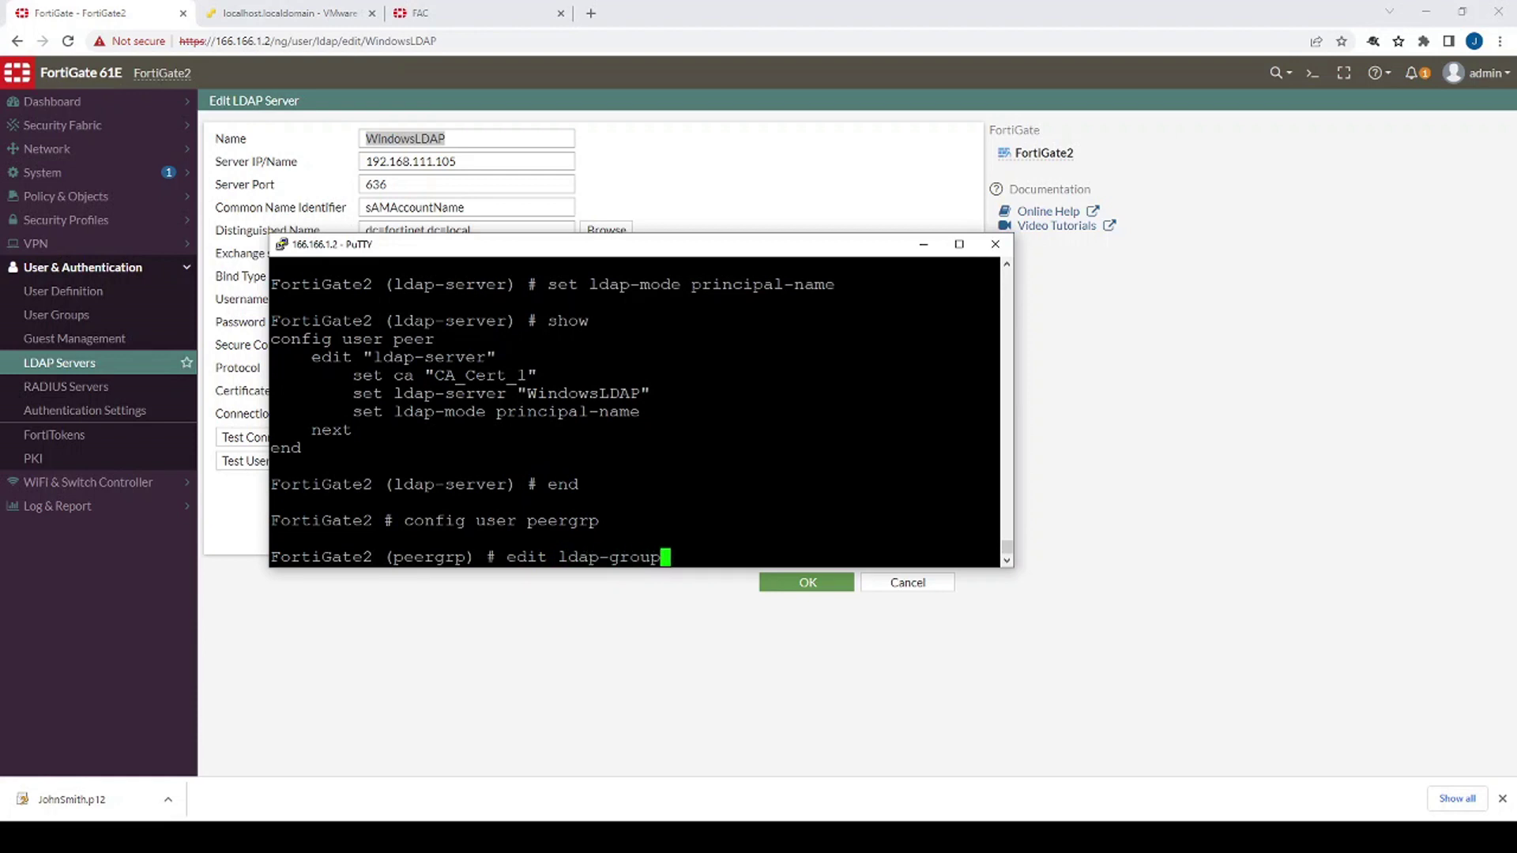
{"action": "key", "text": "Return"}
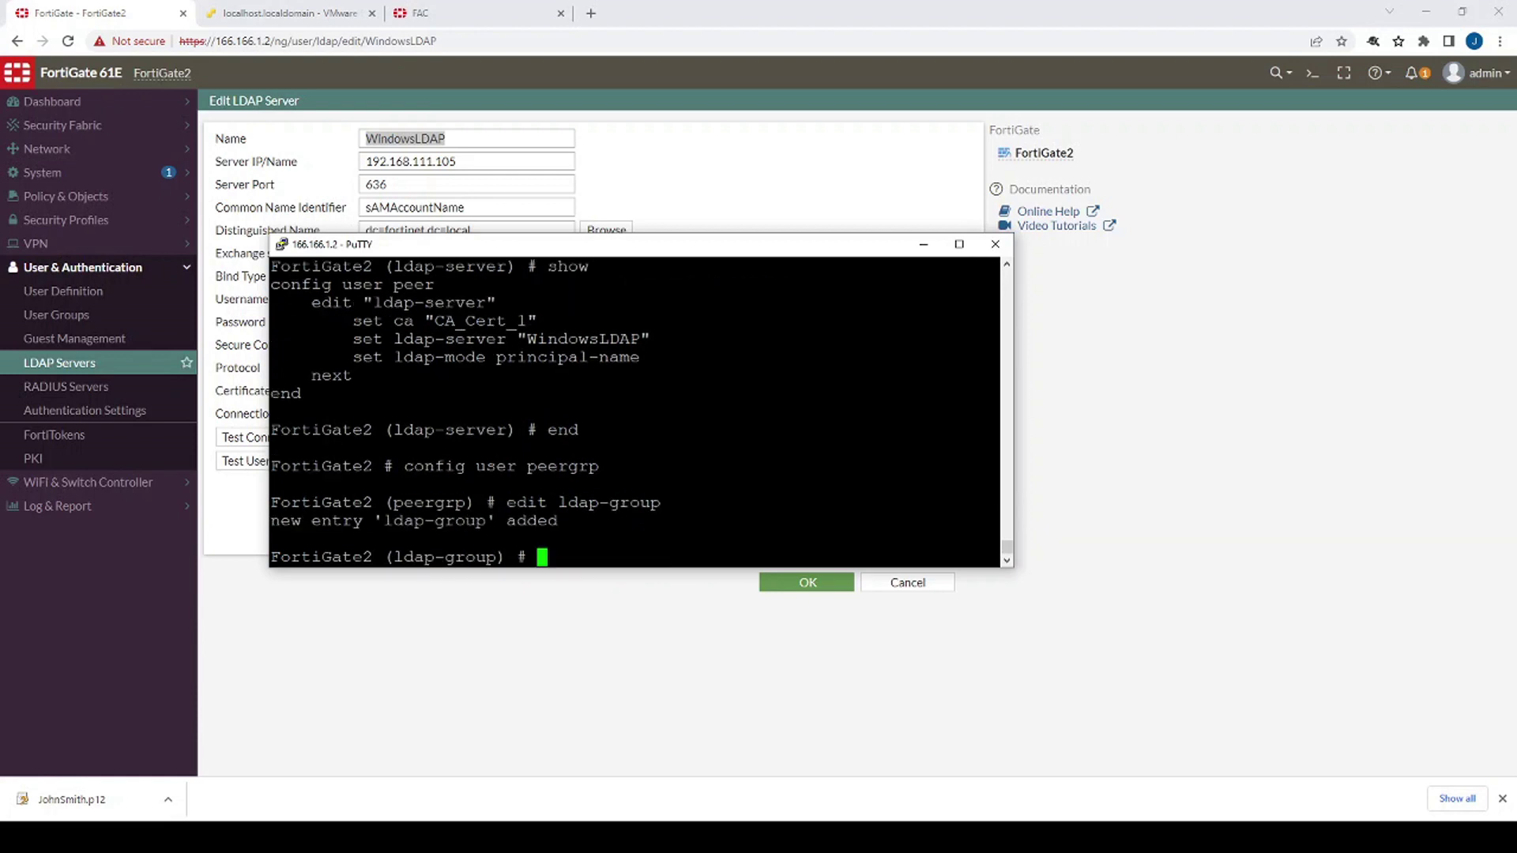
{"action": "type", "text": "set member ldap-server"}
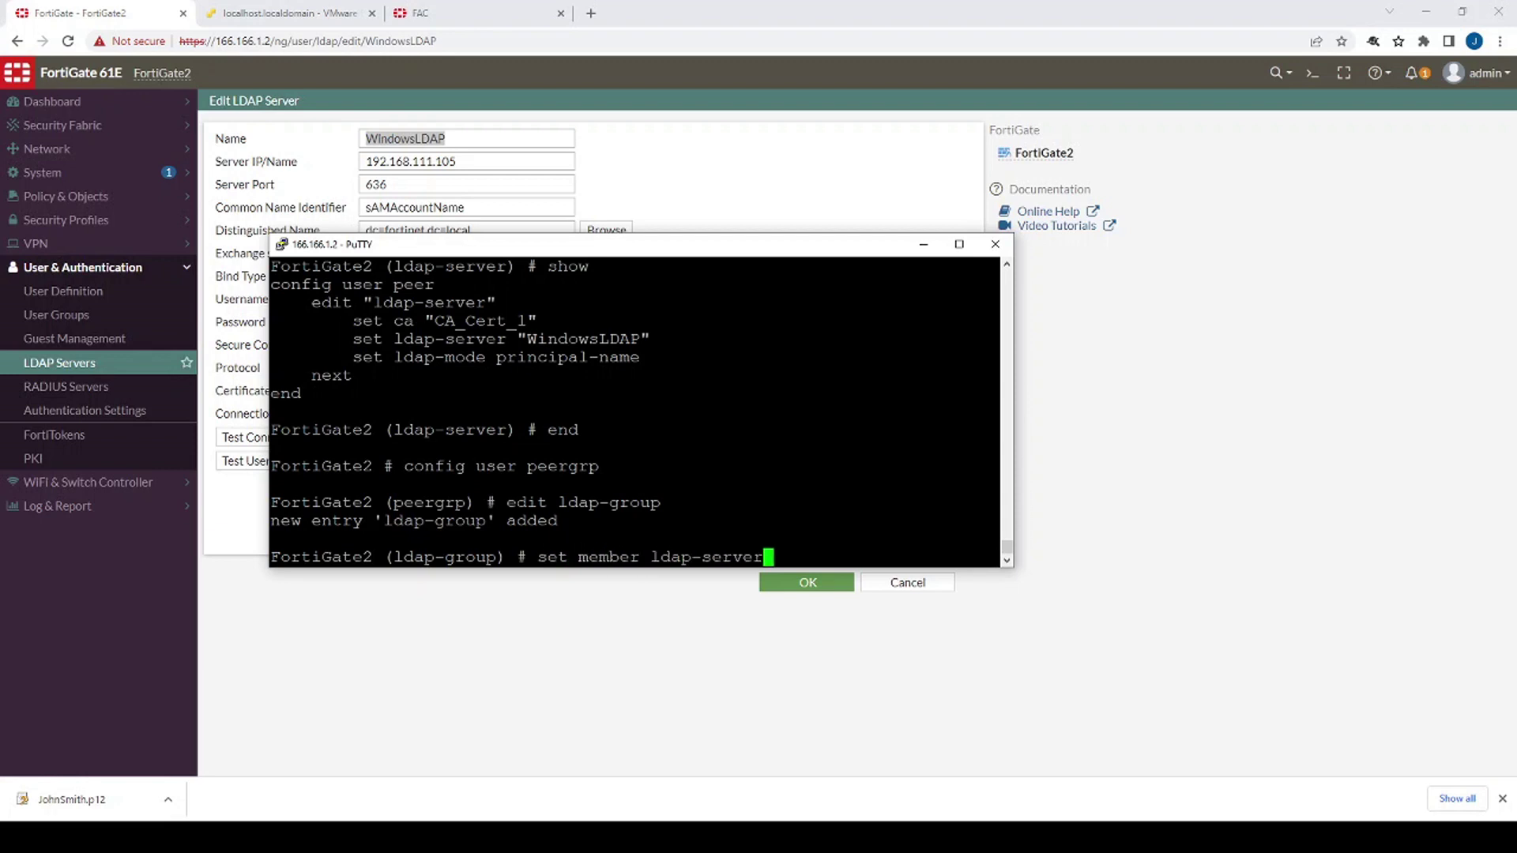
{"action": "key", "text": "Return"}
{"action": "type", "text": "end"}
{"action": "key", "text": "Return"}
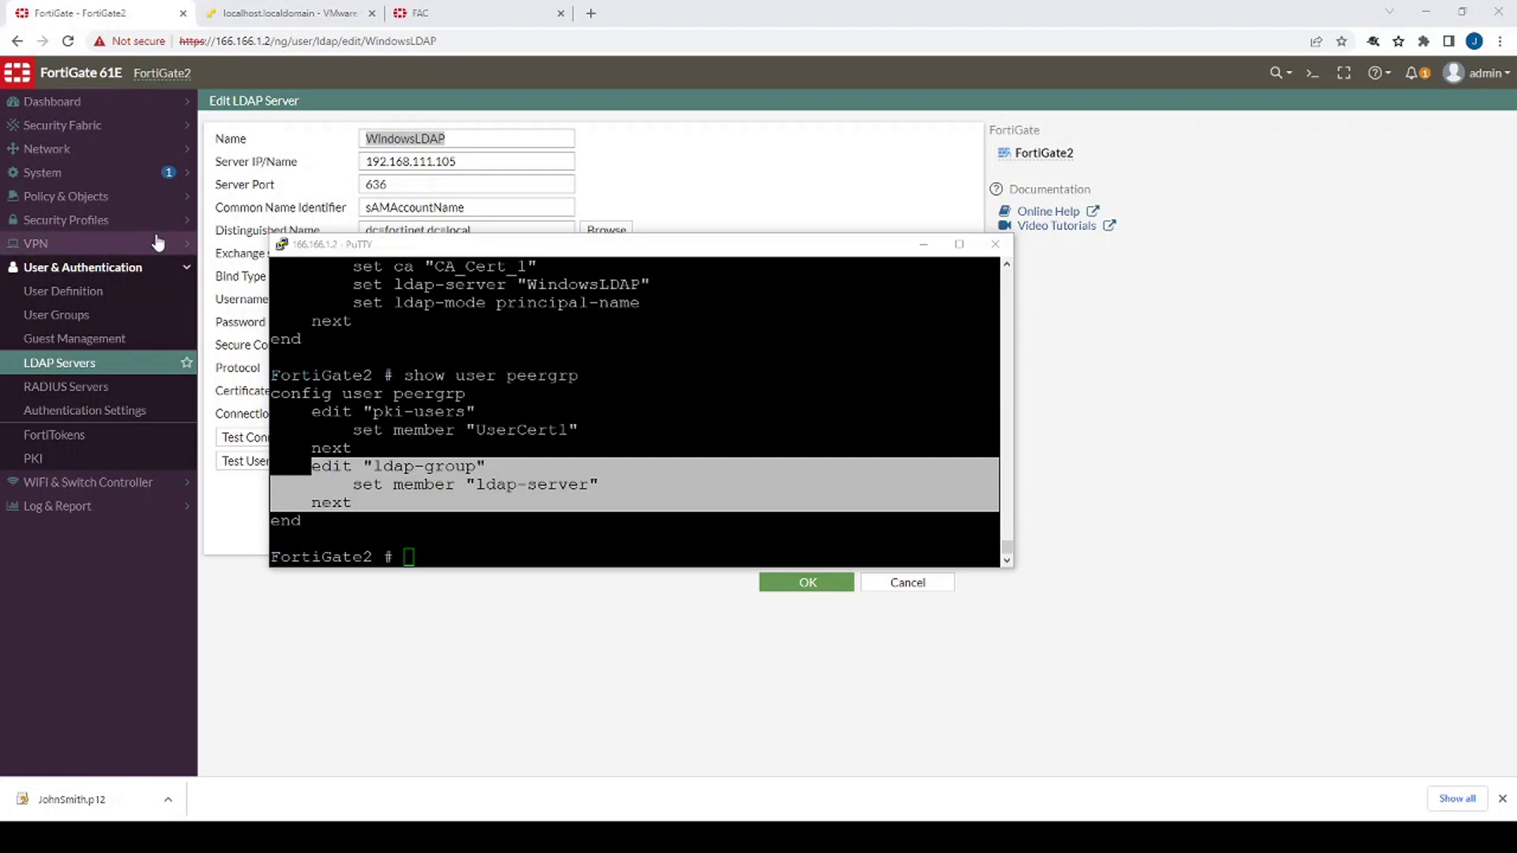
{"action": "left_click", "coordinate": [91, 243]}
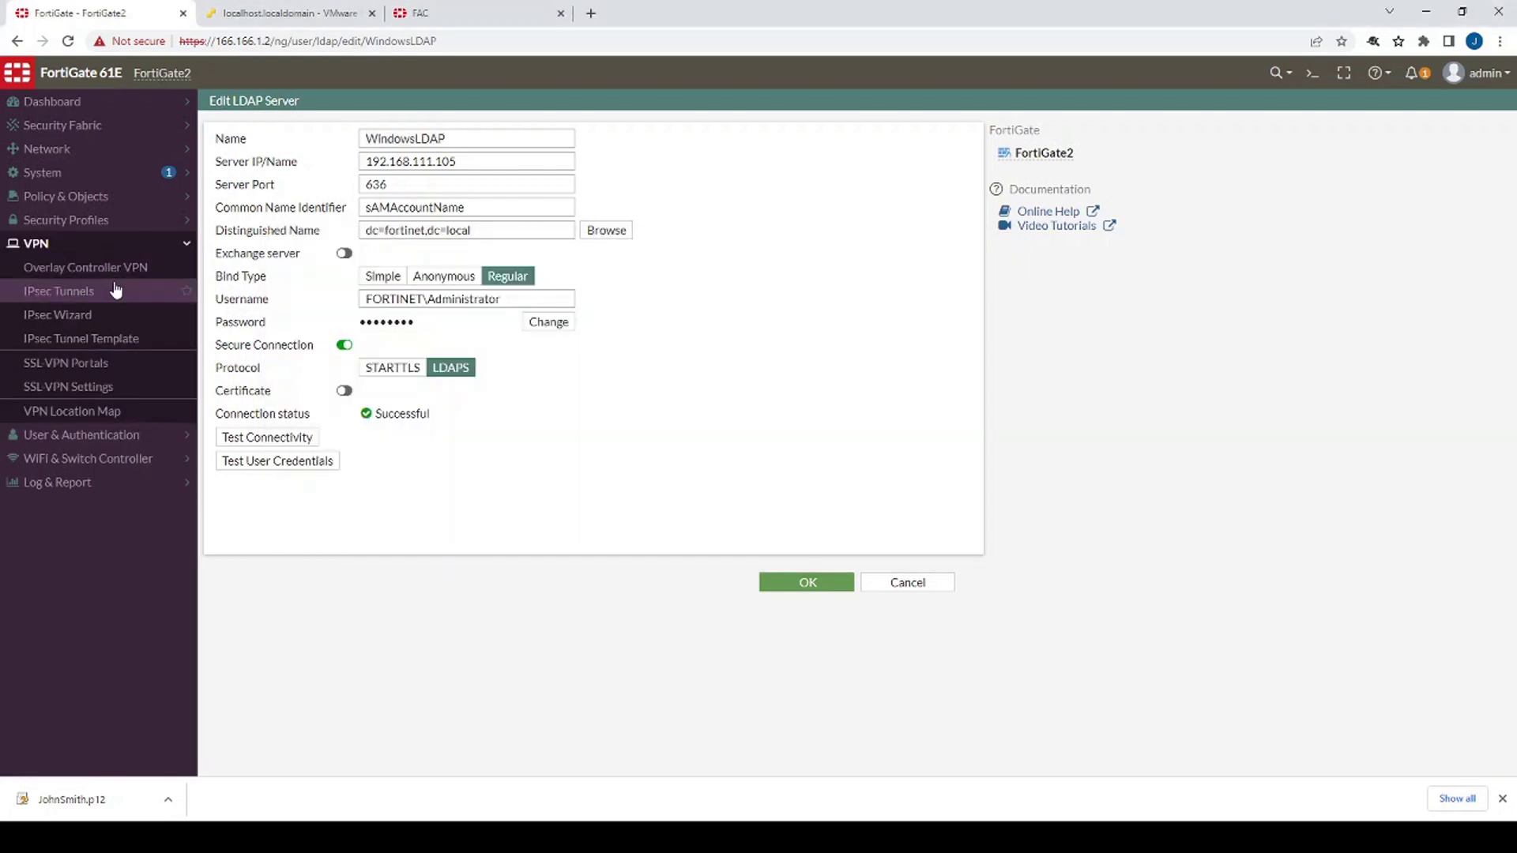
- Change the Dial_Up tunnel's peer certificate group to ldap-group and save it
{"action": "left_click", "coordinate": [115, 290]}
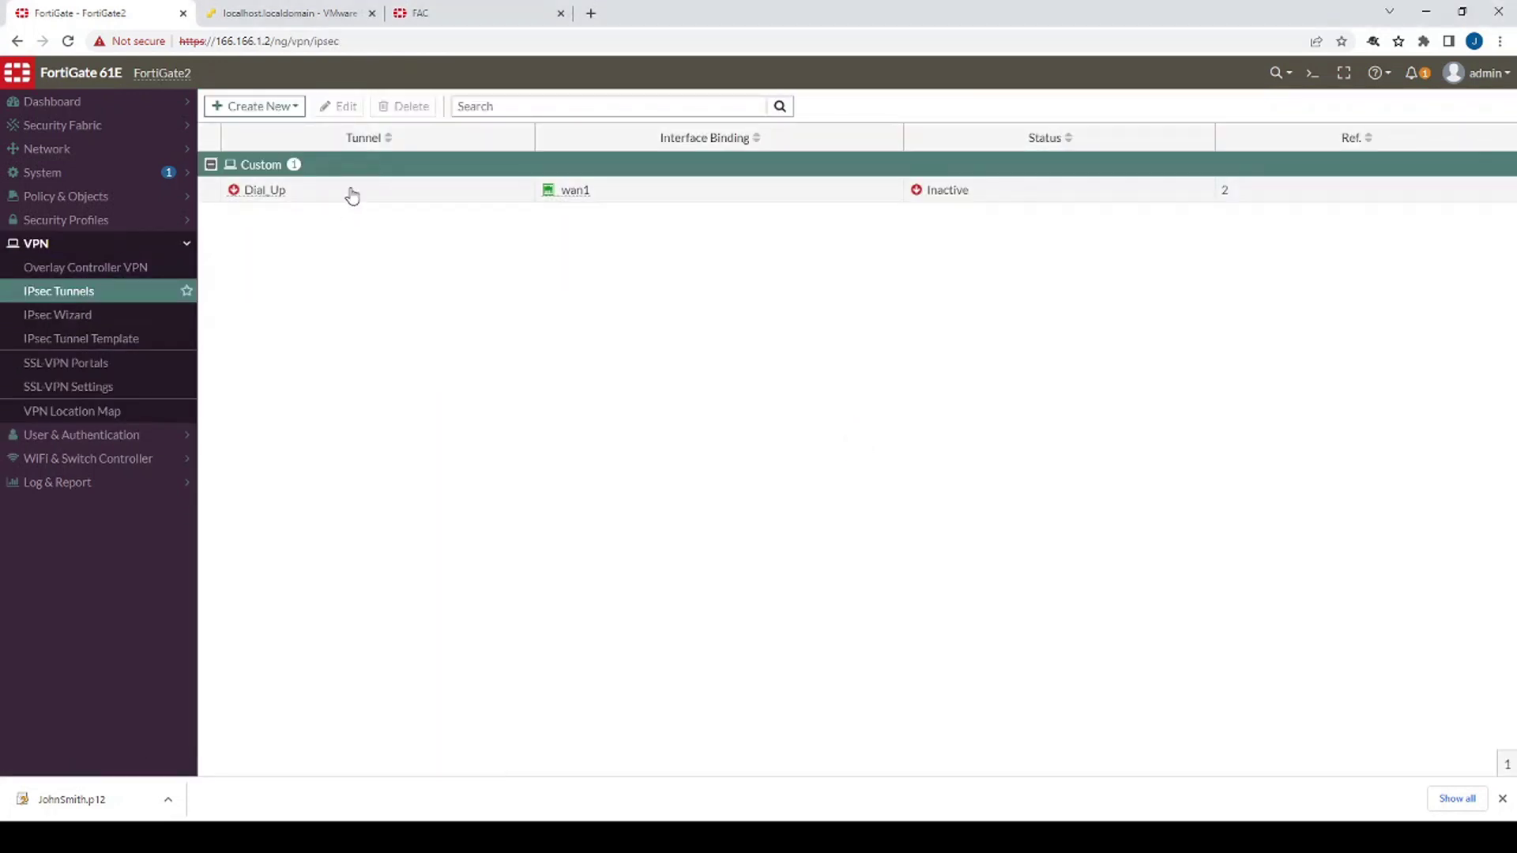
{"action": "double_click", "coordinate": [353, 193]}
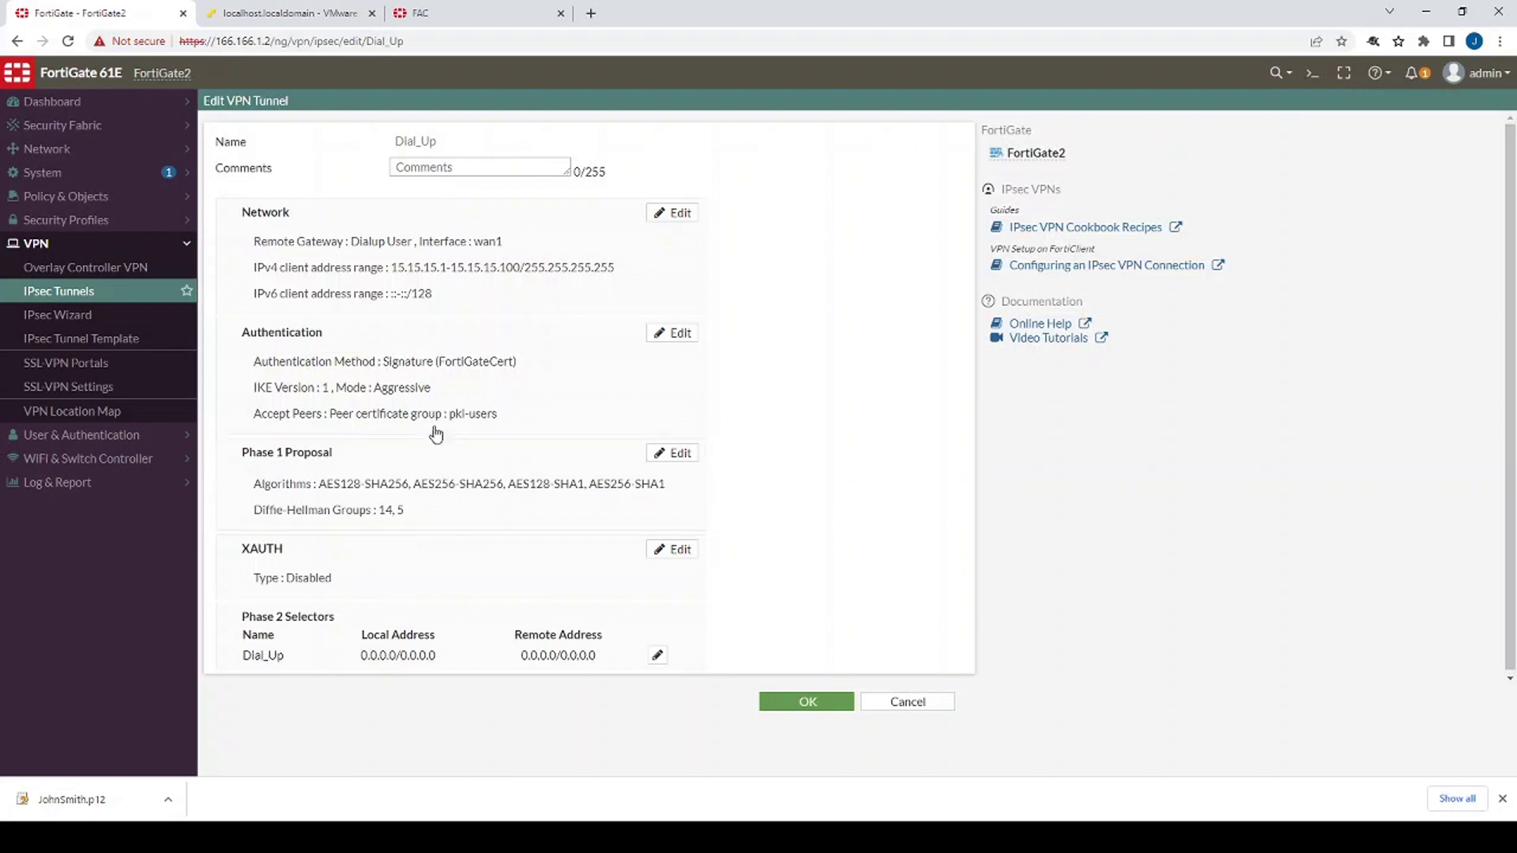
{"action": "left_click", "coordinate": [435, 434]}
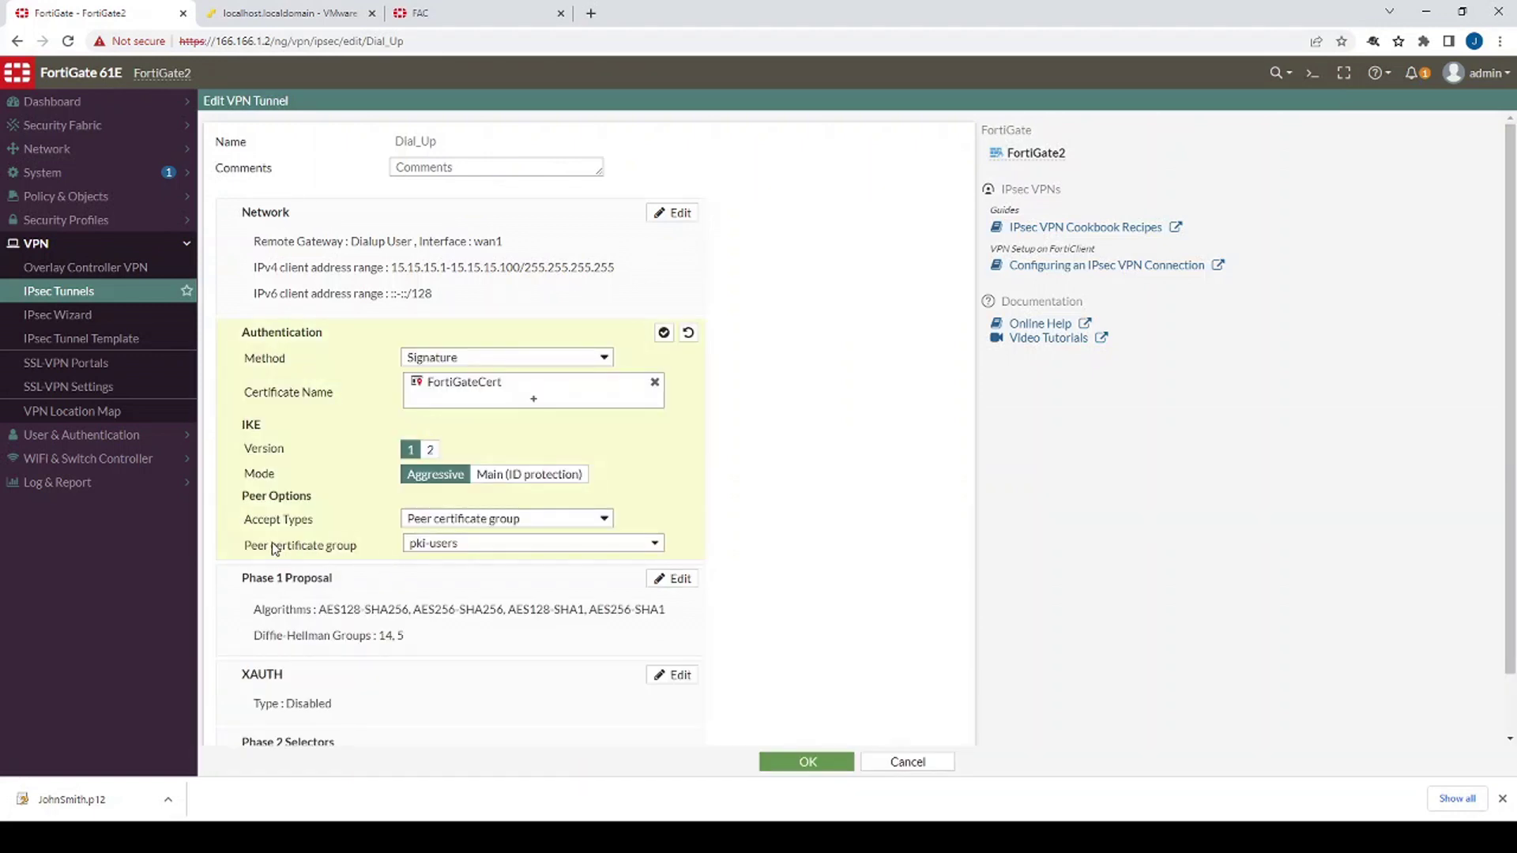
{"action": "left_click", "coordinate": [420, 547]}
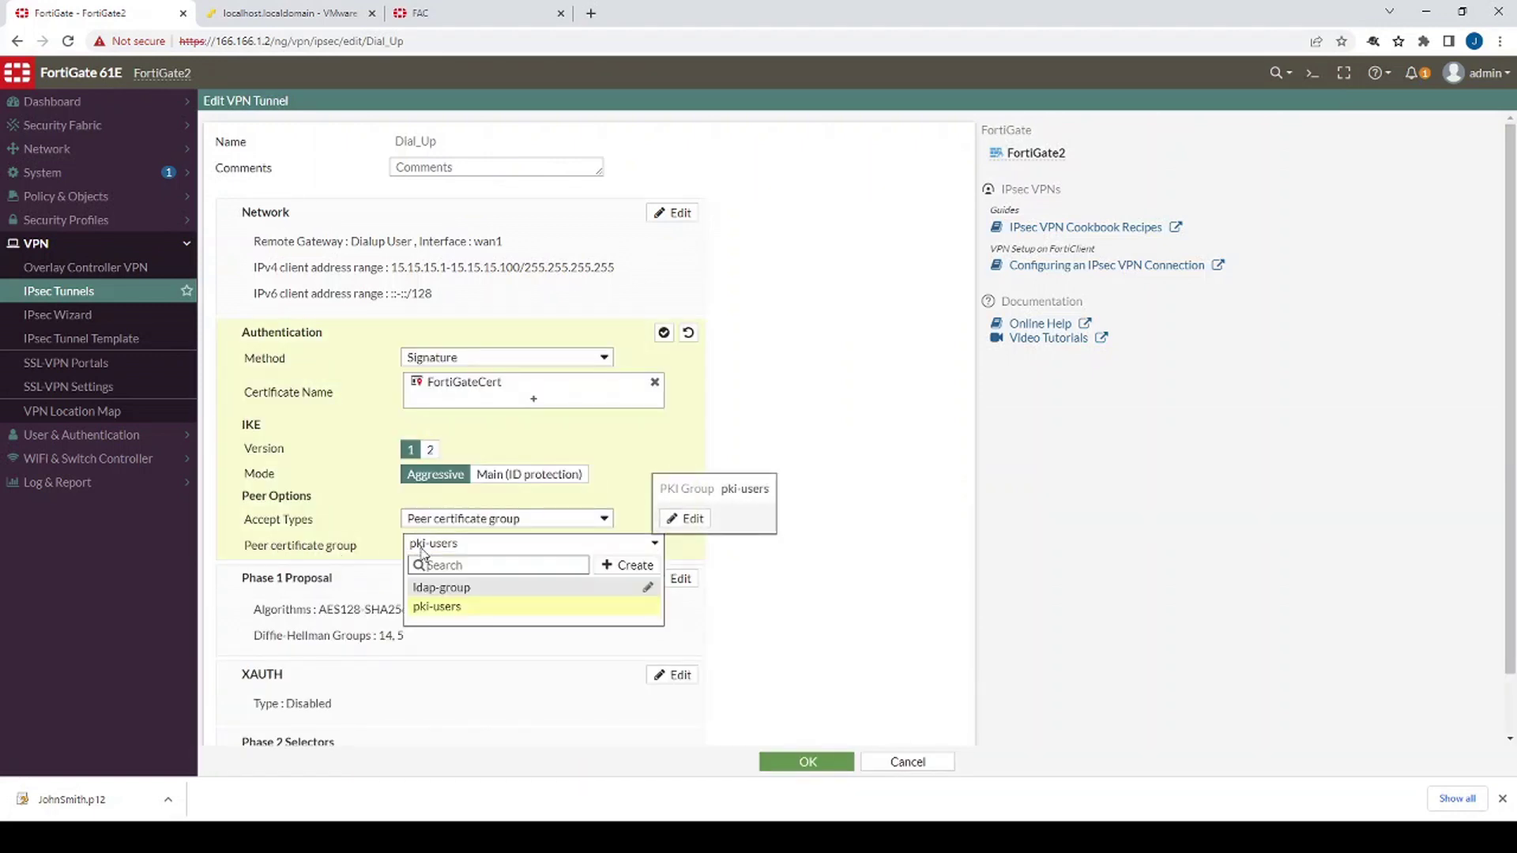
{"action": "left_click", "coordinate": [442, 590]}
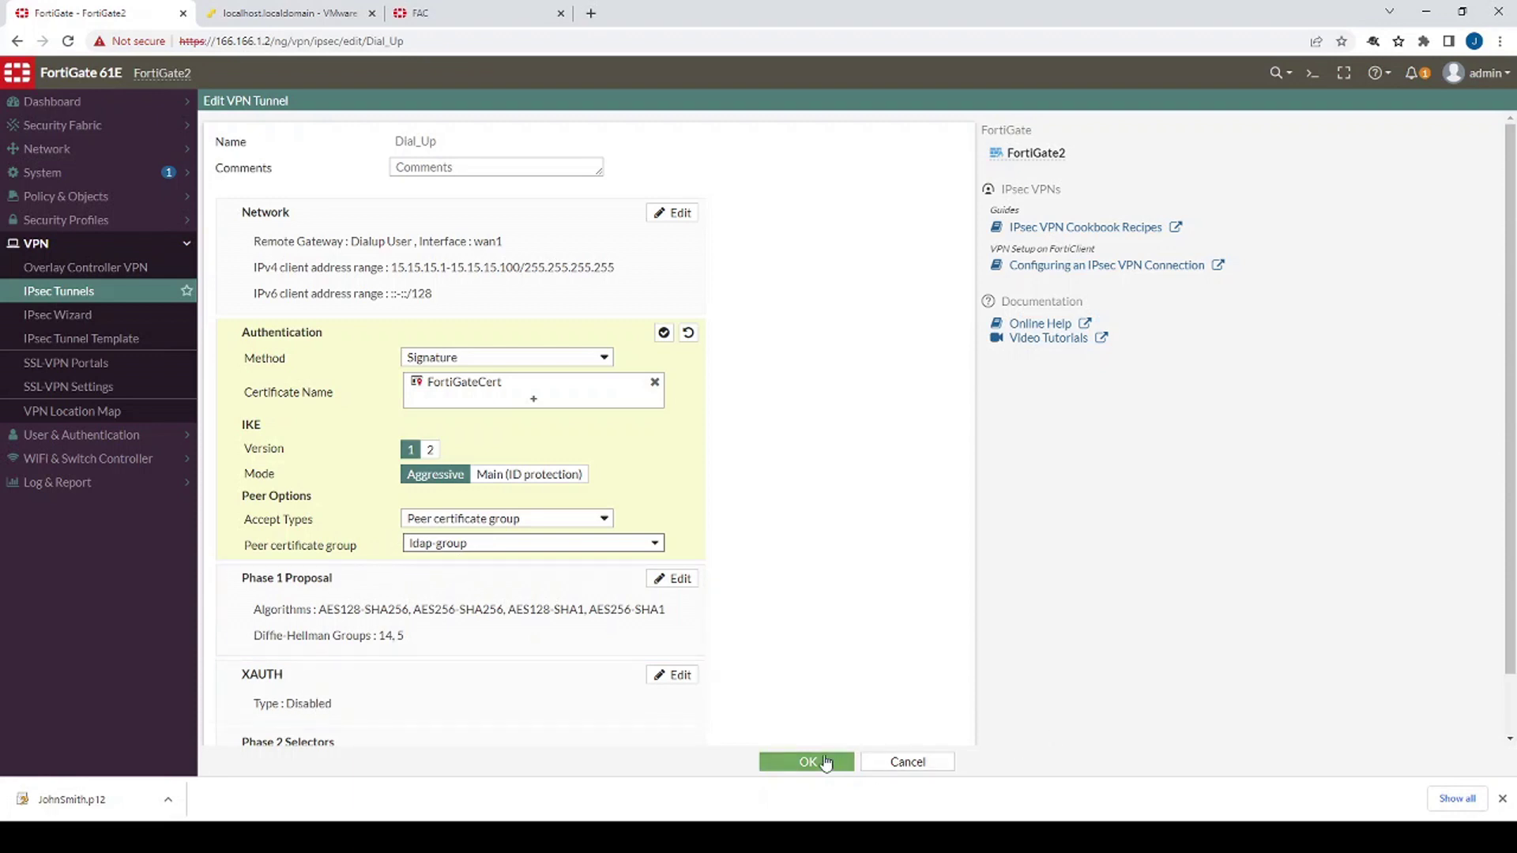
{"action": "left_click", "coordinate": [820, 764]}
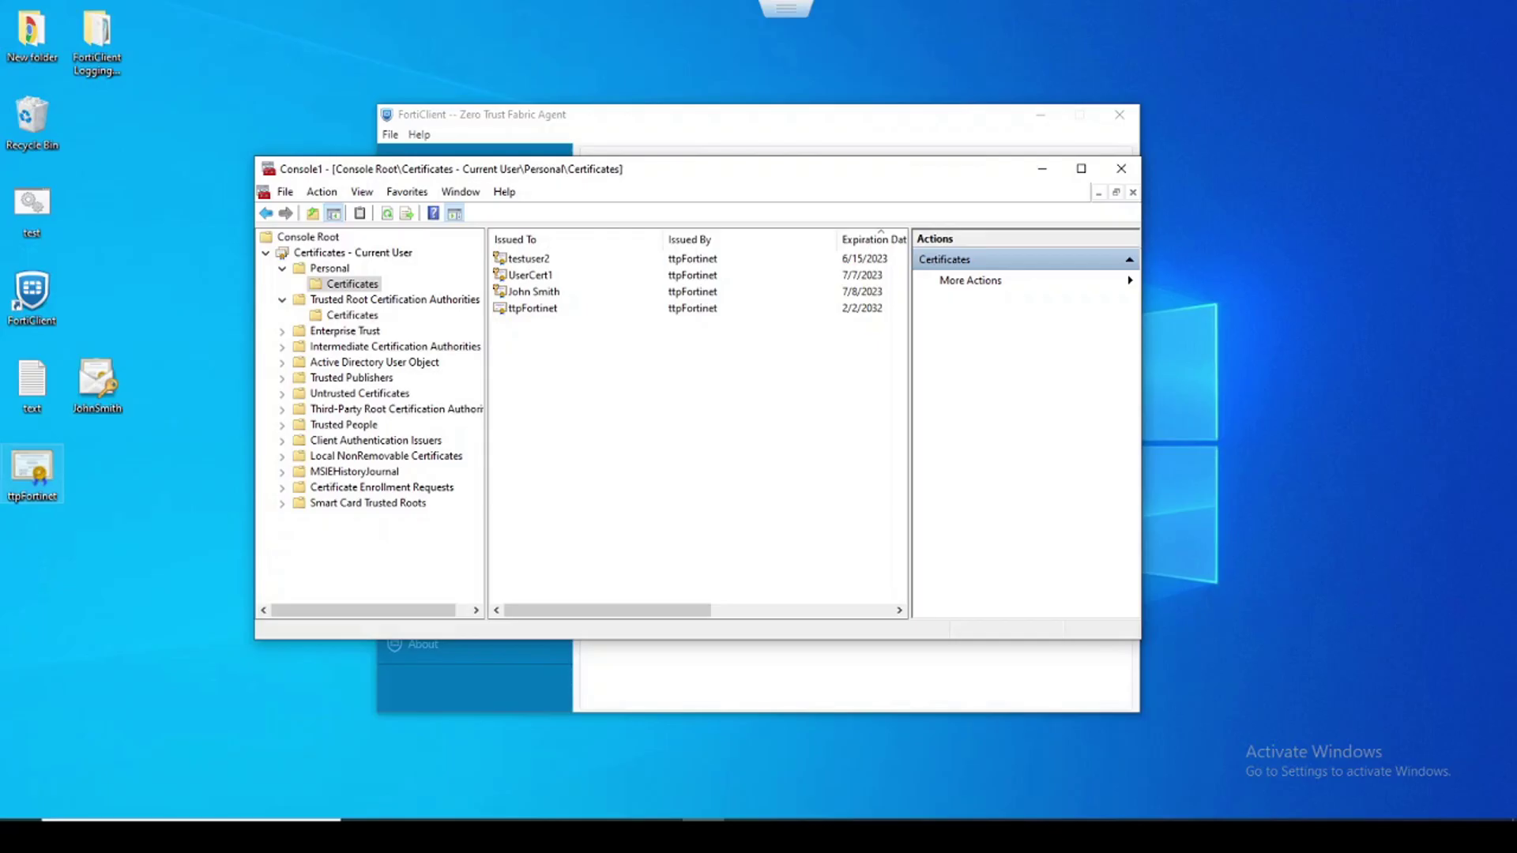
- Open the ttpFortinet user certificate's details and view its Subject Alternative Name principal name
{"action": "double_click", "coordinate": [527, 293]}
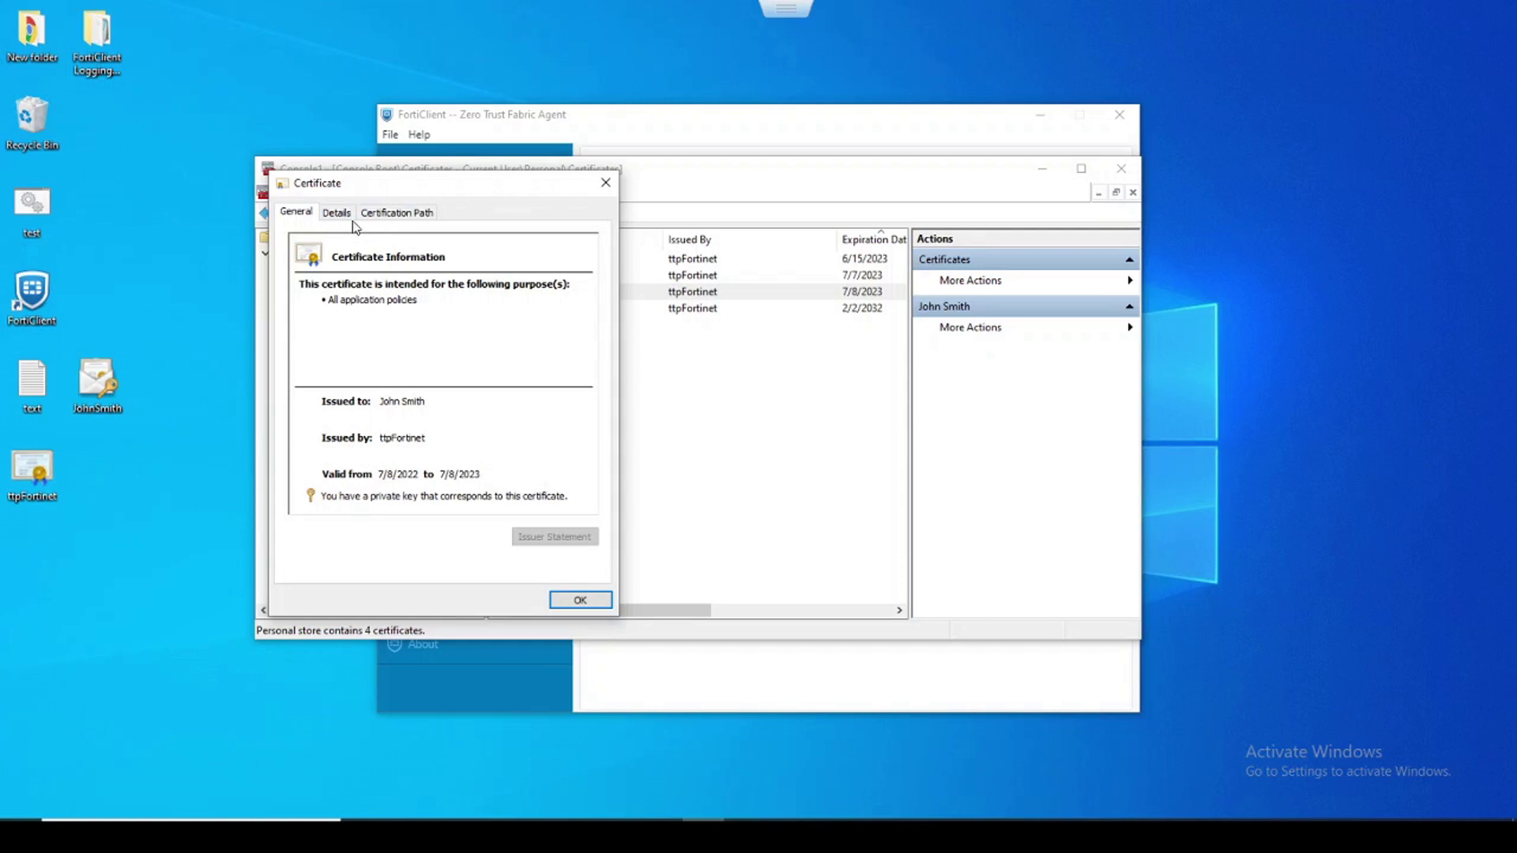
{"action": "left_click", "coordinate": [346, 216]}
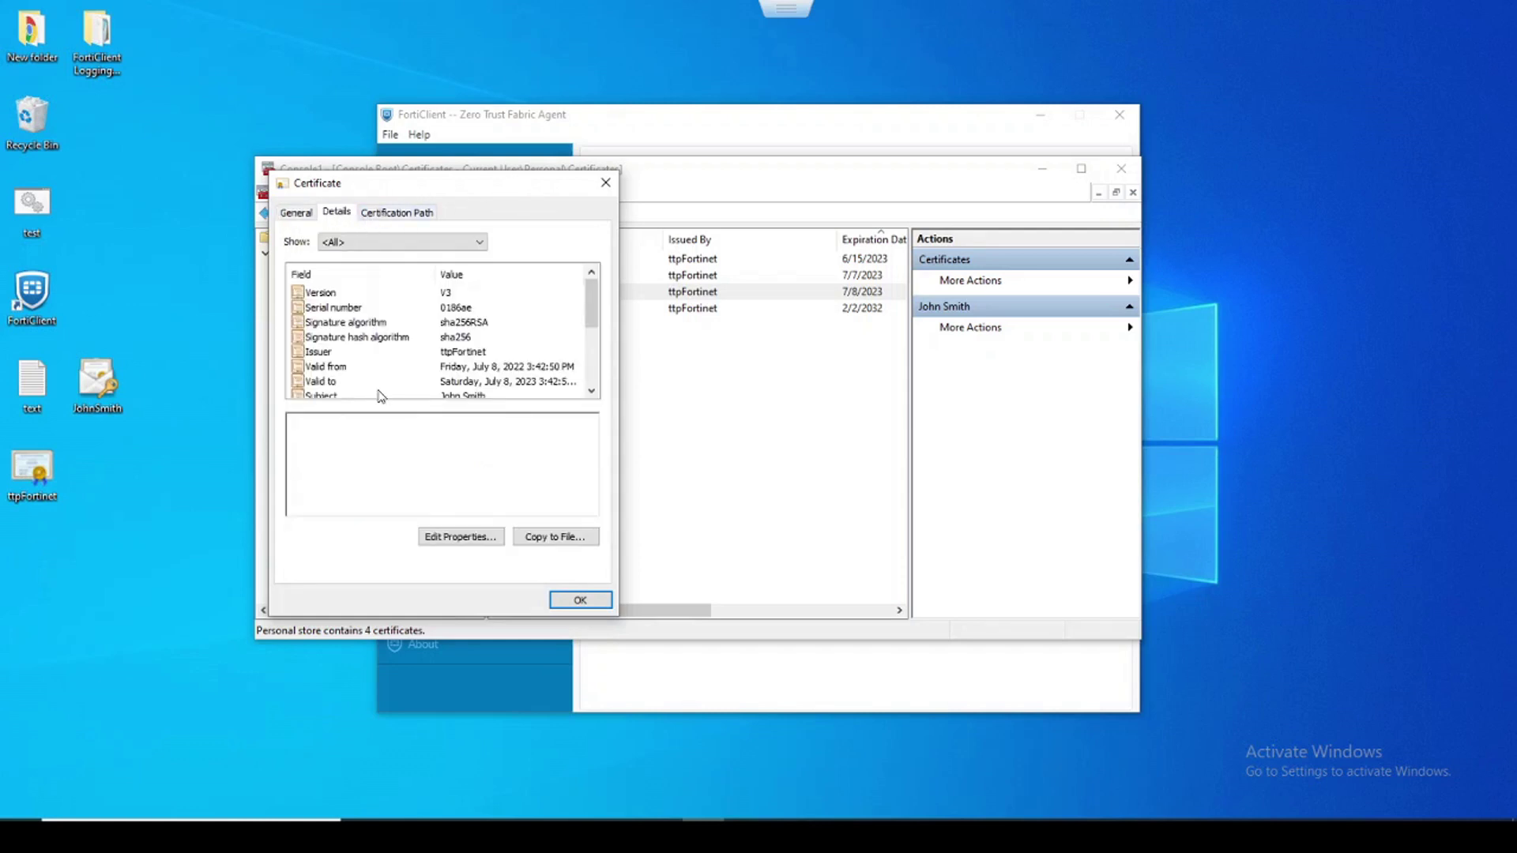
{"action": "scroll", "coordinate": [379, 384], "scroll_direction": "down", "scroll_amount": 3}
{"action": "left_click", "coordinate": [336, 322]}
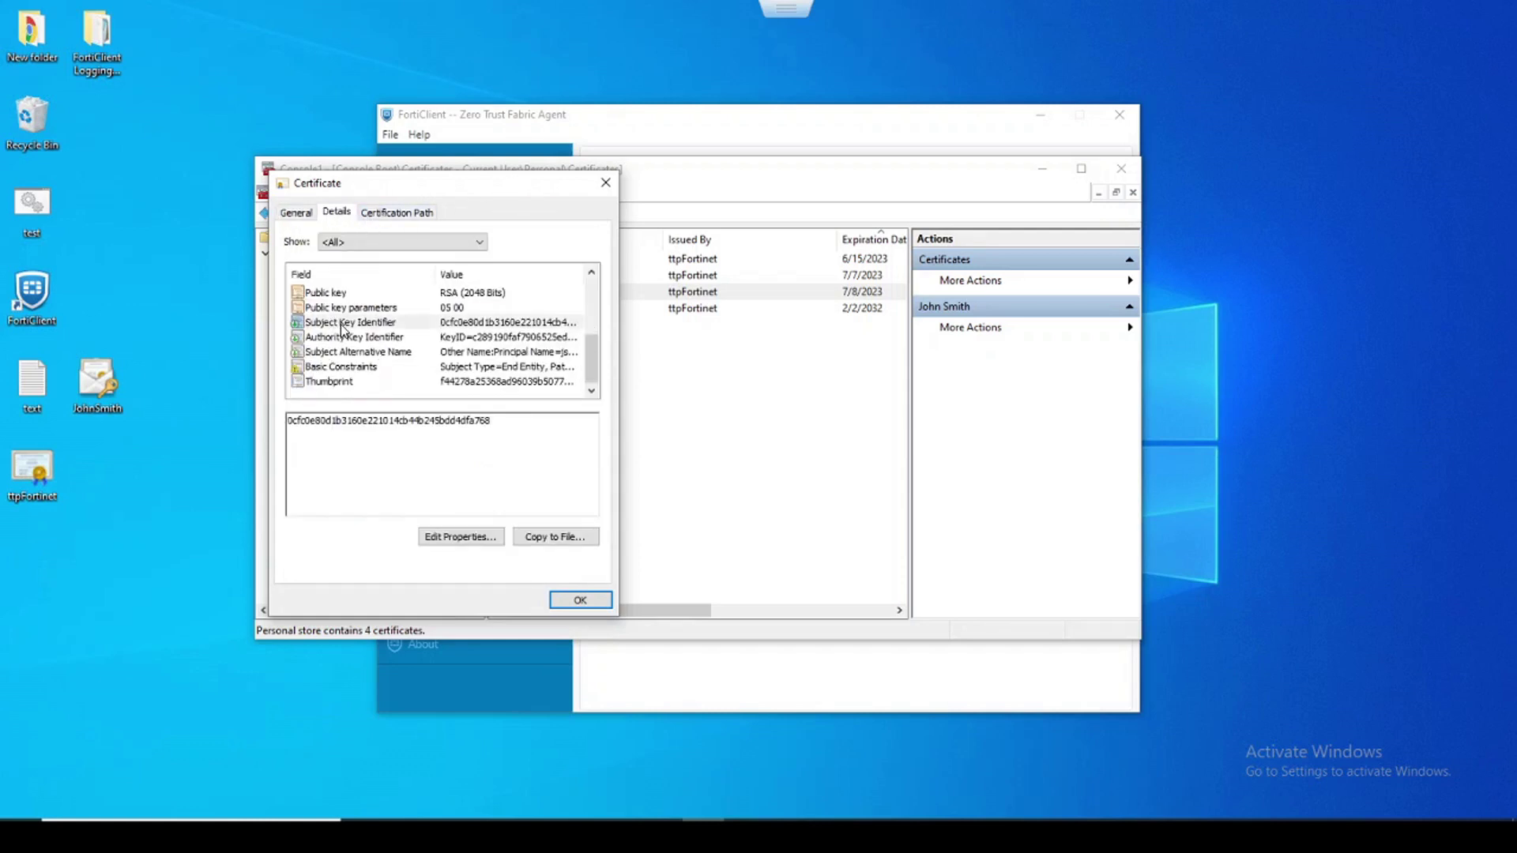
{"action": "left_click", "coordinate": [339, 338]}
{"action": "left_click", "coordinate": [340, 352]}
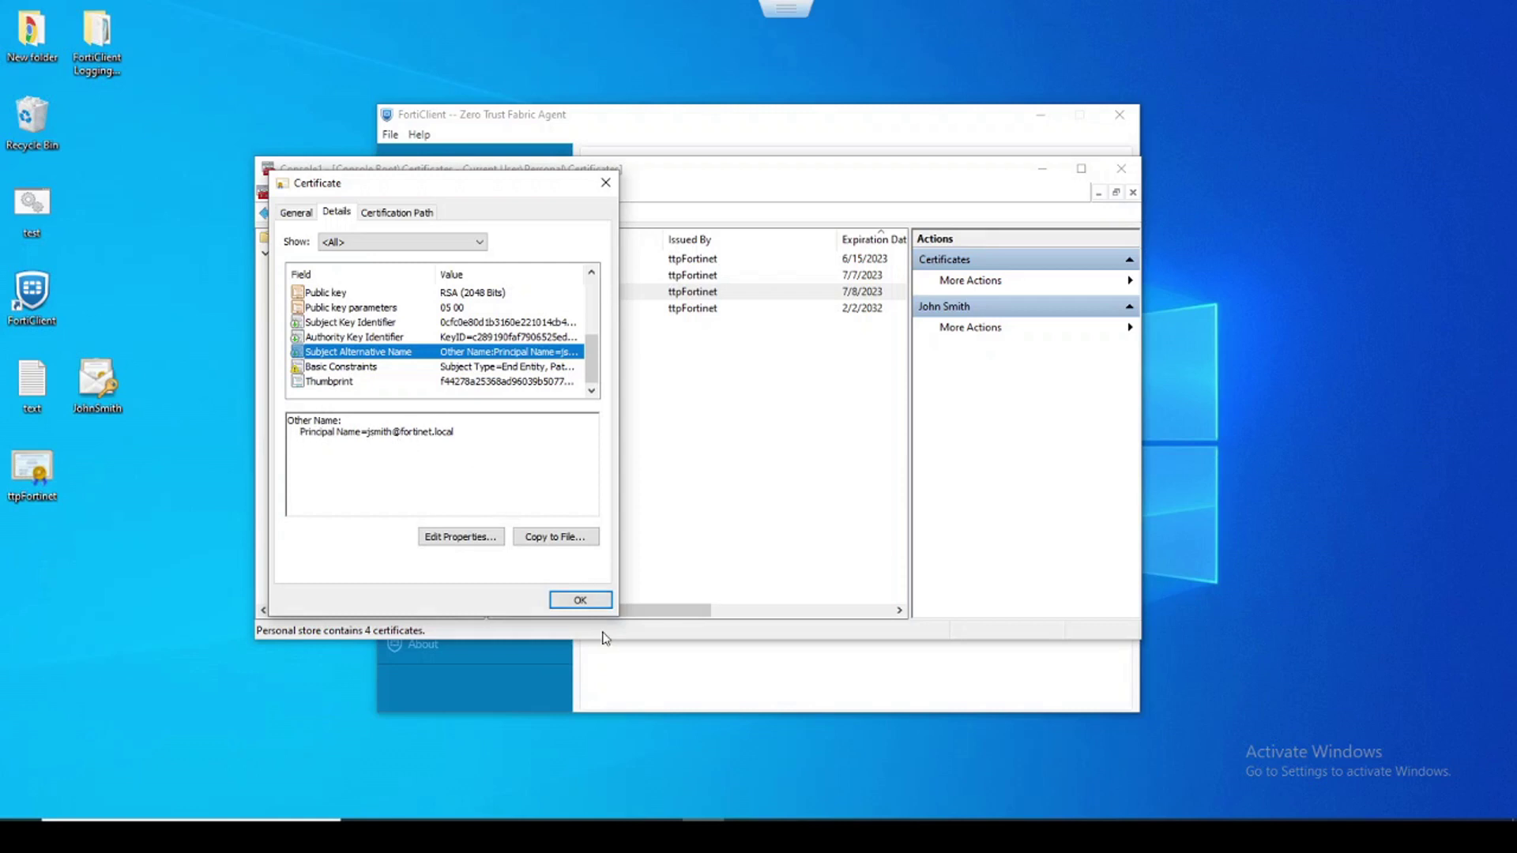
- Choose the imported ttpFortinet client certificate and connect the FortiGate IPsec Cert VPN
{"action": "left_click", "coordinate": [619, 653]}
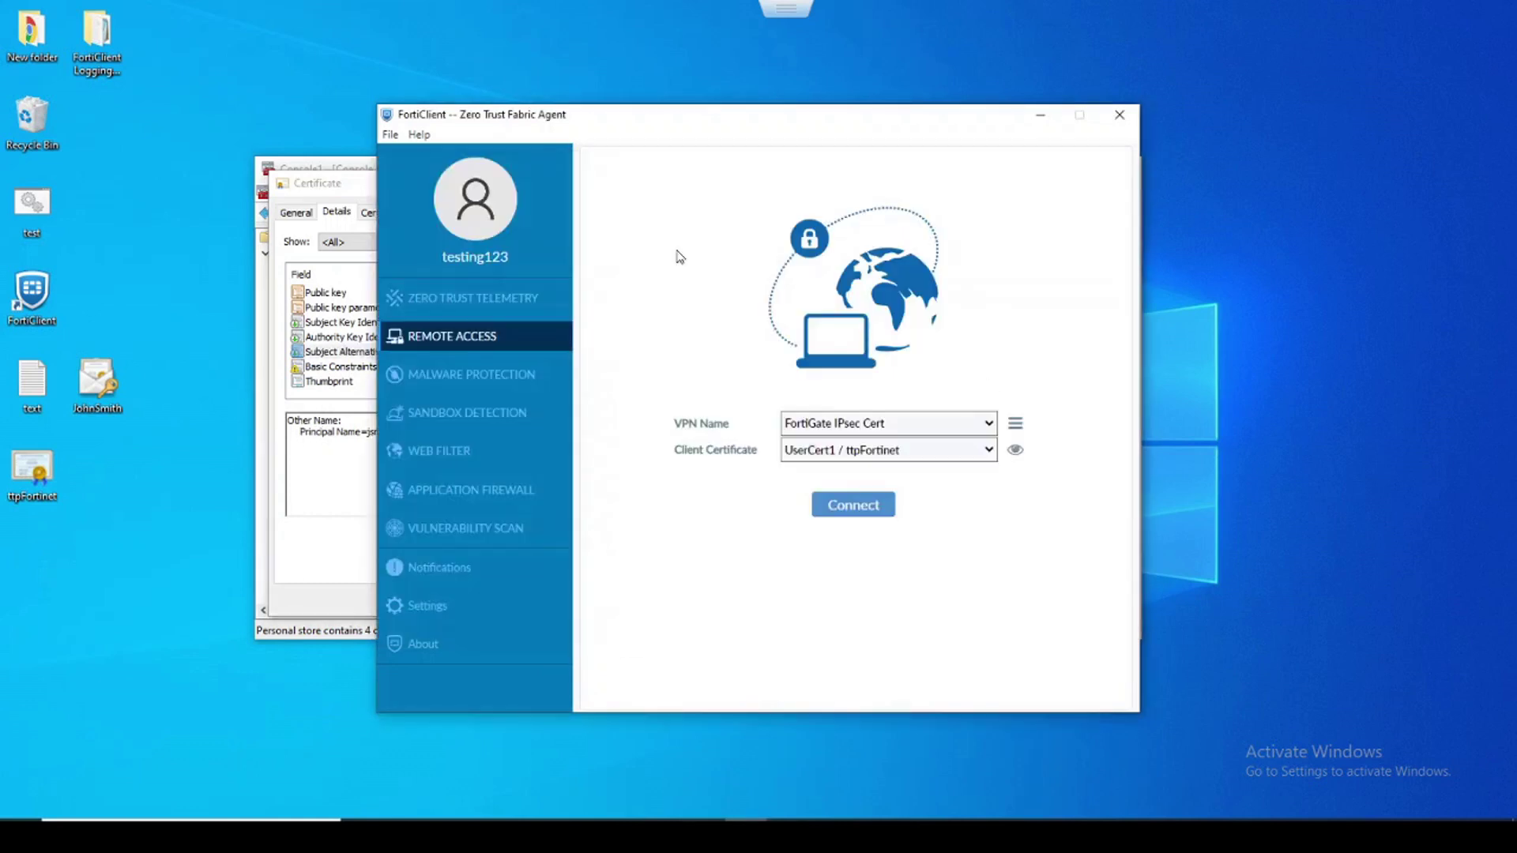
{"action": "left_click", "coordinate": [838, 452]}
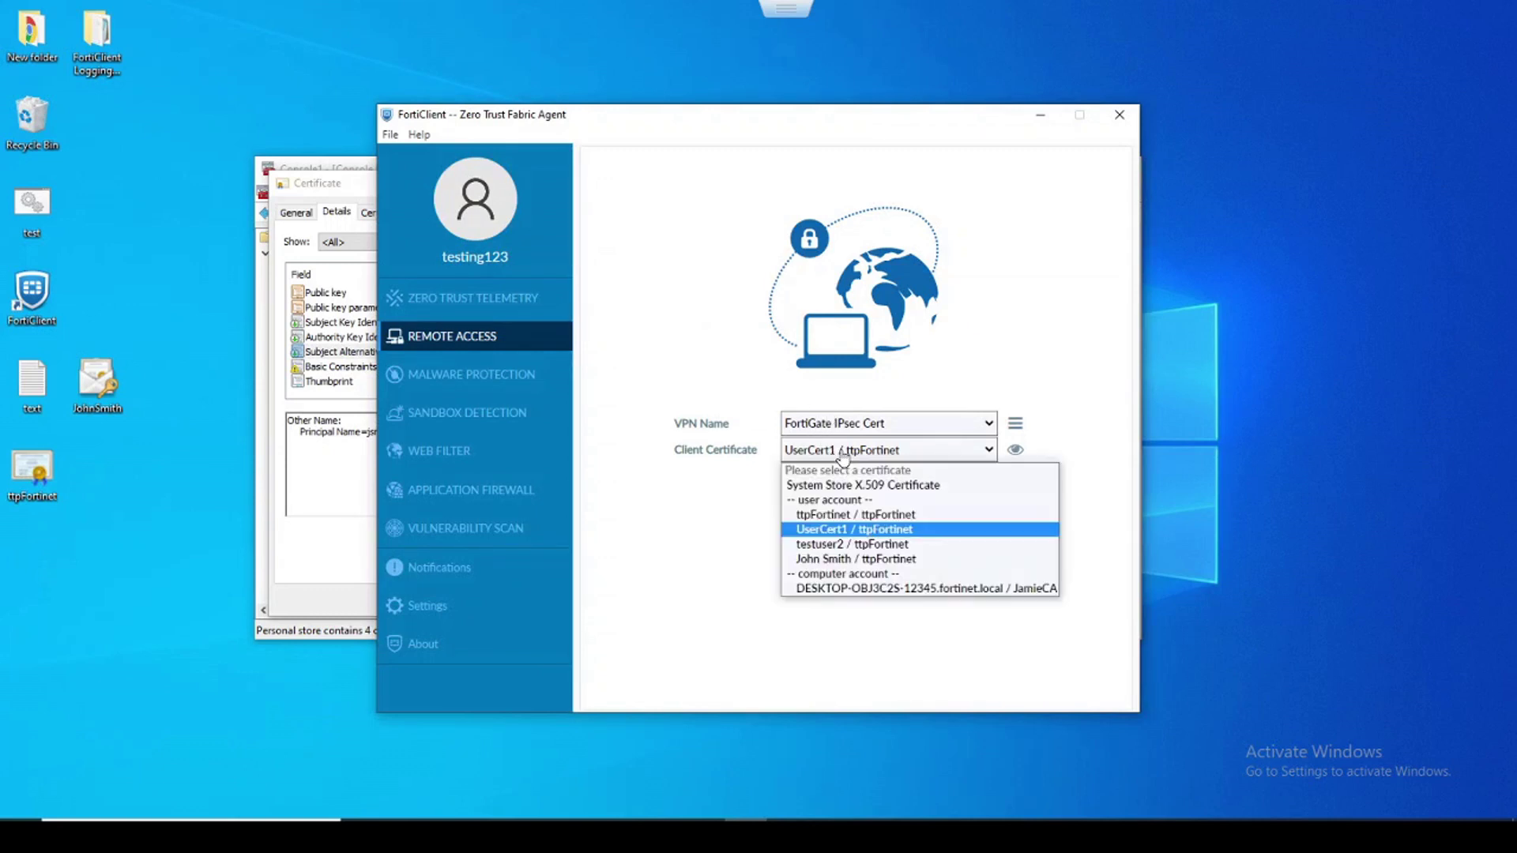
{"action": "left_click", "coordinate": [952, 561]}
{"action": "left_click", "coordinate": [848, 512]}
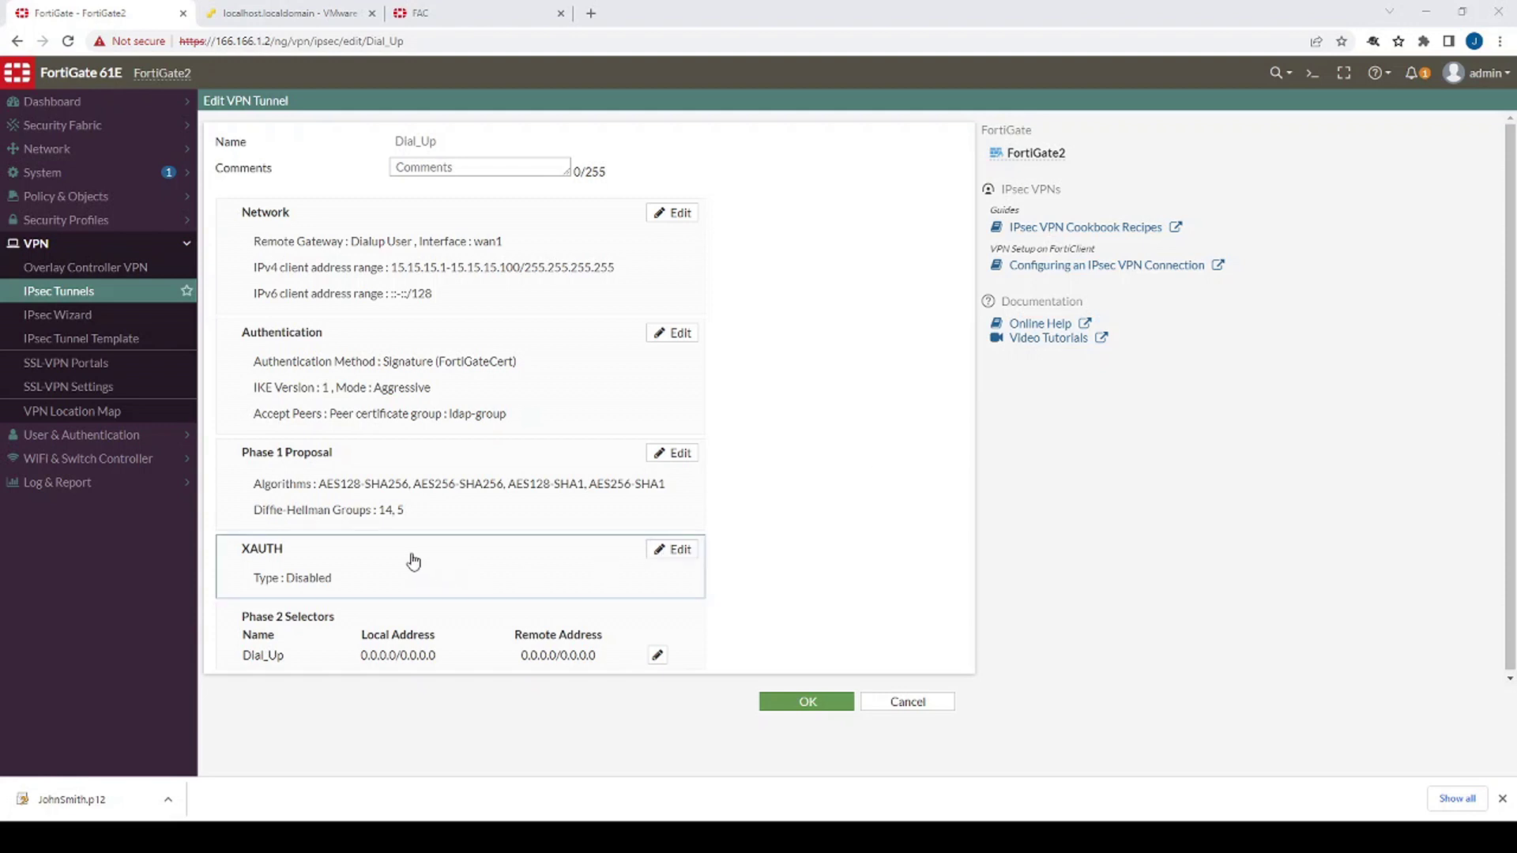
- Set Dial_Up XAUTH type to Auto Server with a chosen user group, then go to User & Authentication
{"action": "left_click", "coordinate": [333, 579]}
{"action": "left_click", "coordinate": [476, 577]}
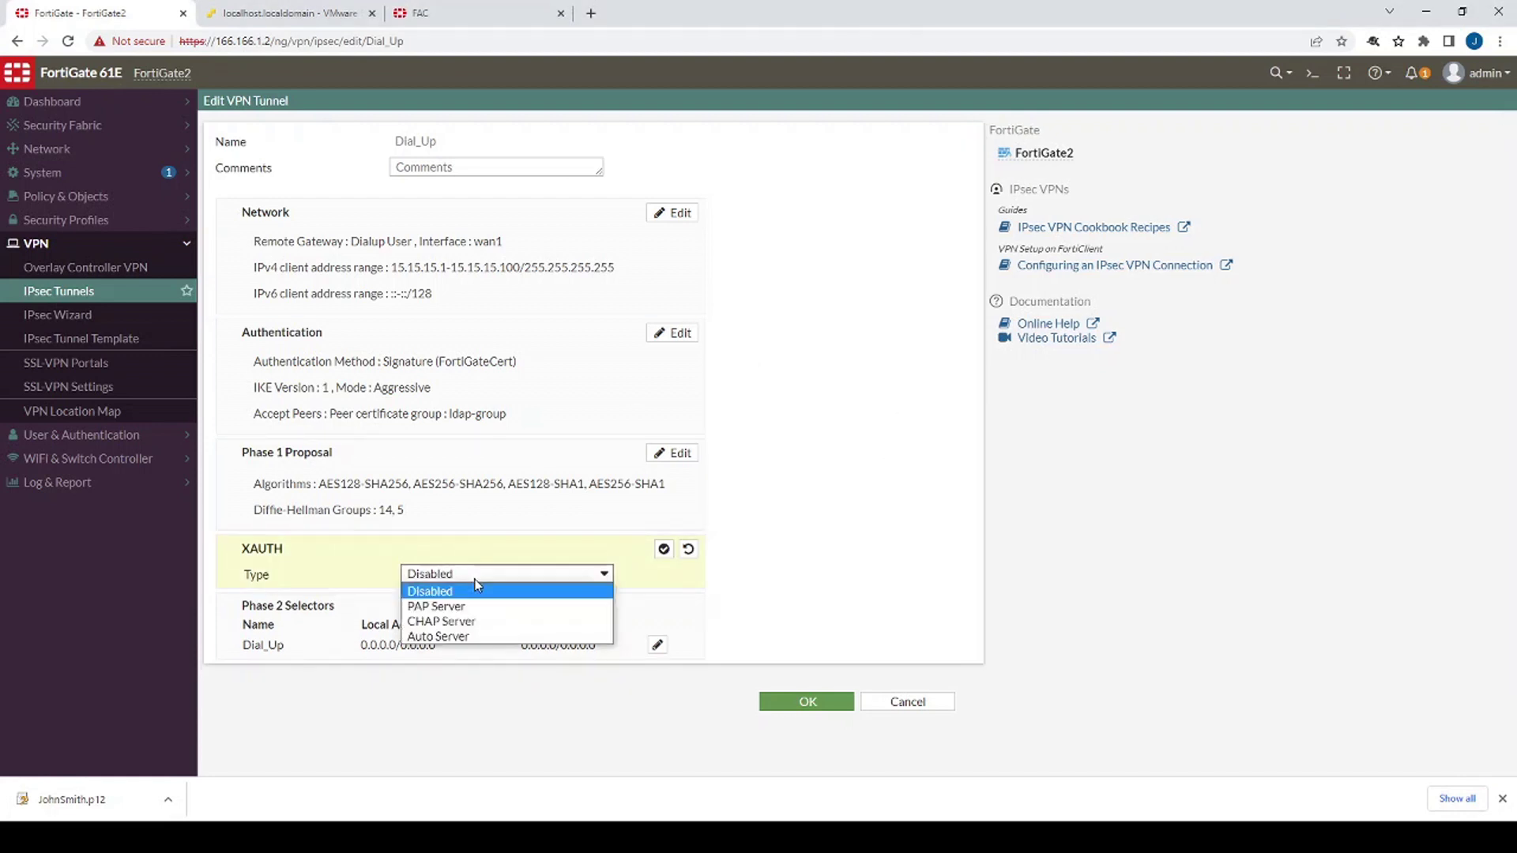
{"action": "left_click", "coordinate": [443, 637]}
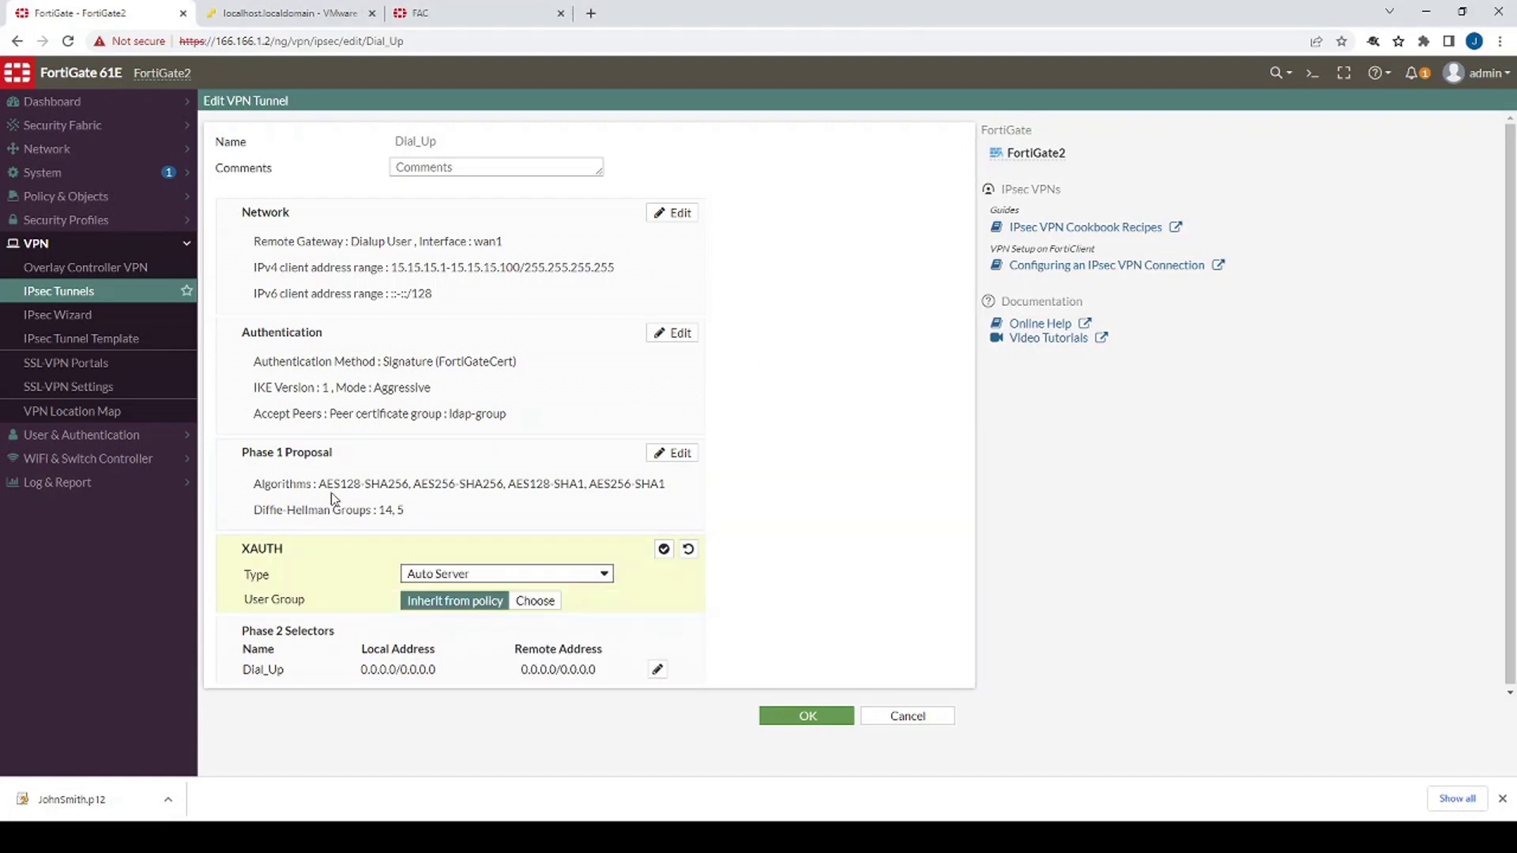
{"action": "left_click", "coordinate": [543, 605]}
{"action": "left_click", "coordinate": [457, 625]}
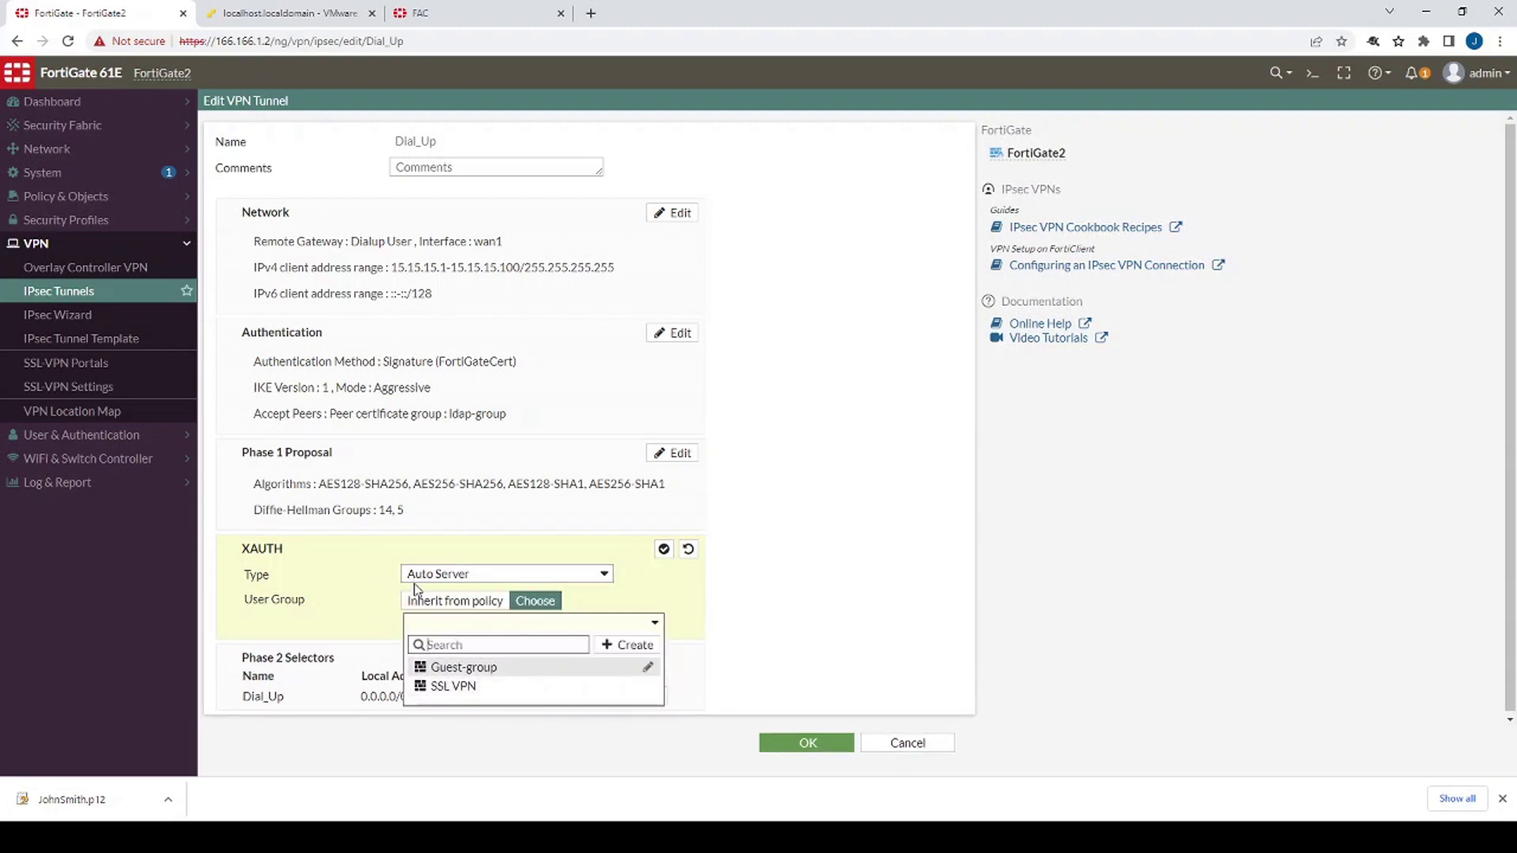
{"action": "key", "text": "Down"}
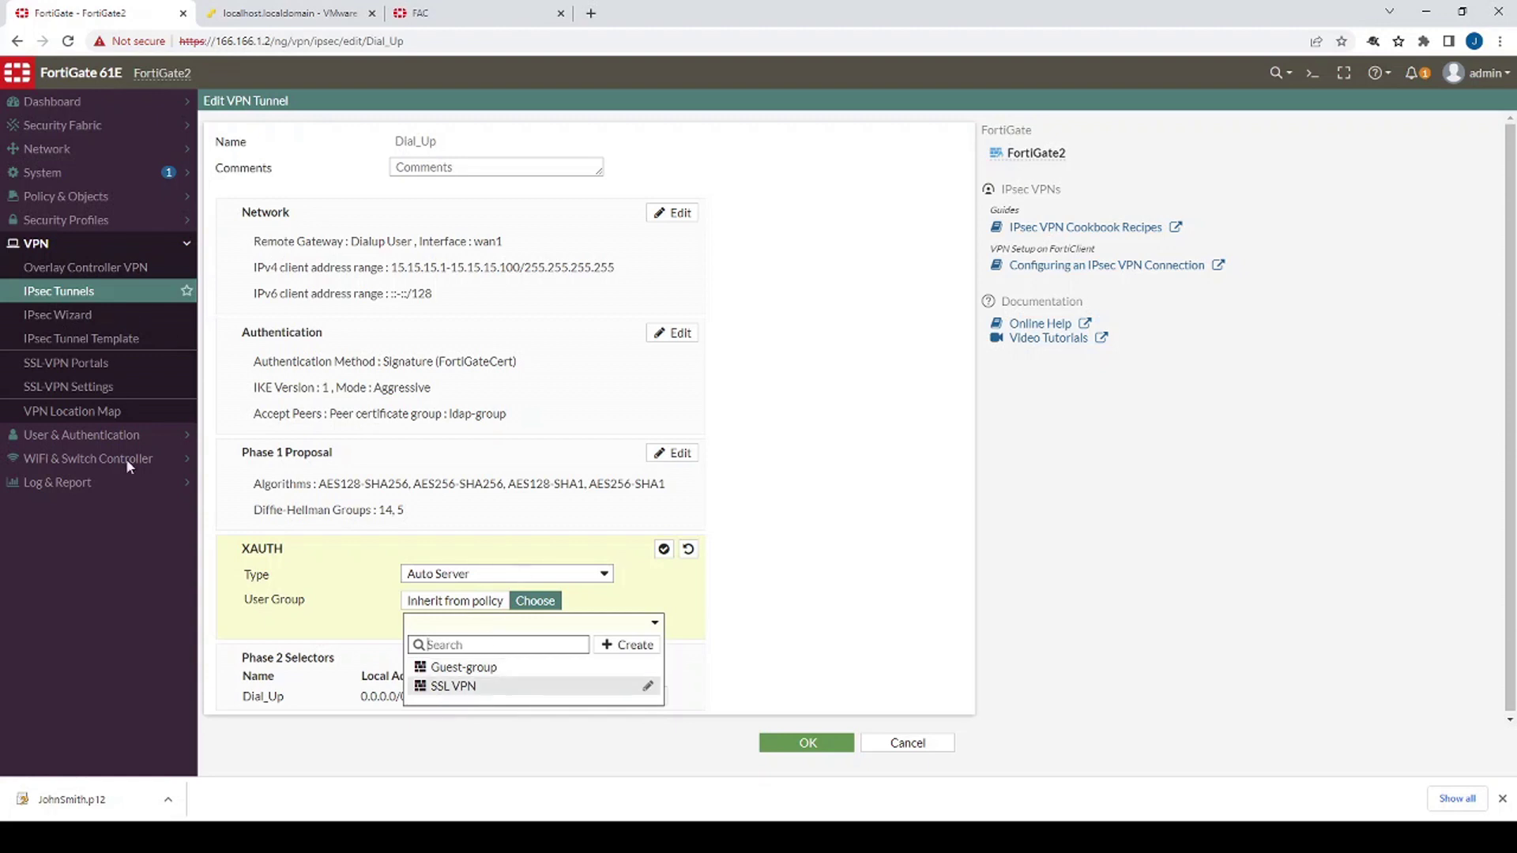
{"action": "left_click", "coordinate": [83, 434]}
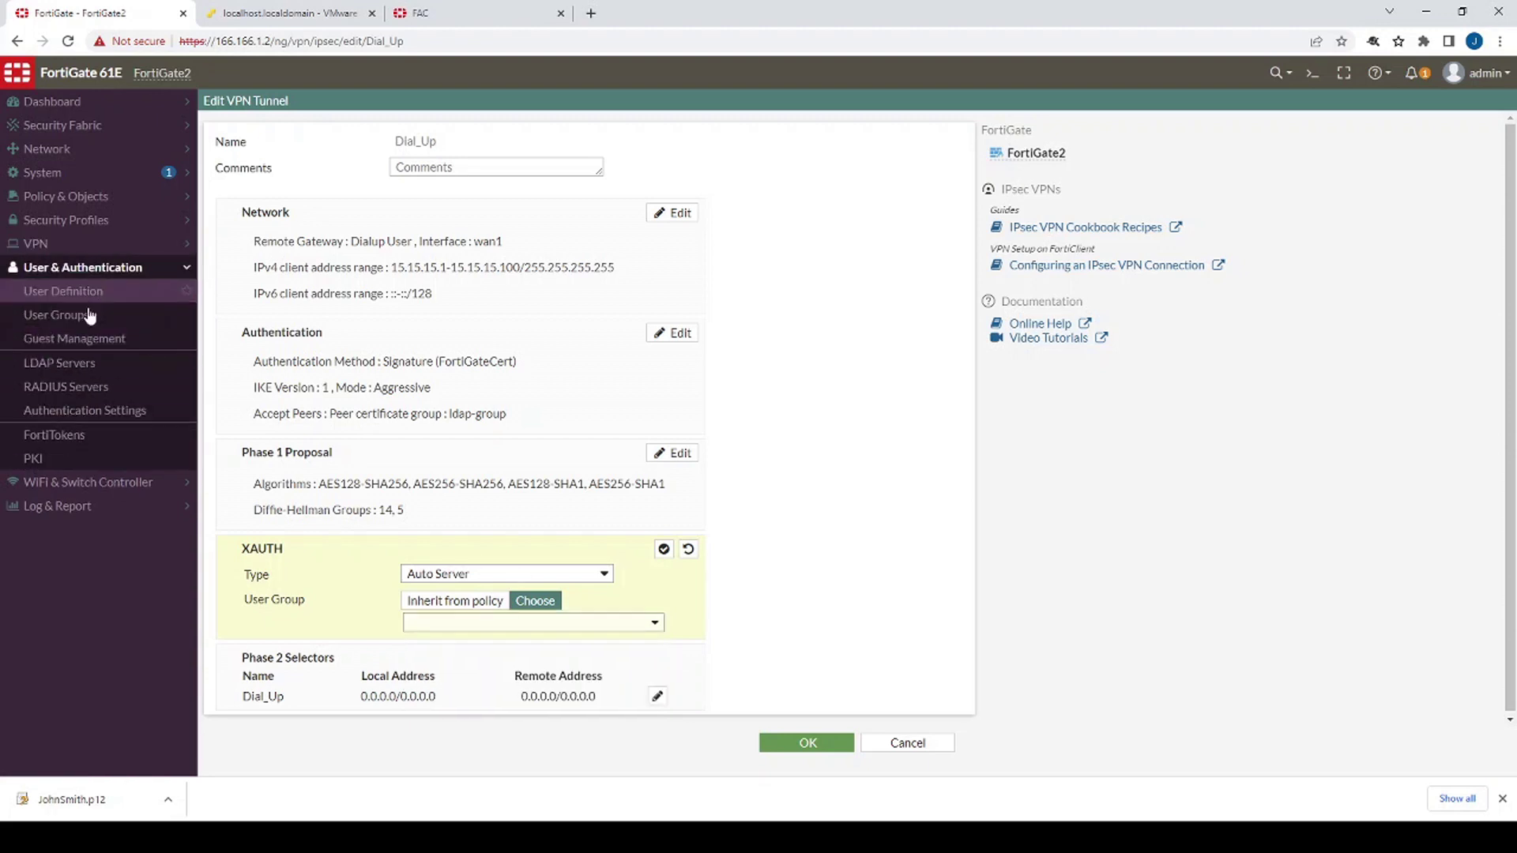
- Drop the unsaved tunnel edit, check the WindowsLDAP server, and start a new user group
{"action": "left_click", "coordinate": [827, 142]}
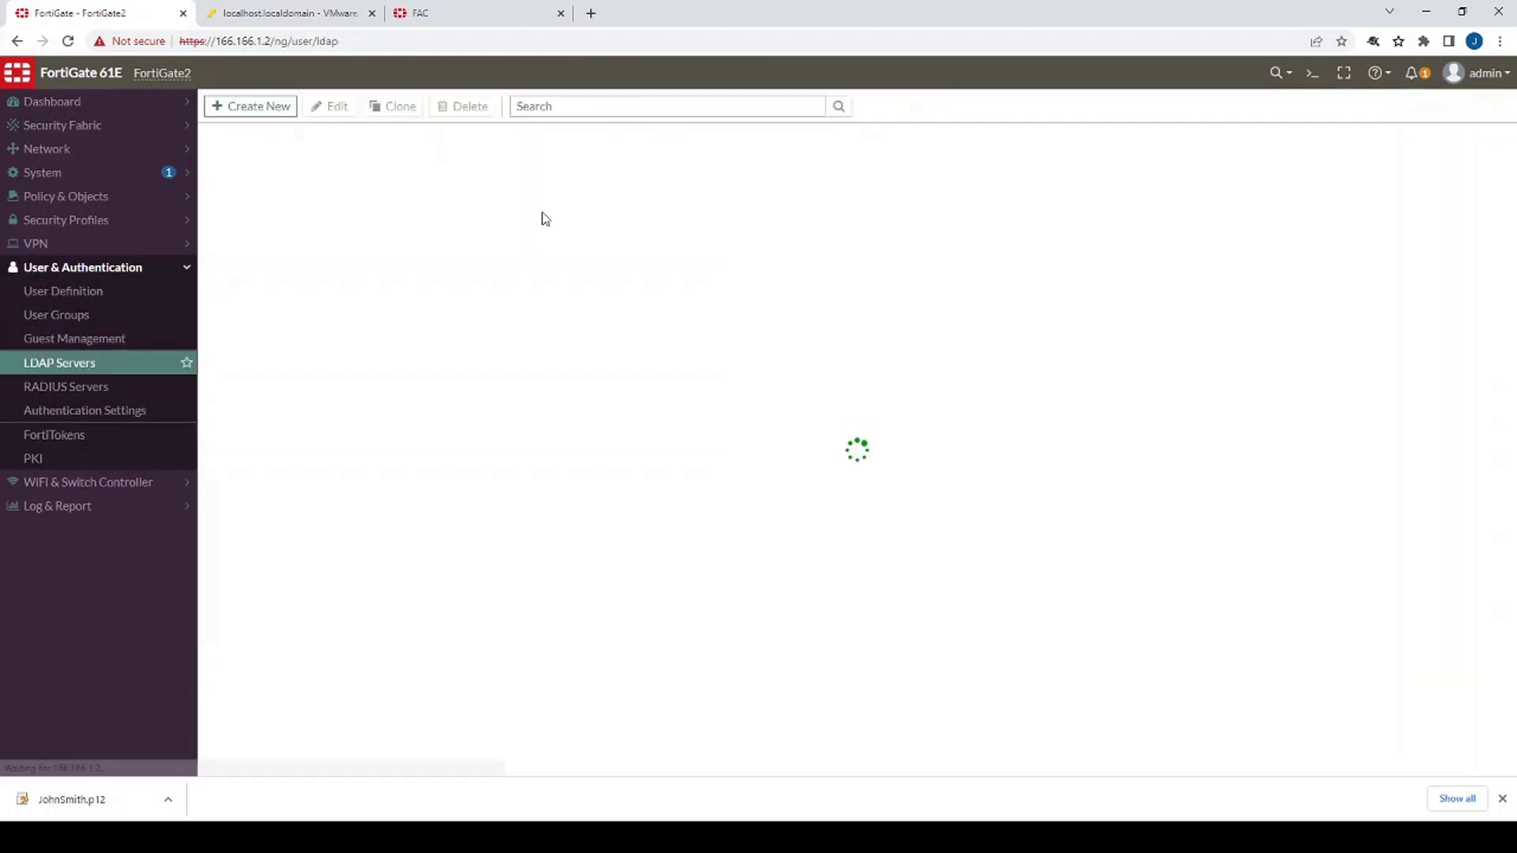
{"action": "left_click", "coordinate": [299, 169]}
{"action": "left_click", "coordinate": [59, 316]}
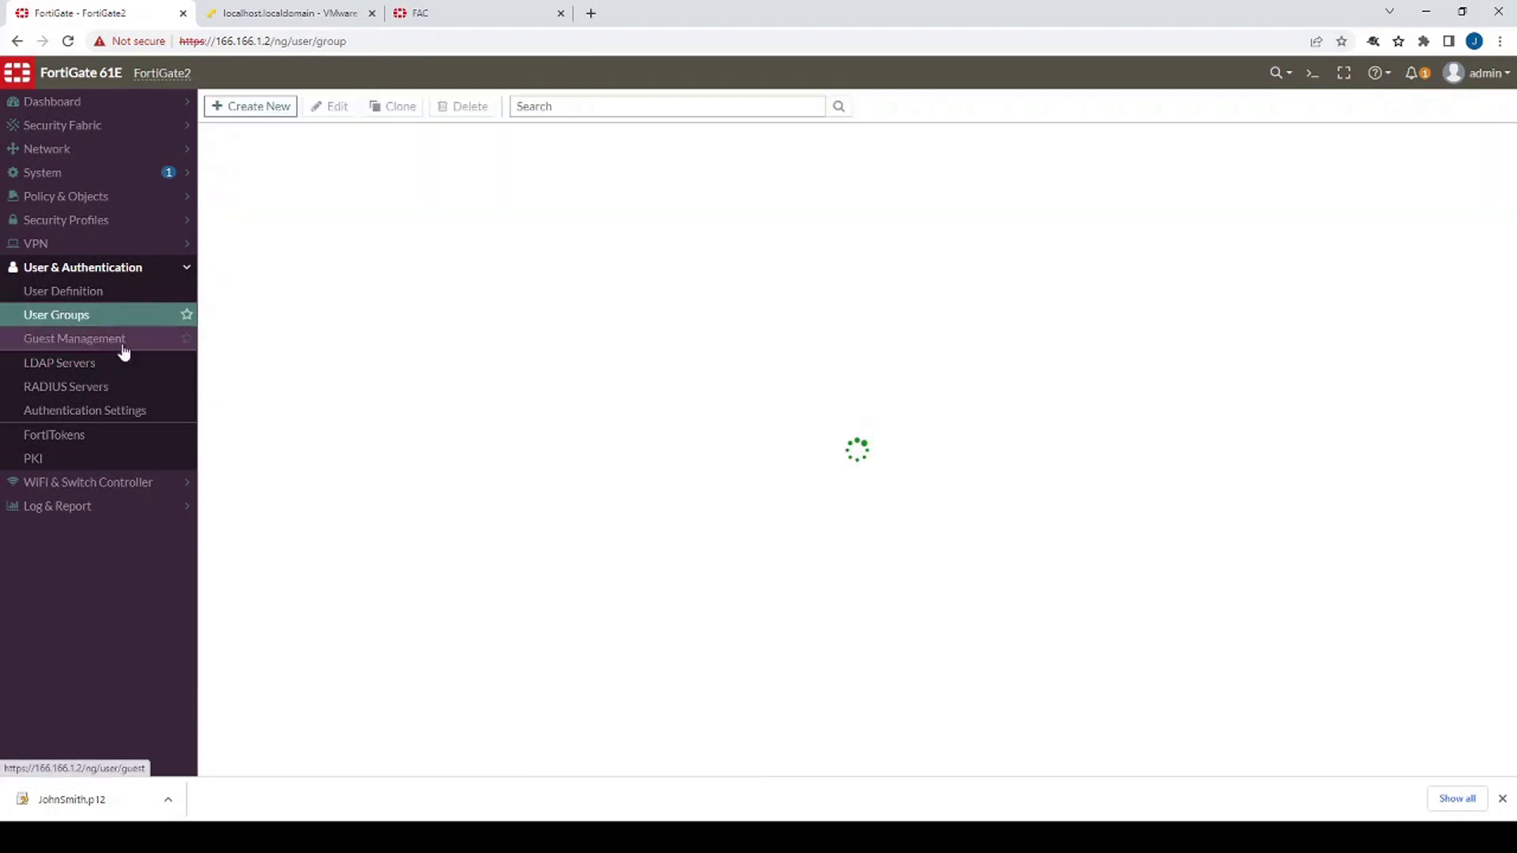
{"action": "left_click", "coordinate": [271, 111]}
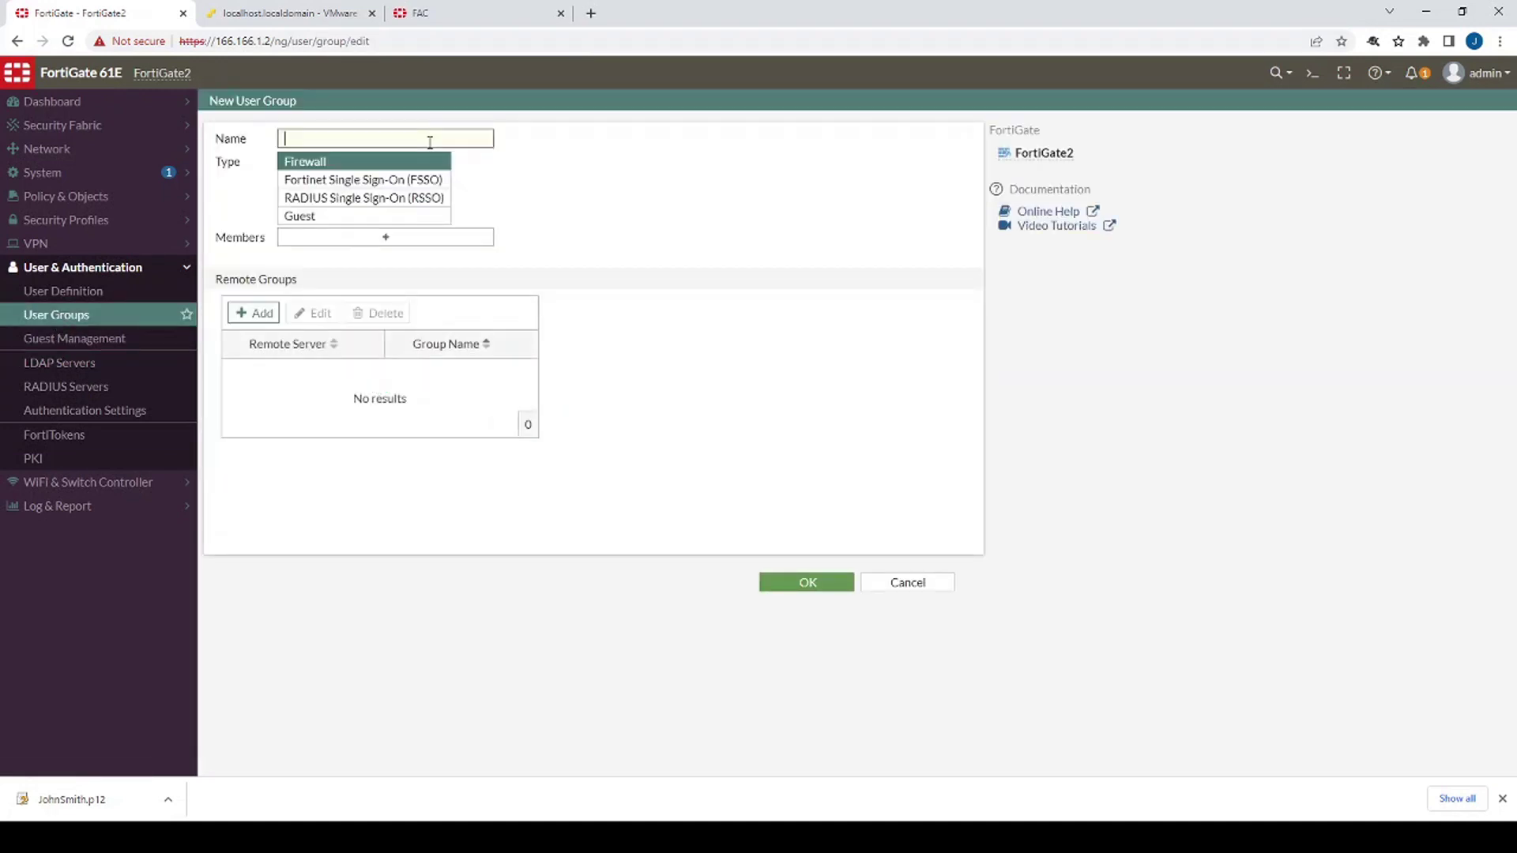
- Name the group WindowsLDAPGroup, add a remote match on server WindowsLDAP, and save it
{"action": "type", "text": "WindowsLDAPGroup"}
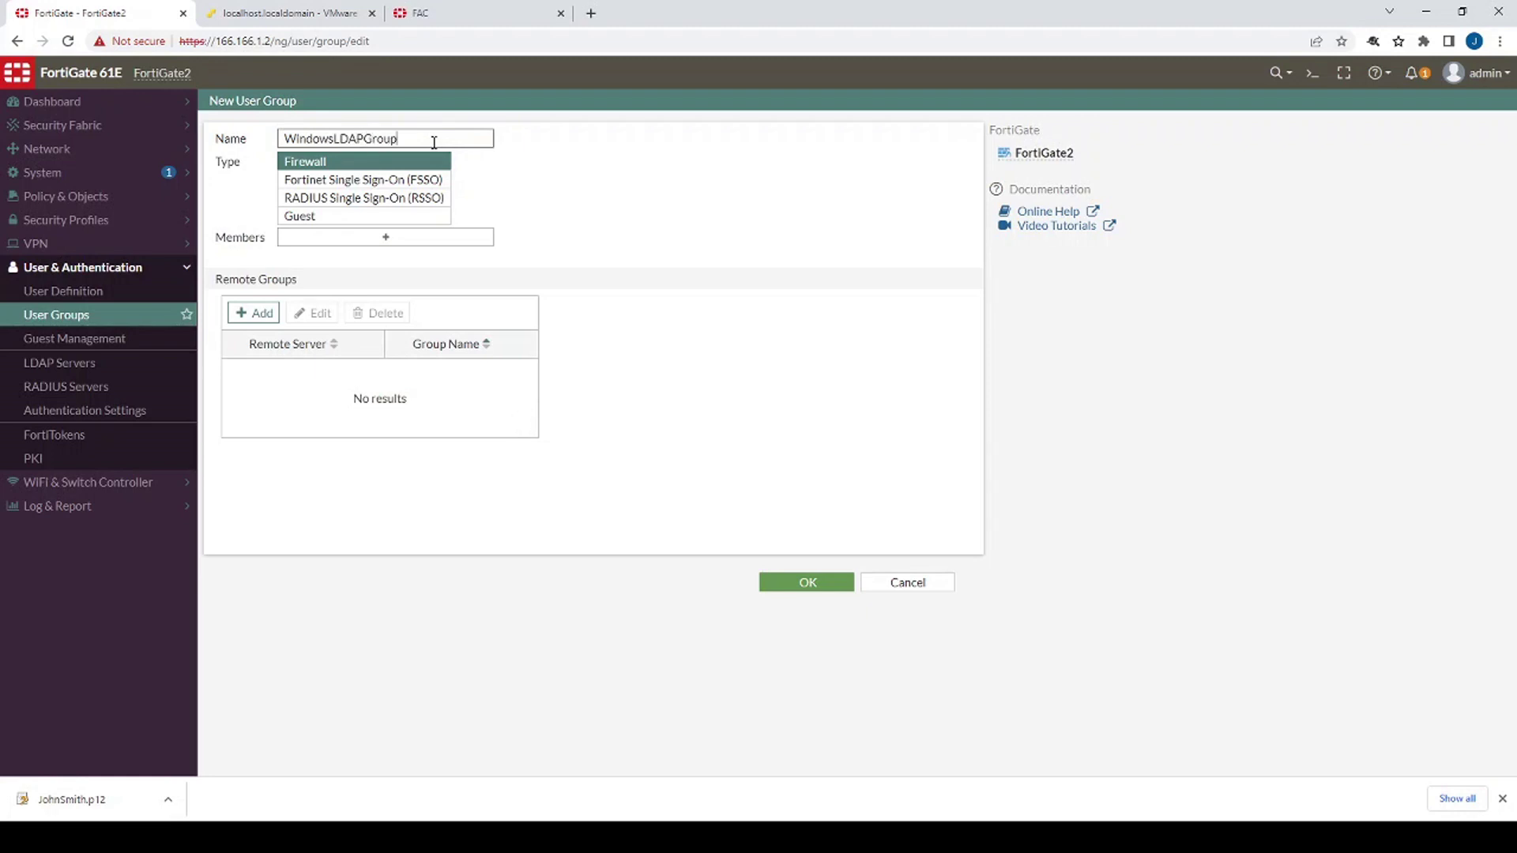
{"action": "left_click", "coordinate": [245, 315]}
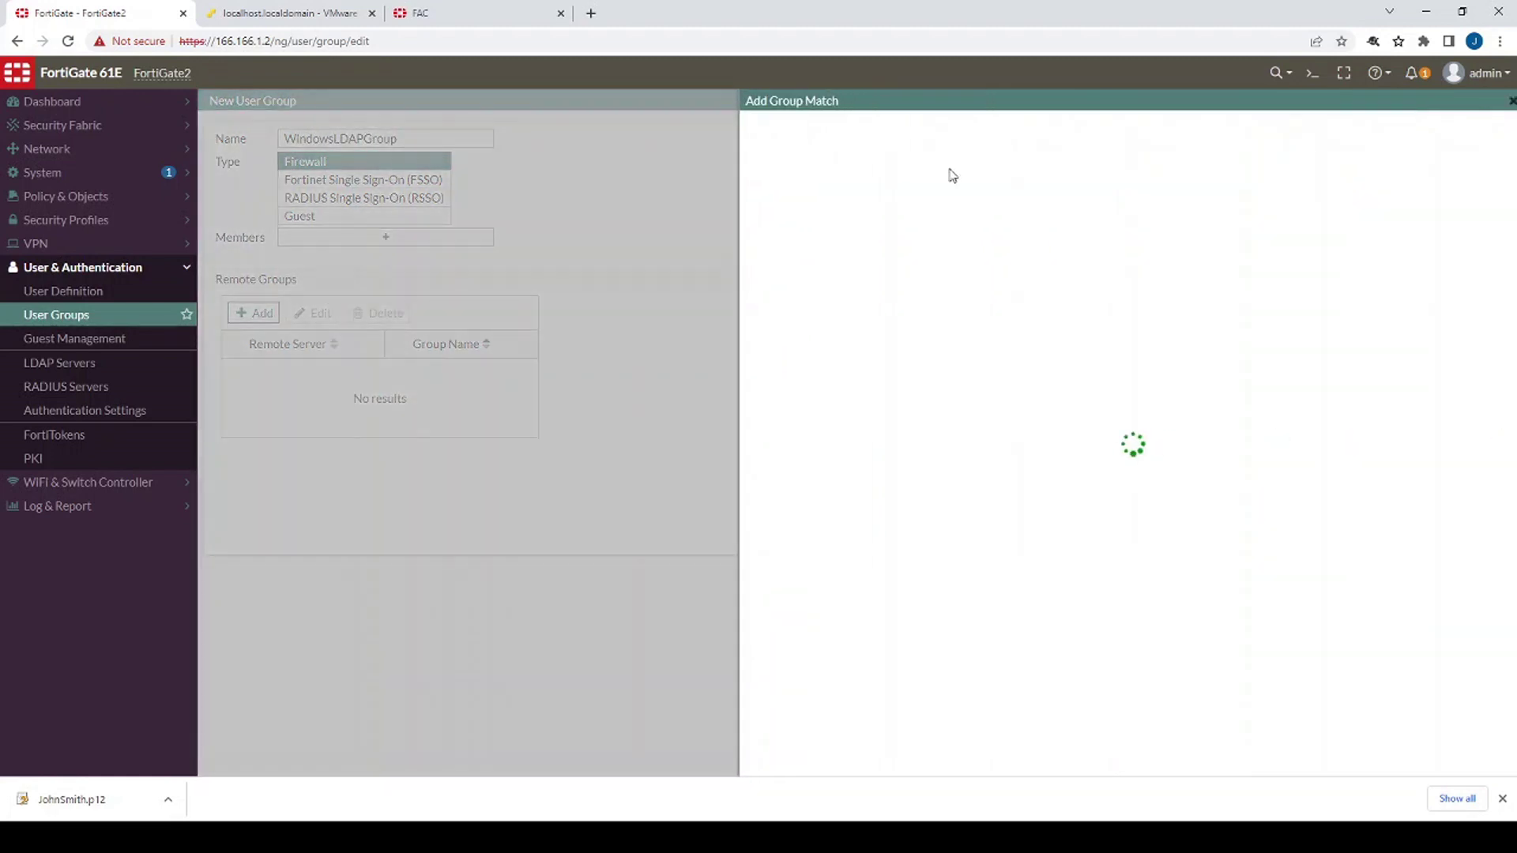
{"action": "left_click", "coordinate": [891, 129]}
{"action": "left_click", "coordinate": [894, 193]}
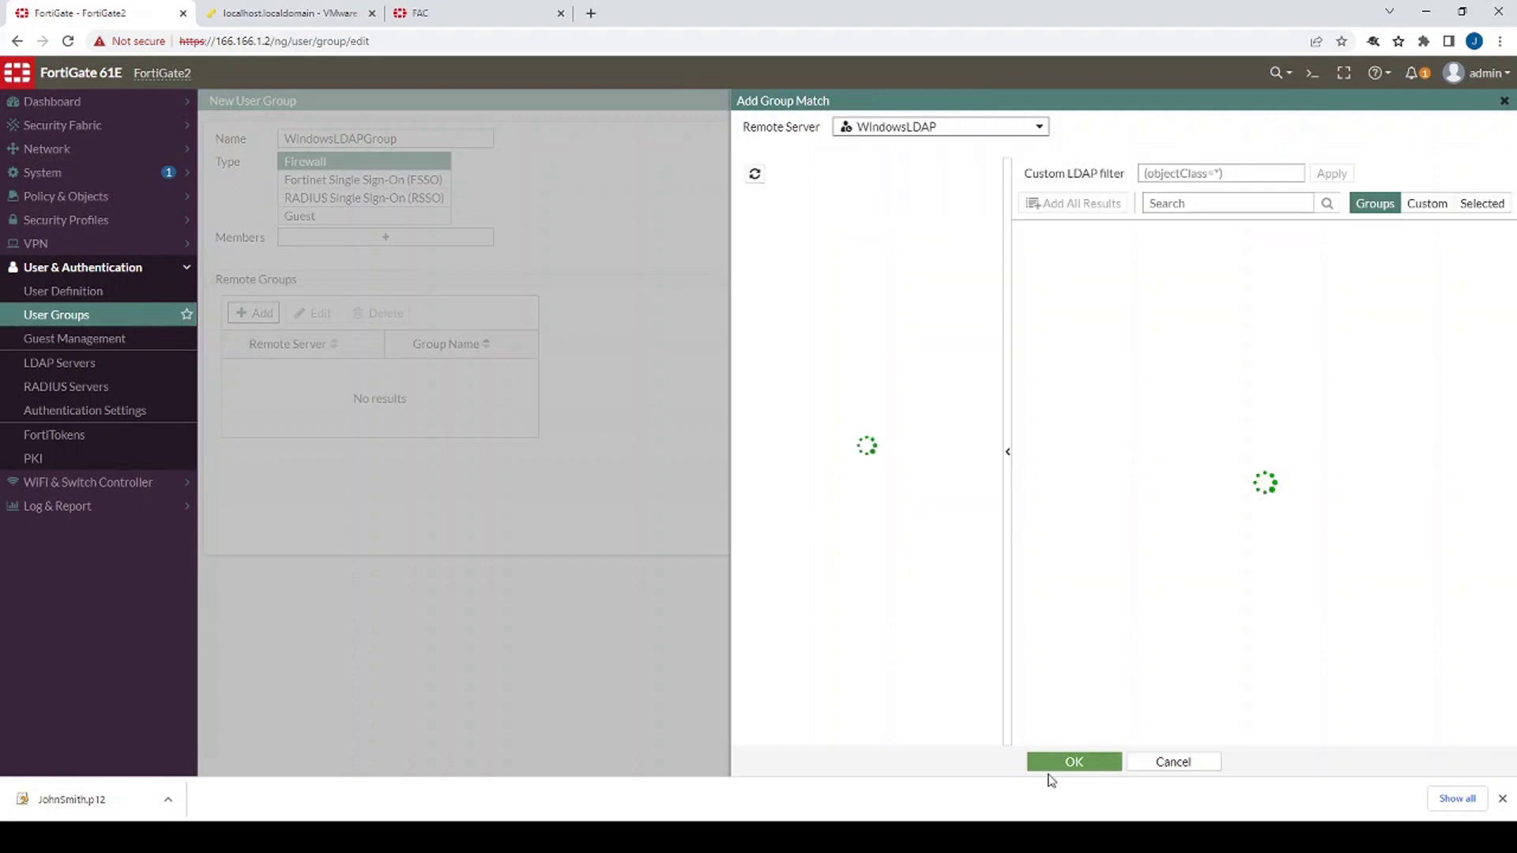
{"action": "left_click", "coordinate": [1060, 761]}
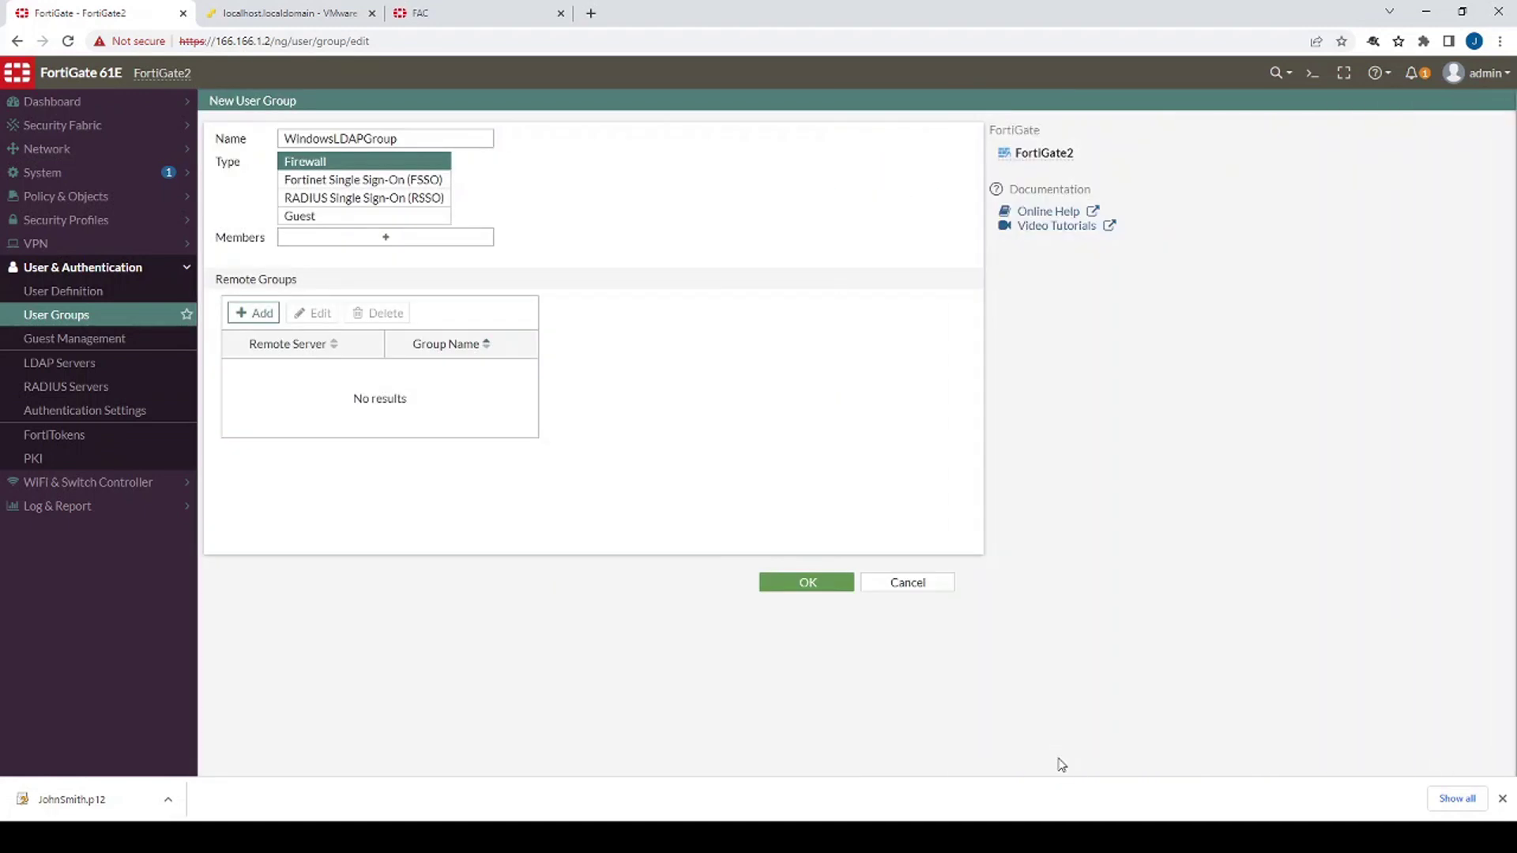
{"action": "left_click", "coordinate": [802, 591]}
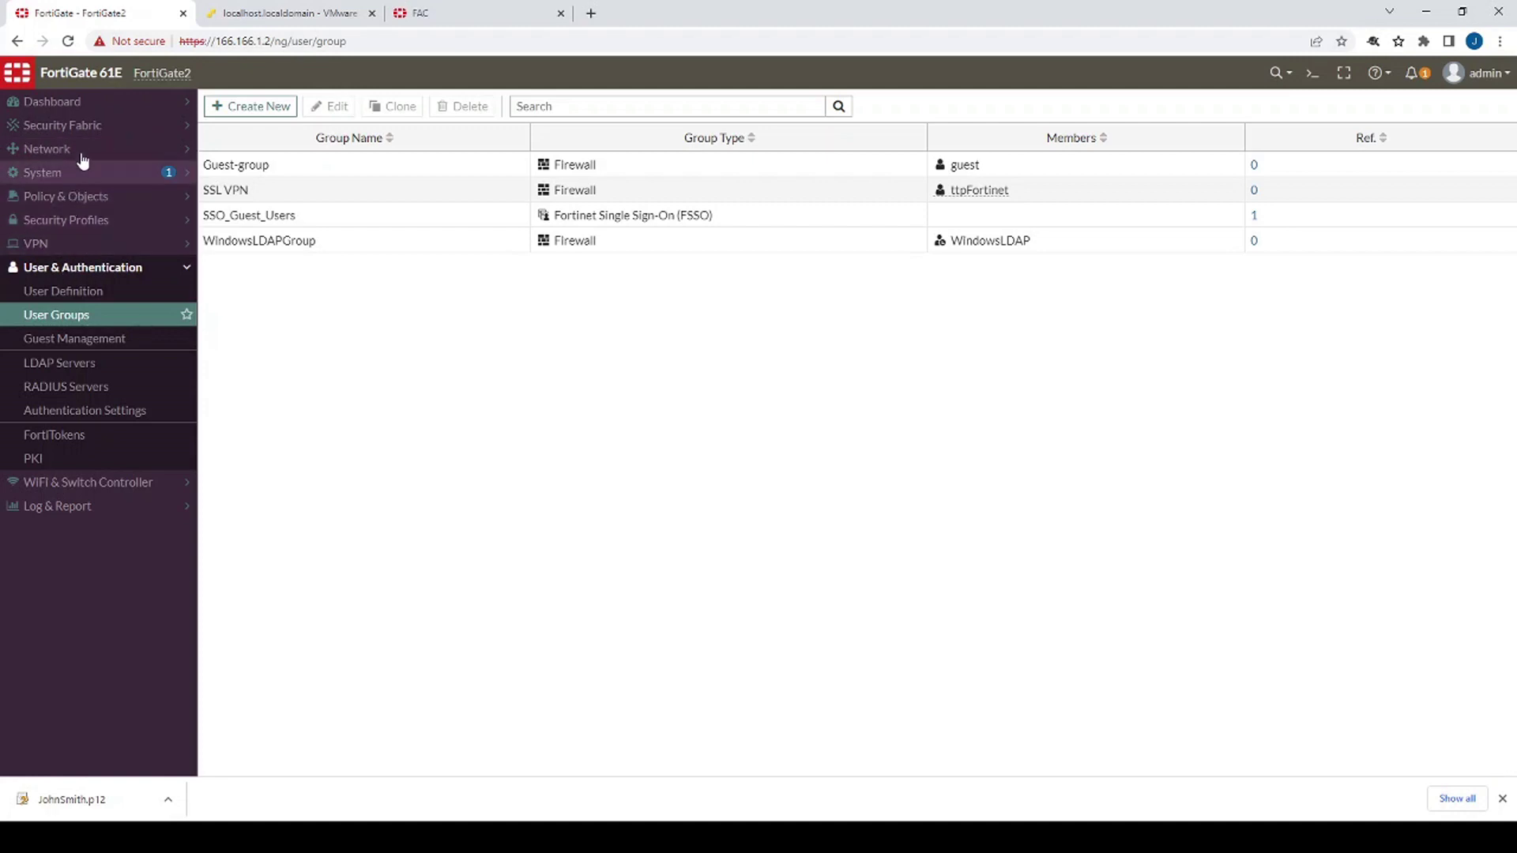
- Edit the Dial_Up tunnel's XAUTH to Auto Server with user group WindowsLDAPGroup and save
{"action": "left_click", "coordinate": [61, 244]}
{"action": "left_click", "coordinate": [69, 290]}
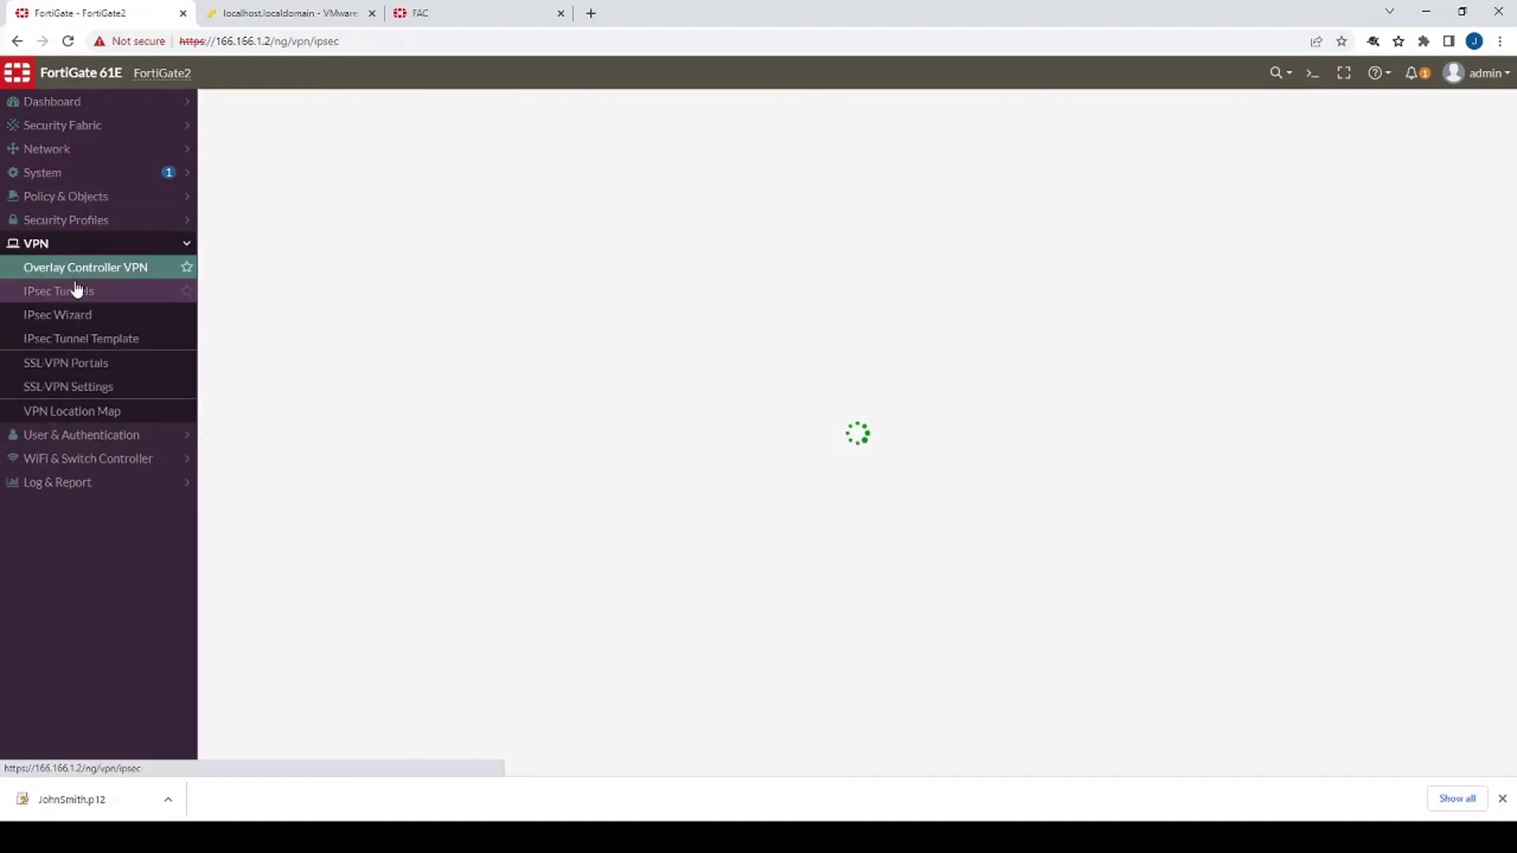
{"action": "double_click", "coordinate": [338, 190]}
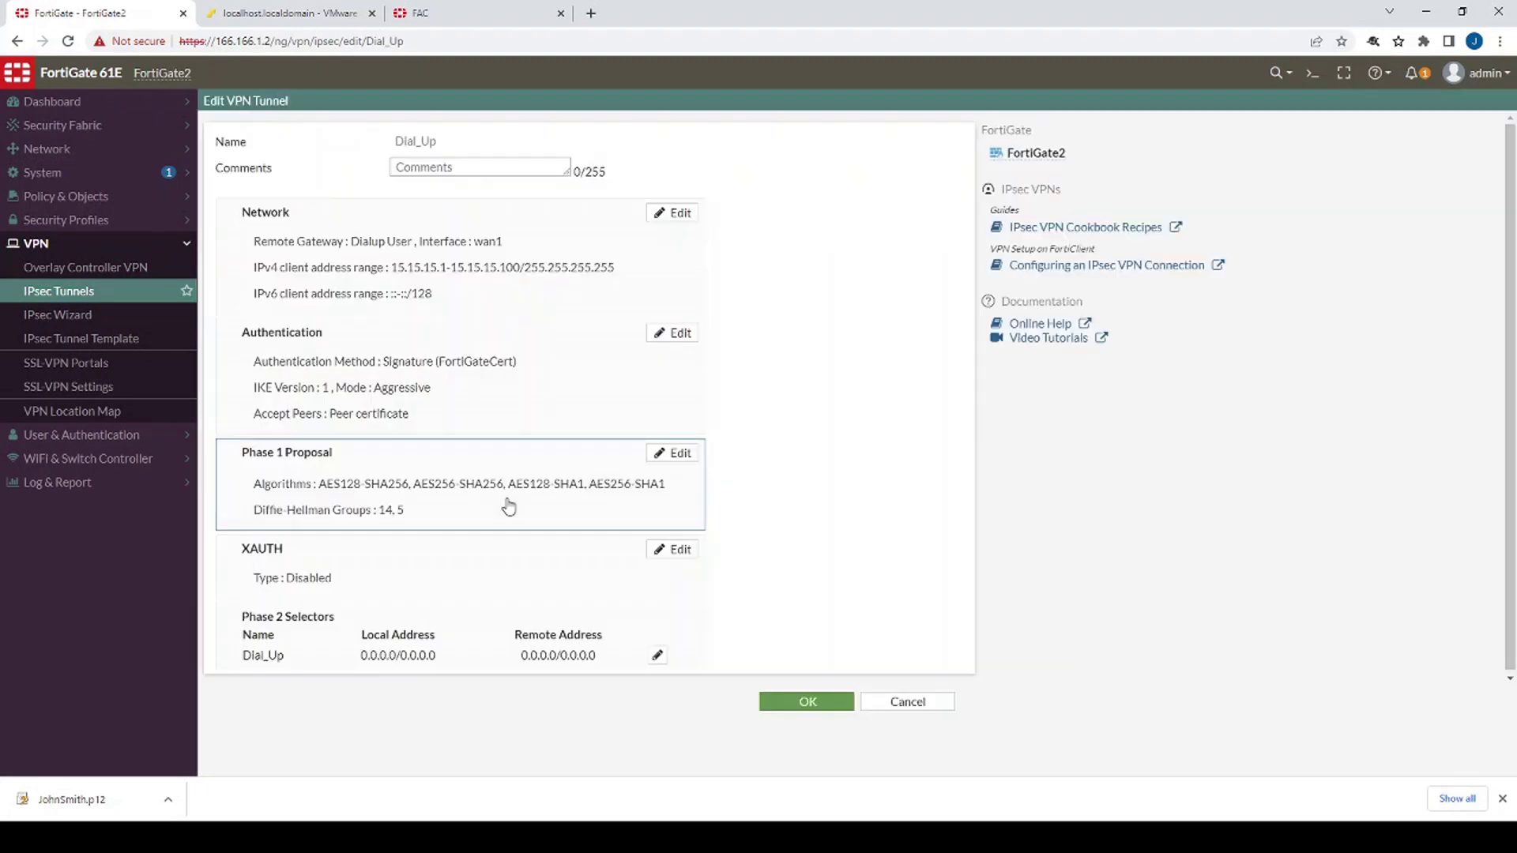
{"action": "left_click", "coordinate": [389, 577]}
{"action": "left_click", "coordinate": [471, 575]}
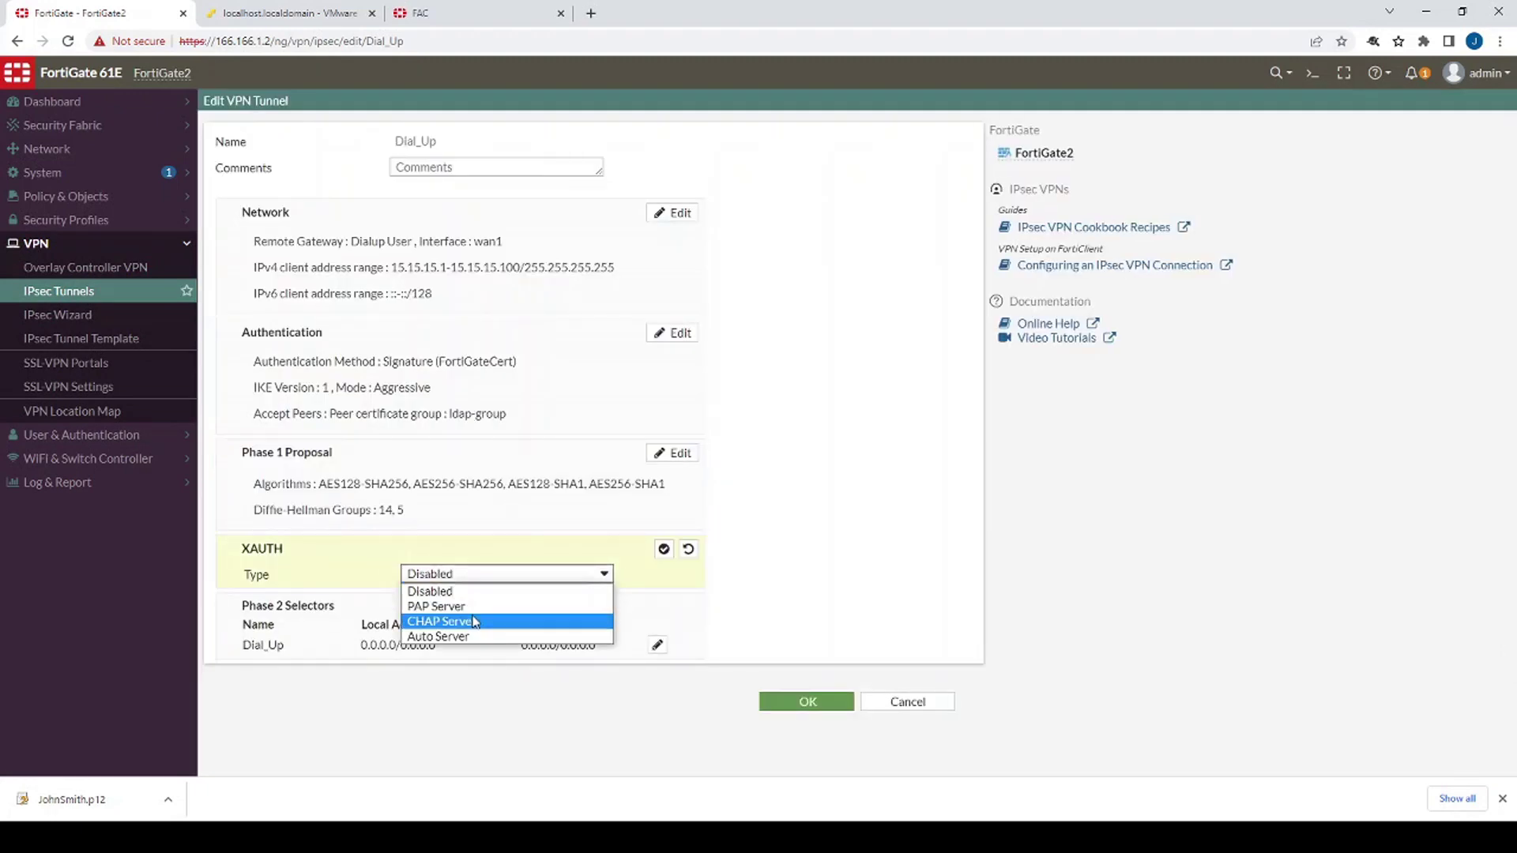
{"action": "left_click", "coordinate": [468, 636]}
{"action": "left_click", "coordinate": [533, 604]}
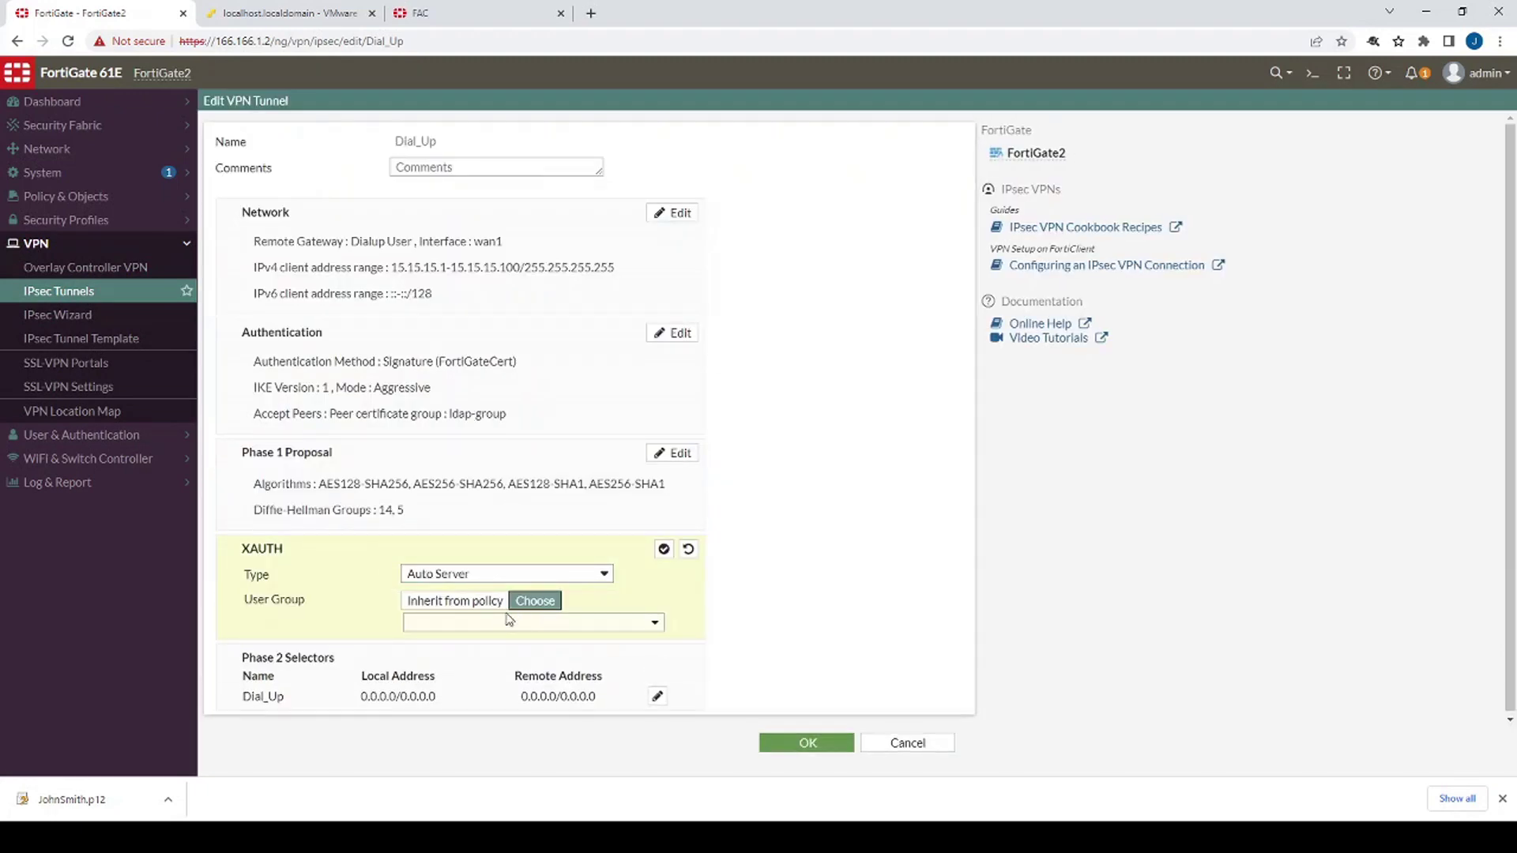
{"action": "left_click", "coordinate": [505, 621]}
{"action": "left_click", "coordinate": [474, 704]}
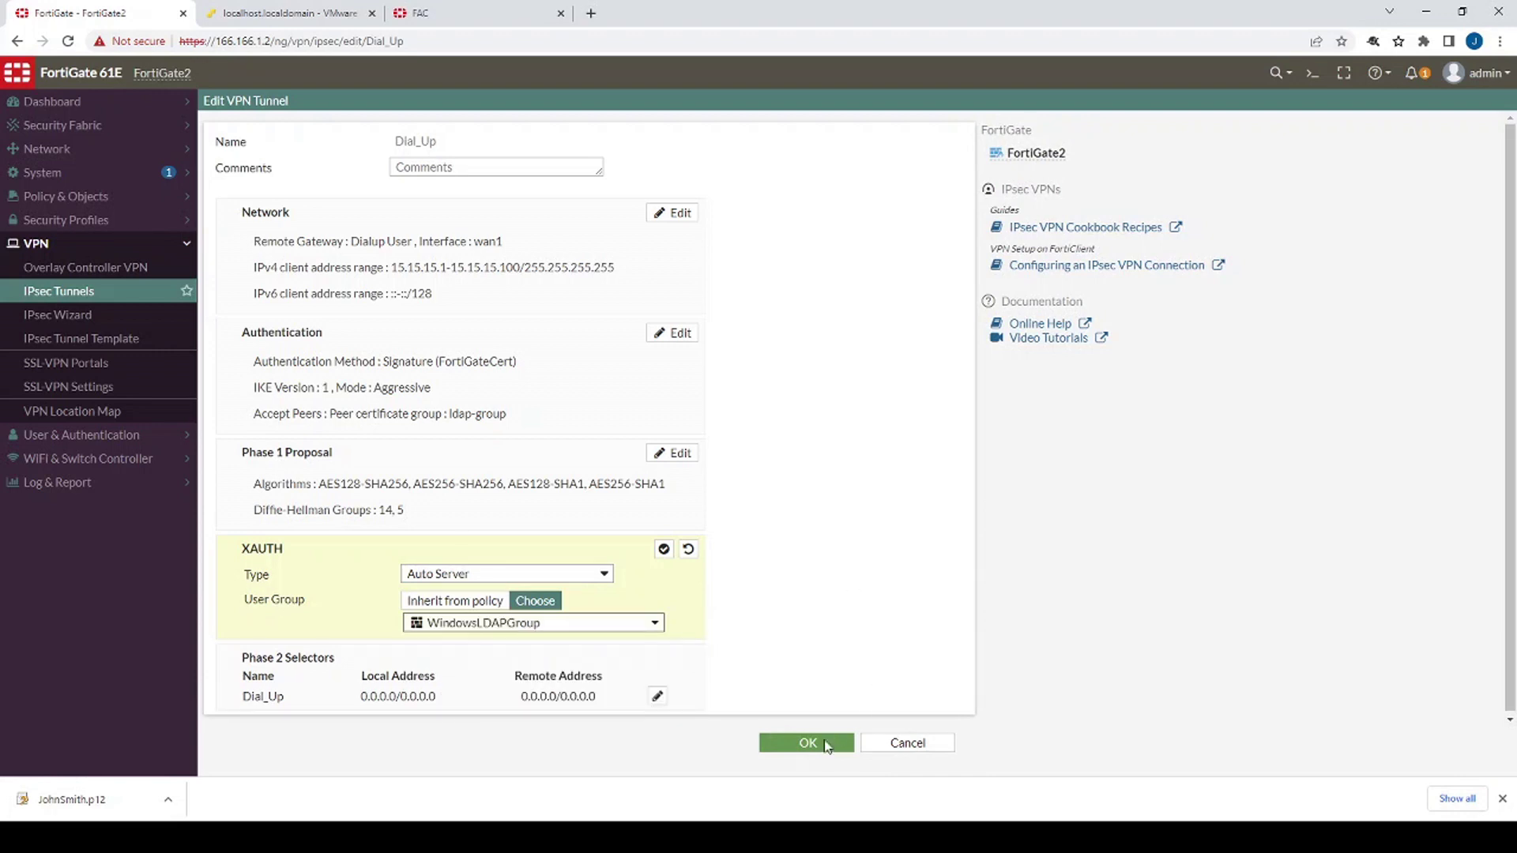
{"action": "left_click", "coordinate": [813, 745]}
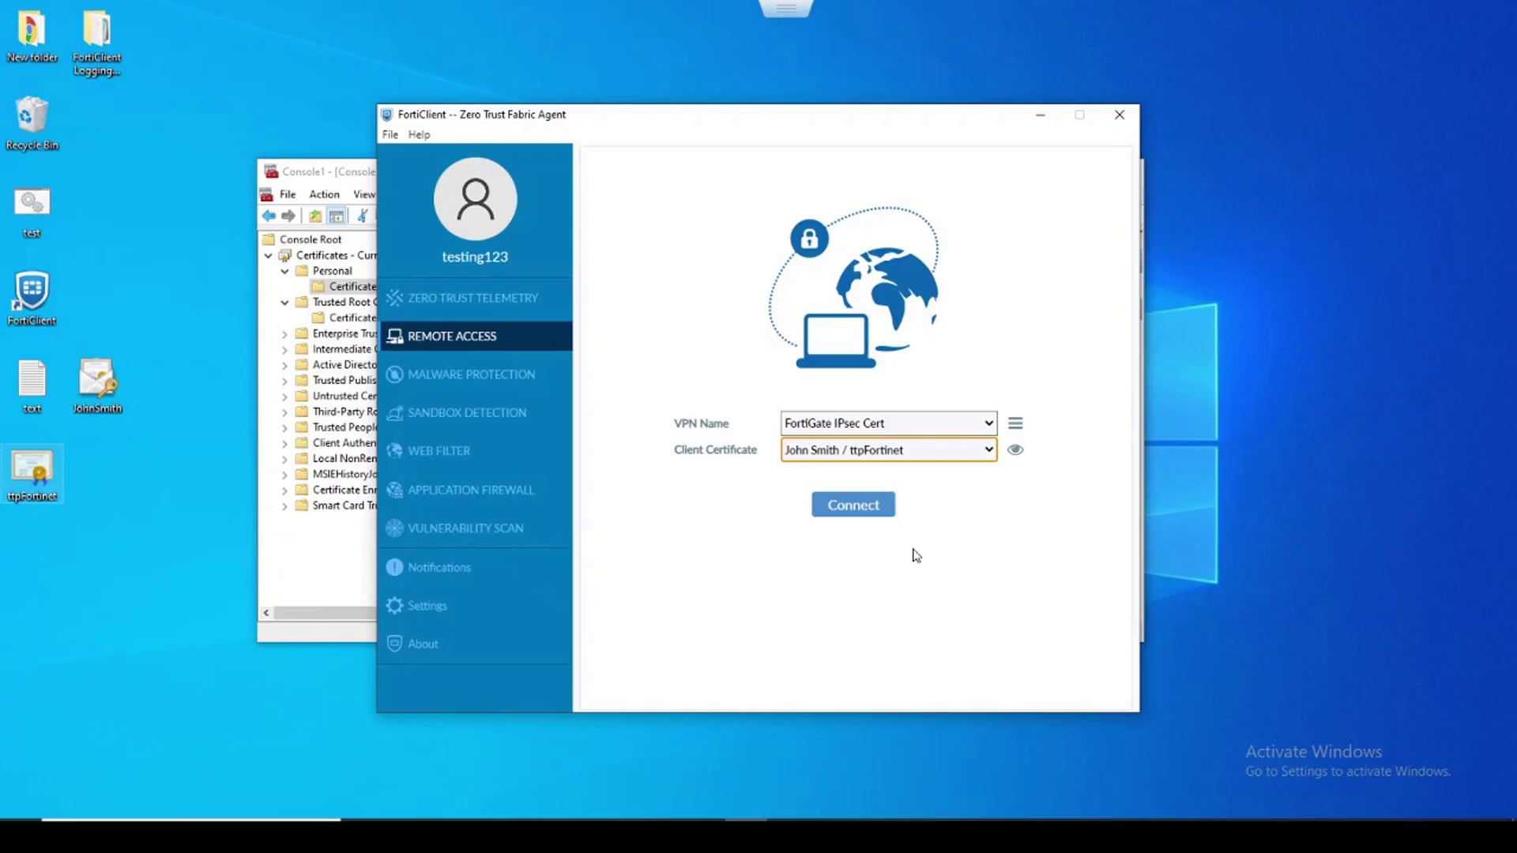
- Cancel the pending connection and set the FortiGate IPsec Cert XAuth to Prompt on login
{"action": "left_click", "coordinate": [857, 507]}
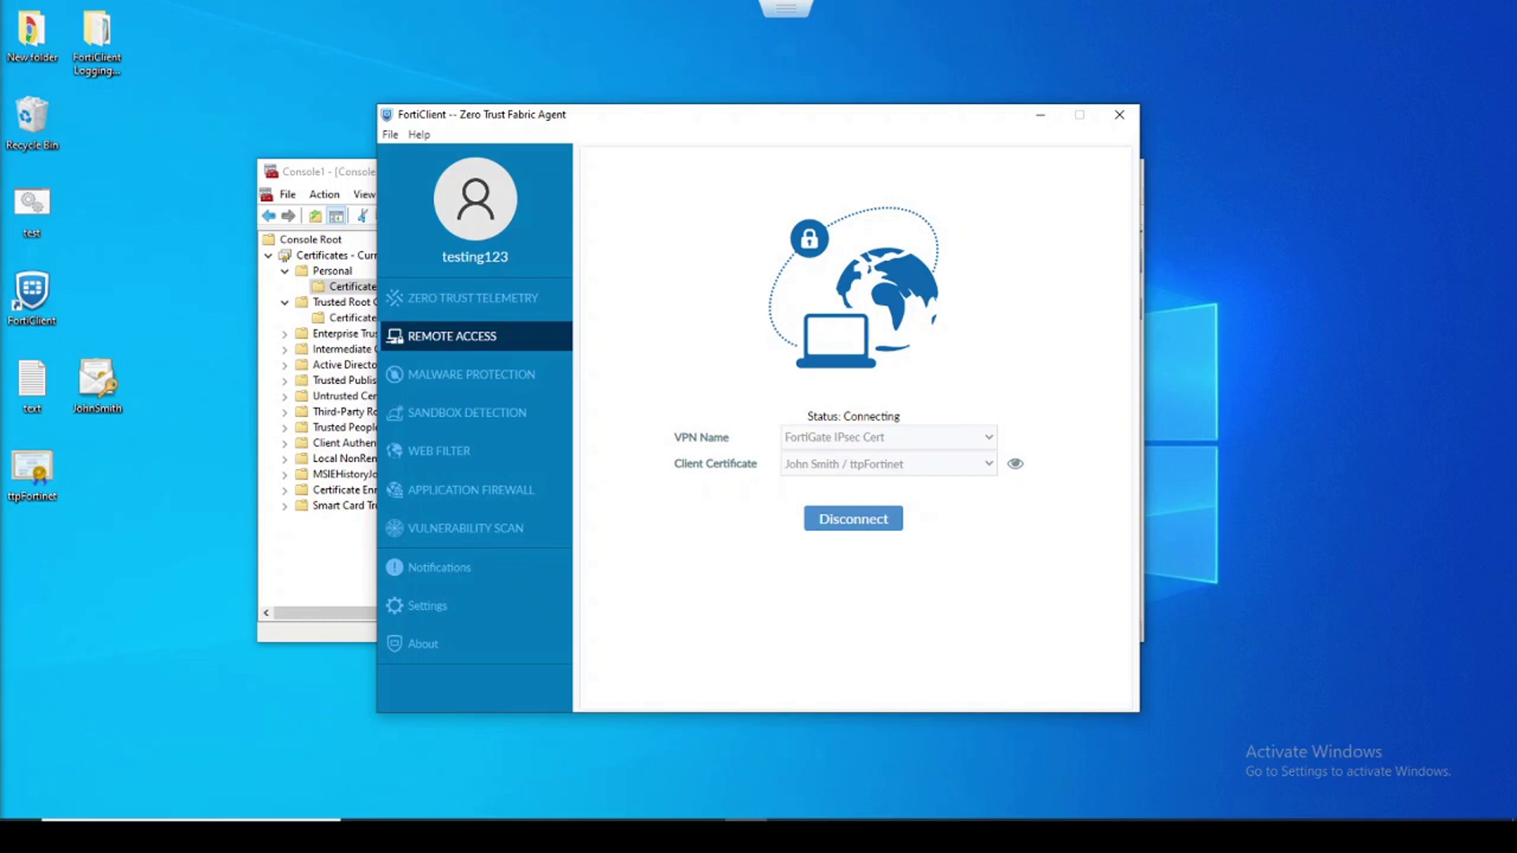
{"action": "left_click", "coordinate": [865, 519]}
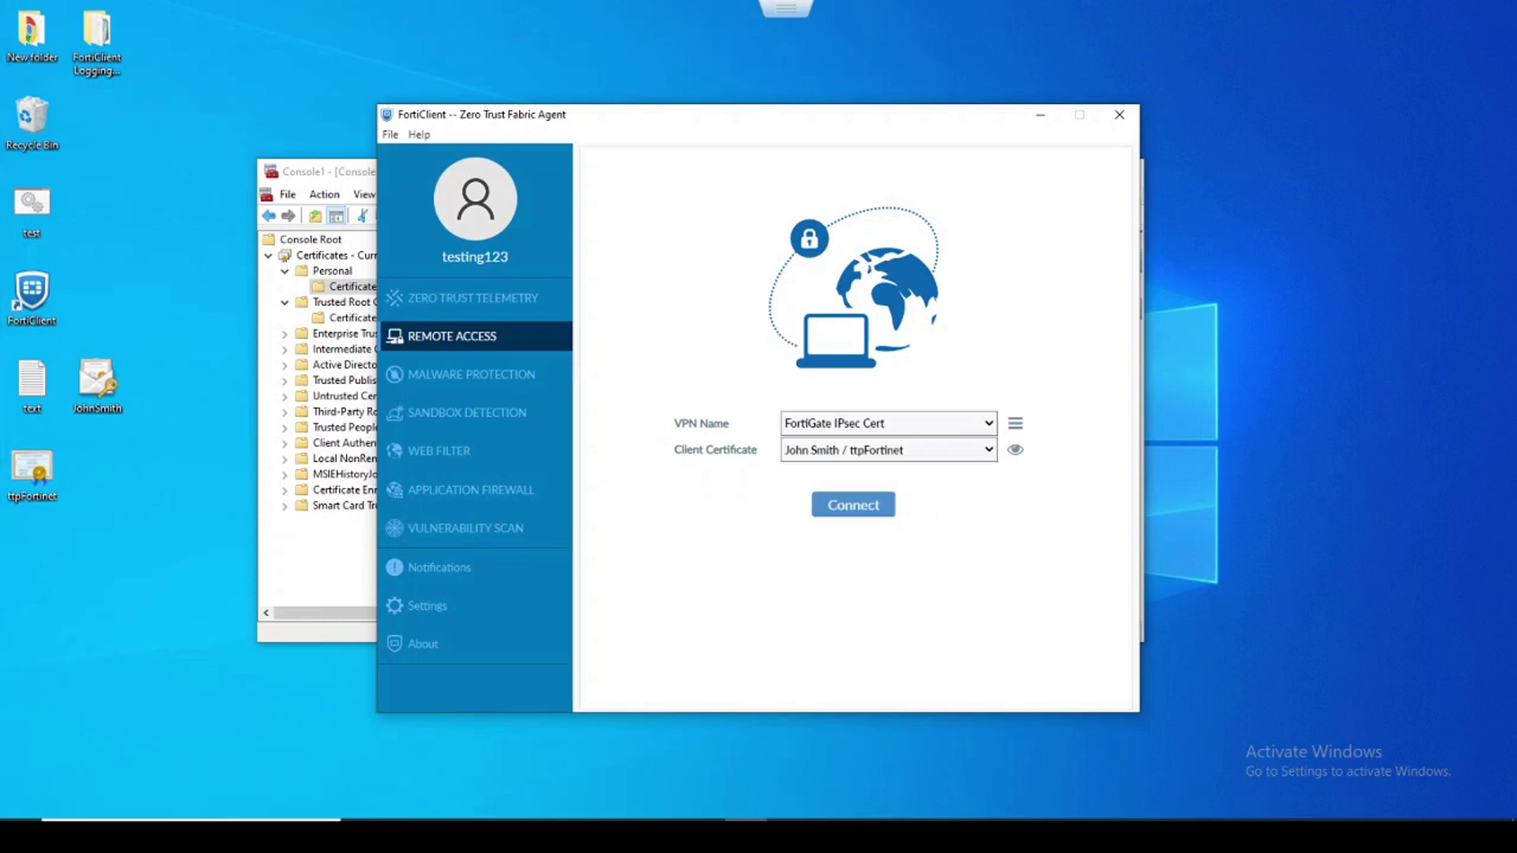
{"action": "left_click", "coordinate": [1013, 429]}
{"action": "left_click", "coordinate": [965, 458]}
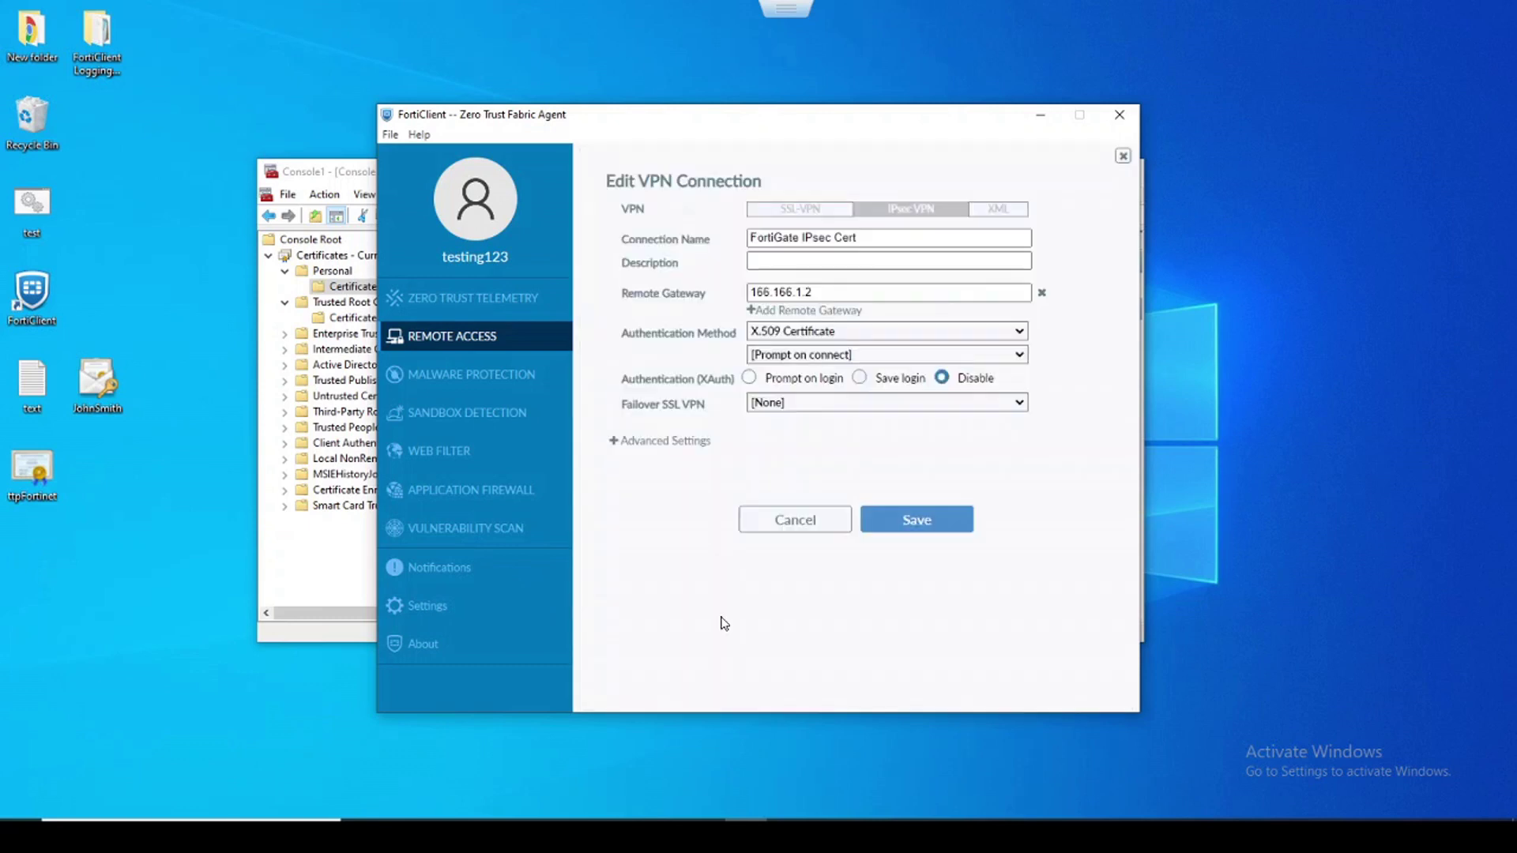
{"action": "left_click", "coordinate": [750, 378]}
{"action": "left_click", "coordinate": [891, 512]}
- Enter the user's username and password and choose their personal client certificate
{"action": "left_click", "coordinate": [841, 454]}
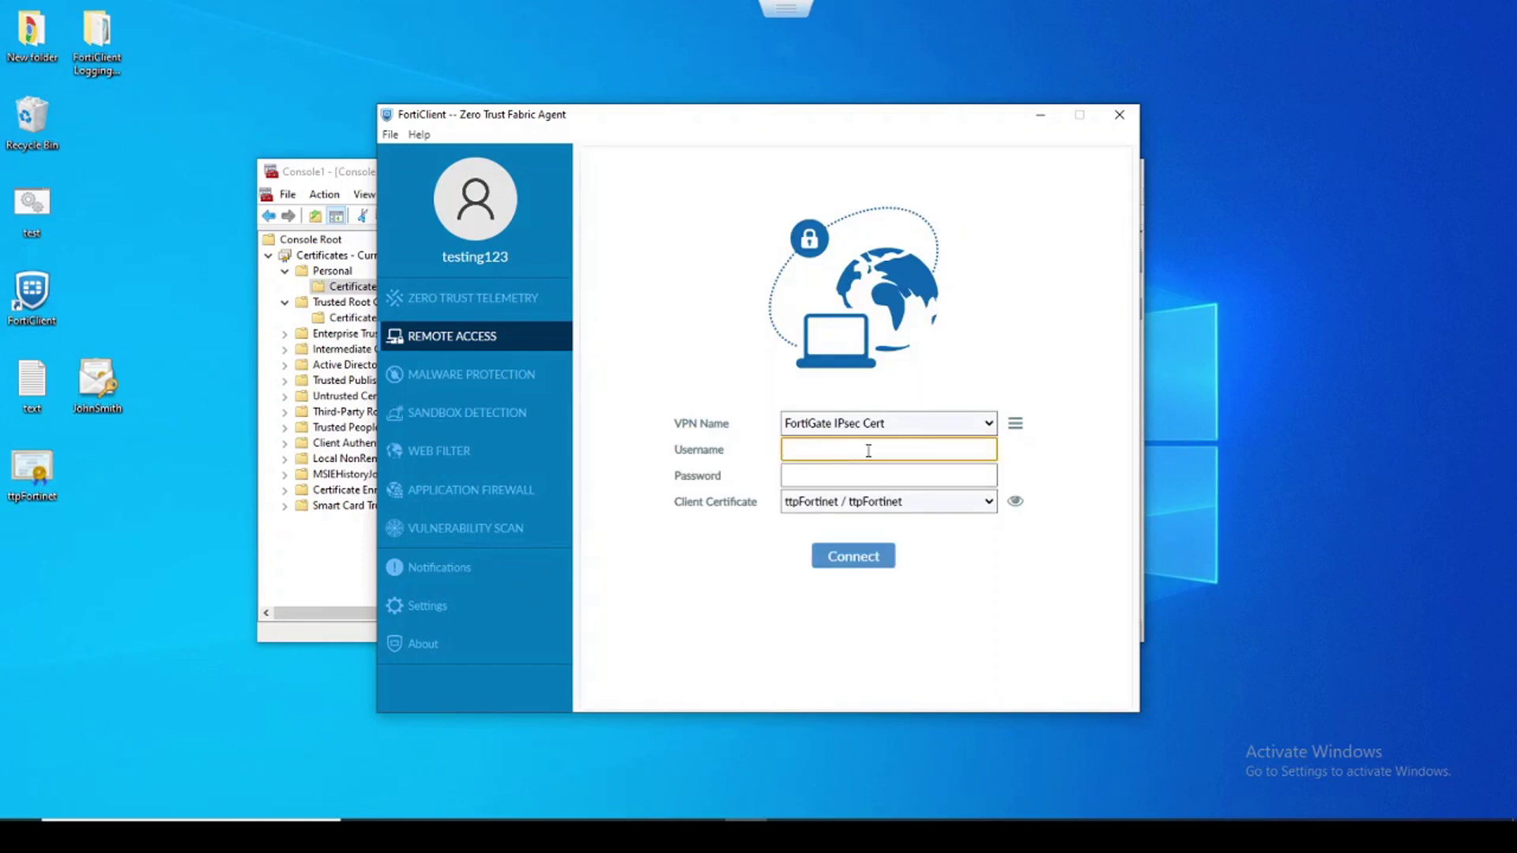
{"action": "type", "text": "jsmith"}
{"action": "key", "text": "Tab"}
{"action": "type", "text": "********"}
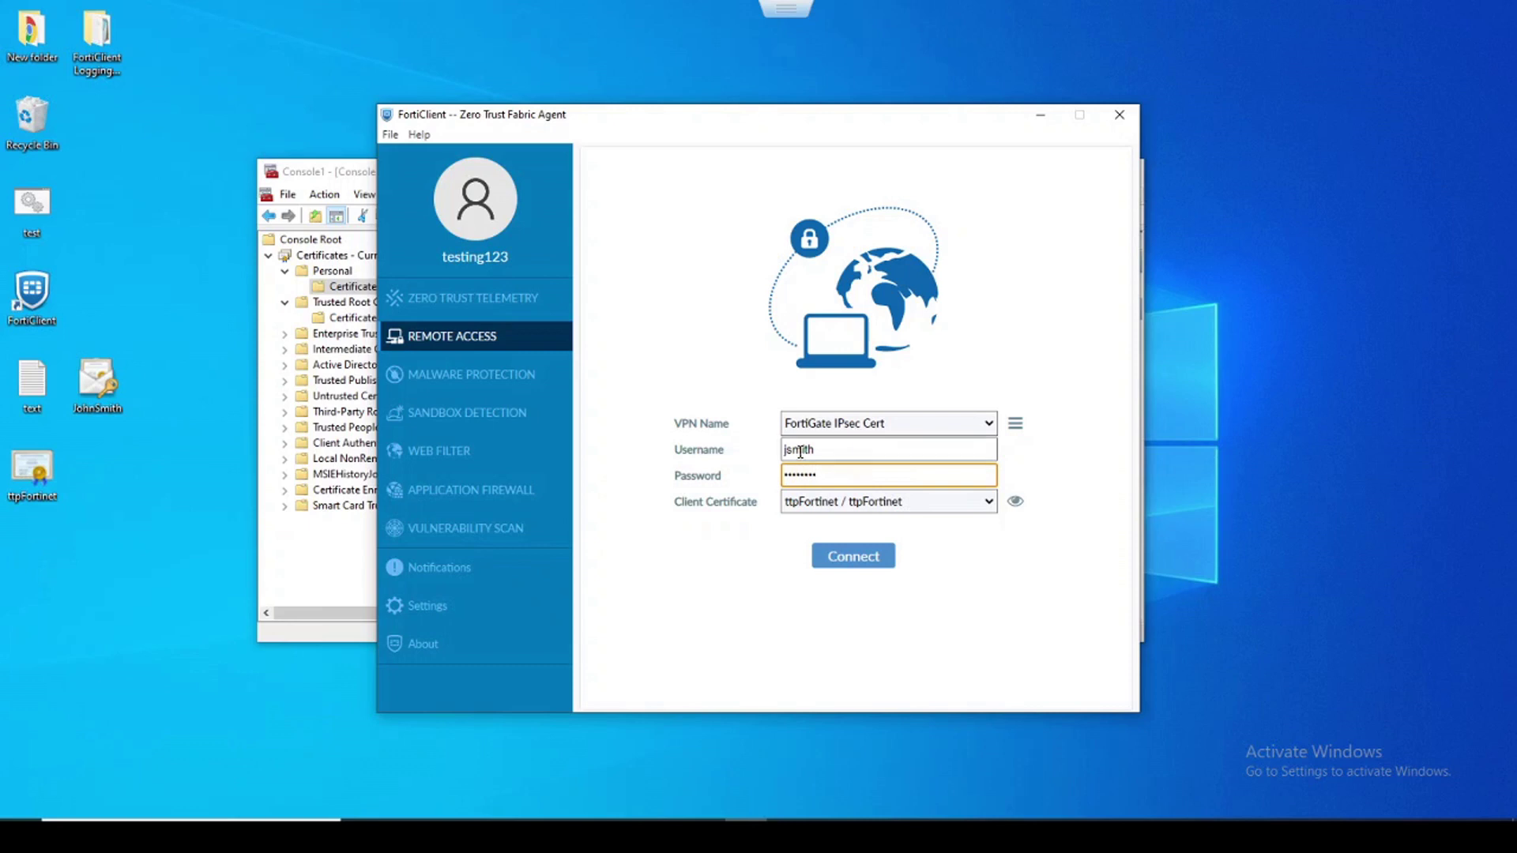
{"action": "left_click", "coordinate": [848, 512]}
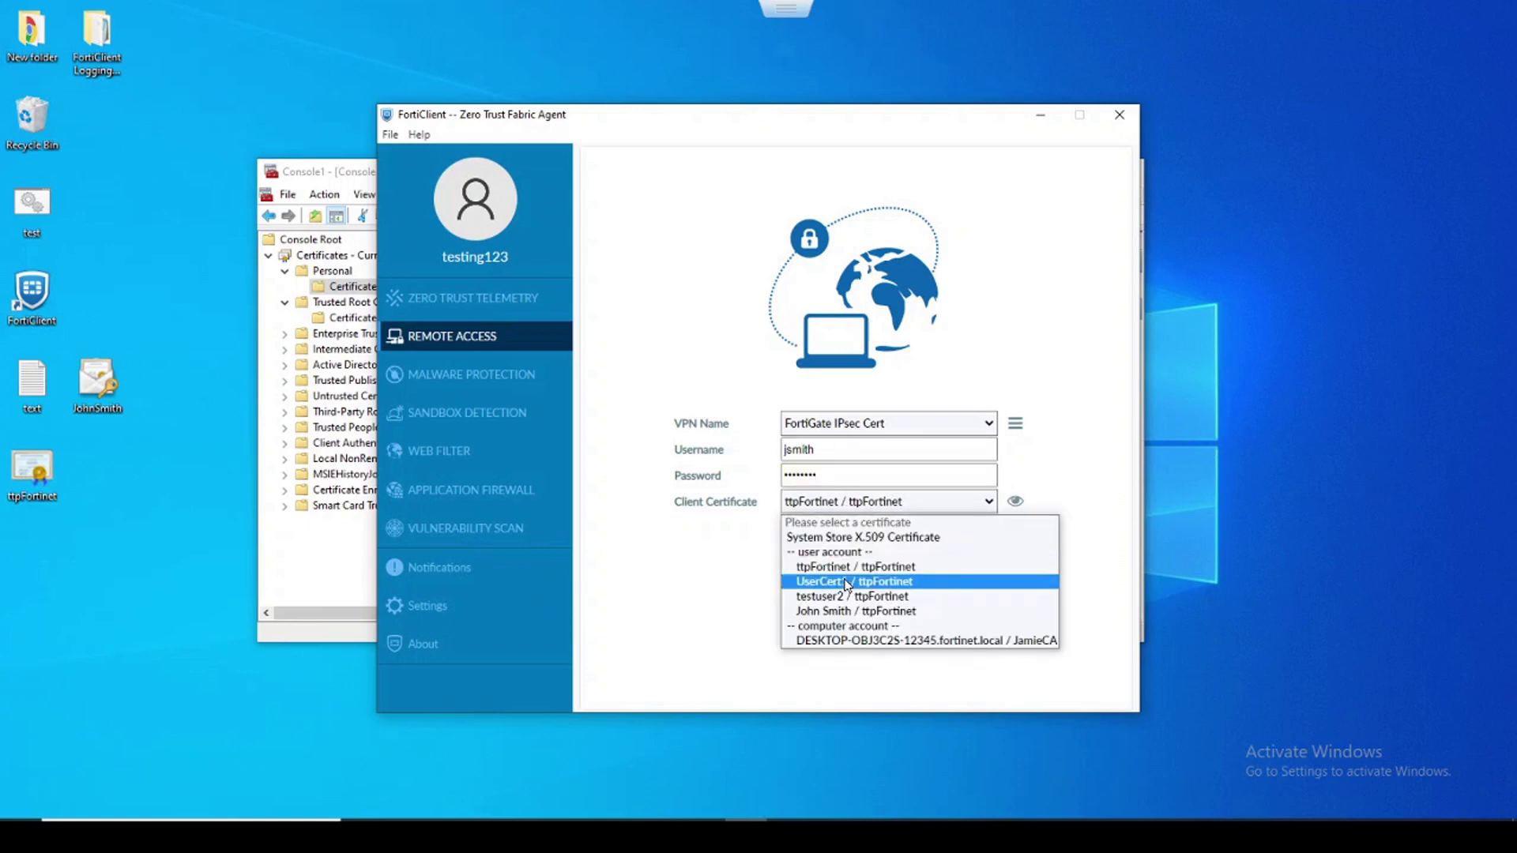
{"action": "left_click", "coordinate": [839, 614]}
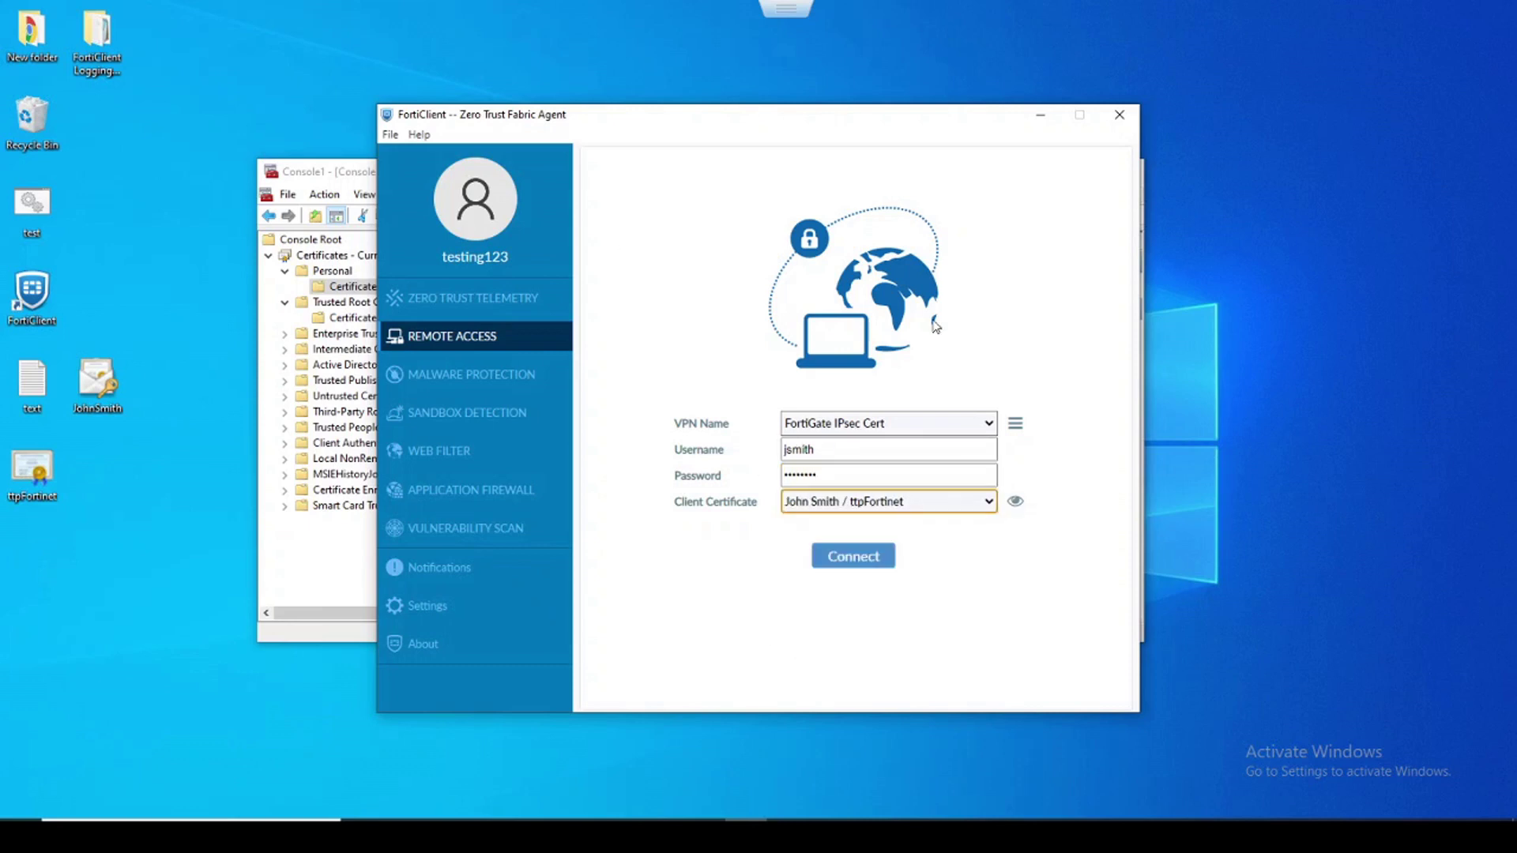
- Run diag debug application ike -1, diag debug application fnbamd -1, and diag debug enable
{"action": "left_click", "coordinate": [843, 558]}
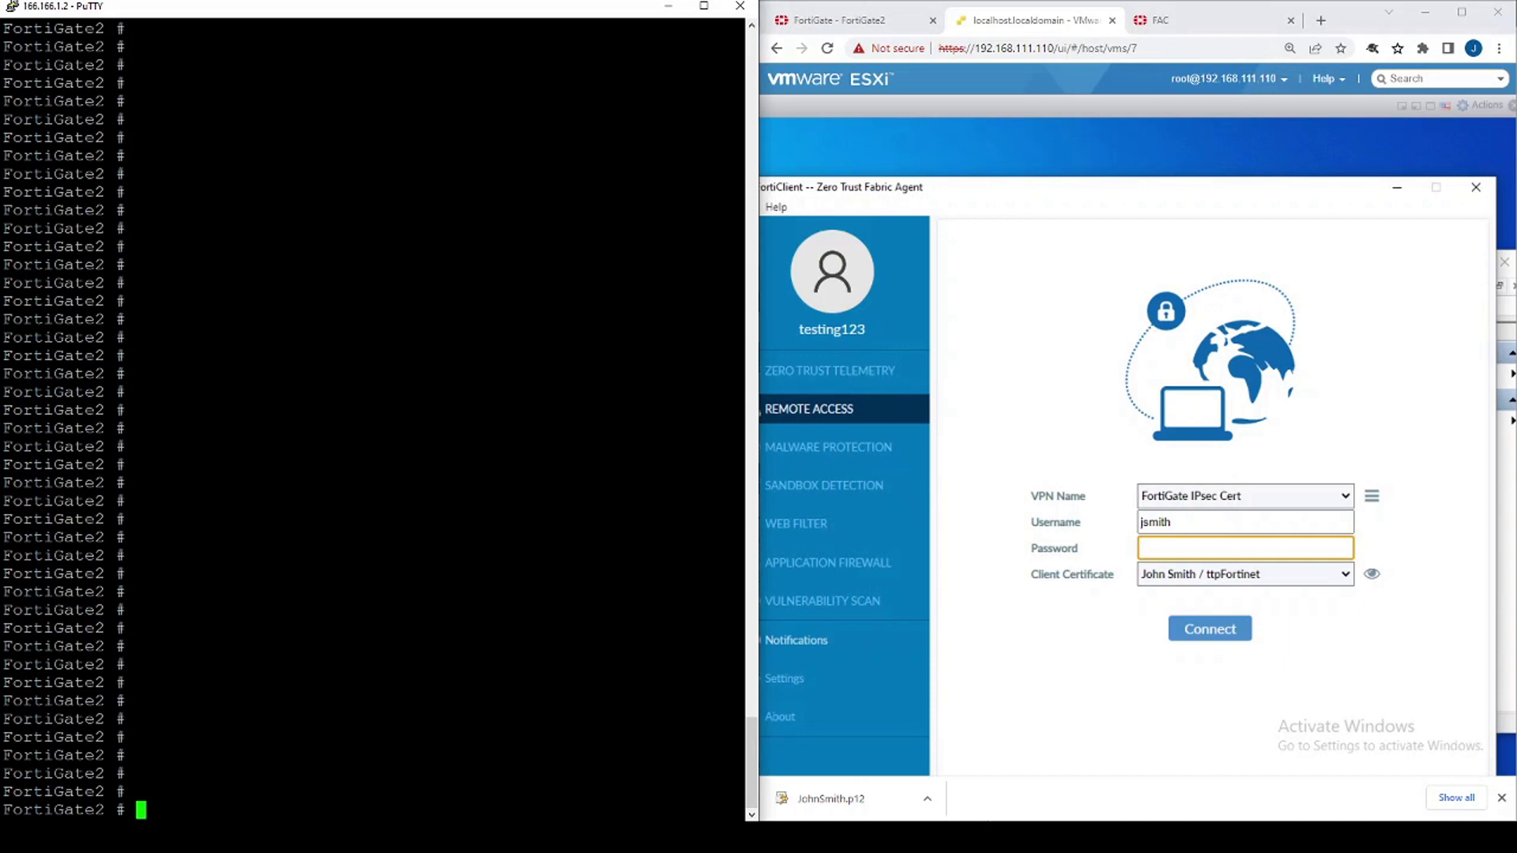
{"action": "type", "text": "diag debug application ike -1"}
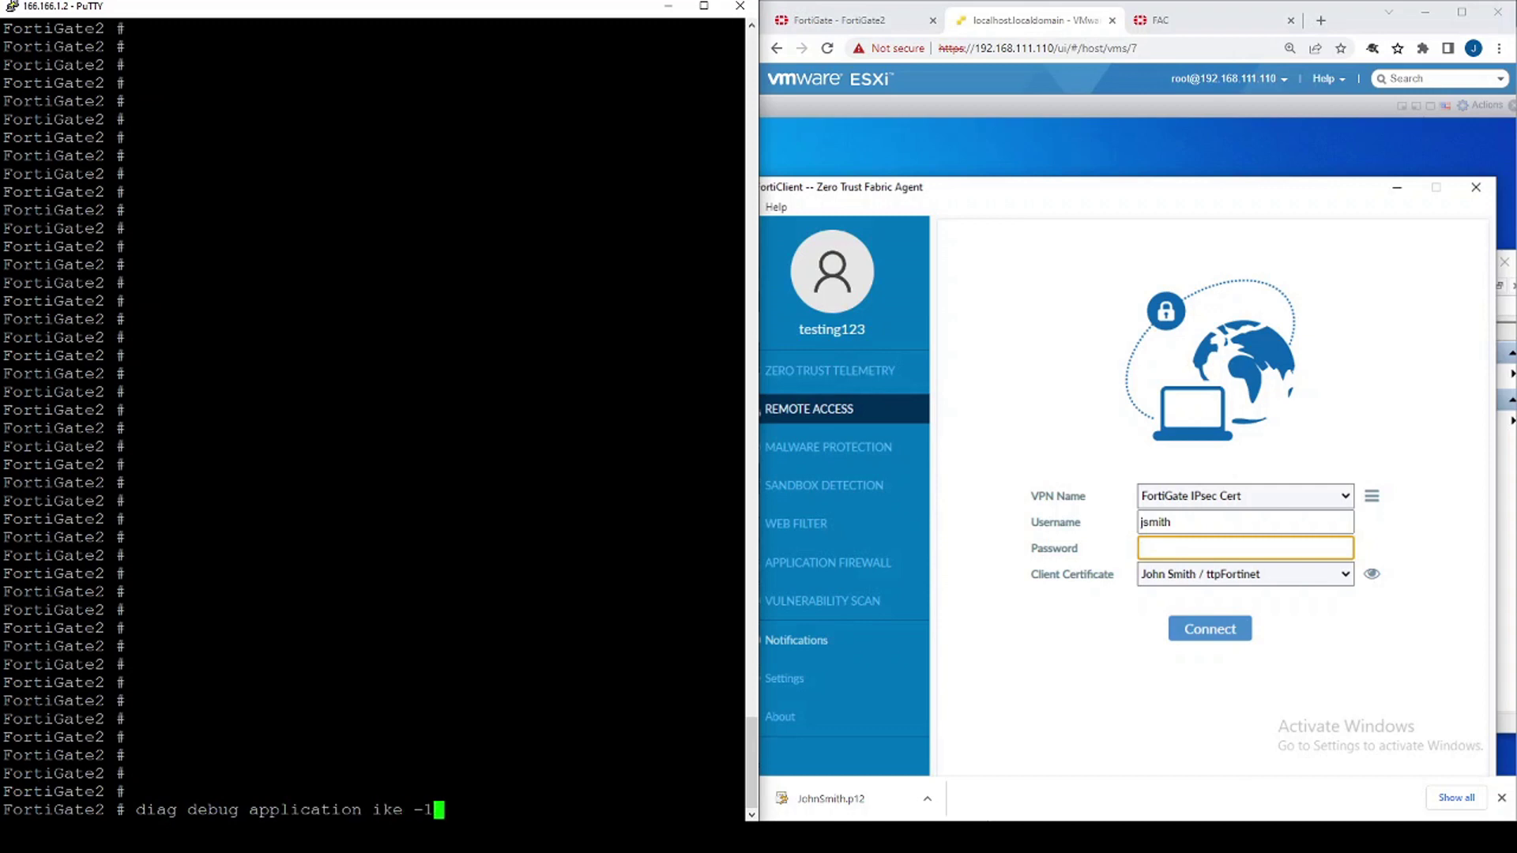
{"action": "key", "text": "Return"}
{"action": "type", "text": "diag debug "}
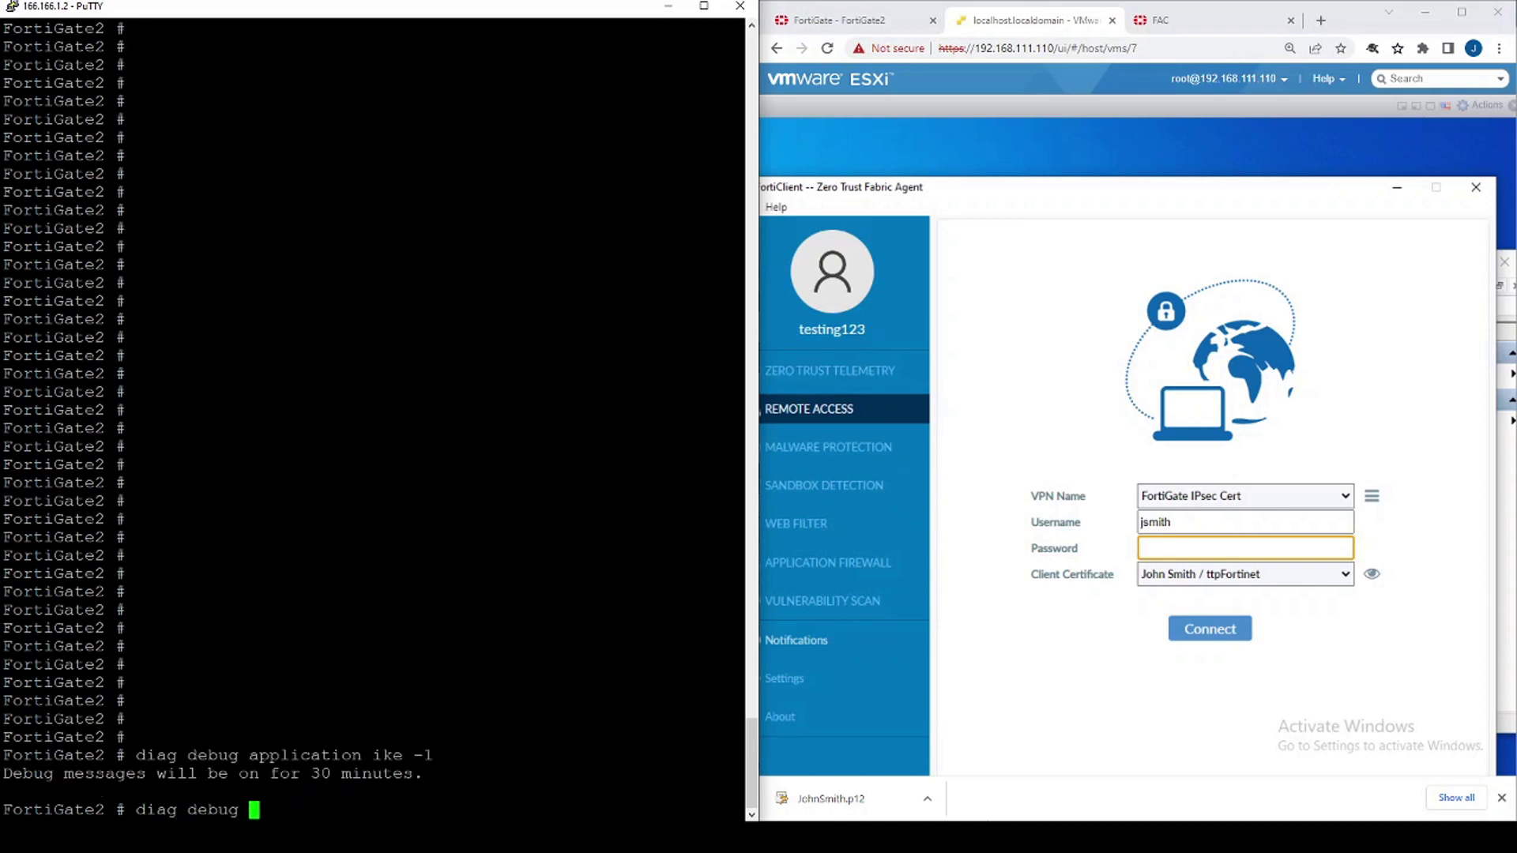
{"action": "type", "text": "application fnbamd"}
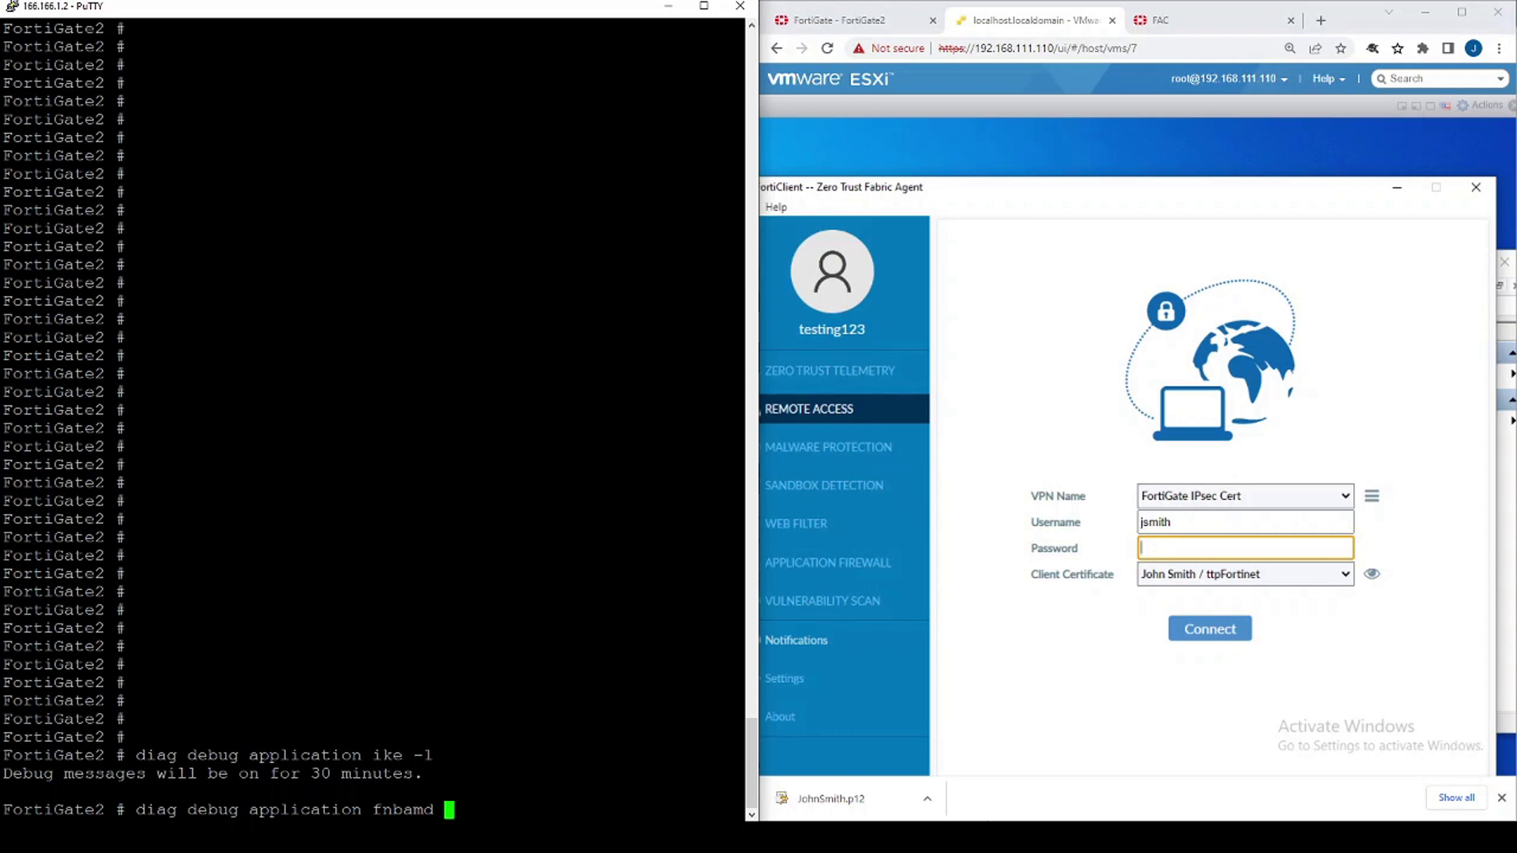
{"action": "type", "text": "-1"}
{"action": "key", "text": "Return"}
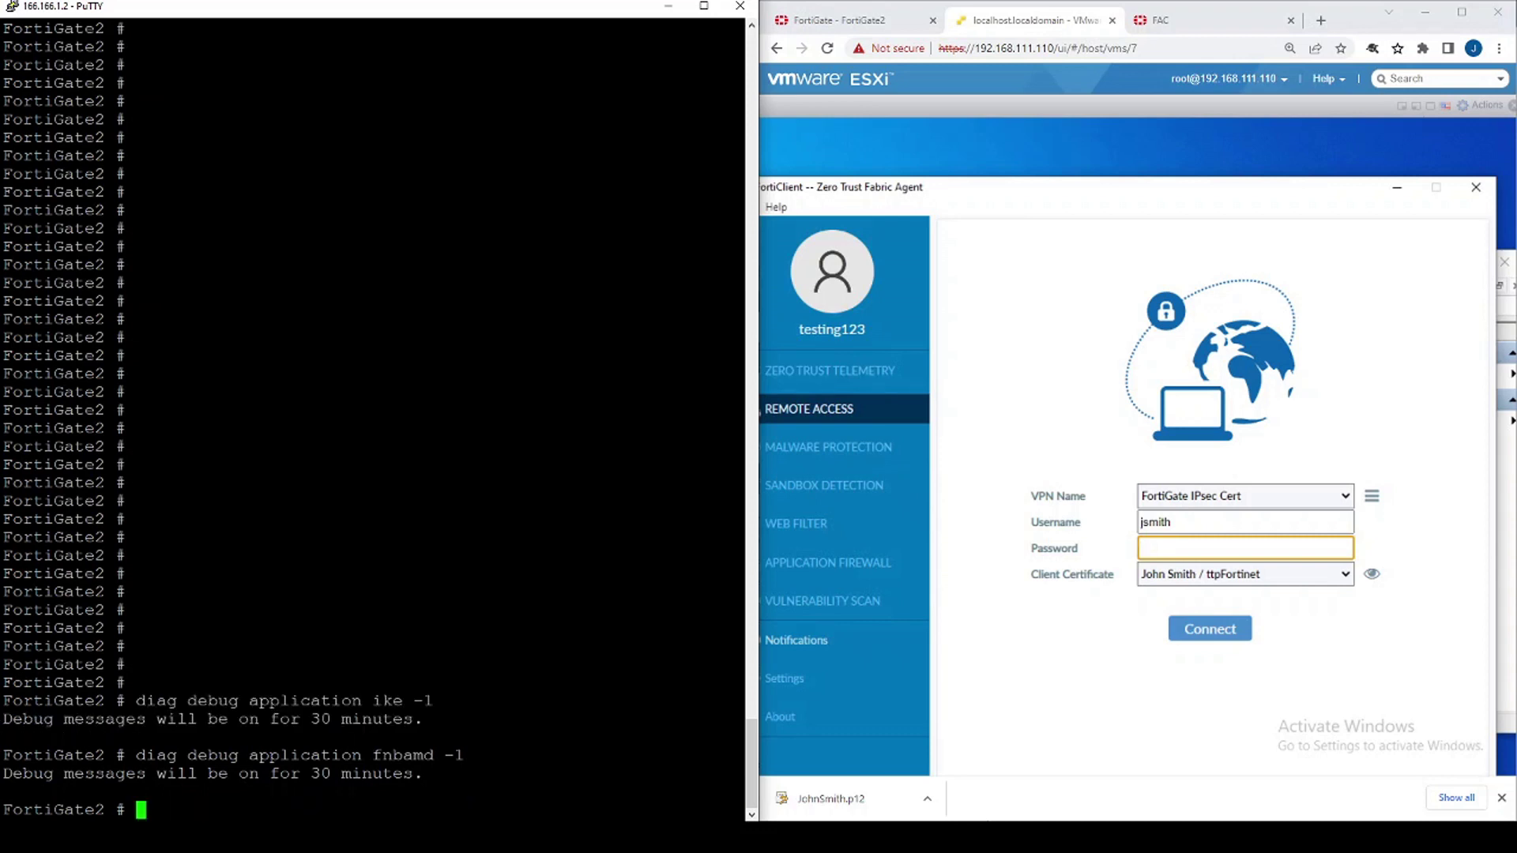
{"action": "type", "text": "diag debug enable"}
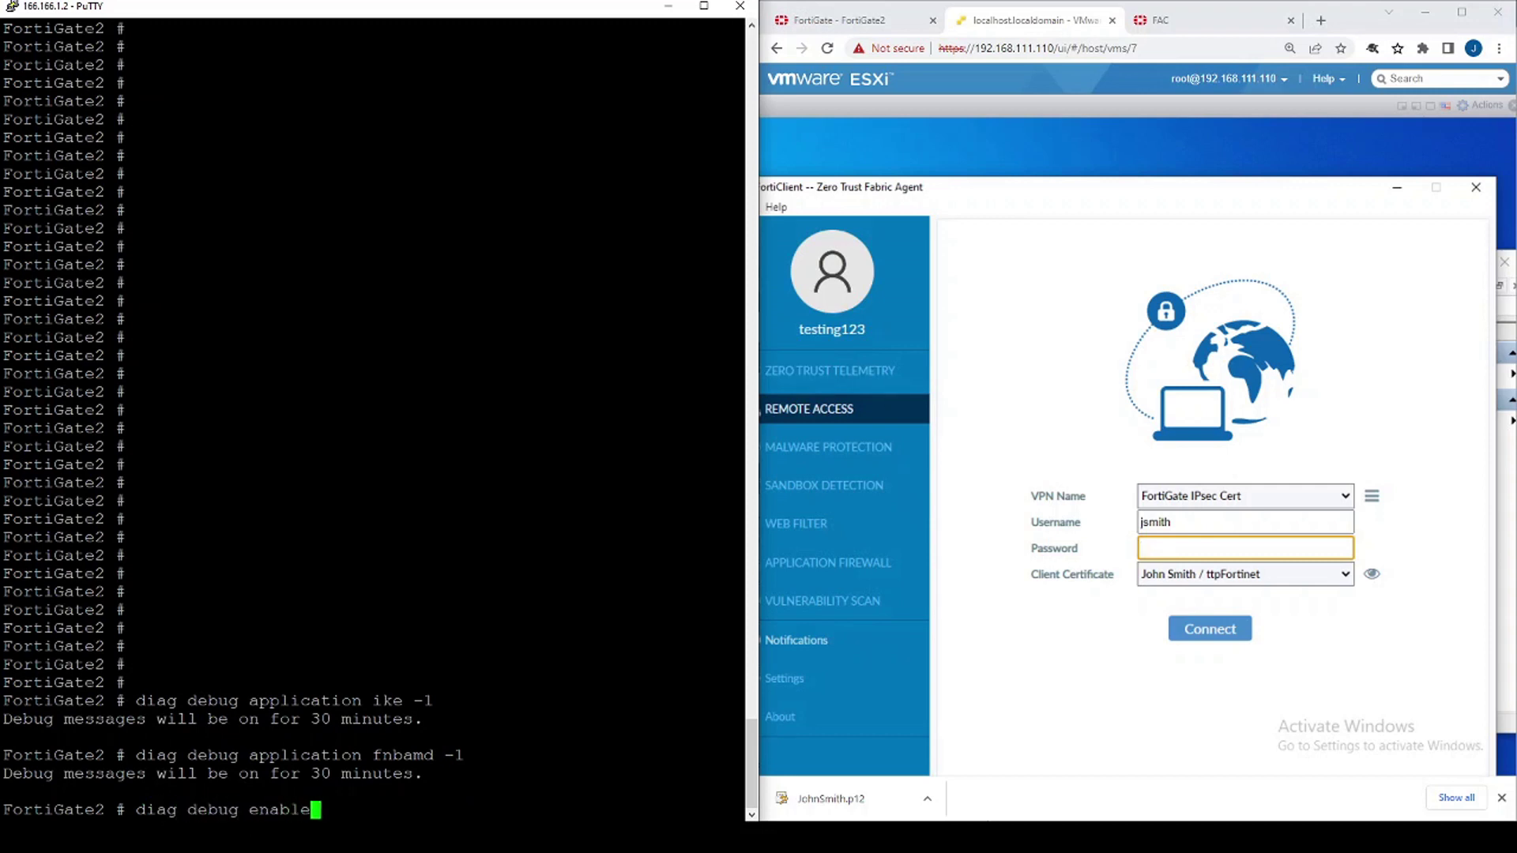
{"action": "key", "text": "Return"}
{"action": "key", "text": "Return"}
{"action": "key", "text": "Return"}
{"action": "key", "text": "Return"}
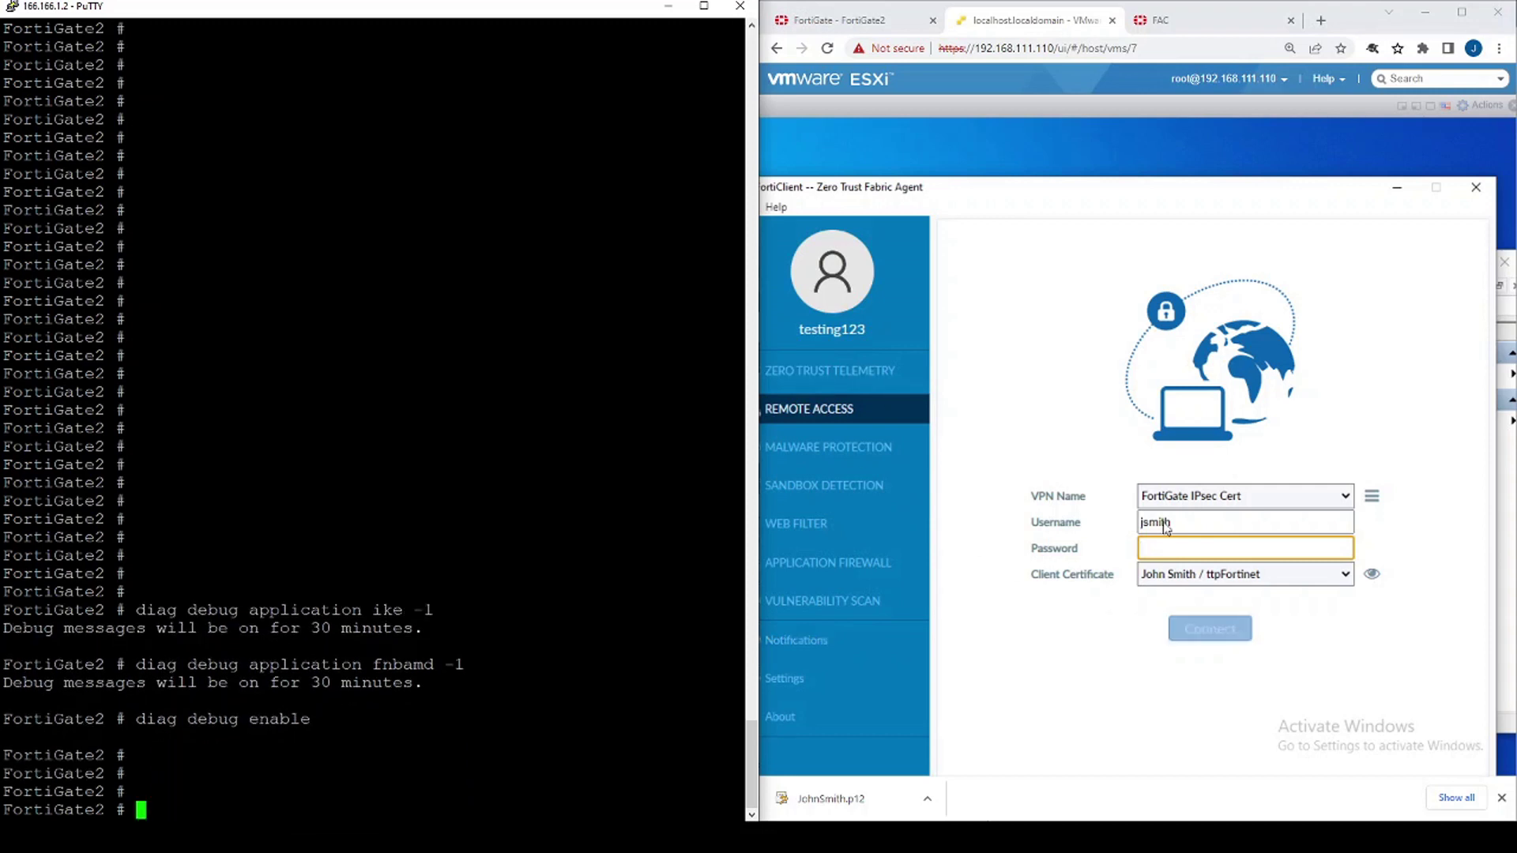
- Submit the FortiClient login to connect, then select the IKE debug command line in PuTTY
{"action": "left_click", "coordinate": [1166, 553]}
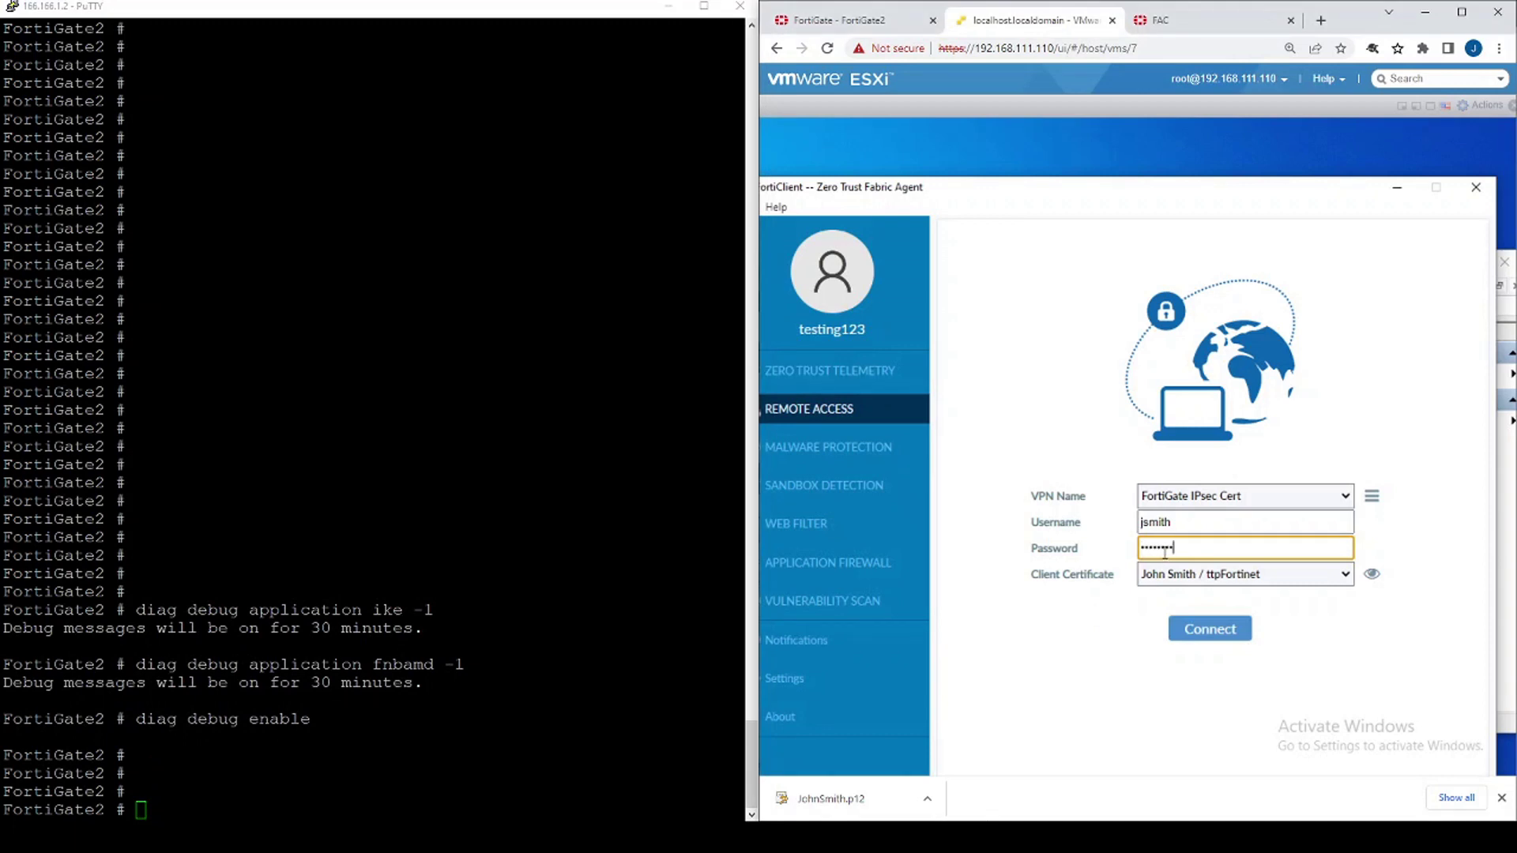
{"action": "key", "text": "Return"}
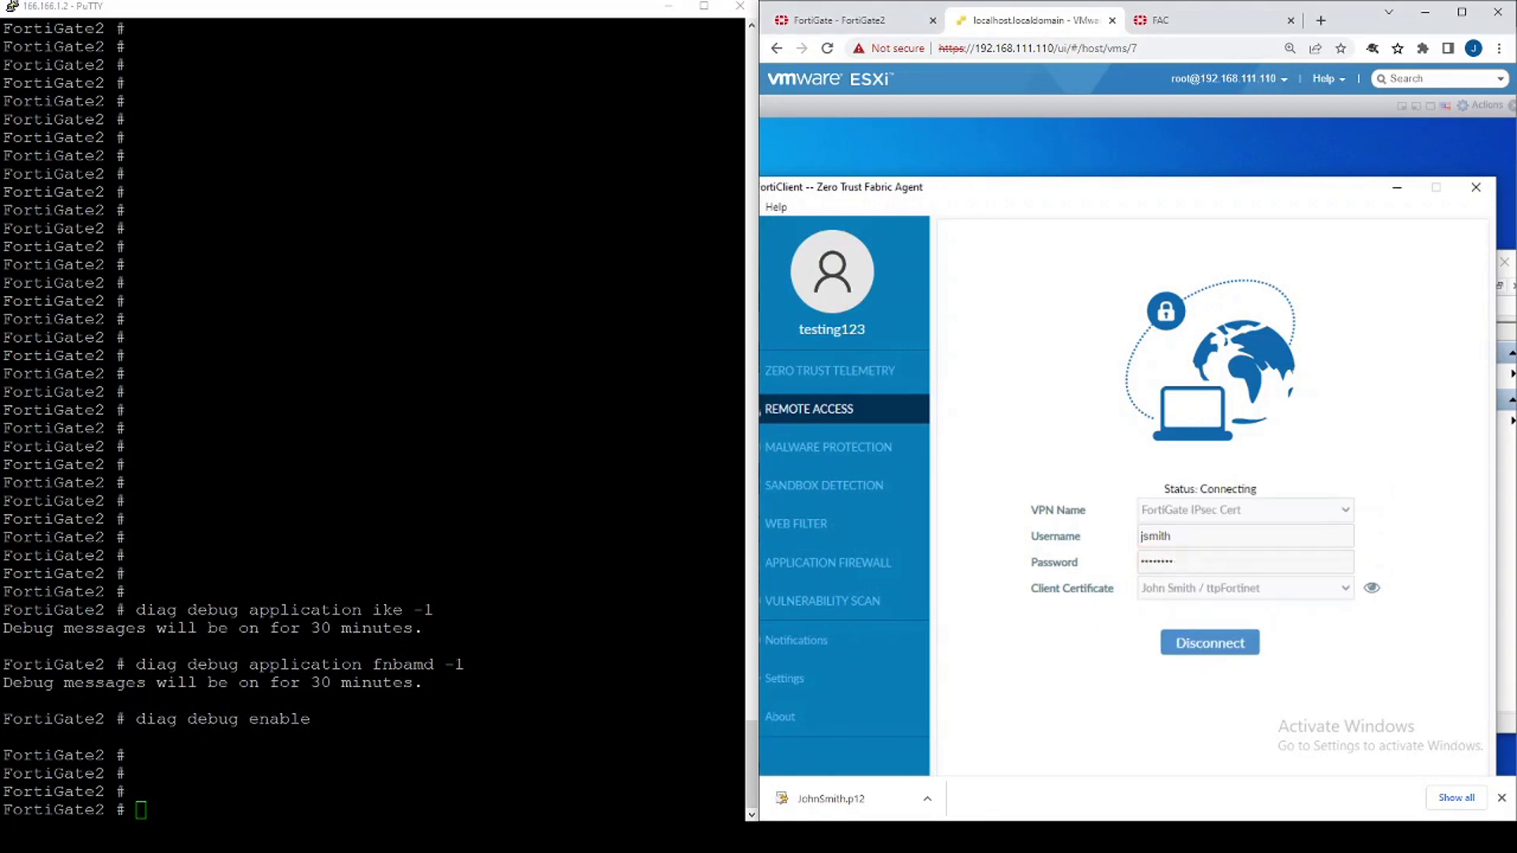
{"action": "left_click_drag", "start_coordinate": [137, 610], "coordinate": [431, 610]}
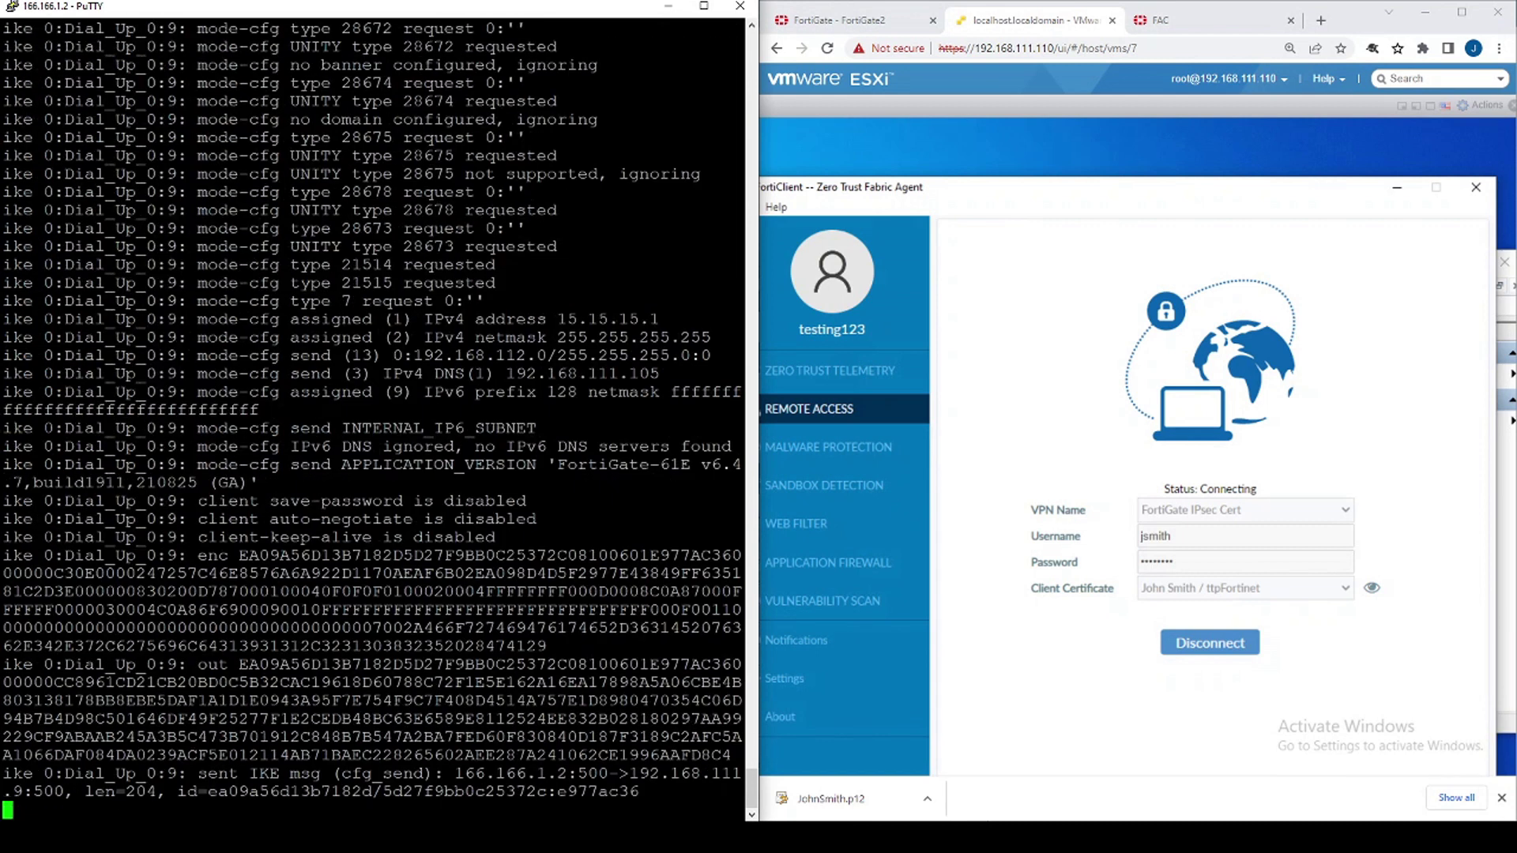